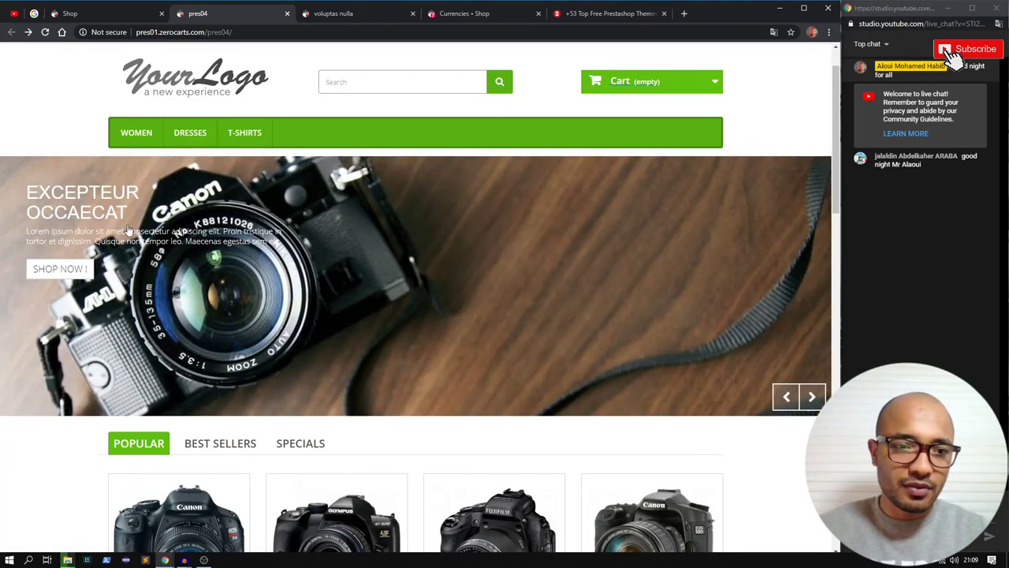
Compare the home page banner and product listing of the local Shop with those of the pres04 demo store
{"action": "left_click", "coordinate": [113, 14]}
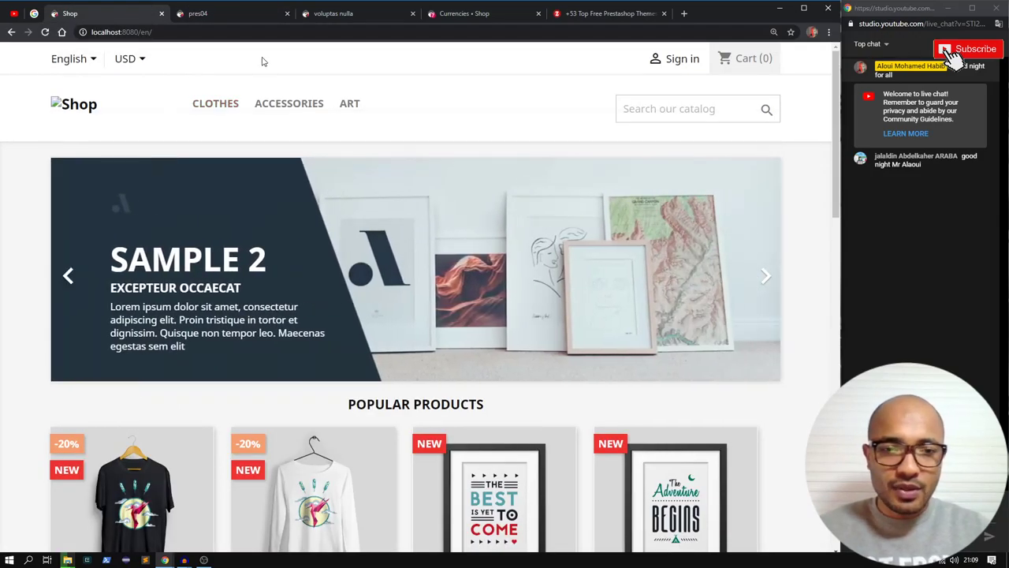
{"action": "scroll", "coordinate": [209, 226], "scroll_direction": "down", "scroll_amount": 6}
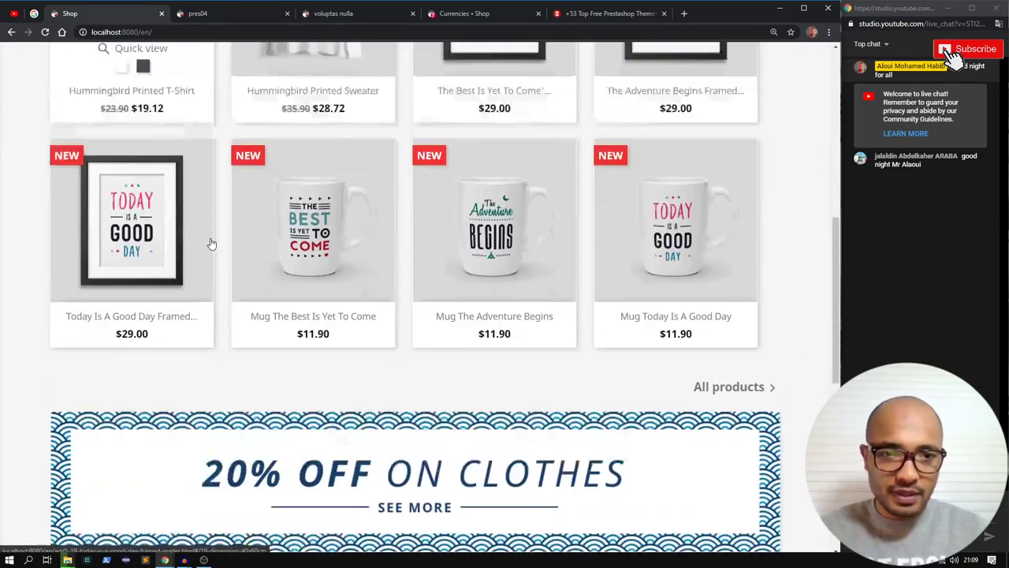
{"action": "scroll", "coordinate": [211, 243], "scroll_direction": "up", "scroll_amount": 4}
{"action": "left_click", "coordinate": [236, 14]}
{"action": "scroll", "coordinate": [162, 272], "scroll_direction": "down", "scroll_amount": 3}
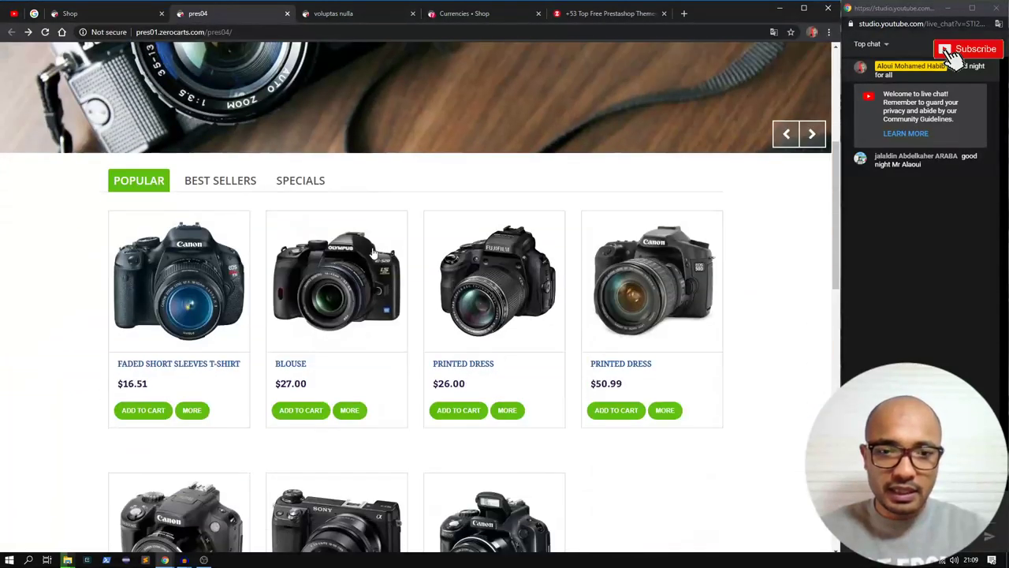
{"action": "scroll", "coordinate": [228, 268], "scroll_direction": "down", "scroll_amount": 2}
{"action": "scroll", "coordinate": [197, 237], "scroll_direction": "up", "scroll_amount": 3}
Examine the Popular Products section on the local Shop's home page
{"action": "left_click", "coordinate": [113, 14]}
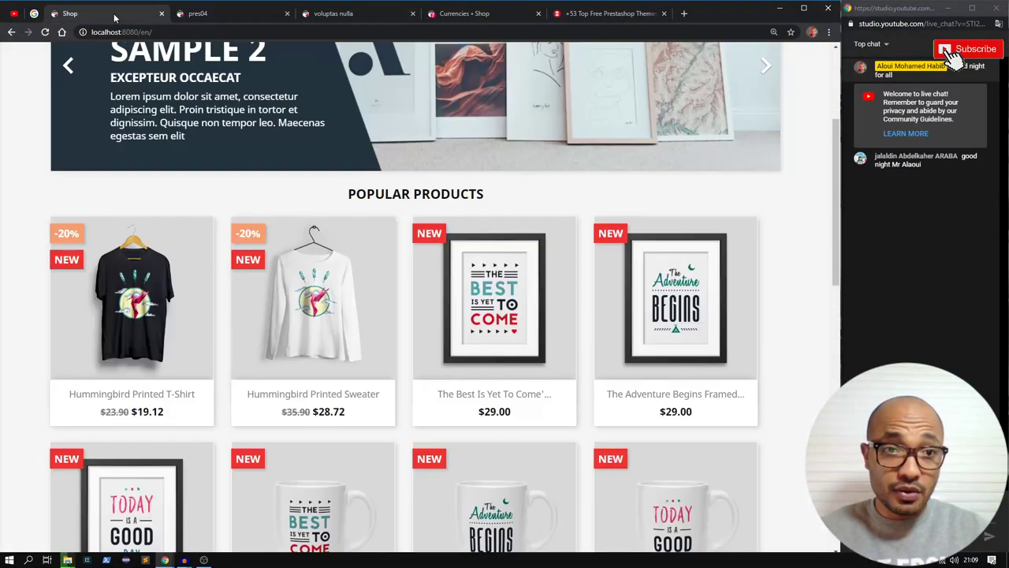
{"action": "scroll", "coordinate": [281, 284], "scroll_direction": "down", "scroll_amount": 2}
{"action": "scroll", "coordinate": [282, 296], "scroll_direction": "up", "scroll_amount": 2}
{"action": "left_click_drag", "start_coordinate": [347, 246], "coordinate": [483, 246]}
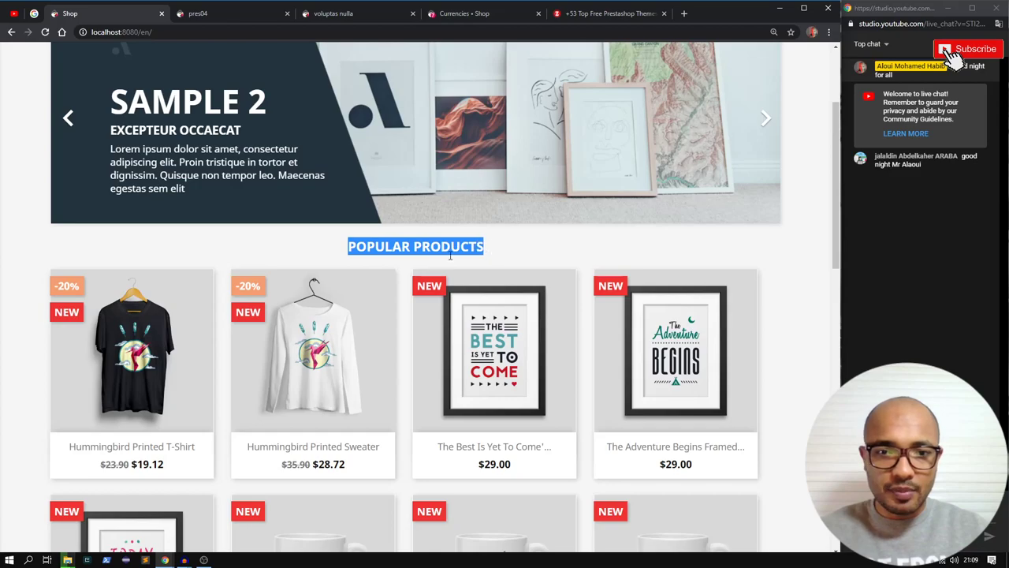
{"action": "scroll", "coordinate": [244, 327], "scroll_direction": "down", "scroll_amount": 3}
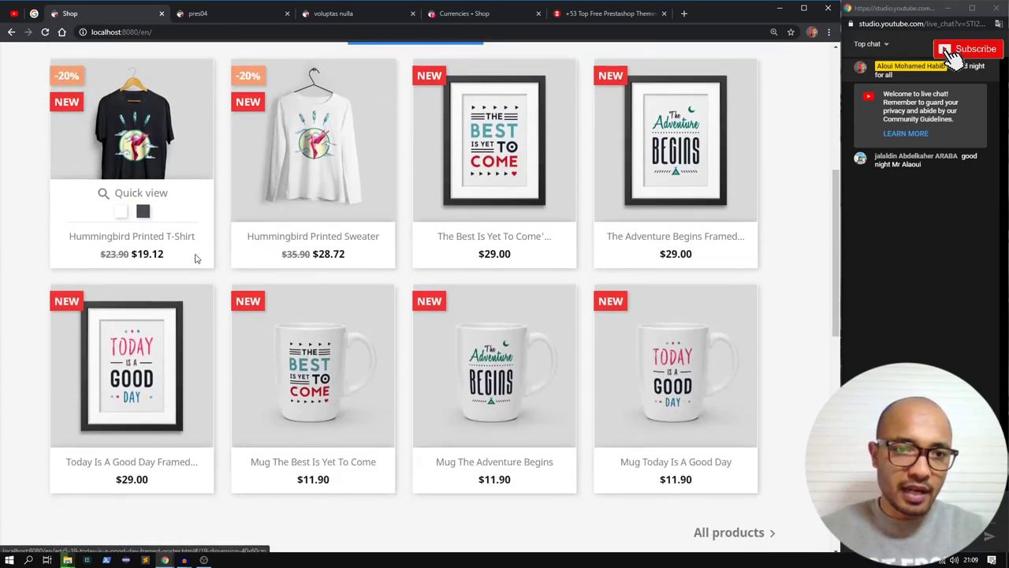
{"action": "scroll", "coordinate": [201, 249], "scroll_direction": "up", "scroll_amount": 3}
{"action": "scroll", "coordinate": [207, 166], "scroll_direction": "down", "scroll_amount": 7}
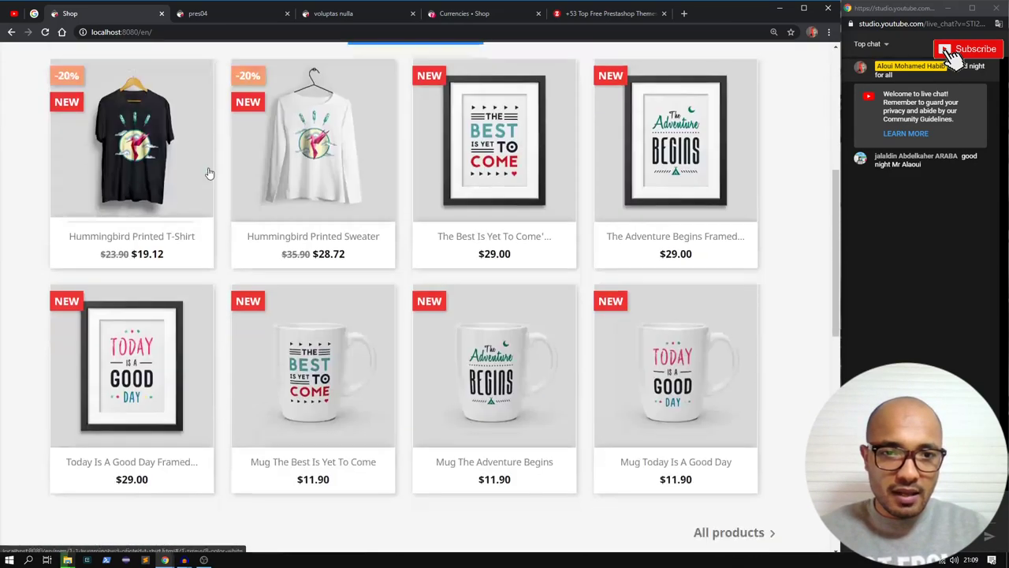
Compare the footer and newsletter areas of the local Shop and the pres04 demo, returning to the top of the demo's home page
{"action": "left_click", "coordinate": [210, 22]}
{"action": "scroll", "coordinate": [260, 221], "scroll_direction": "down", "scroll_amount": 10}
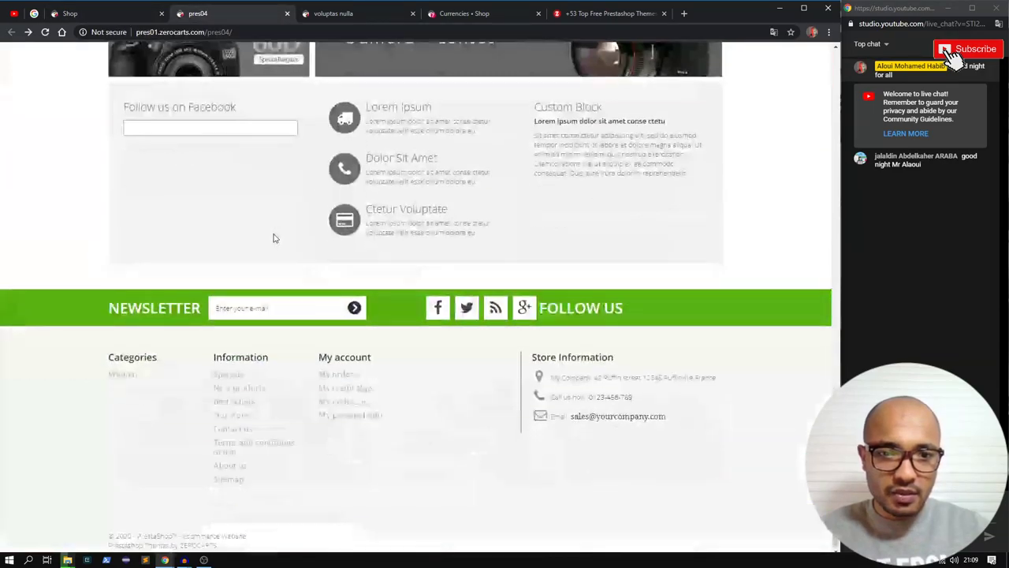
{"action": "left_click", "coordinate": [126, 13]}
{"action": "scroll", "coordinate": [167, 198], "scroll_direction": "down", "scroll_amount": 3}
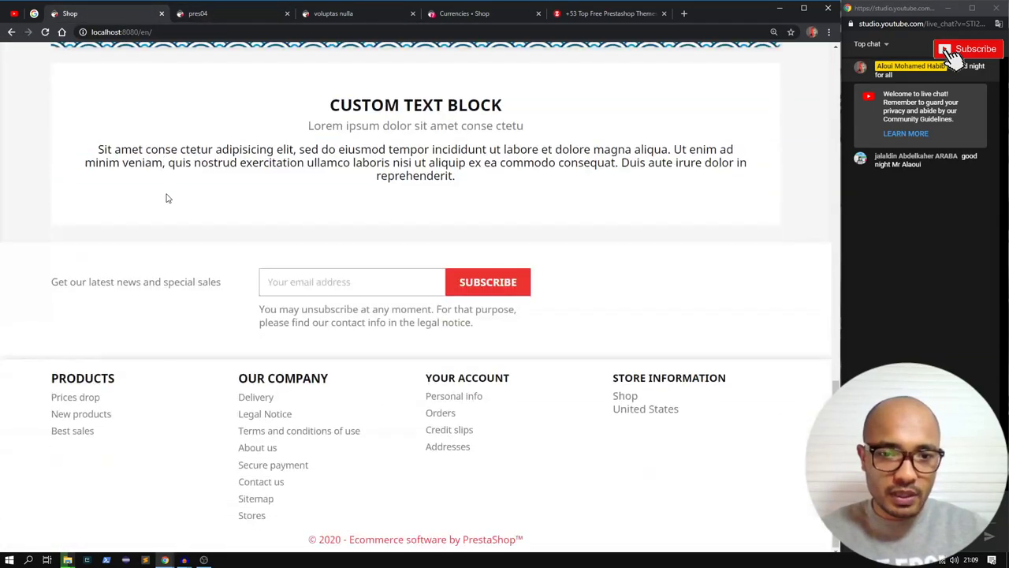
{"action": "key", "text": "ctrl+Tab"}
{"action": "key", "text": "ctrl+shift+Tab"}
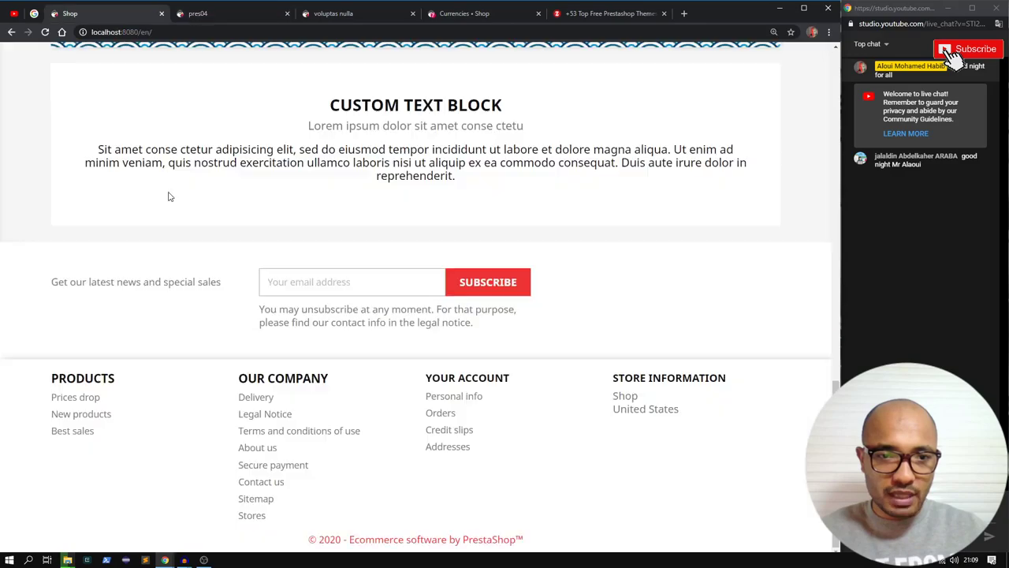
{"action": "left_click", "coordinate": [381, 290]}
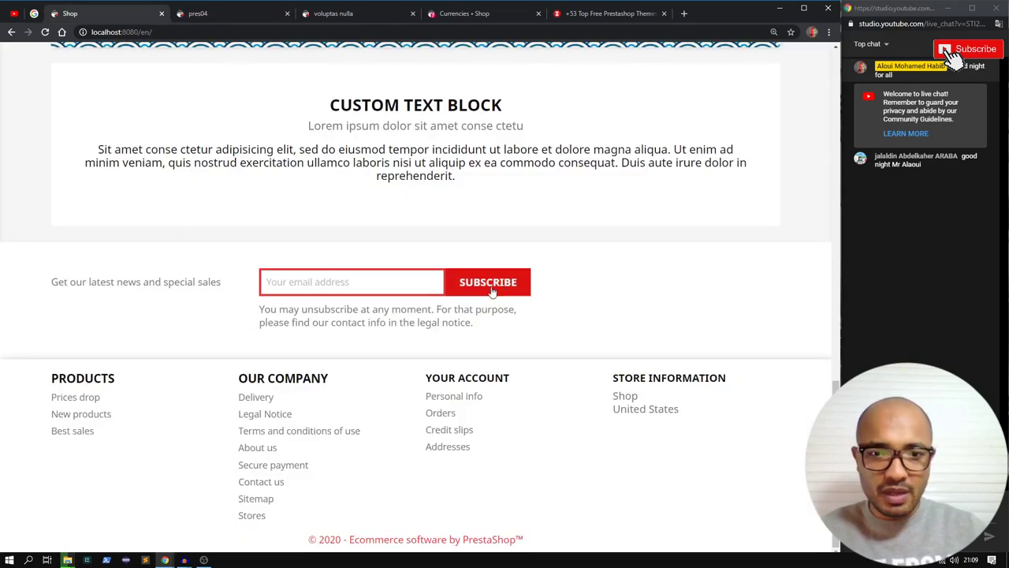
{"action": "key", "text": "ctrl+Tab"}
{"action": "scroll", "coordinate": [195, 211], "scroll_direction": "up", "scroll_amount": 10}
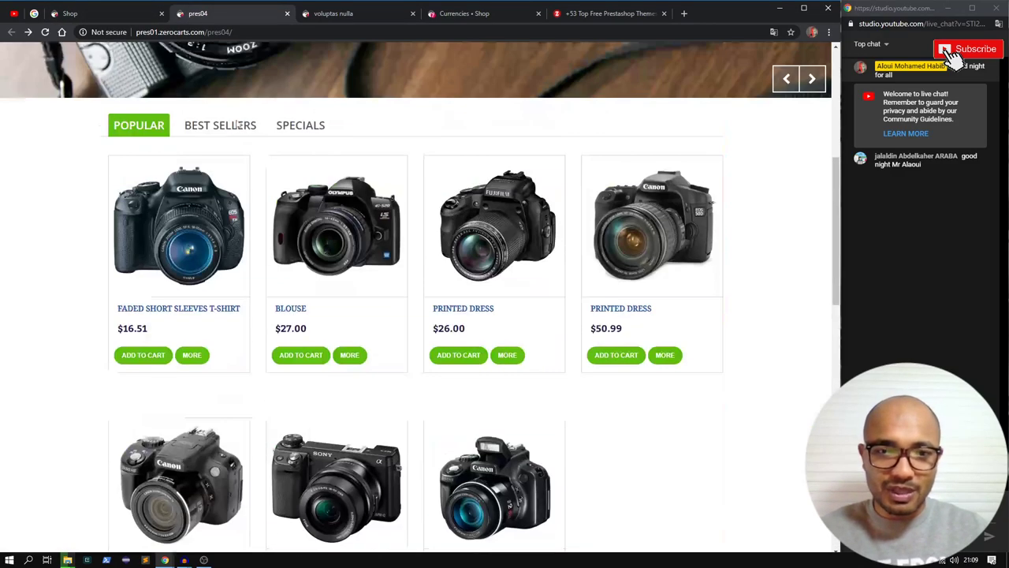
{"action": "key", "text": "ctrl+shift+Tab"}
{"action": "key", "text": "ctrl+Tab"}
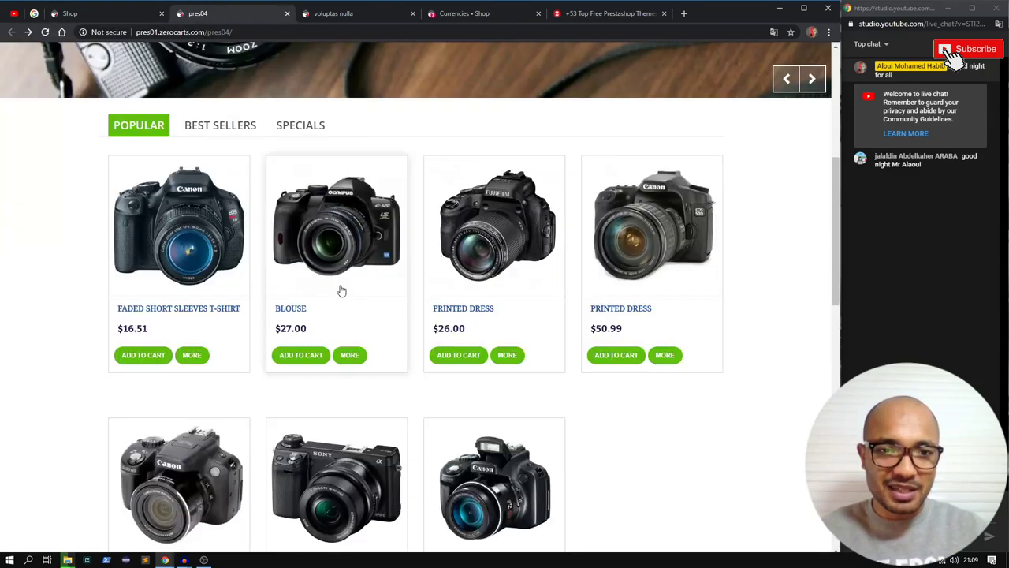
{"action": "scroll", "coordinate": [460, 337], "scroll_direction": "up", "scroll_amount": 5}
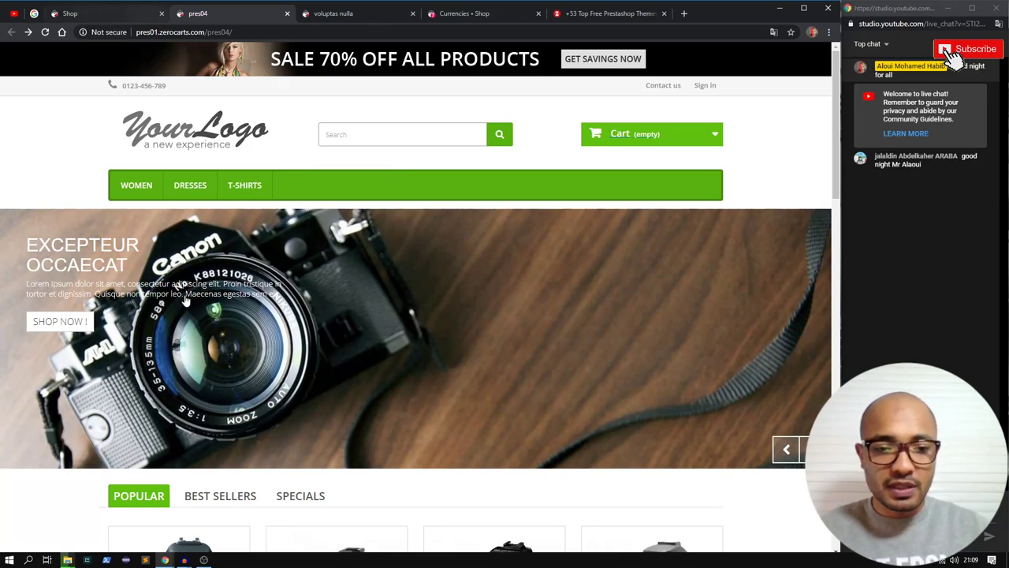
Check the progress of the themes folder copy, then return to the browser
{"action": "mouse_move", "coordinate": [67, 560]}
{"action": "left_click", "coordinate": [132, 524]}
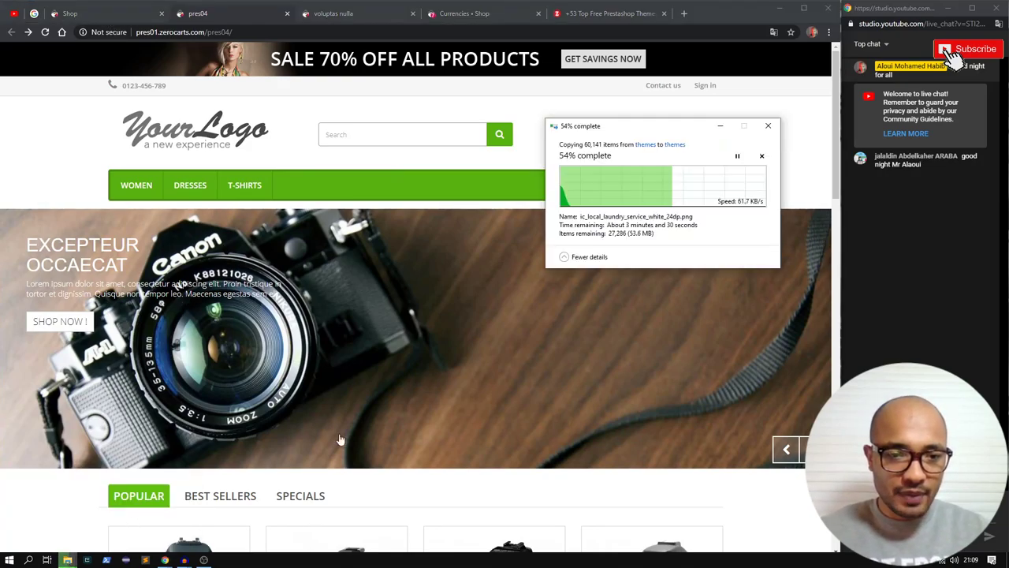
{"action": "left_click_drag", "start_coordinate": [603, 130], "coordinate": [596, 138]}
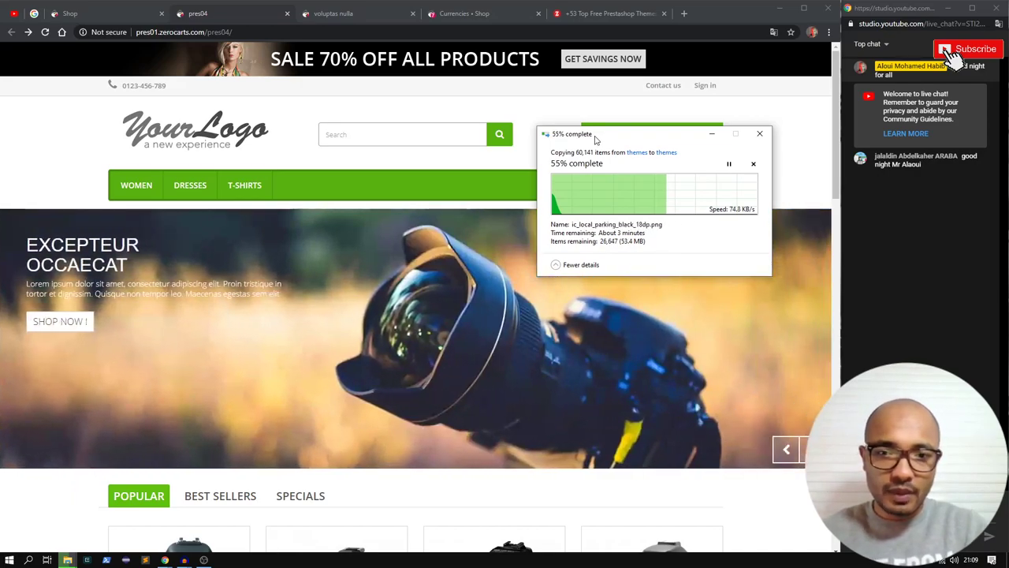
{"action": "left_click", "coordinate": [313, 115]}
Close the voluptas nulla product page and bring up the Currencies page of the PrestaShop back office
{"action": "left_click", "coordinate": [114, 14]}
{"action": "left_click", "coordinate": [212, 16]}
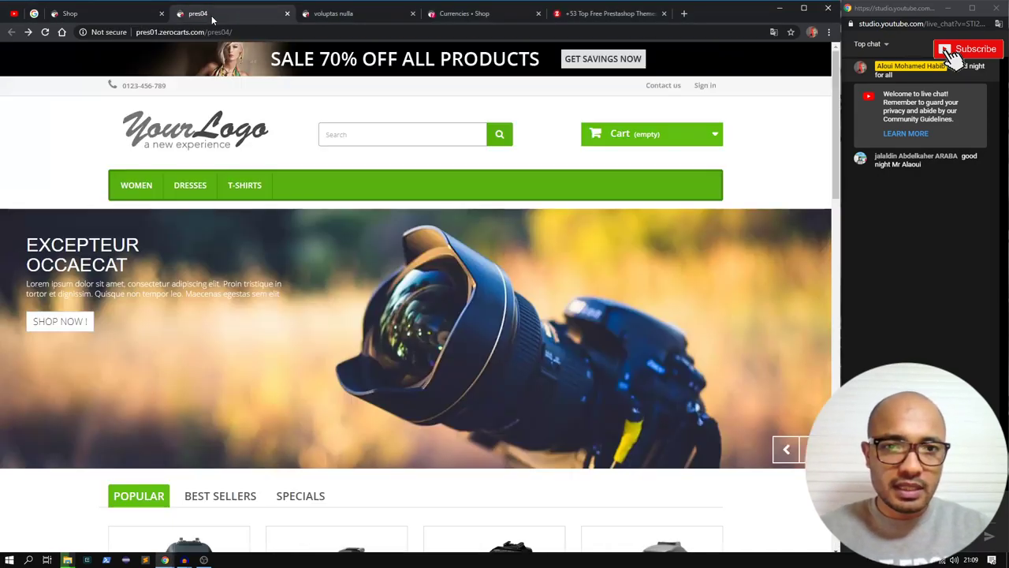
{"action": "left_click", "coordinate": [331, 13]}
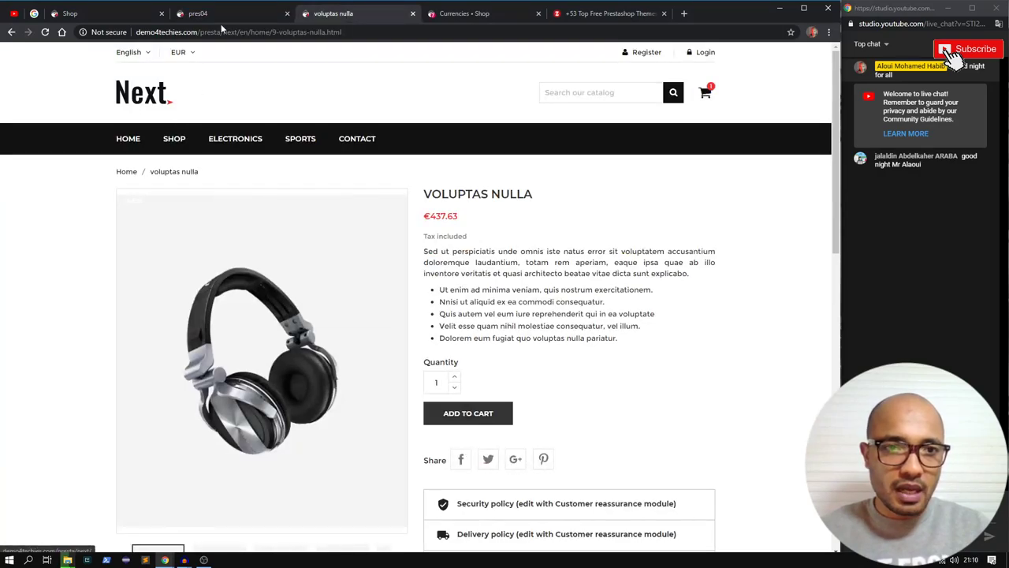
{"action": "left_click", "coordinate": [412, 13]}
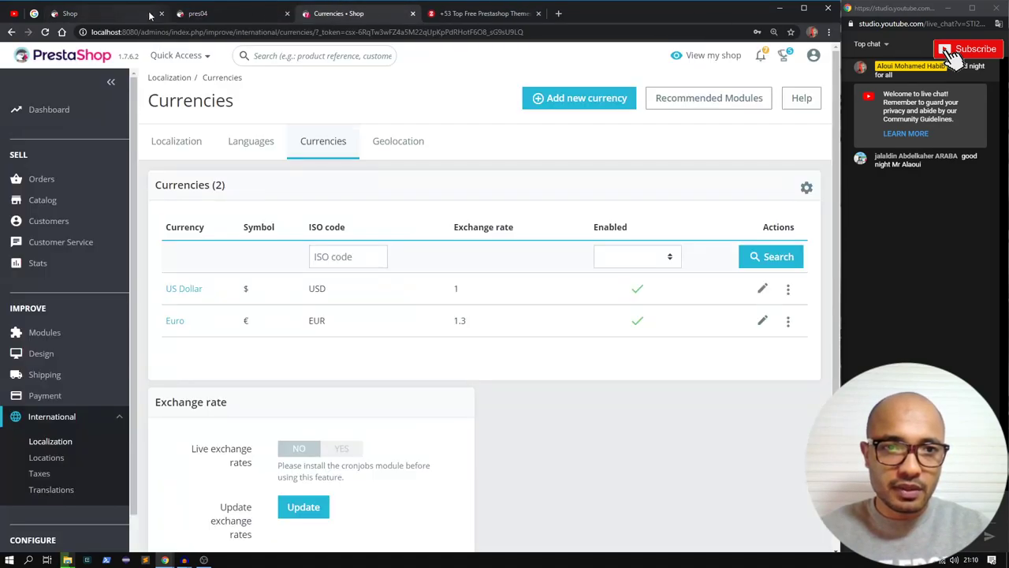
{"action": "left_click", "coordinate": [197, 13]}
{"action": "left_click", "coordinate": [339, 14]}
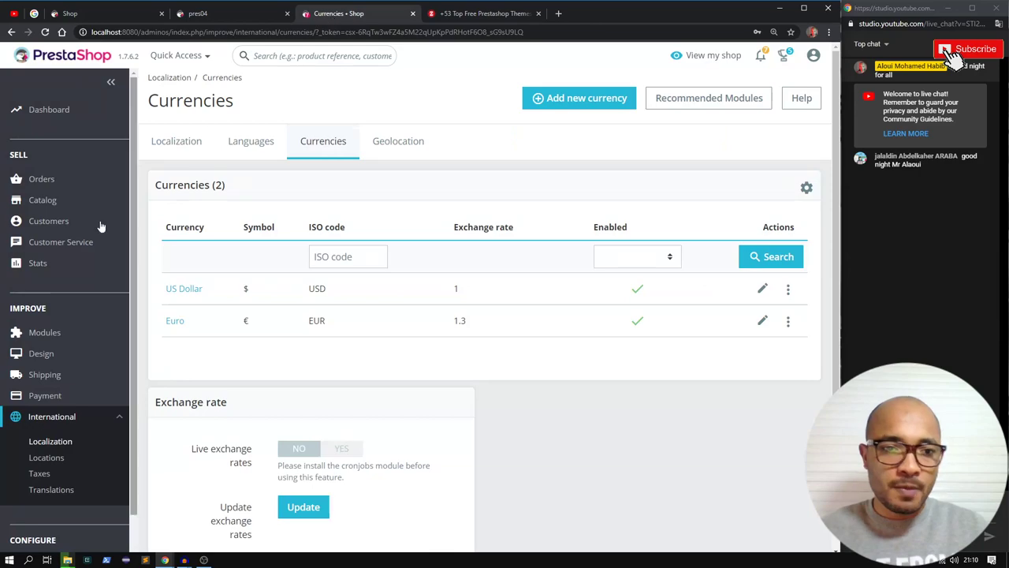
Open the Theme Catalog from the back office's Design section
{"action": "scroll", "coordinate": [93, 276], "scroll_direction": "down", "scroll_amount": 2}
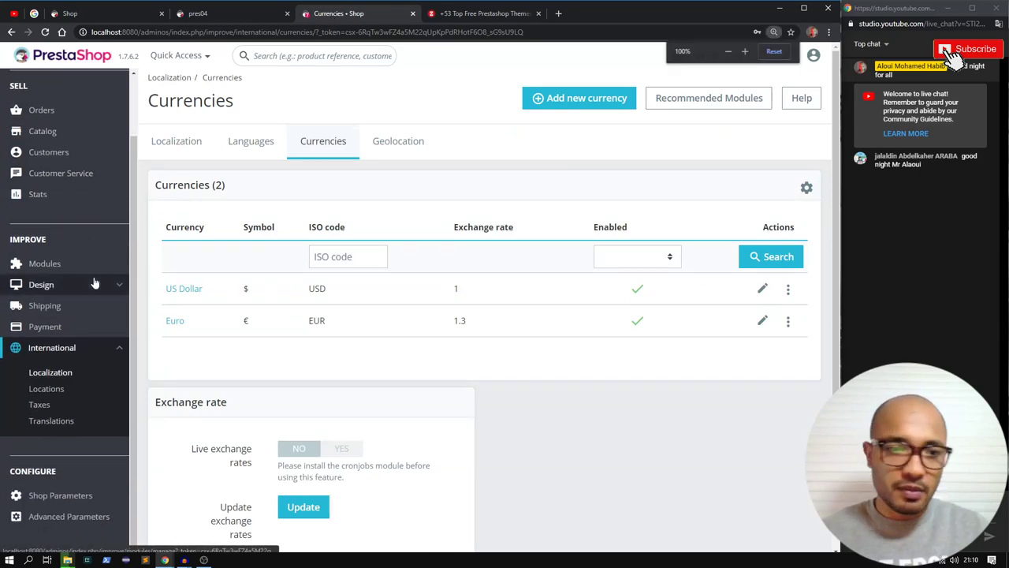
{"action": "scroll", "coordinate": [93, 282], "scroll_direction": "down", "scroll_amount": 1}
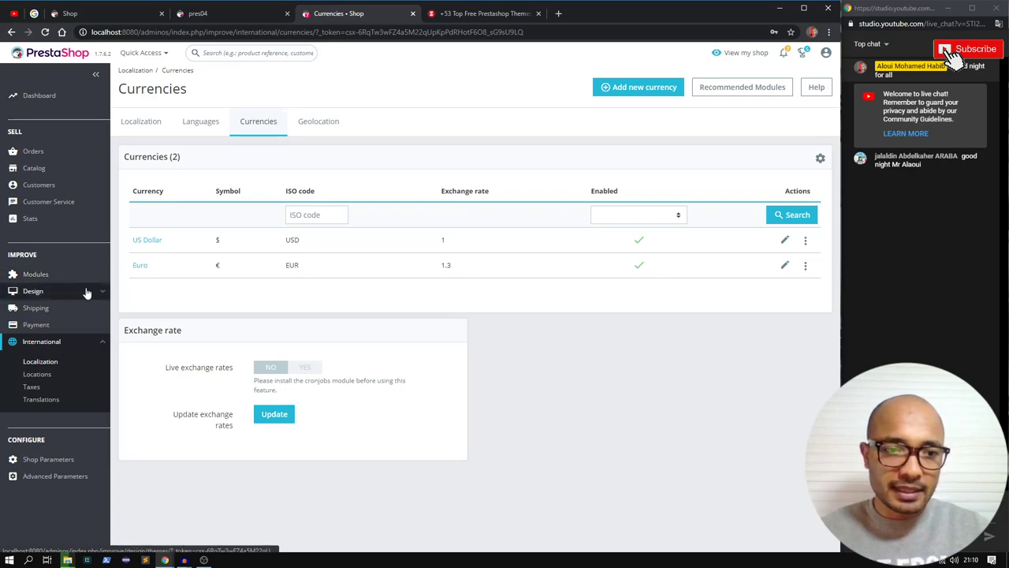
{"action": "mouse_move", "coordinate": [85, 293]}
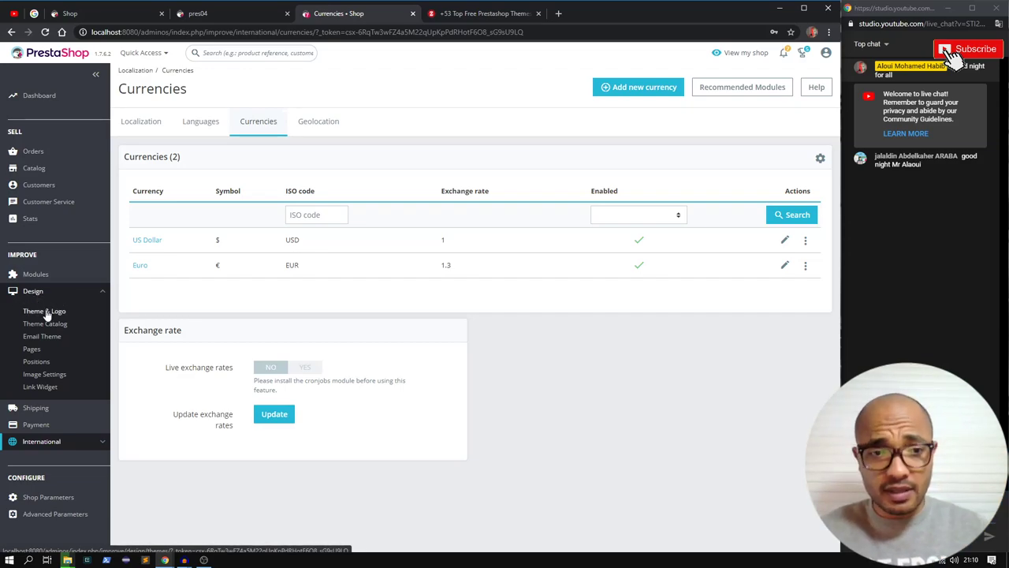
{"action": "left_click", "coordinate": [44, 325]}
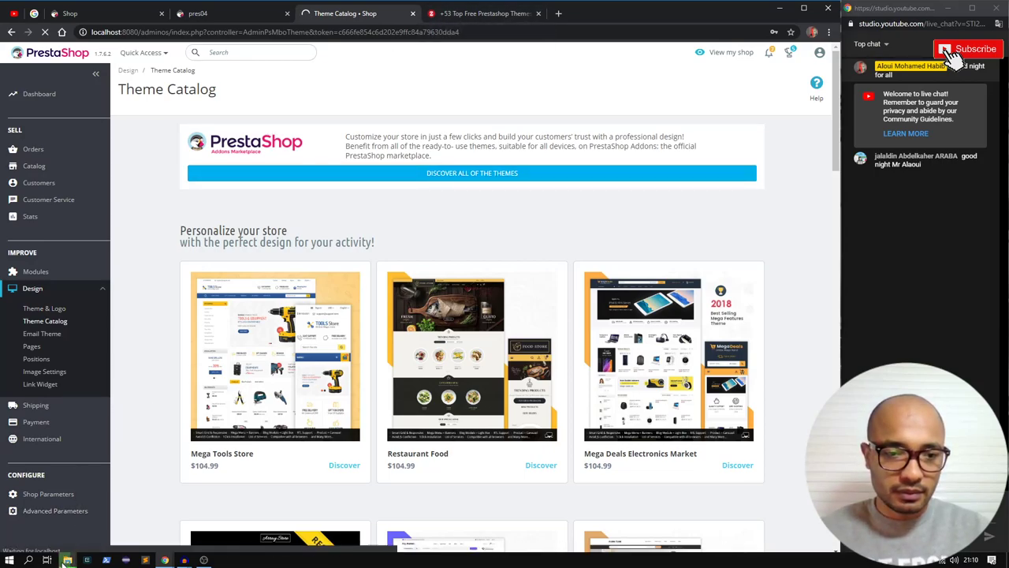
Recheck the themes folder copy progress from the Theme & Logo page and move its progress window aside
{"action": "mouse_move", "coordinate": [67, 562]}
{"action": "left_click", "coordinate": [125, 528]}
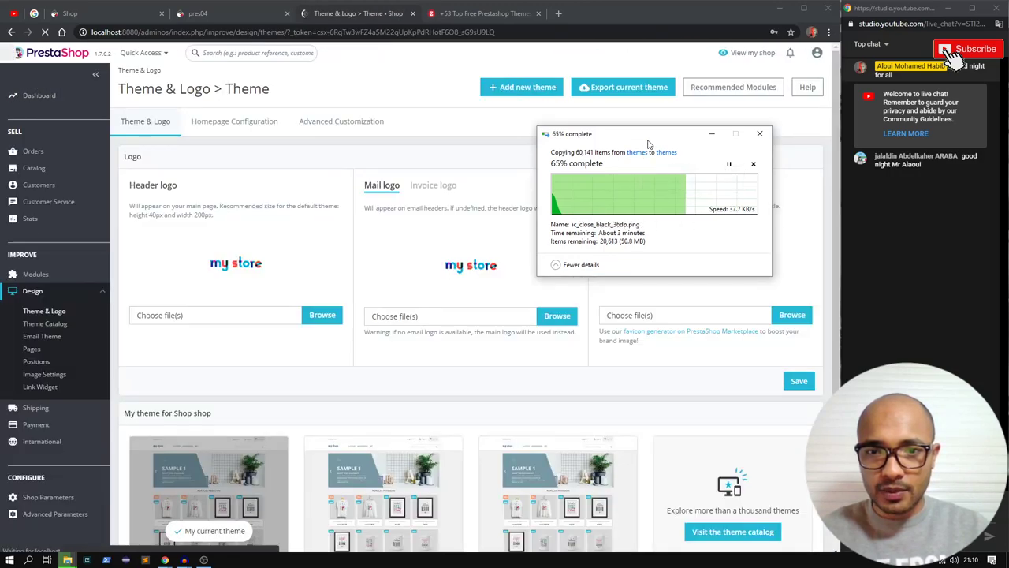
{"action": "left_click_drag", "start_coordinate": [648, 142], "coordinate": [720, 249]}
{"action": "left_click", "coordinate": [618, 153]}
Examine the installed themes listed under "My theme for Shop shop" on the Theme & Logo page
{"action": "scroll", "coordinate": [552, 172], "scroll_direction": "down", "scroll_amount": 3}
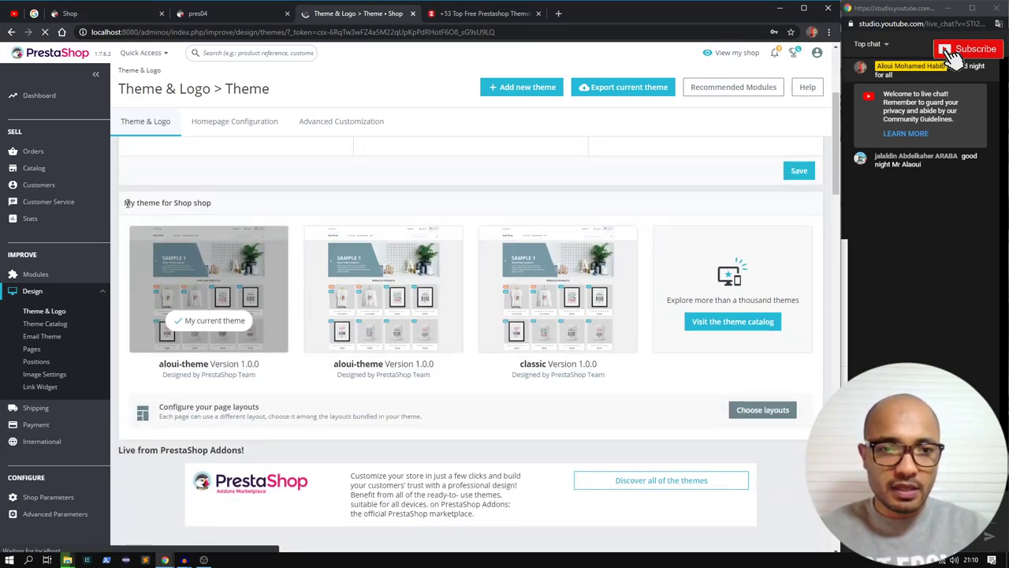
{"action": "left_click_drag", "start_coordinate": [127, 203], "coordinate": [218, 209]}
{"action": "left_click", "coordinate": [181, 203]}
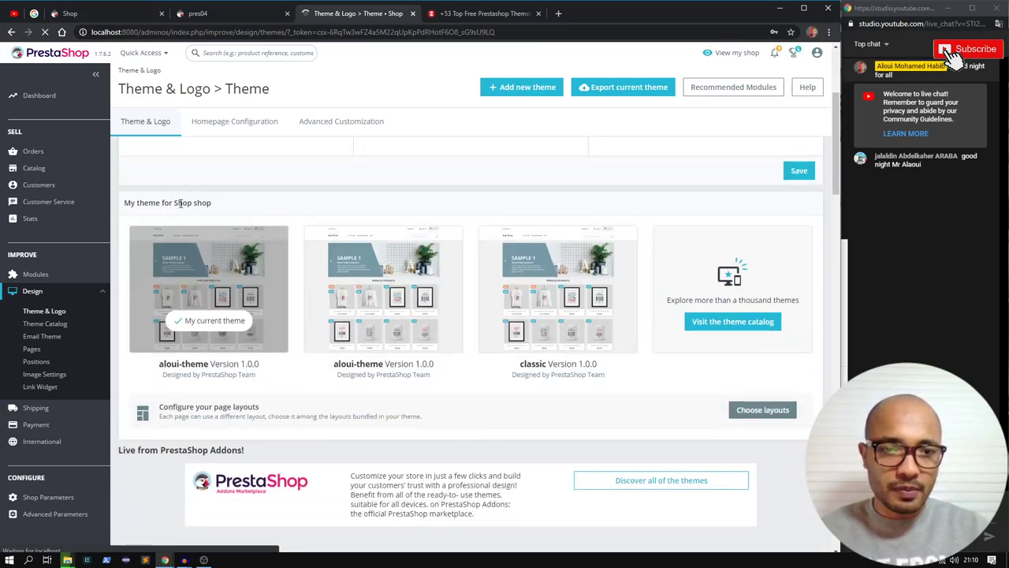
{"action": "double_click", "coordinate": [202, 203]}
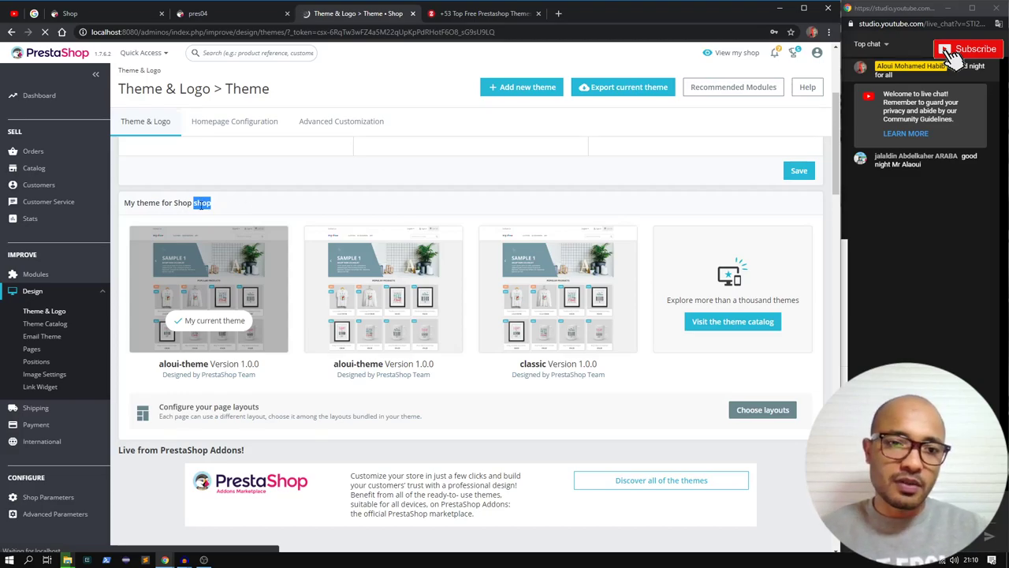
{"action": "left_click_drag", "start_coordinate": [170, 203], "coordinate": [224, 207]}
{"action": "left_click", "coordinate": [224, 208]}
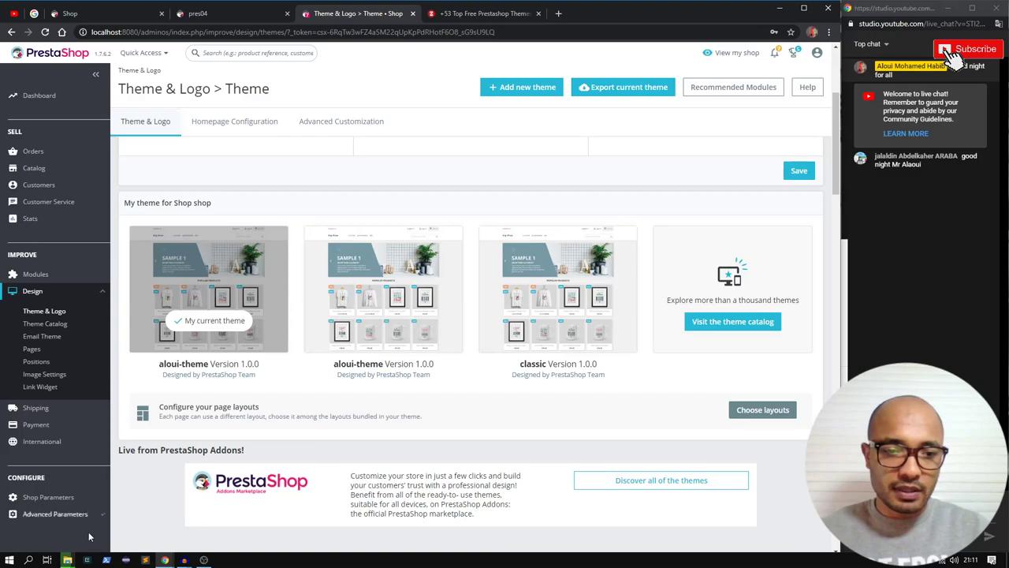
Switch to IntelliJ IDEA and close every open editor file except theme.yml
{"action": "mouse_move", "coordinate": [67, 561]}
{"action": "left_click", "coordinate": [152, 475]}
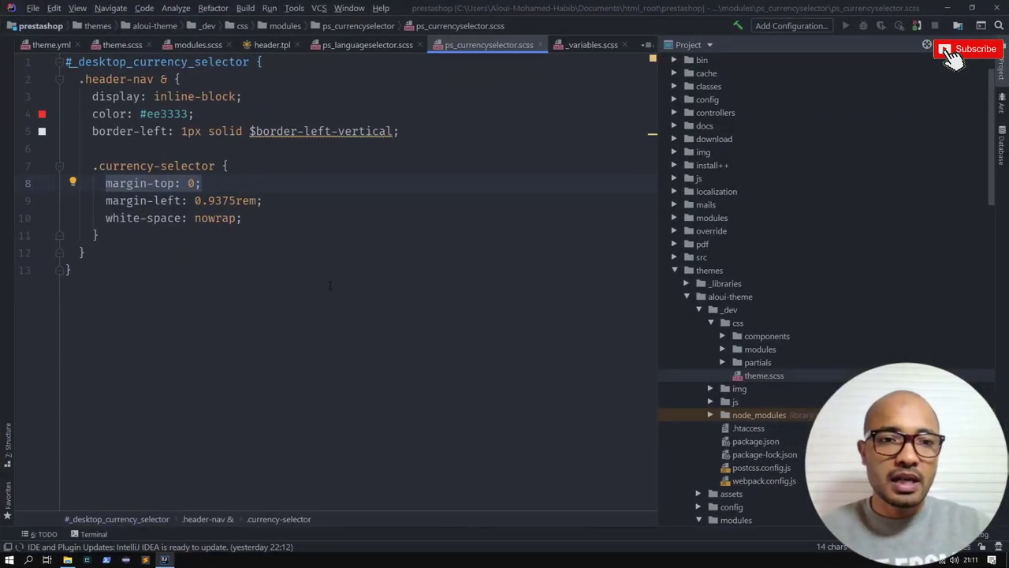
{"action": "middle_click", "coordinate": [433, 38]}
{"action": "middle_click", "coordinate": [367, 45]}
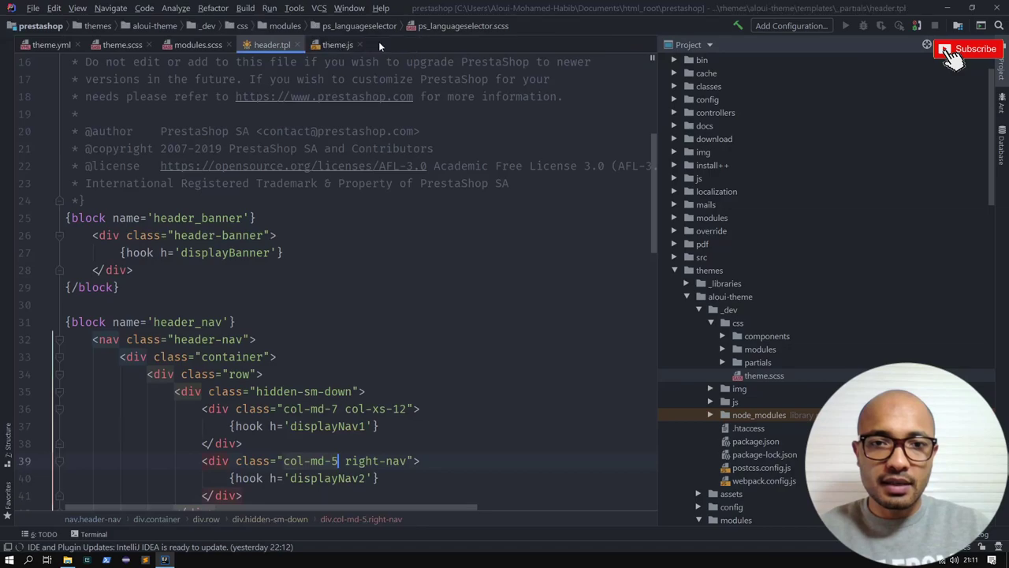
{"action": "middle_click", "coordinate": [339, 45]}
{"action": "middle_click", "coordinate": [270, 45]}
{"action": "middle_click", "coordinate": [197, 45]}
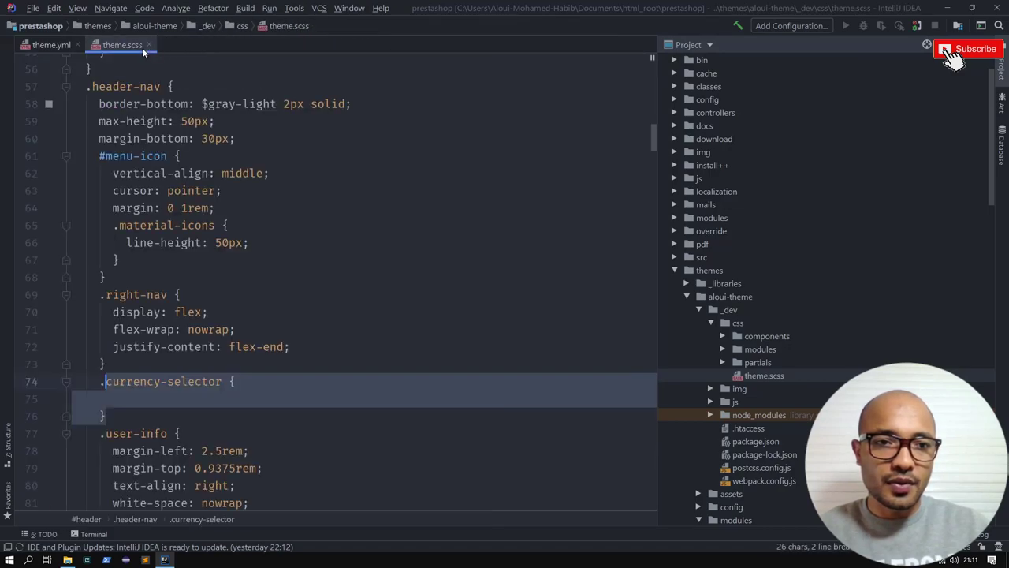
{"action": "middle_click", "coordinate": [123, 45]}
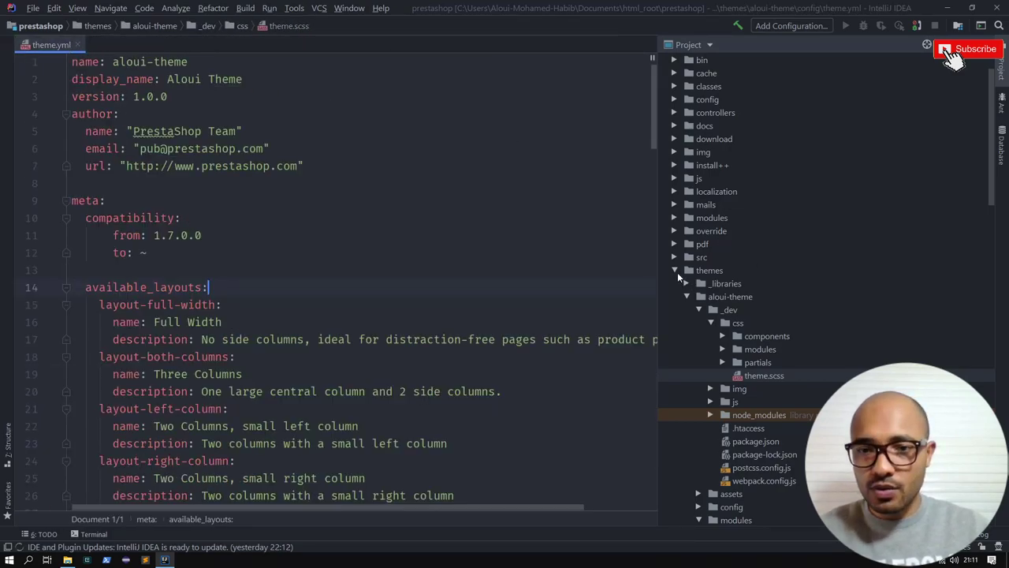
Close the aloui-theme version of theme.yml and open config/theme.yml from the "aloui-theme - Copy" folder instead
{"action": "left_click", "coordinate": [687, 296]}
{"action": "key", "text": "ctrl+F4"}
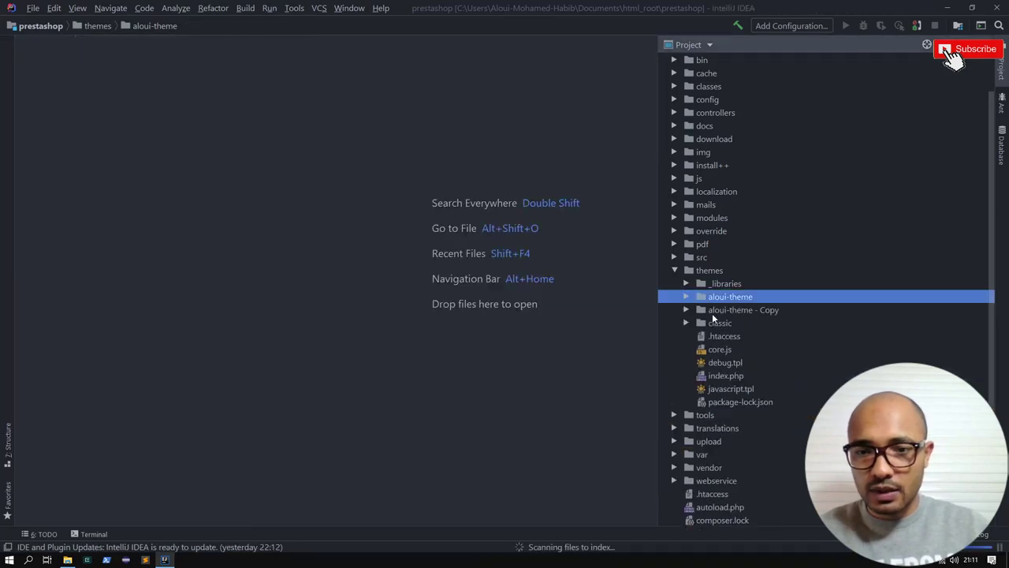
{"action": "left_click", "coordinate": [714, 312]}
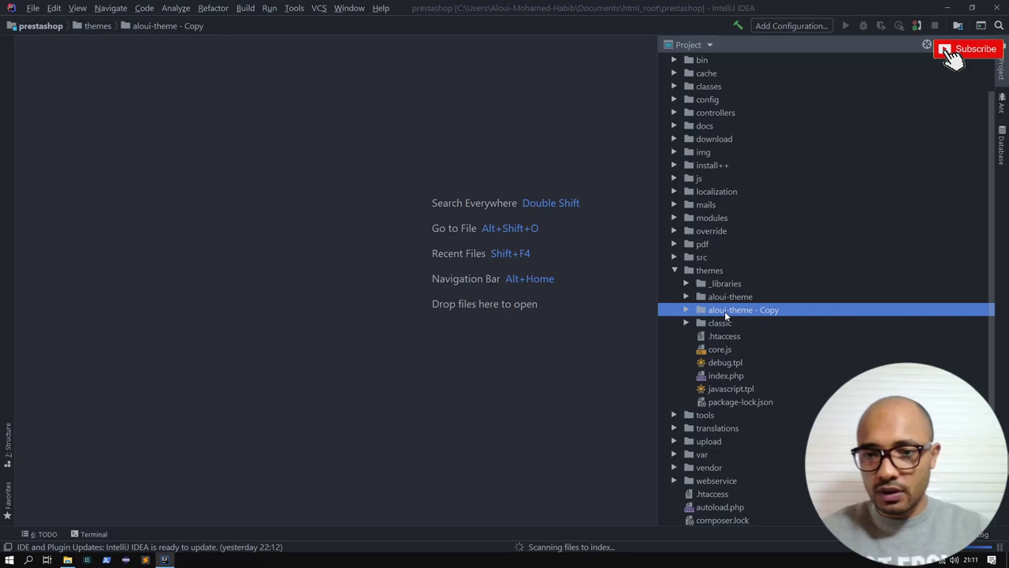
{"action": "double_click", "coordinate": [716, 316]}
{"action": "double_click", "coordinate": [731, 349]}
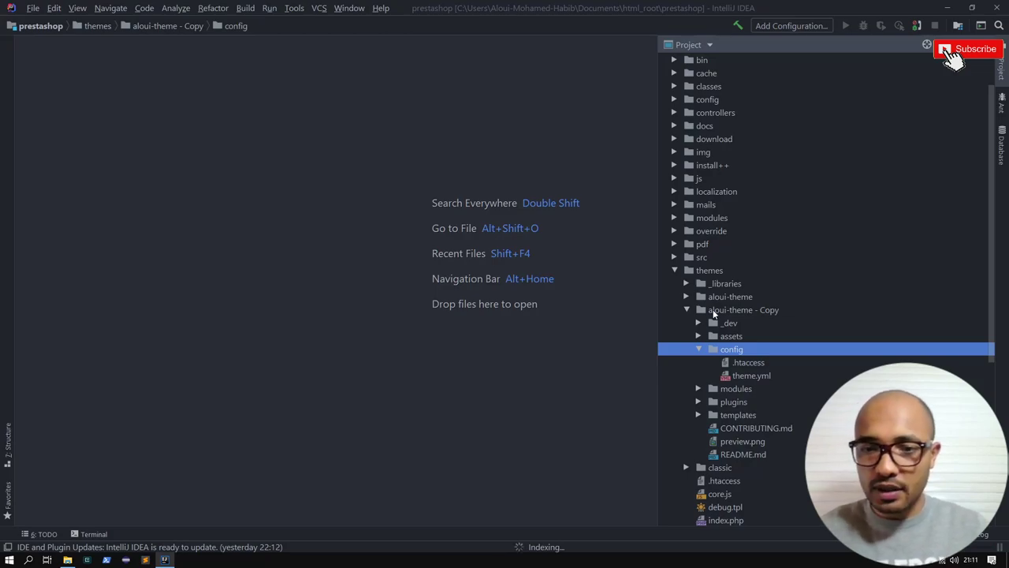
{"action": "left_click", "coordinate": [713, 311]}
{"action": "left_click", "coordinate": [713, 351]}
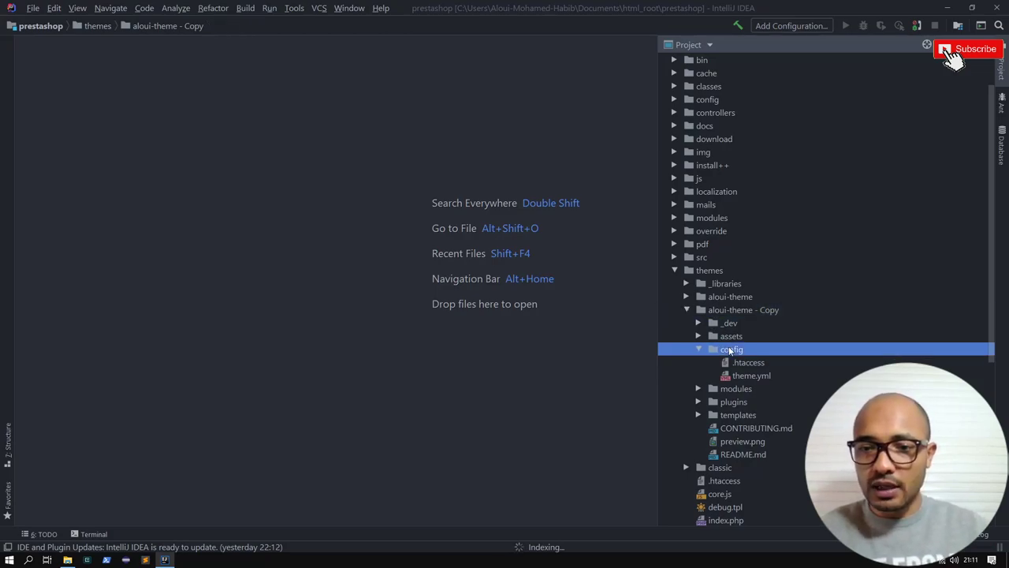
{"action": "double_click", "coordinate": [745, 376]}
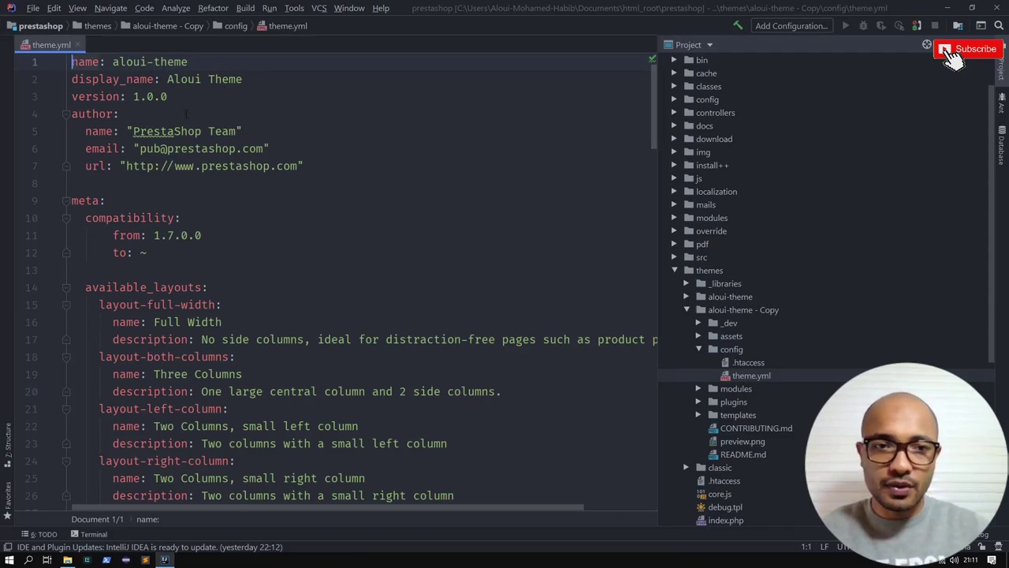
Compare the name value in the copied theme.yml with the name of its theme folder
{"action": "left_click_drag", "start_coordinate": [113, 62], "coordinate": [188, 62]}
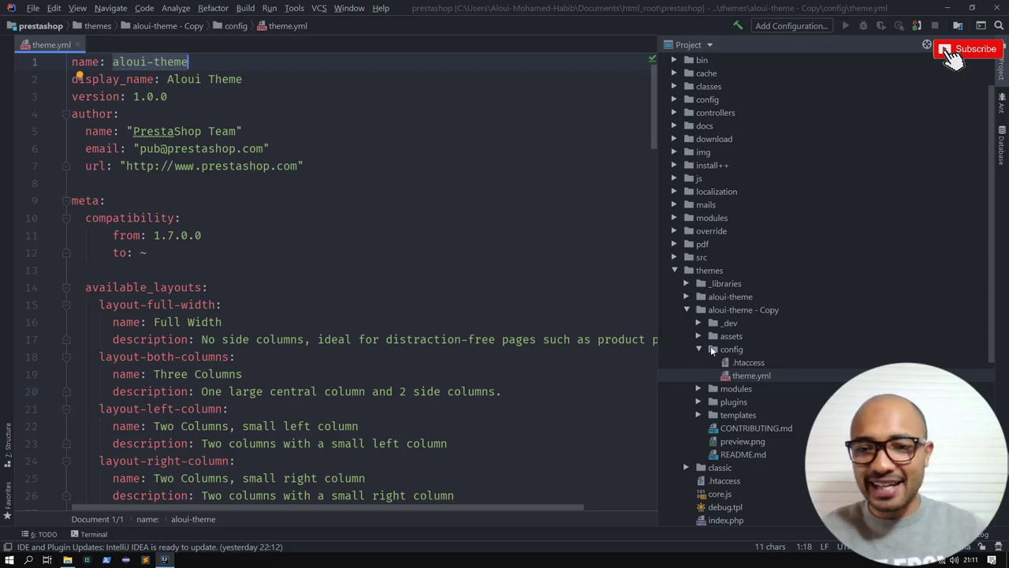
{"action": "left_click", "coordinate": [734, 310]}
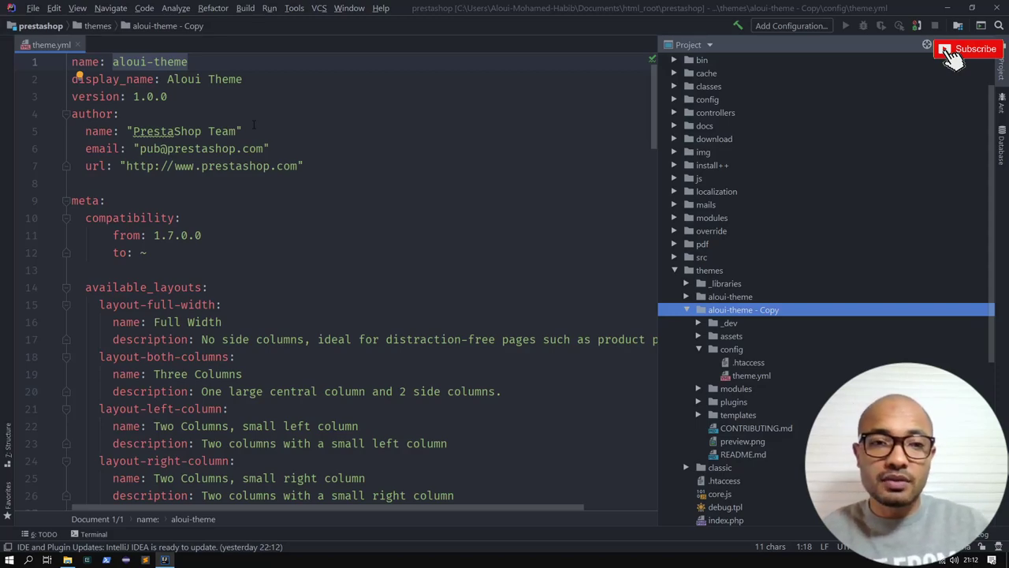
{"action": "left_click", "coordinate": [153, 62]}
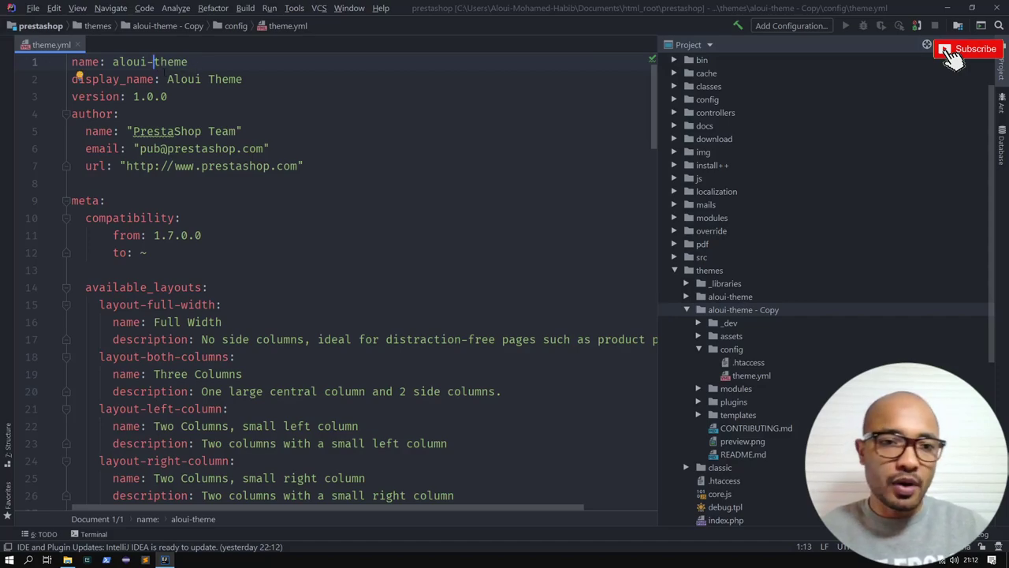
{"action": "left_click_drag", "start_coordinate": [113, 61], "coordinate": [190, 61]}
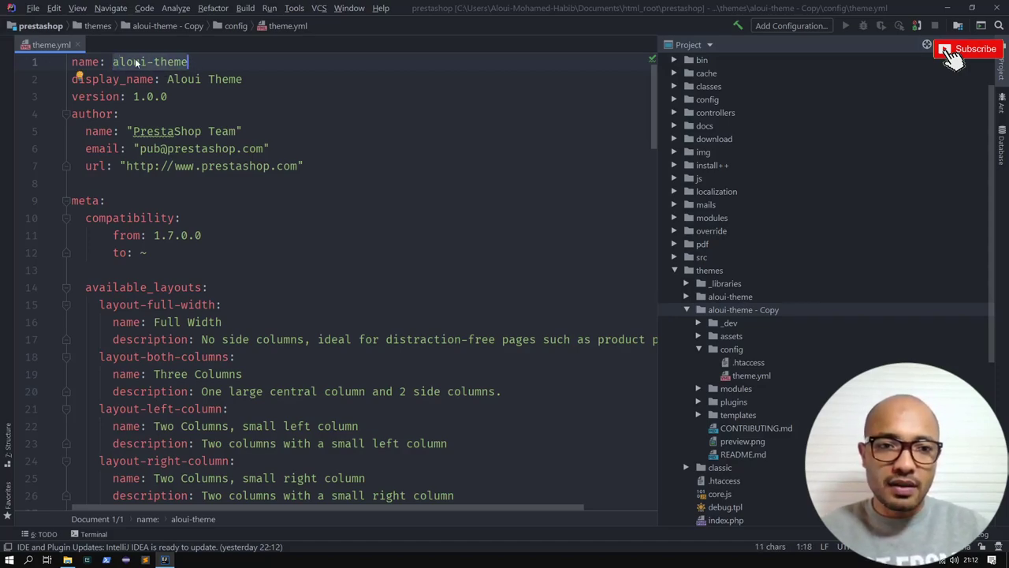
{"action": "left_click", "coordinate": [715, 314]}
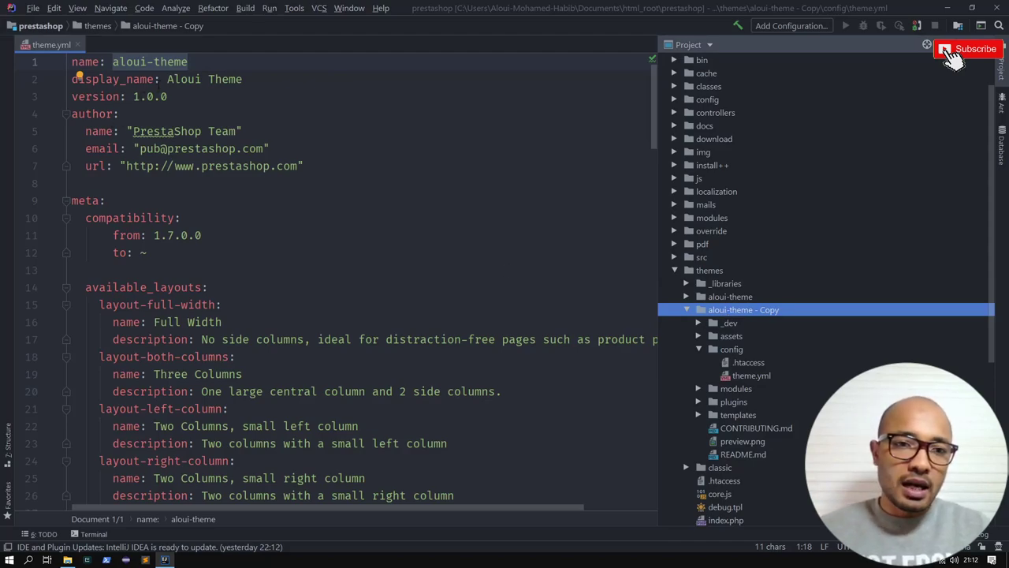
Examine the display_name, version, meta compatibility and available_layouts entries in the copied theme.yml
{"action": "left_click_drag", "start_coordinate": [167, 79], "coordinate": [265, 81]}
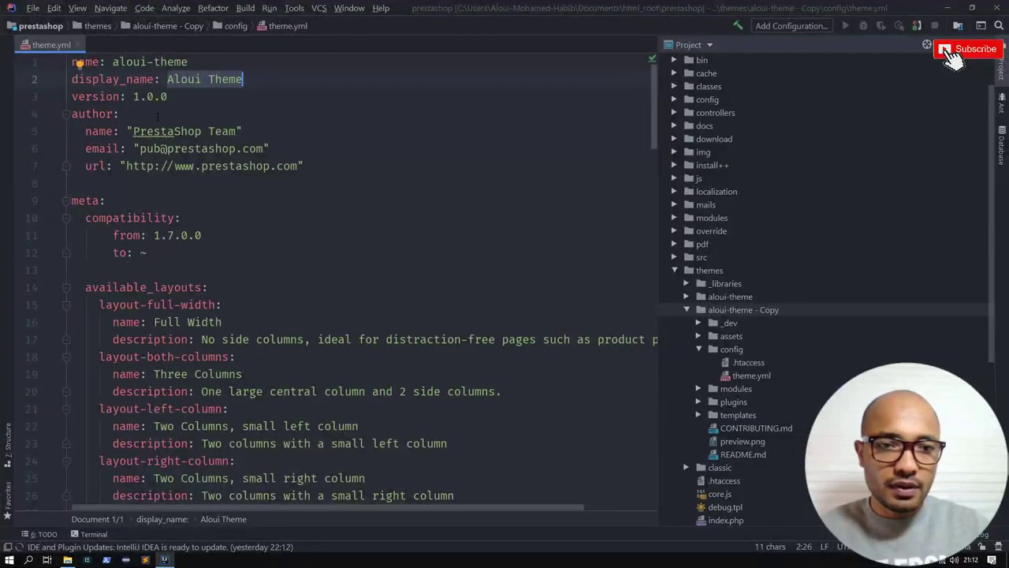
{"action": "left_click_drag", "start_coordinate": [133, 96], "coordinate": [168, 96]}
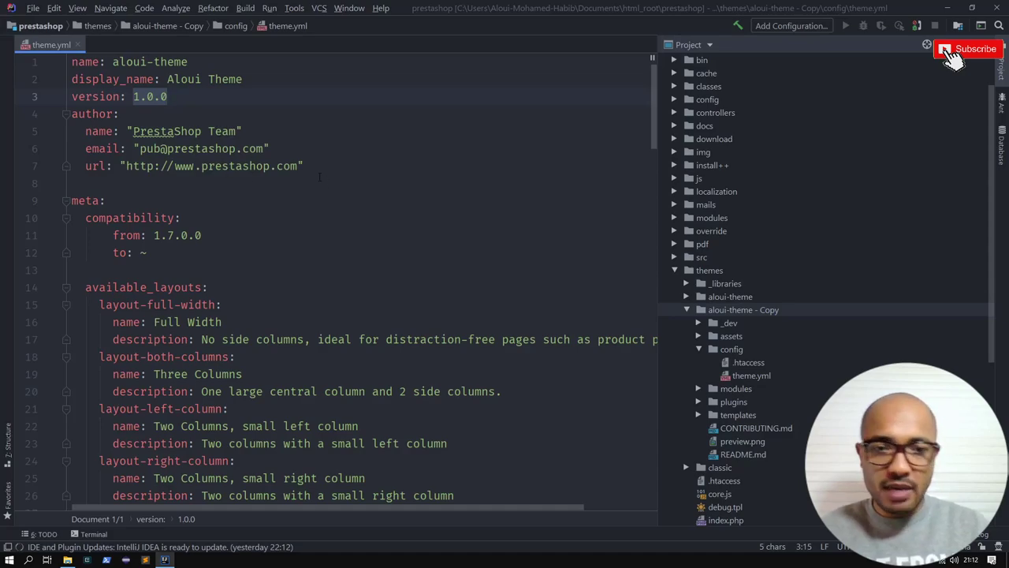
{"action": "scroll", "coordinate": [122, 154], "scroll_direction": "down", "scroll_amount": 1}
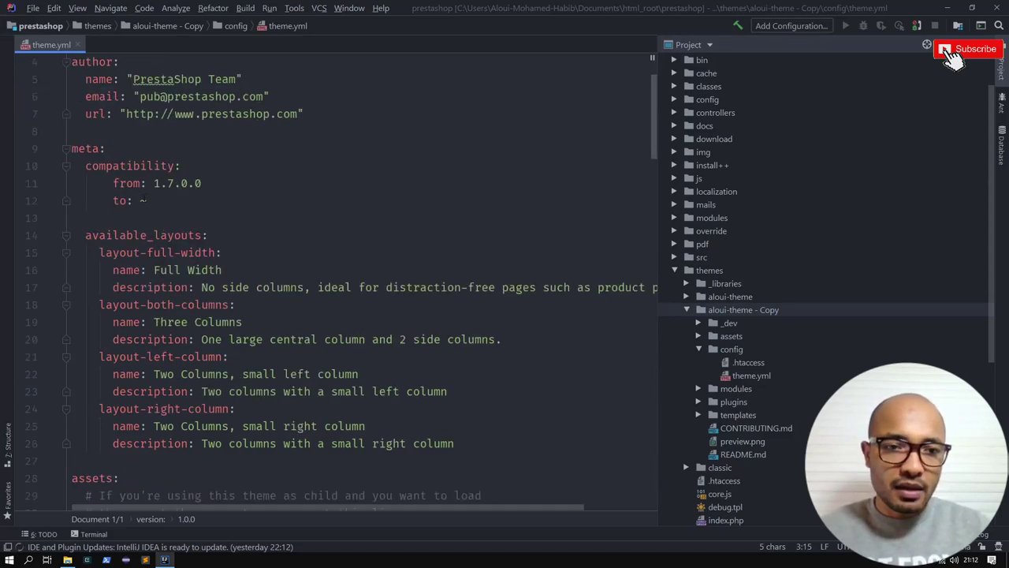
{"action": "left_click_drag", "start_coordinate": [150, 200], "coordinate": [62, 149]}
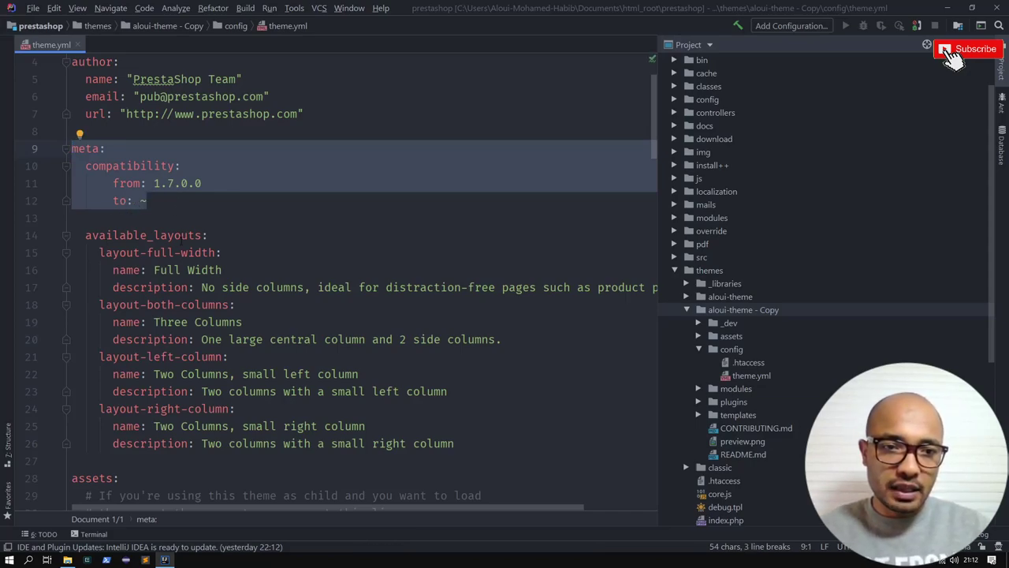
{"action": "left_click_drag", "start_coordinate": [208, 235], "coordinate": [72, 235]}
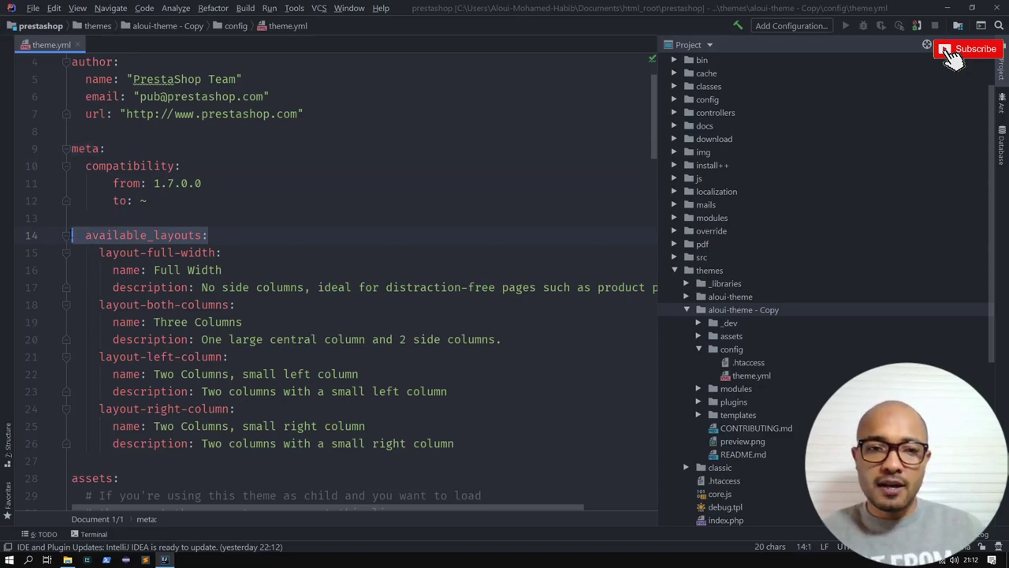
Switch to the browser and examine the column layout of the Dresses category page on the pres04 demo store
{"action": "key", "text": "alt+Tab"}
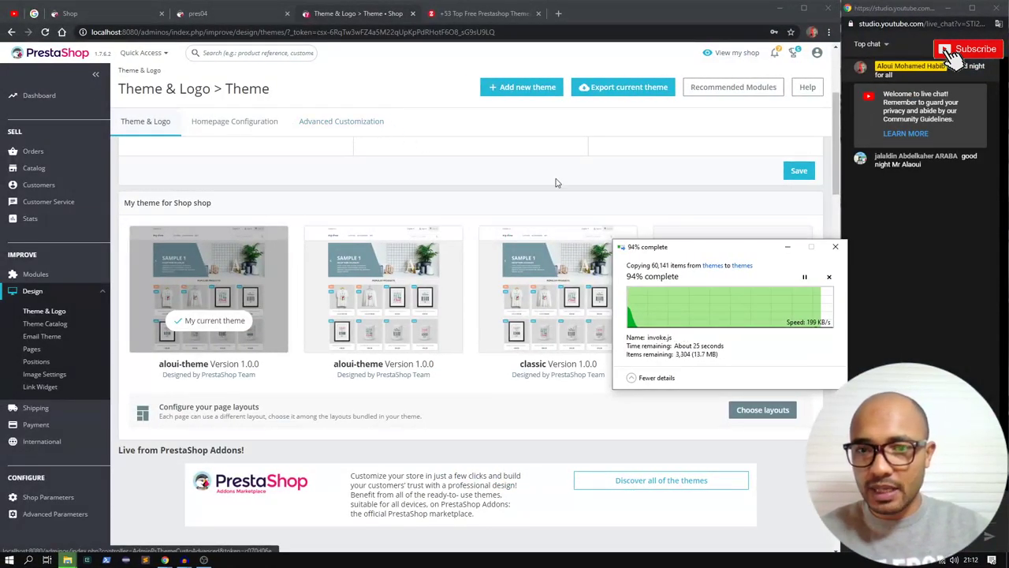
{"action": "left_click", "coordinate": [345, 24]}
{"action": "left_click", "coordinate": [236, 13]}
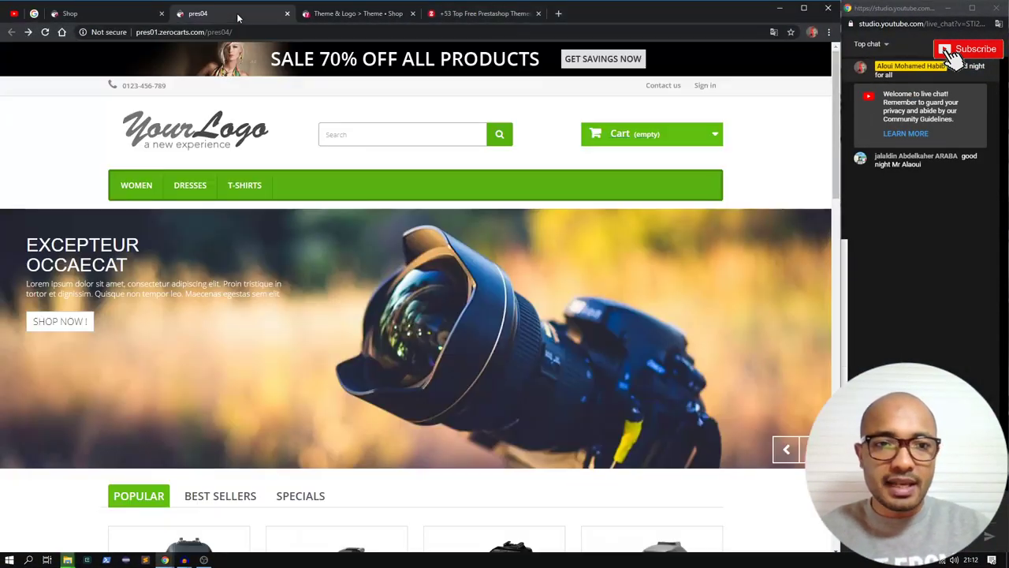
{"action": "mouse_move", "coordinate": [190, 196]}
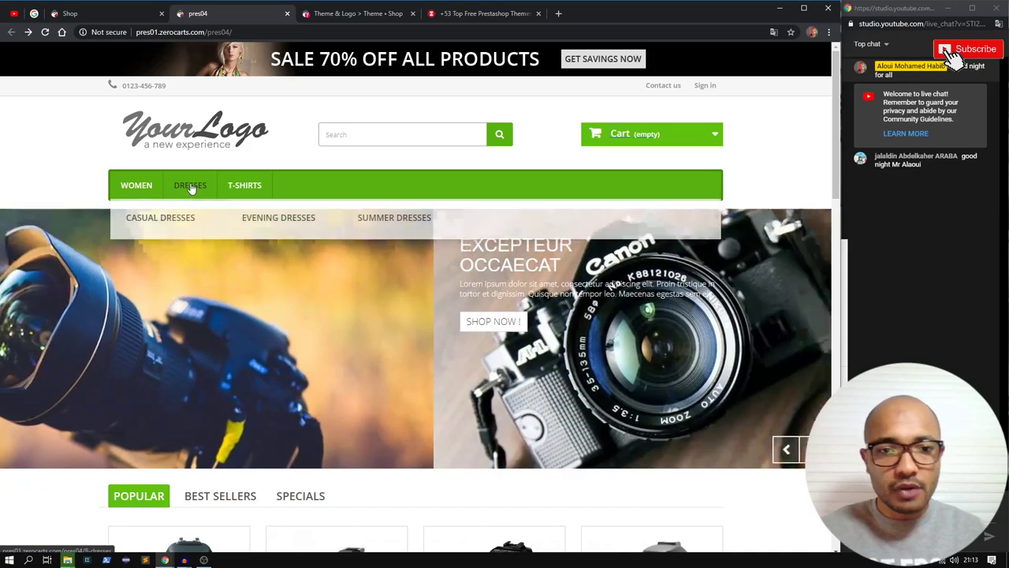
{"action": "left_click", "coordinate": [191, 188]}
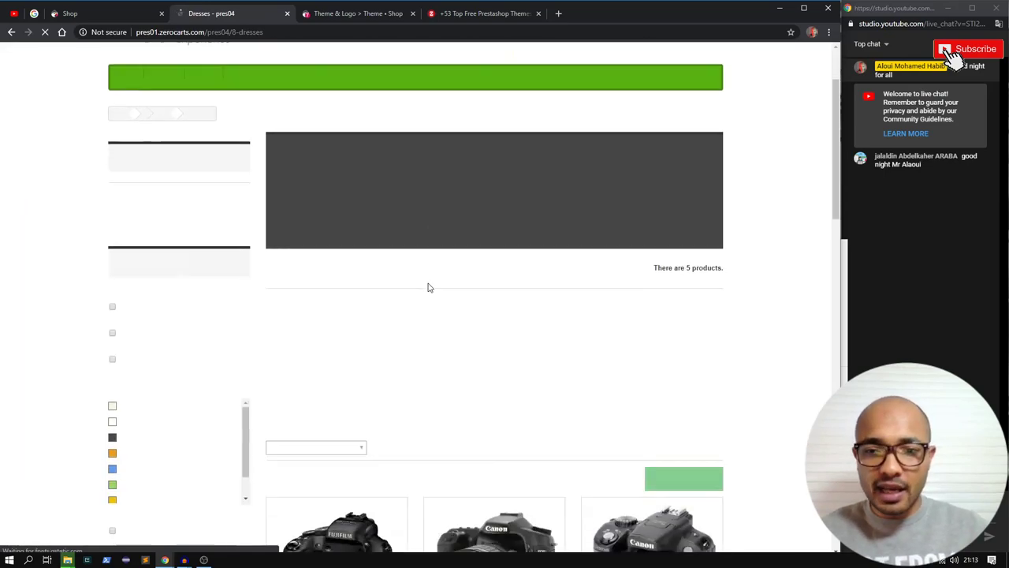
{"action": "scroll", "coordinate": [329, 259], "scroll_direction": "up", "scroll_amount": 2}
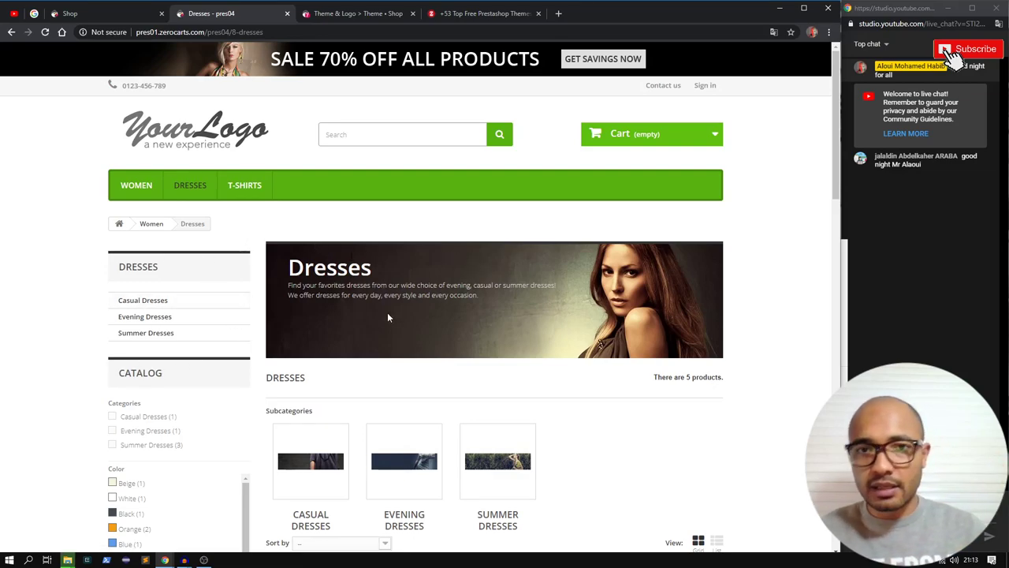
{"action": "scroll", "coordinate": [394, 307], "scroll_direction": "down", "scroll_amount": 2}
{"action": "scroll", "coordinate": [552, 293], "scroll_direction": "down", "scroll_amount": 2}
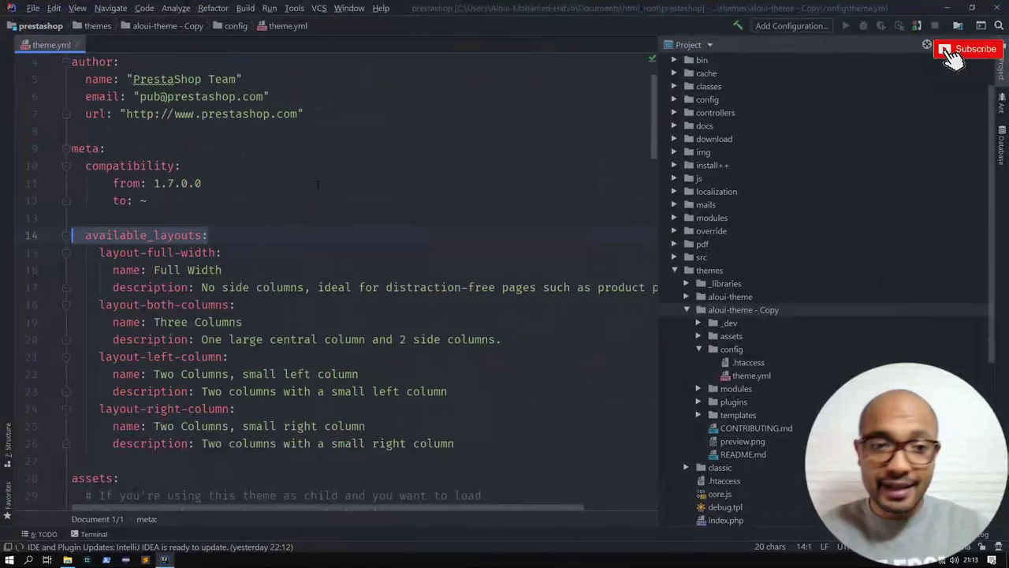
Switch back to IntelliJ IDEA and review the layout definitions under available_layouts, including layout-full-width and layout-both-columns
{"action": "left_click_drag", "start_coordinate": [454, 443], "coordinate": [100, 252]}
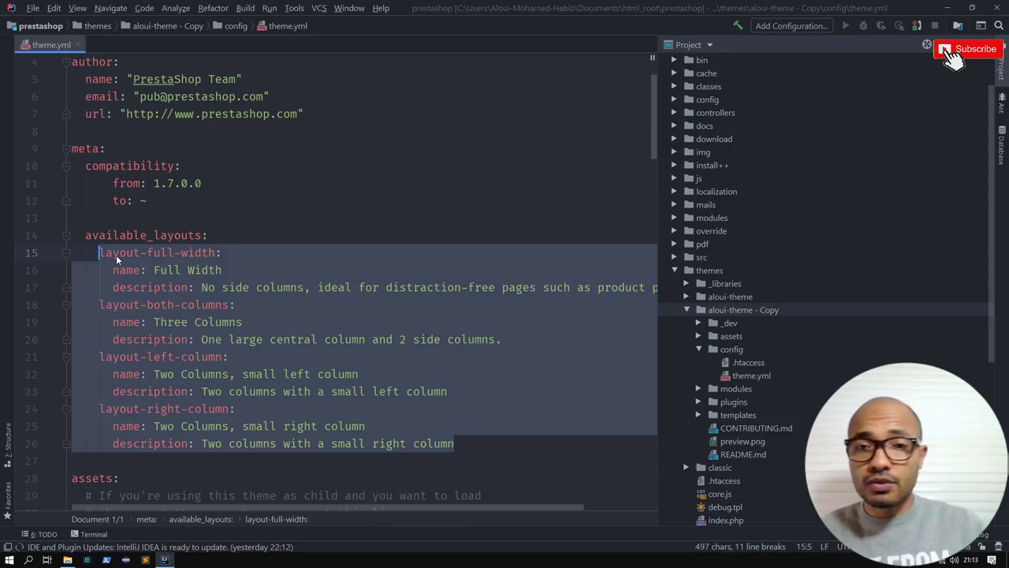
{"action": "left_click_drag", "start_coordinate": [99, 252], "coordinate": [203, 252]}
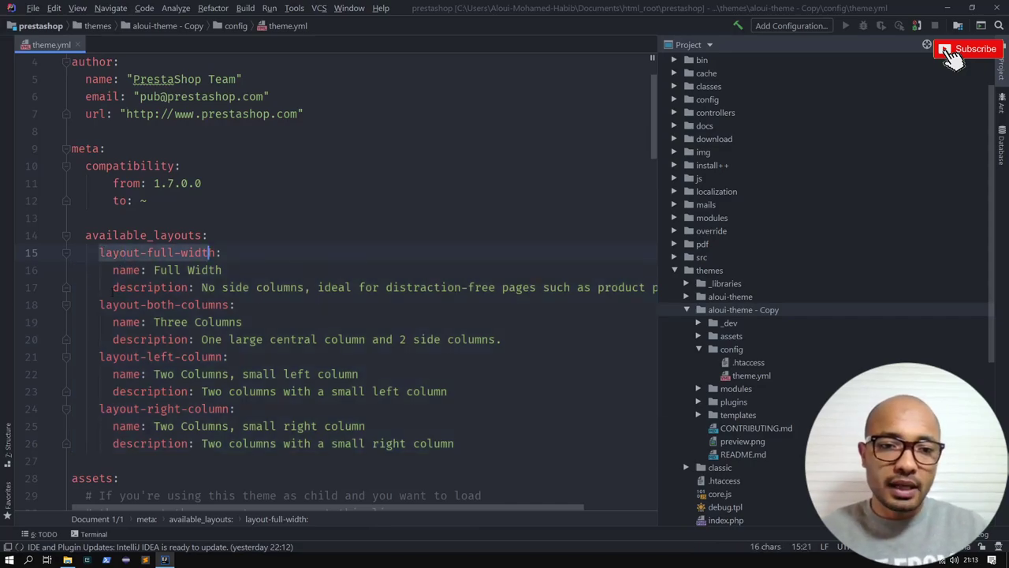
{"action": "left_click_drag", "start_coordinate": [99, 305], "coordinate": [229, 304]}
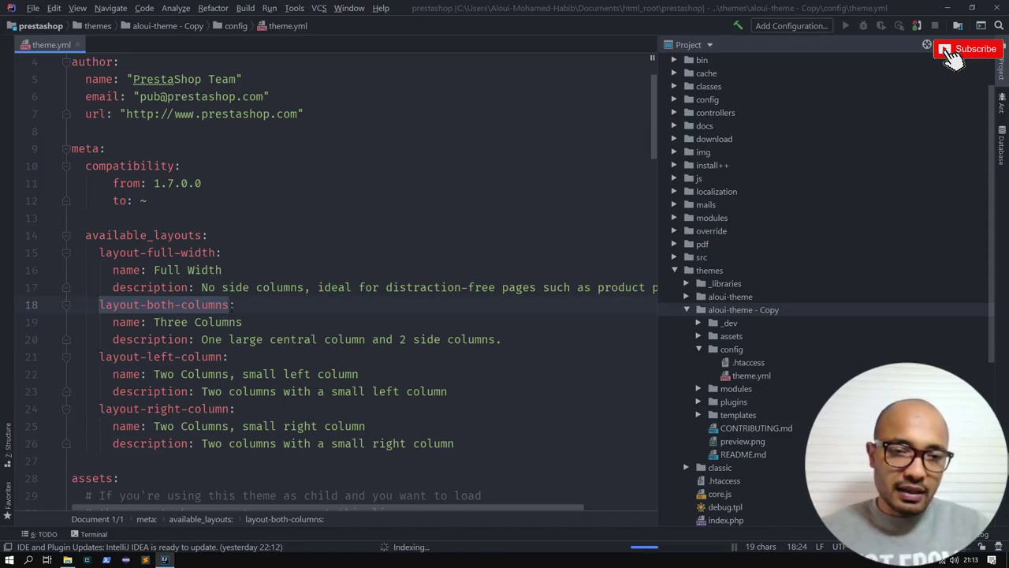
Expand the templates/layouts folder of "aloui-theme - Copy" in the project tree
{"action": "left_click", "coordinate": [704, 306]}
{"action": "scroll", "coordinate": [709, 304], "scroll_direction": "down", "scroll_amount": 3}
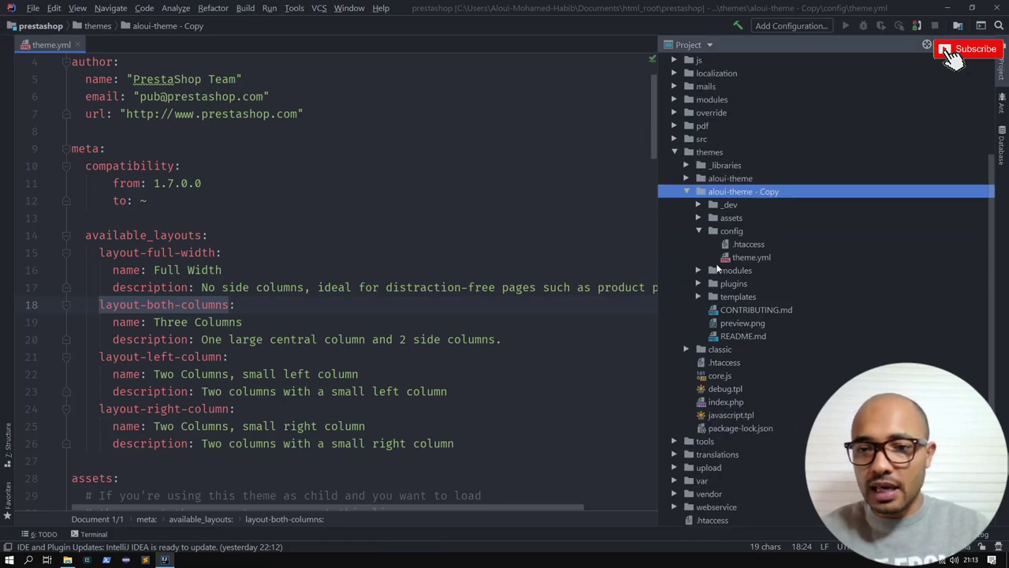
{"action": "left_click", "coordinate": [733, 297]}
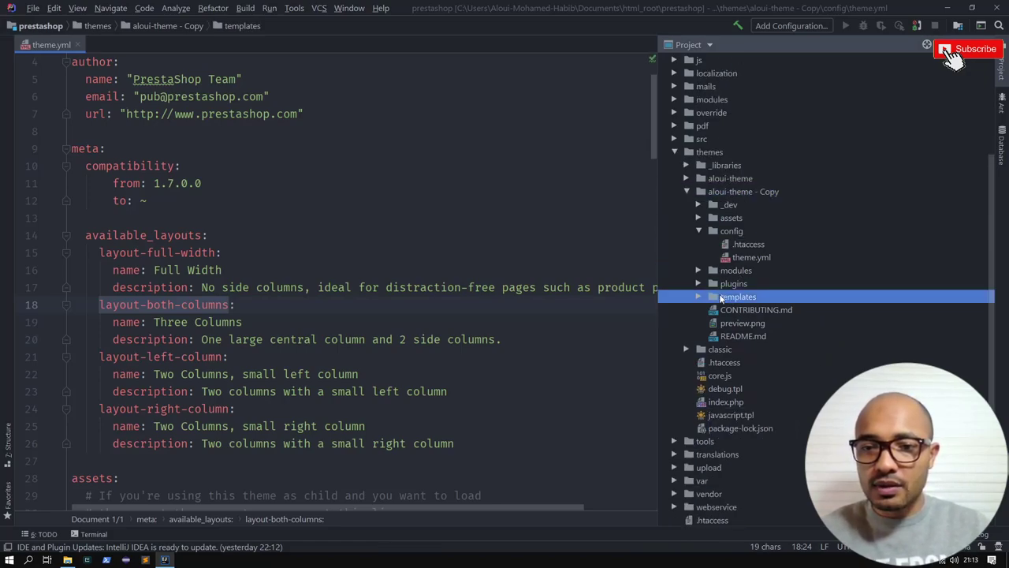
{"action": "double_click", "coordinate": [736, 298]}
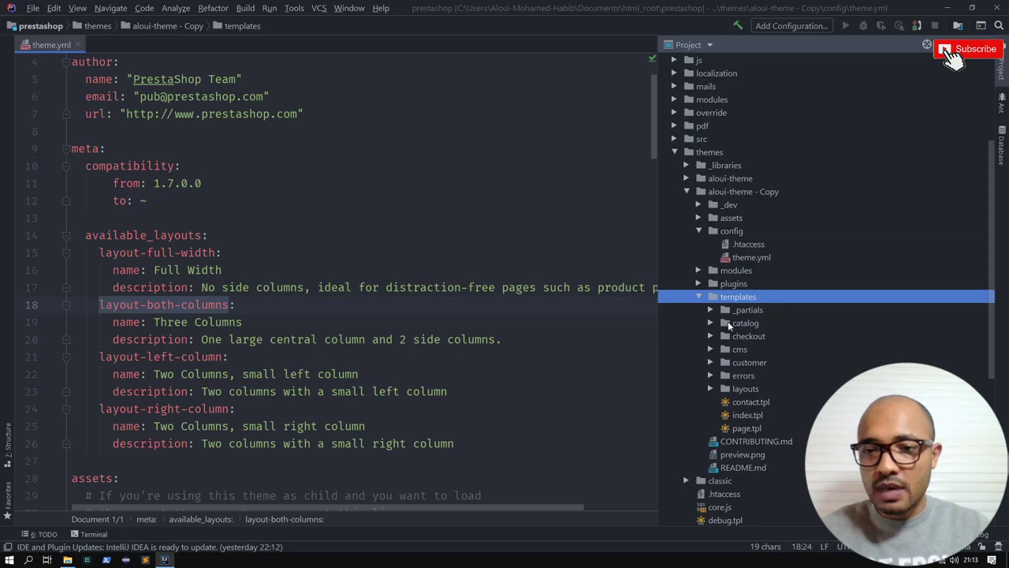
{"action": "left_click", "coordinate": [738, 390]}
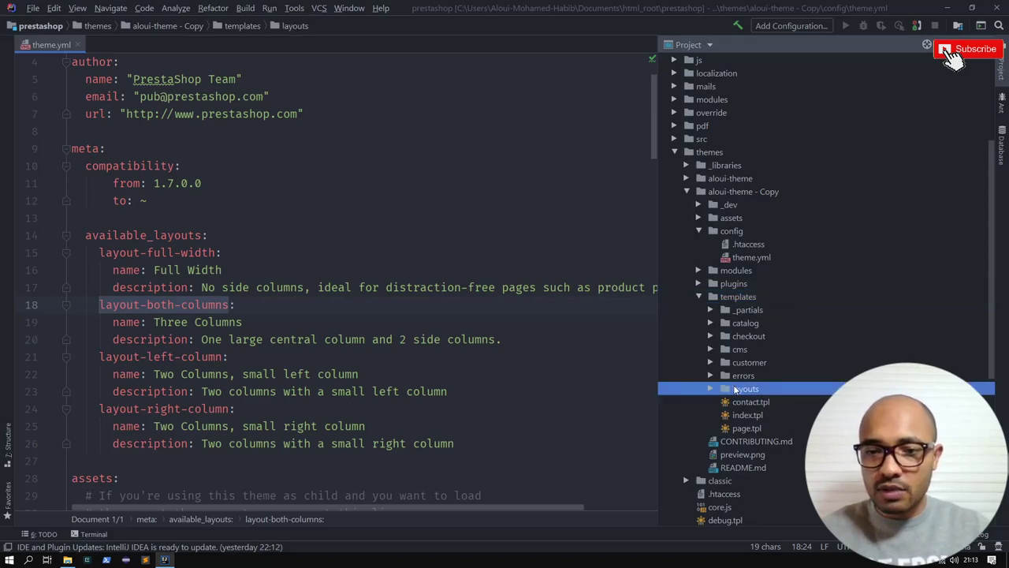
{"action": "double_click", "coordinate": [738, 389]}
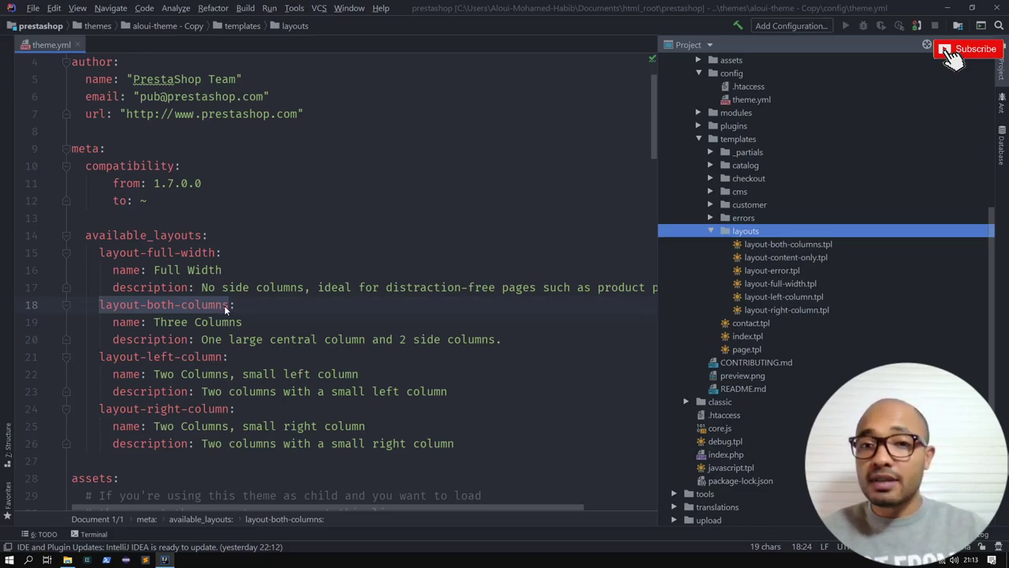
Go through the layout template files in the layouts folder, from layout-right-column.tpl up to layout-both-columns.tpl
{"action": "left_click", "coordinate": [793, 310]}
{"action": "left_click", "coordinate": [764, 297]}
{"action": "left_click", "coordinate": [761, 283]}
{"action": "left_click", "coordinate": [756, 270]}
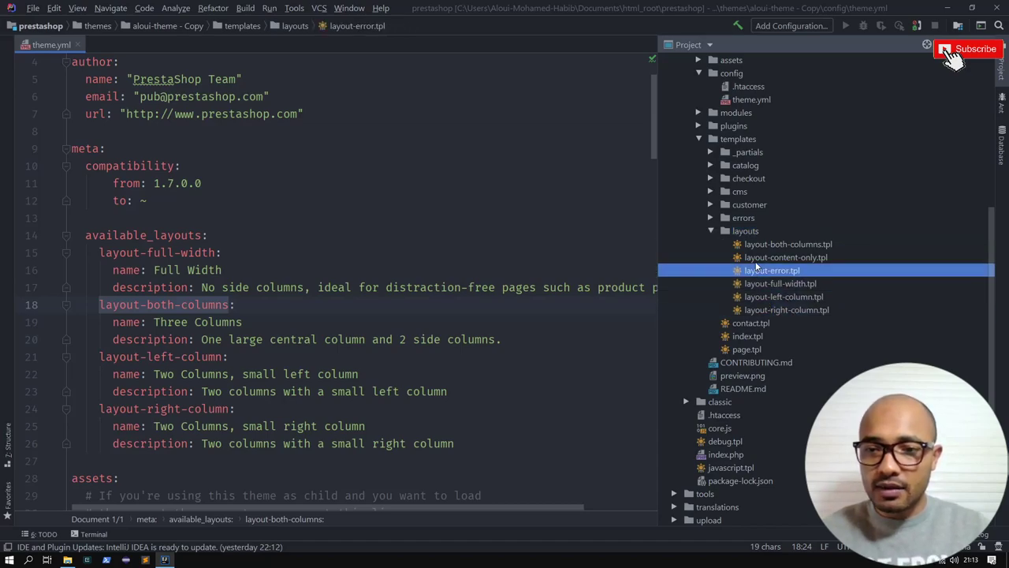
{"action": "left_click", "coordinate": [755, 257]}
{"action": "left_click", "coordinate": [757, 245]}
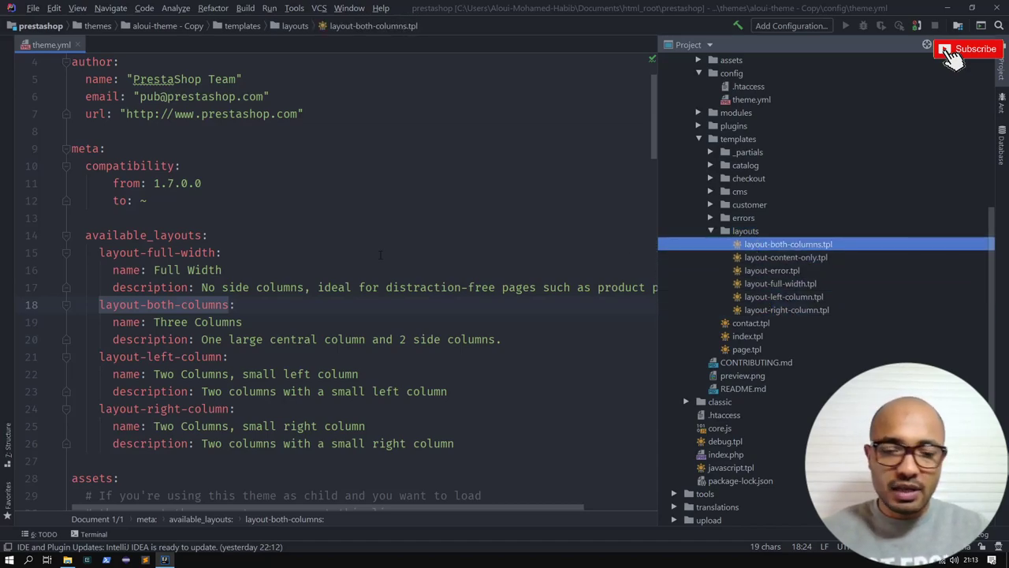
Open layout-both-columns.tpl and layout-left-column.tpl, and check which layout file the left-column template extends
{"action": "double_click", "coordinate": [771, 247]}
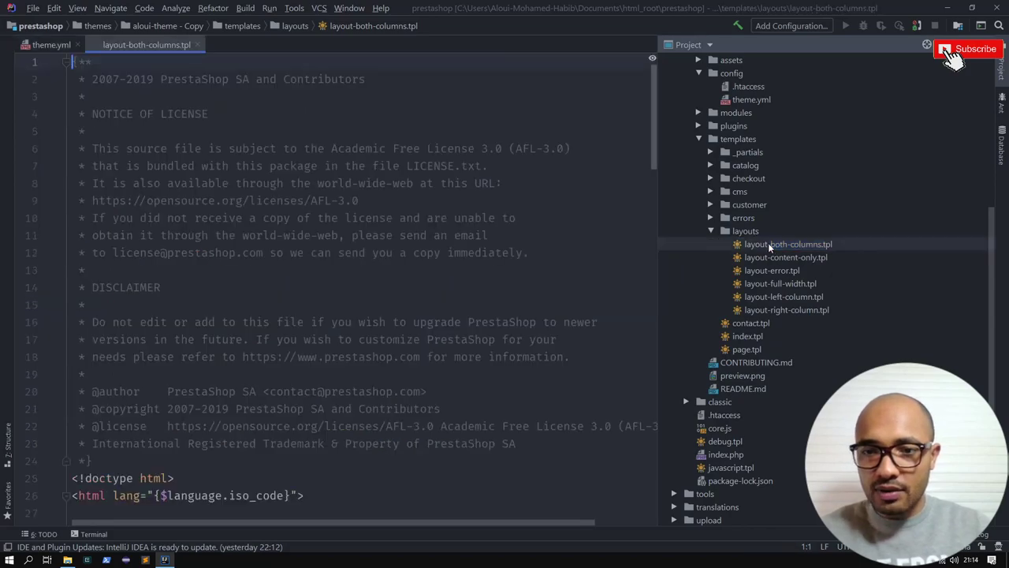
{"action": "scroll", "coordinate": [293, 312], "scroll_direction": "down", "scroll_amount": 4}
{"action": "scroll", "coordinate": [294, 312], "scroll_direction": "down", "scroll_amount": 1}
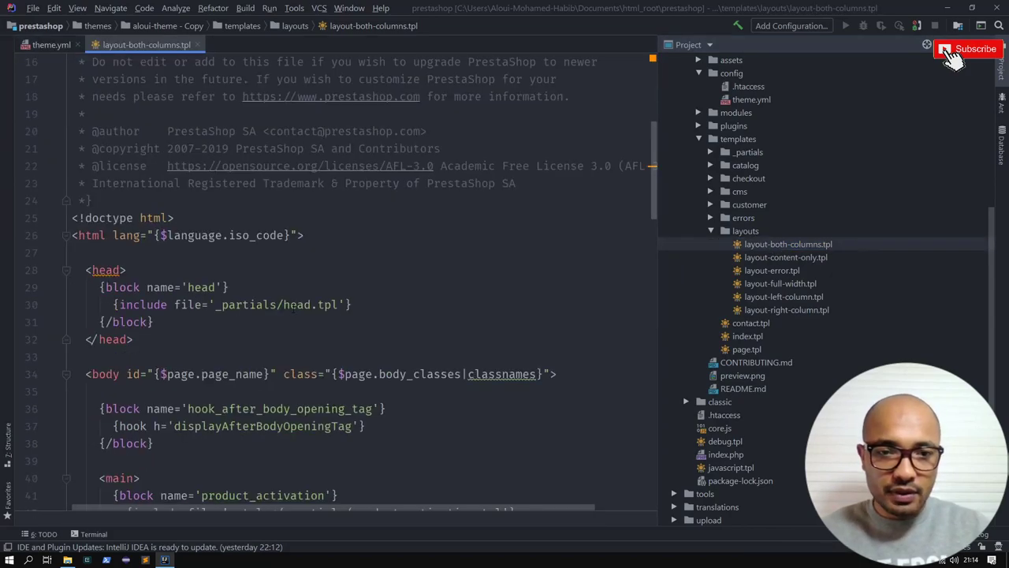
{"action": "double_click", "coordinate": [793, 299]}
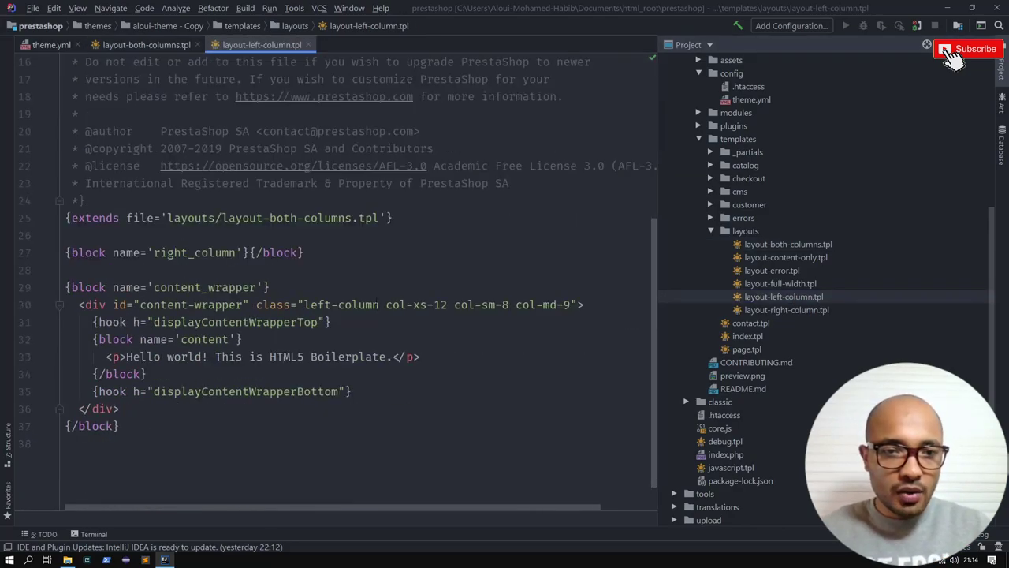
{"action": "left_click_drag", "start_coordinate": [379, 218], "coordinate": [222, 218]}
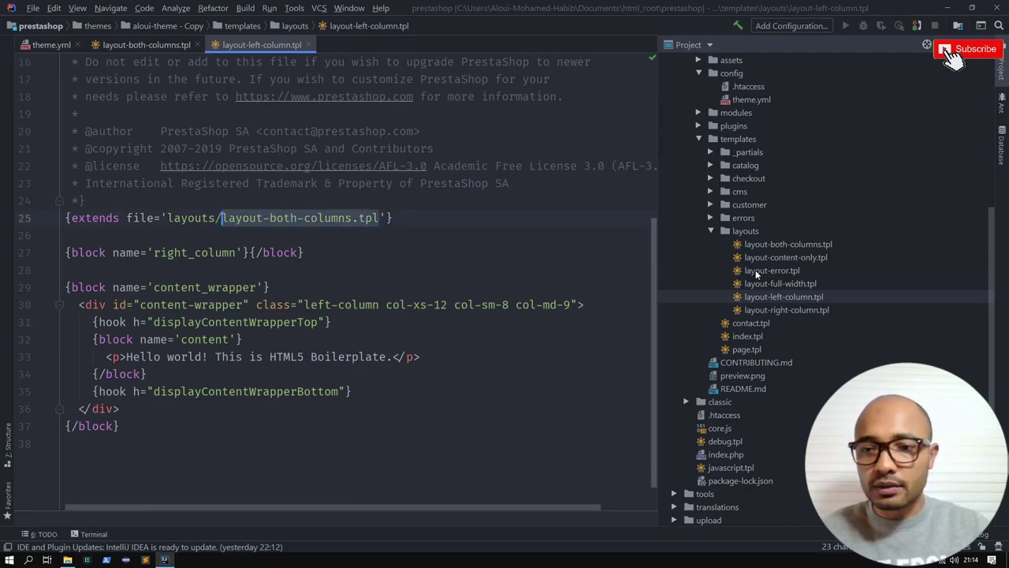
Return to theme.yml and review the assets section, including the commented-out css and js loading examples
{"action": "left_click", "coordinate": [49, 44]}
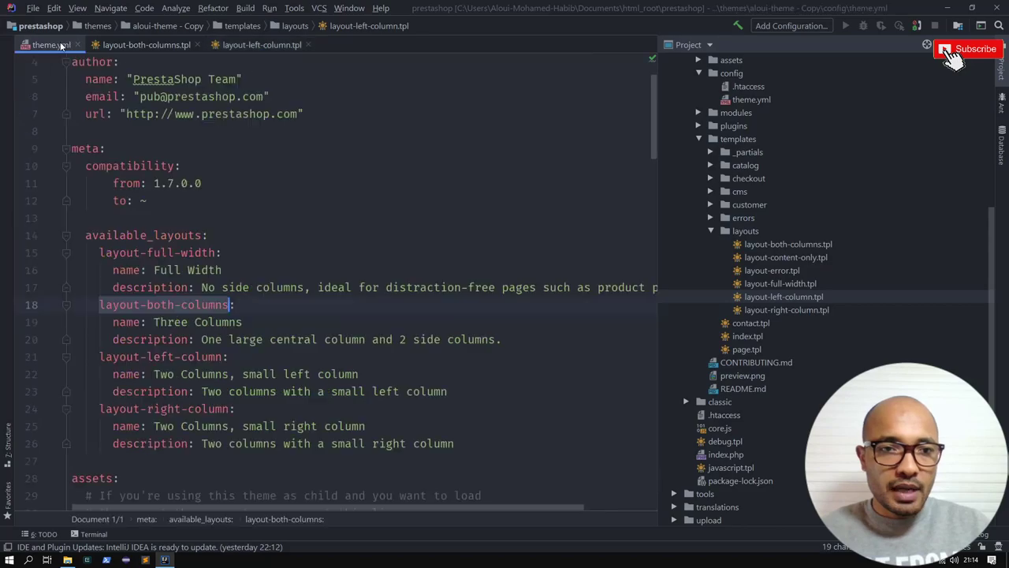
{"action": "scroll", "coordinate": [331, 276], "scroll_direction": "down", "scroll_amount": 3}
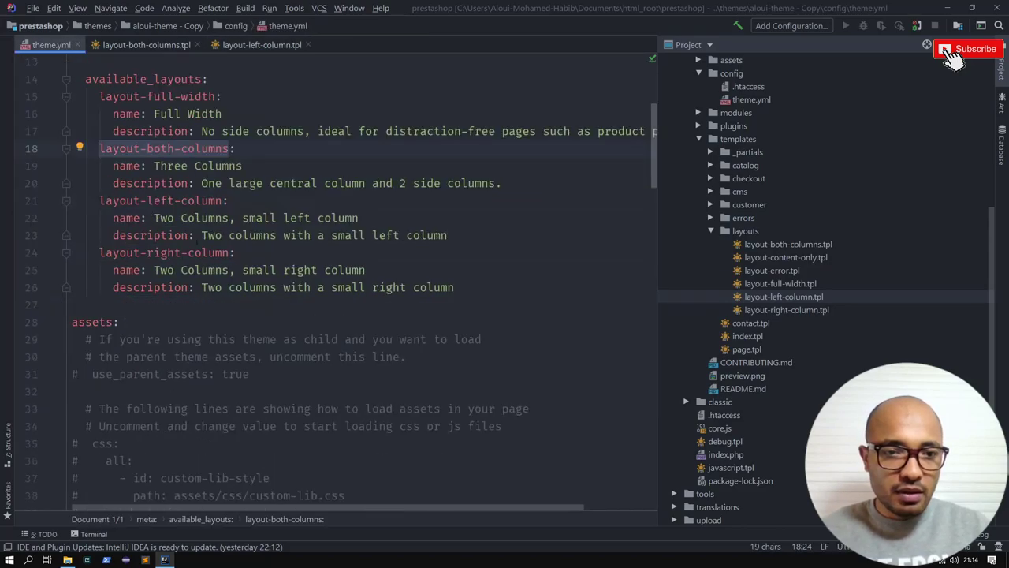
{"action": "scroll", "coordinate": [167, 246], "scroll_direction": "down", "scroll_amount": 3}
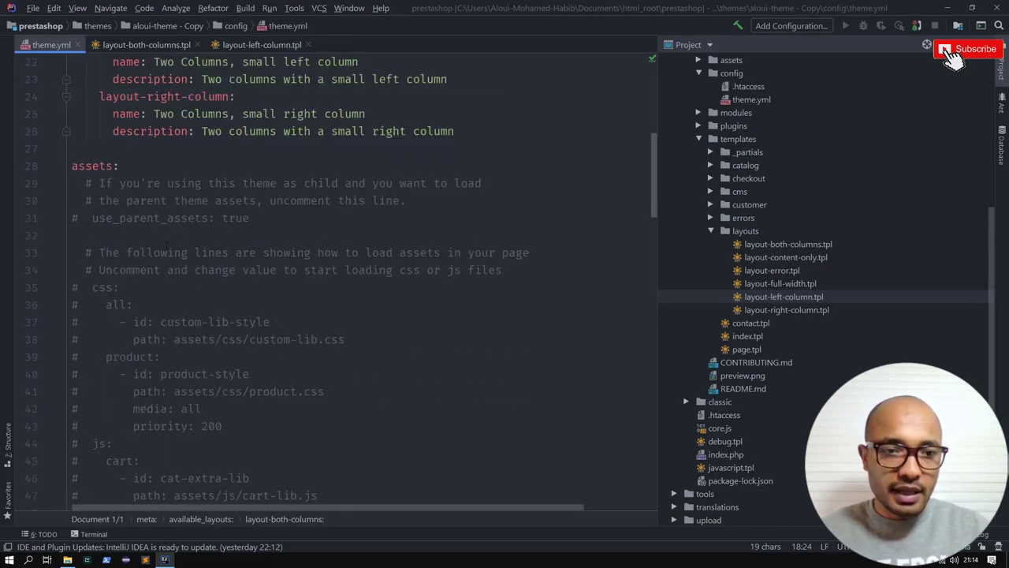
{"action": "left_click_drag", "start_coordinate": [118, 165], "coordinate": [78, 165]}
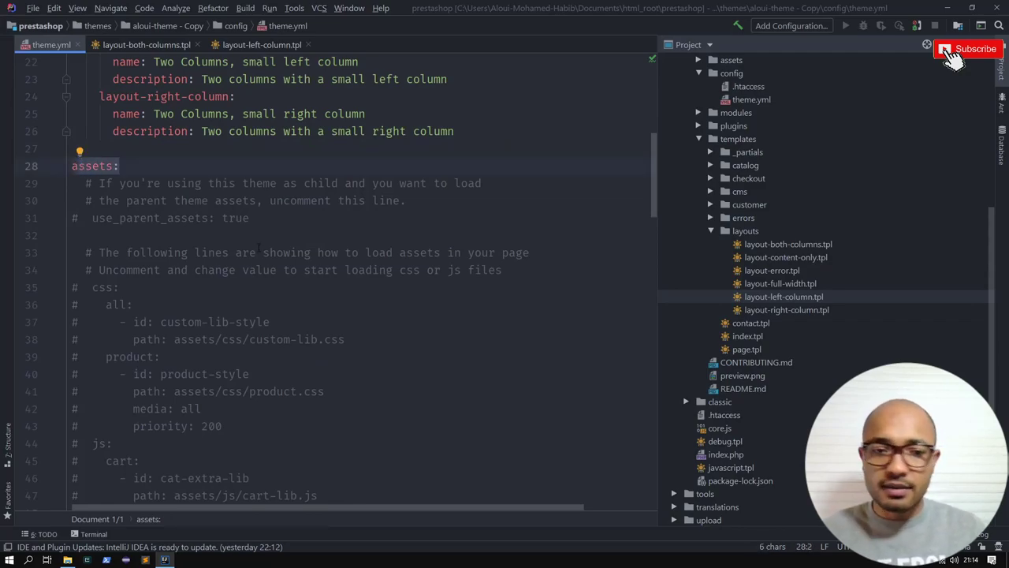
{"action": "scroll", "coordinate": [244, 268], "scroll_direction": "down", "scroll_amount": 2}
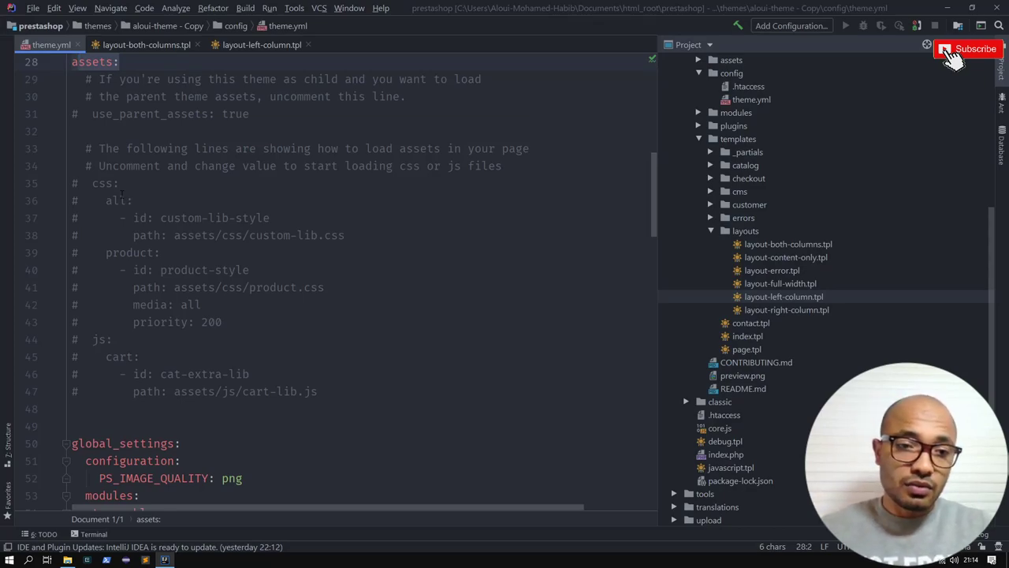
{"action": "left_click_drag", "start_coordinate": [324, 391], "coordinate": [70, 184]}
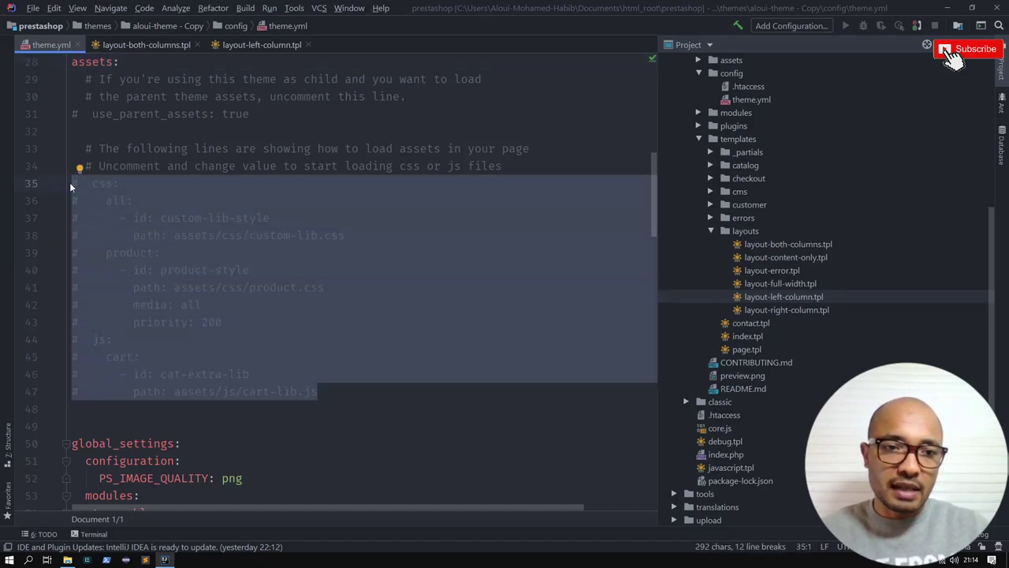
Review global_settings in theme.yml, covering PS_IMAGE_QUALITY, the modules to enable and the modules_to_hook list
{"action": "scroll", "coordinate": [187, 211], "scroll_direction": "down", "scroll_amount": 3}
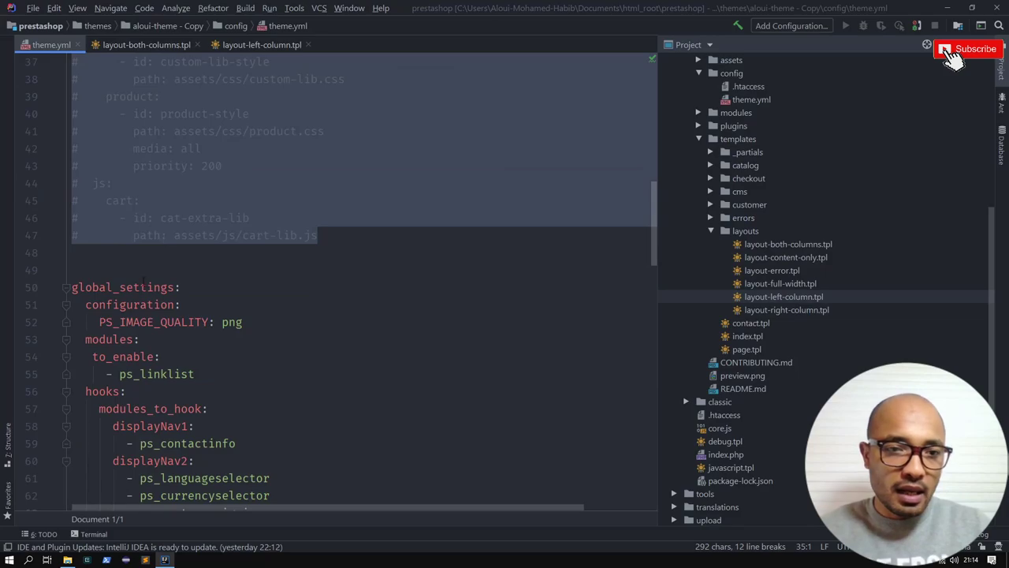
{"action": "left_click_drag", "start_coordinate": [181, 287], "coordinate": [71, 287]}
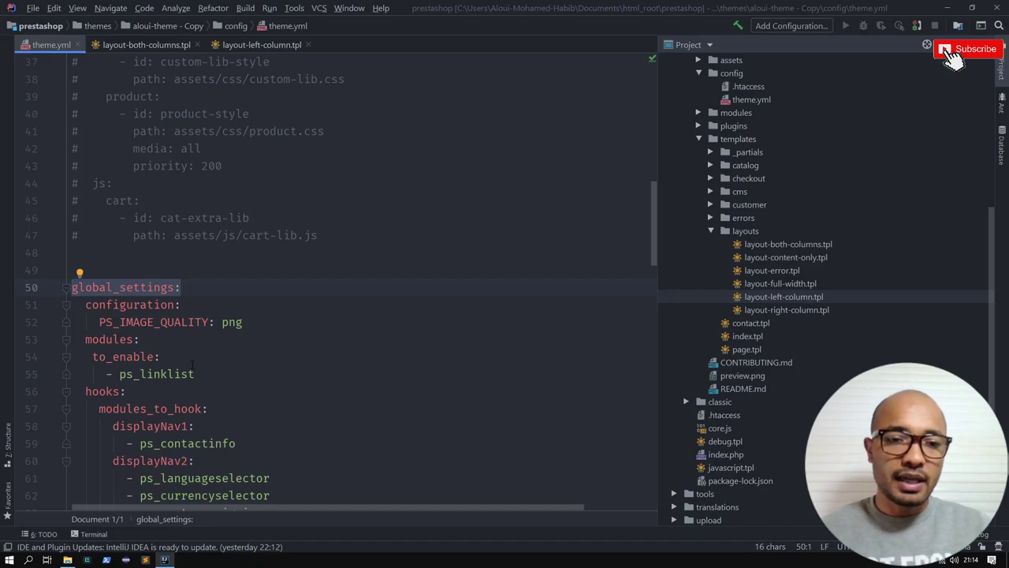
{"action": "double_click", "coordinate": [208, 321]}
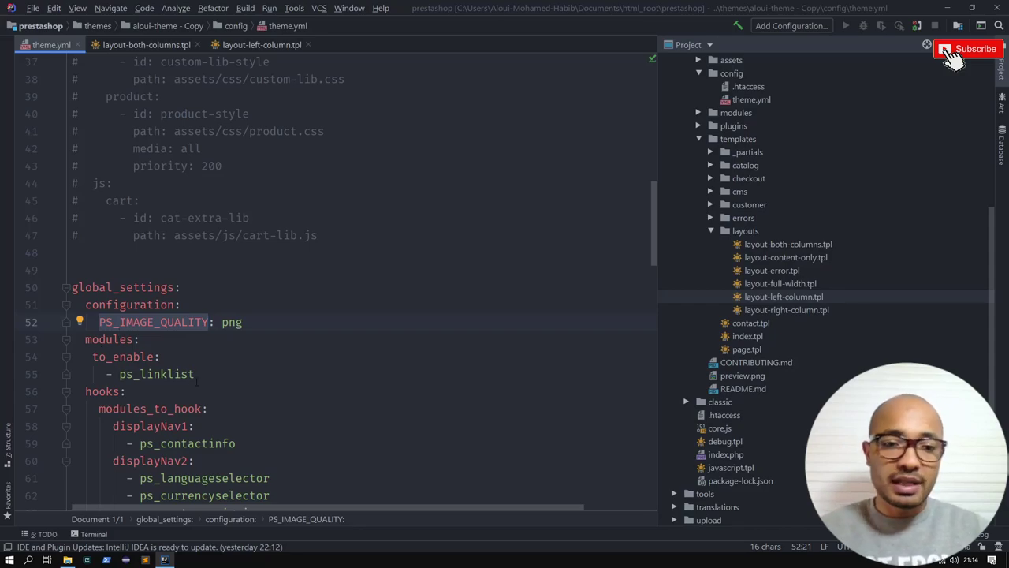
{"action": "left_click_drag", "start_coordinate": [197, 380], "coordinate": [67, 340]}
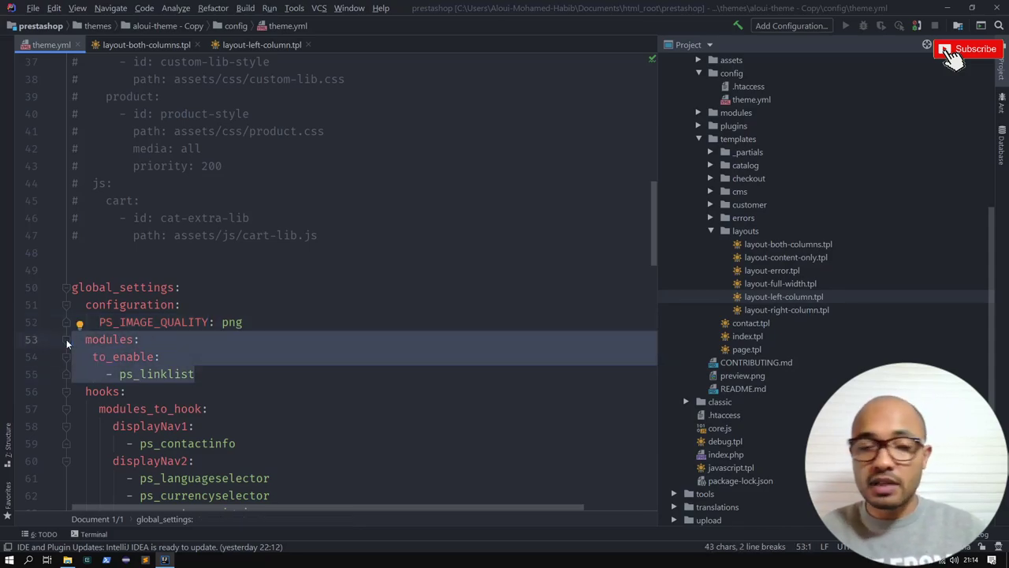
{"action": "scroll", "coordinate": [68, 344], "scroll_direction": "down", "scroll_amount": 2}
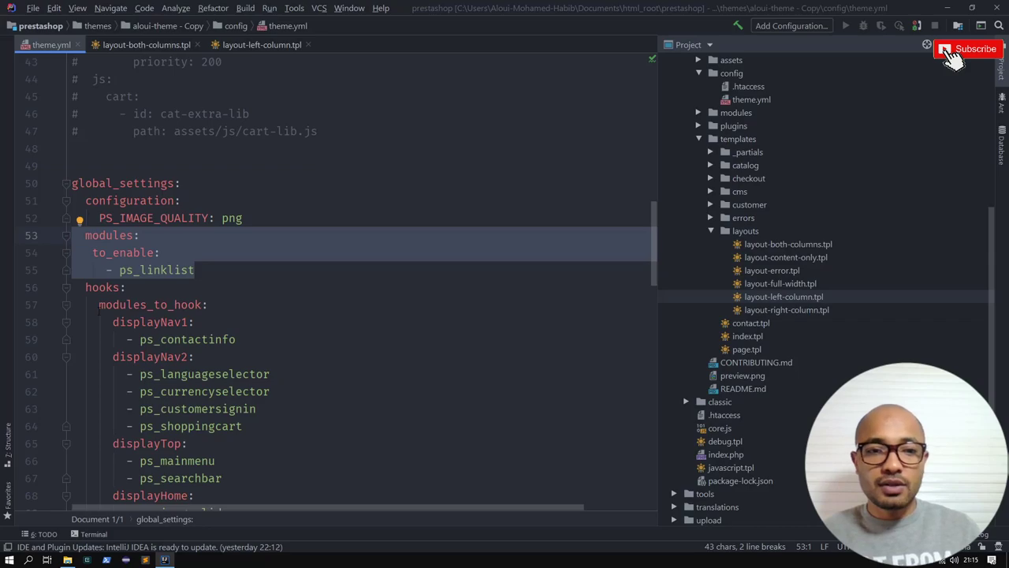
{"action": "scroll", "coordinate": [99, 312], "scroll_direction": "down", "scroll_amount": 3}
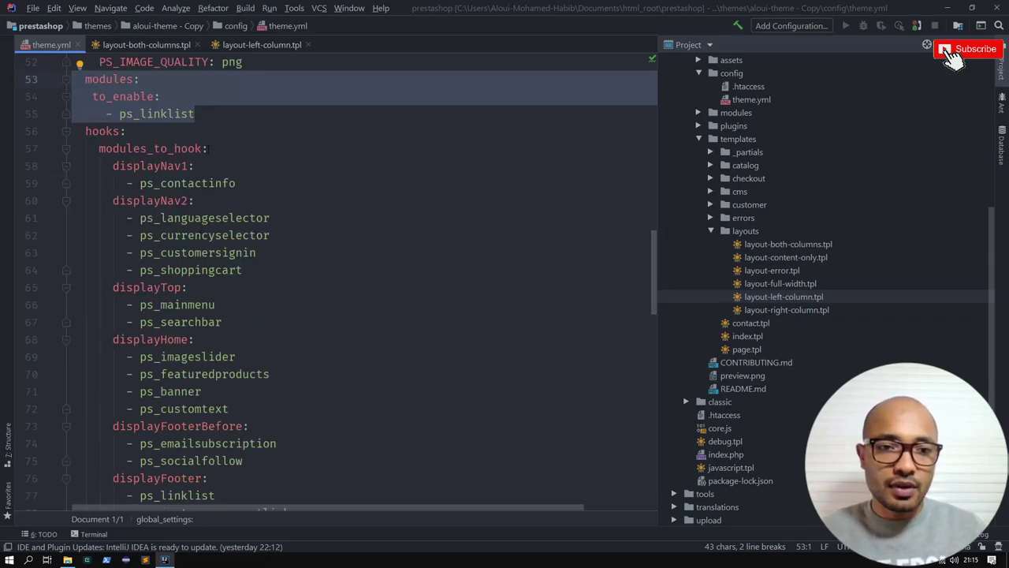
{"action": "left_click_drag", "start_coordinate": [207, 148], "coordinate": [188, 166]}
Add an example hook named testHook with the placeholder module zekfbzebf directly under modules_to_hook
{"action": "left_click", "coordinate": [220, 149]}
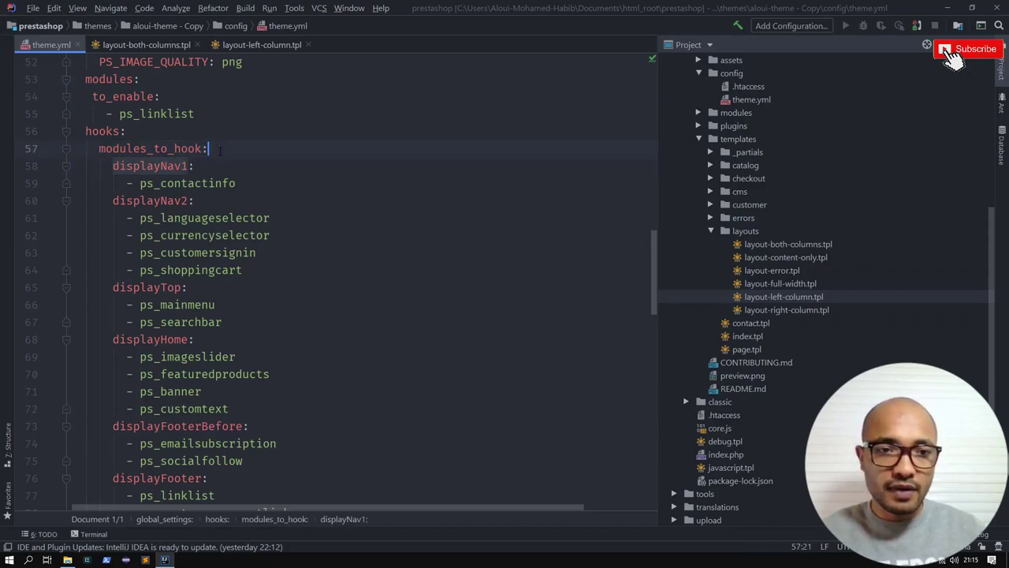
{"action": "key", "text": "Return"}
{"action": "type", "text": "tes"}
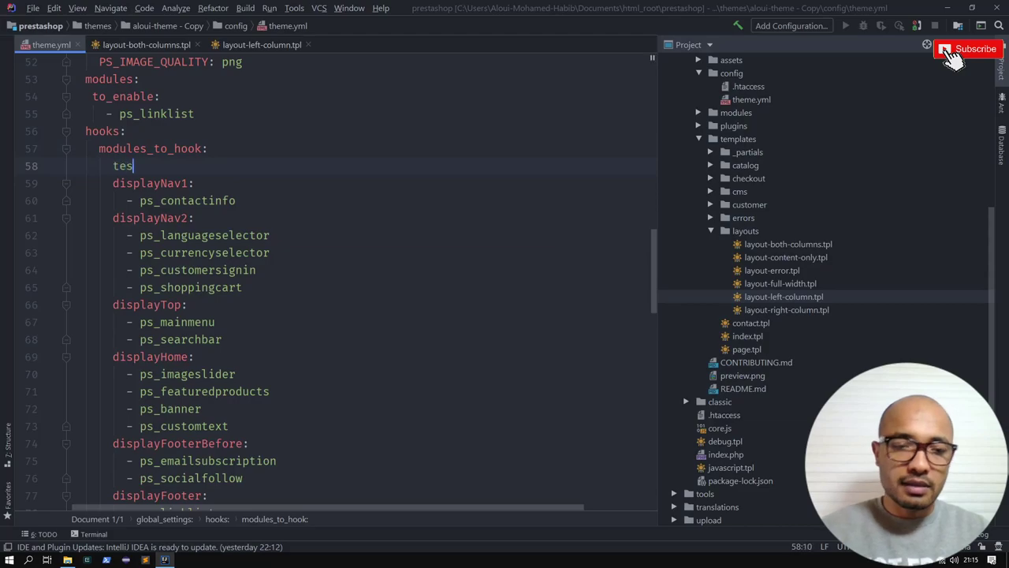
{"action": "type", "text": "tHook"}
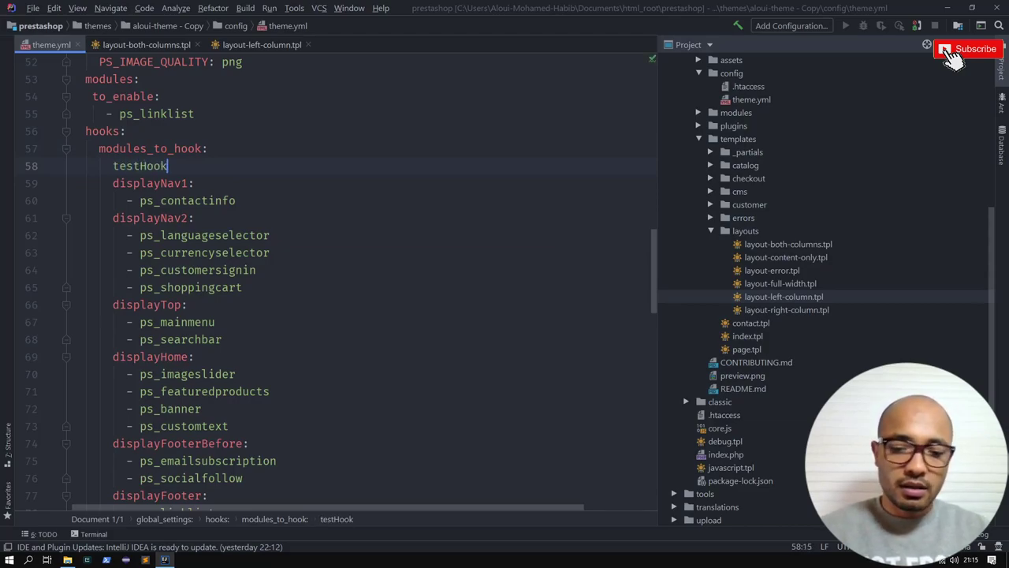
{"action": "type", "text": ":"}
{"action": "key", "text": "Return"}
{"action": "type", "text": "- zekfbz"}
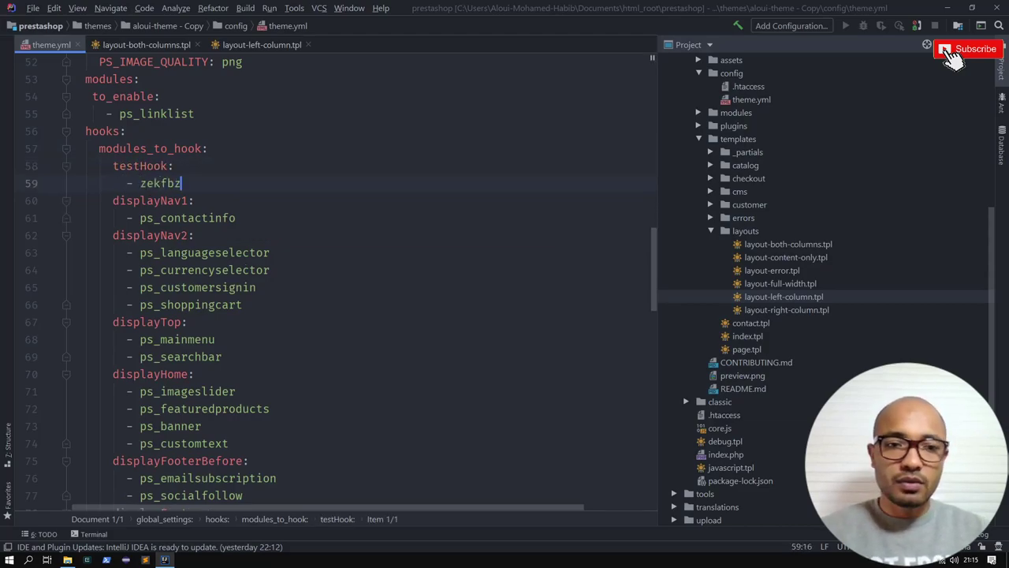
{"action": "type", "text": "ebf"}
Remove the example testHook entry and its placeholder module, keeping the modules_to_hook line intact
{"action": "key", "text": "shift+Up"}
{"action": "key", "text": "shift+Up"}
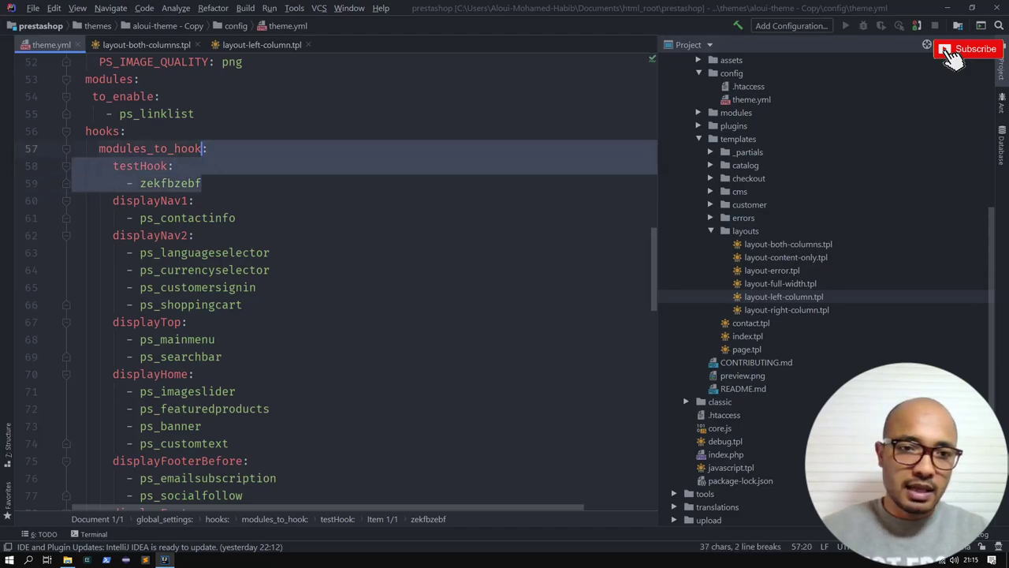
{"action": "key", "text": "BackSpace"}
{"action": "type", "text": ":"}
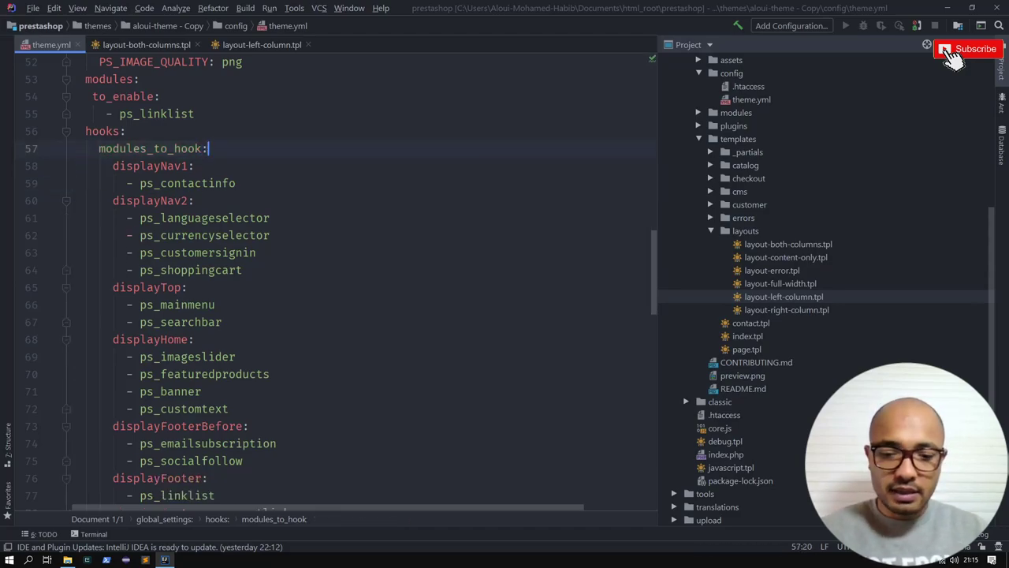
Go through the remaining hooks and examine the image_types definitions, from cart_default to stores_default
{"action": "scroll", "coordinate": [339, 276], "scroll_direction": "down", "scroll_amount": 11}
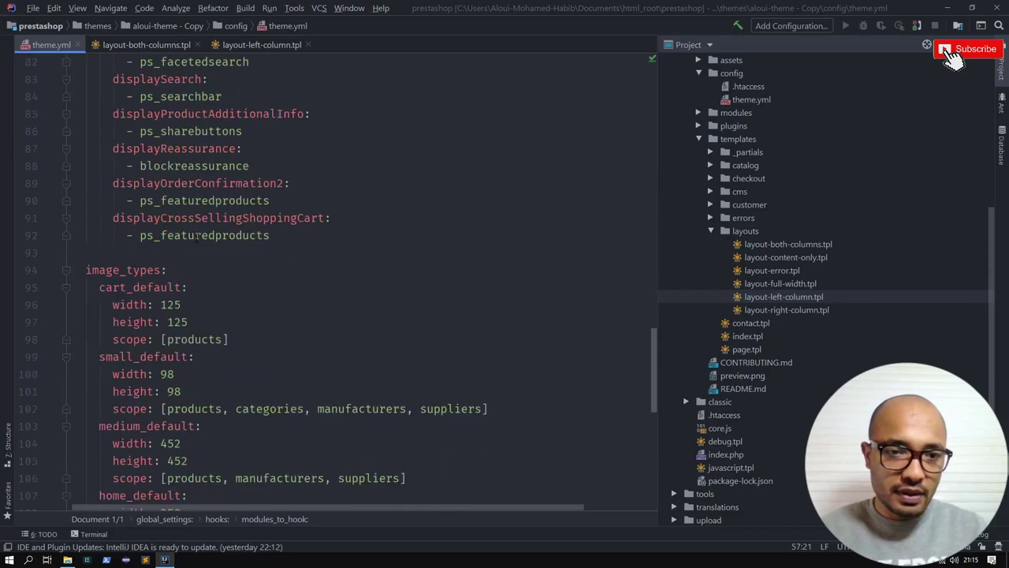
{"action": "left_click", "coordinate": [86, 218]}
{"action": "key", "text": "shift+End"}
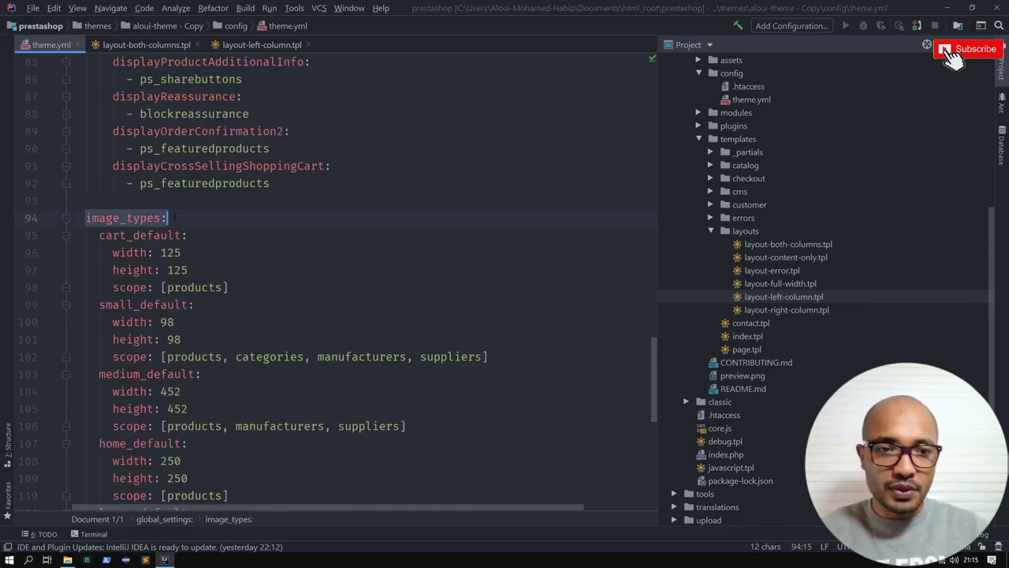
{"action": "scroll", "coordinate": [339, 276], "scroll_direction": "down", "scroll_amount": 2}
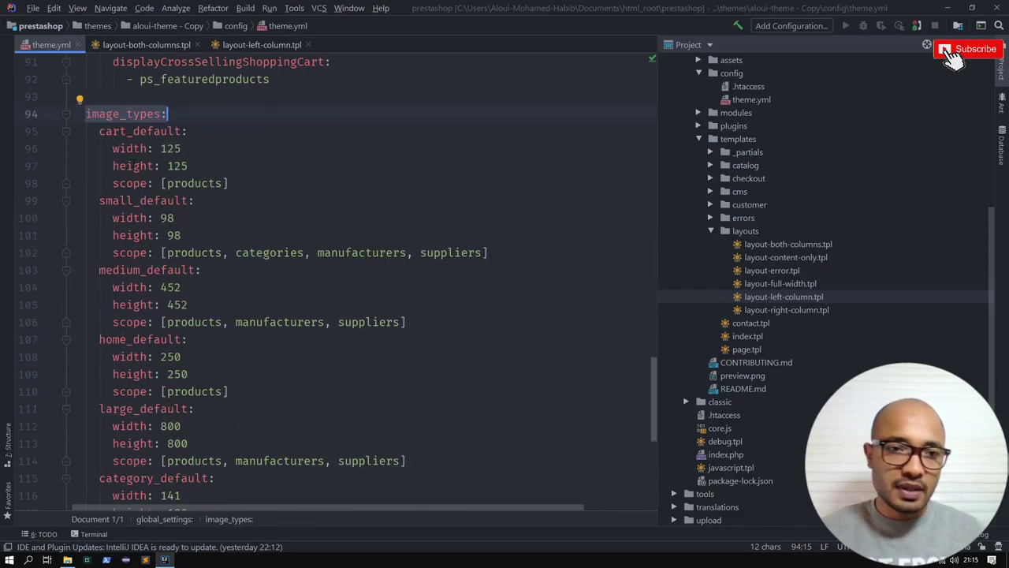
{"action": "left_click", "coordinate": [134, 129]}
{"action": "left_click", "coordinate": [140, 180]}
{"action": "scroll", "coordinate": [339, 276], "scroll_direction": "down", "scroll_amount": 5}
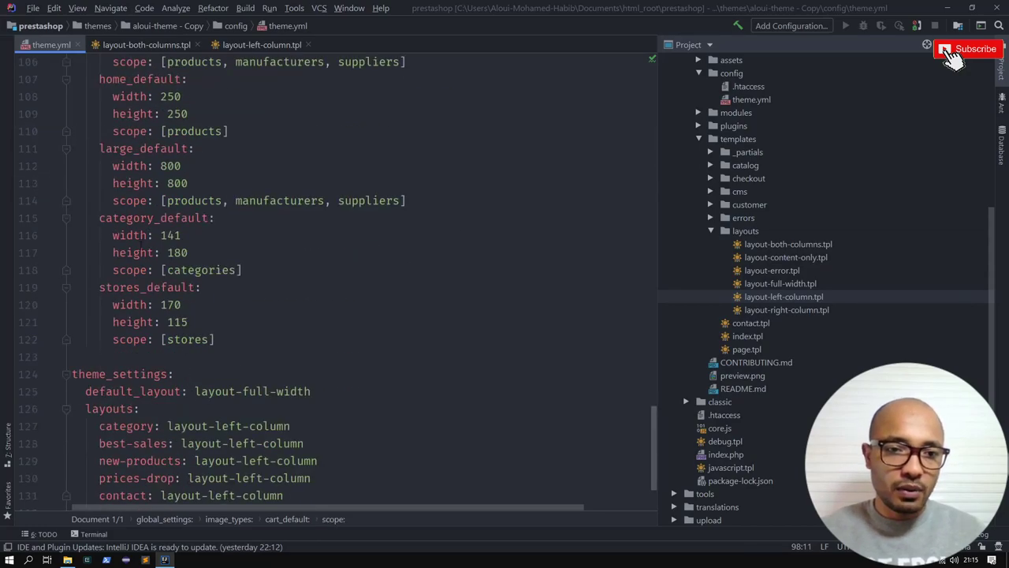
Examine theme_settings in theme.yml, checking default_layout and the layouts assigned to individual pages such as category and contact
{"action": "scroll", "coordinate": [140, 246], "scroll_direction": "down", "scroll_amount": 2}
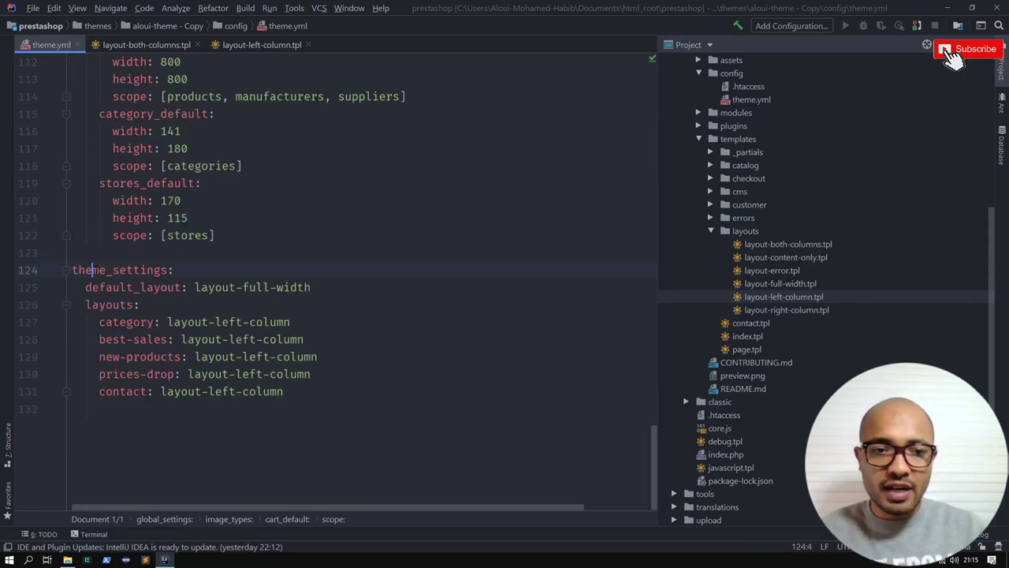
{"action": "double_click", "coordinate": [131, 271]}
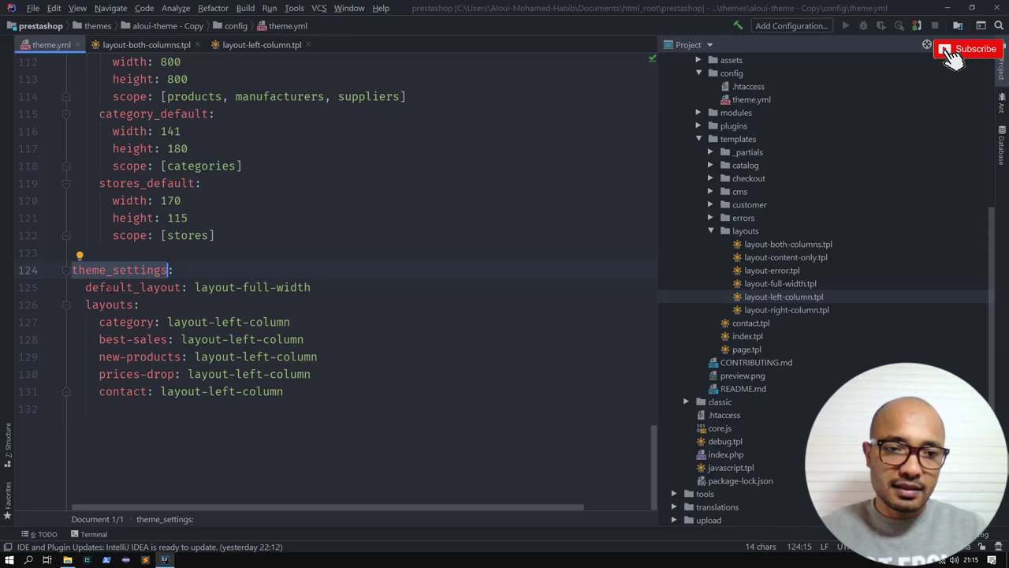
{"action": "double_click", "coordinate": [132, 287]}
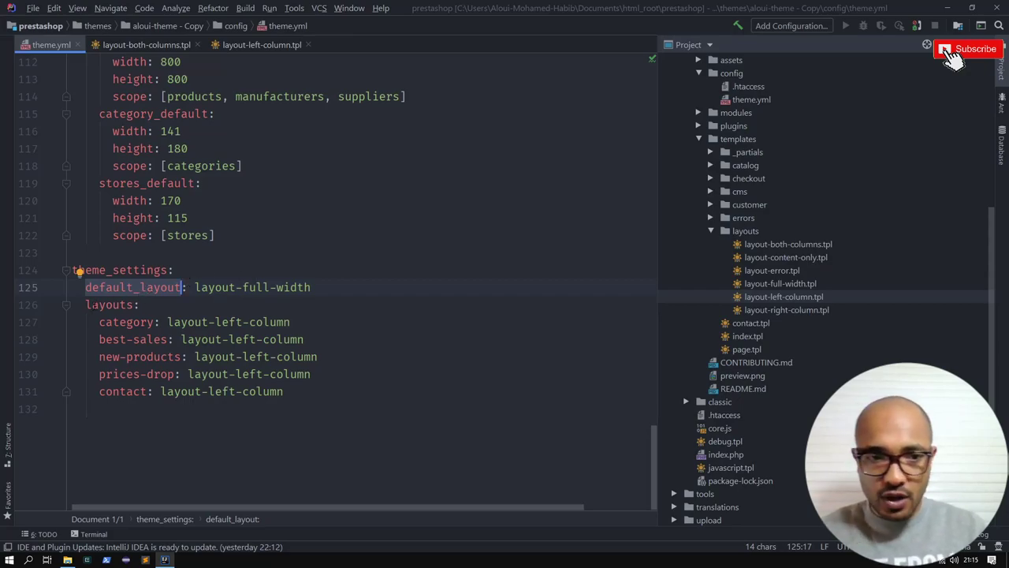
{"action": "key", "text": "shift+Down"}
{"action": "key", "text": "shift+End"}
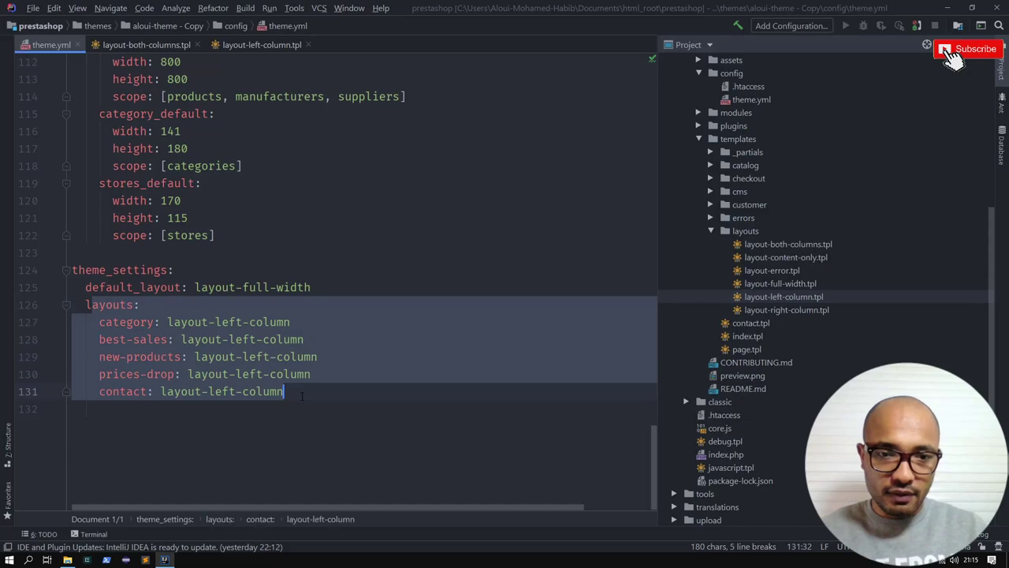
{"action": "double_click", "coordinate": [106, 325]}
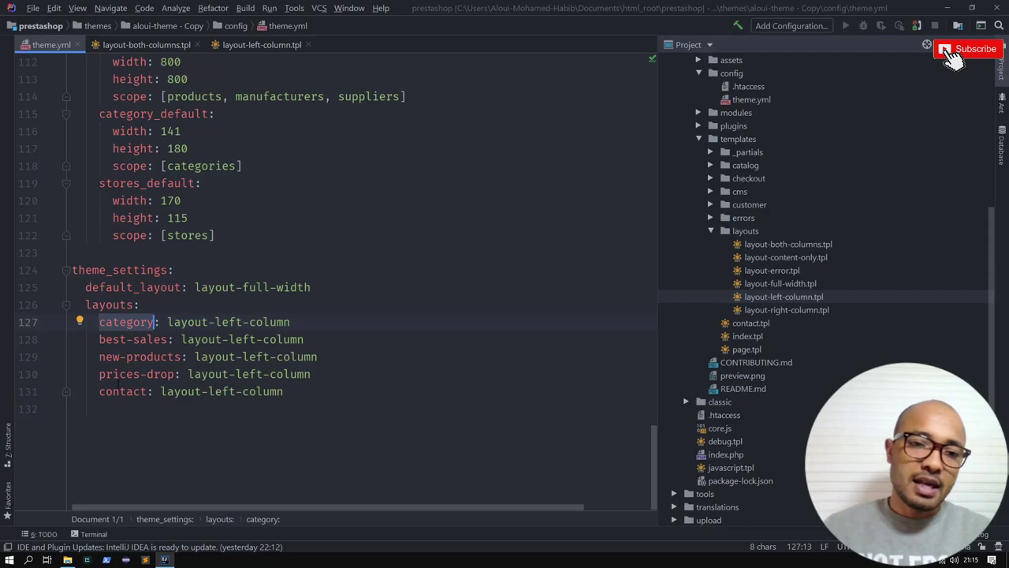
{"action": "double_click", "coordinate": [123, 391]}
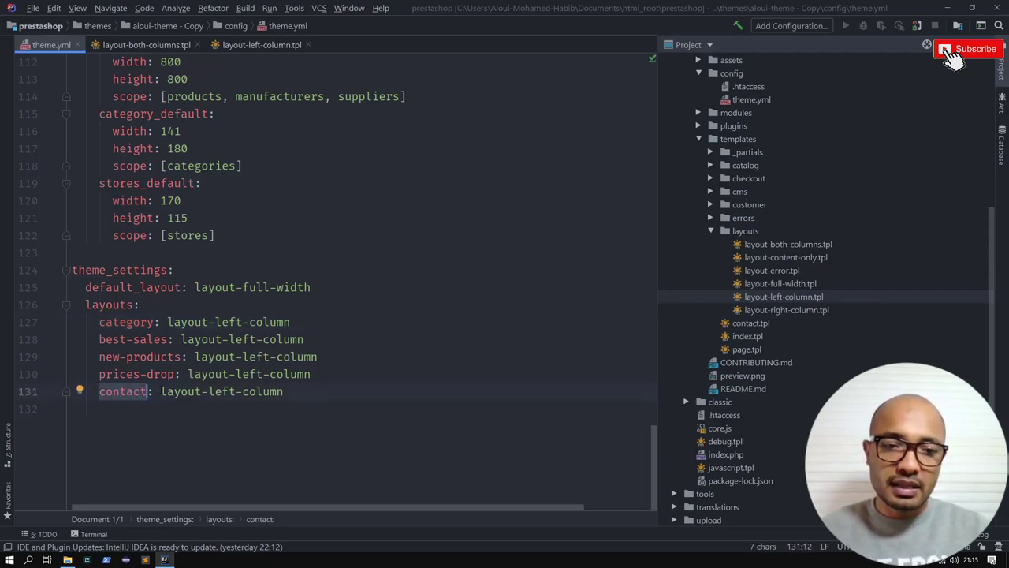
{"action": "key", "text": "Right"}
{"action": "key", "text": "Right"}
{"action": "key", "text": "Right"}
{"action": "key", "text": "shift+Right"}
{"action": "key", "text": "shift+Right"}
{"action": "key", "text": "shift+Right"}
{"action": "key", "text": "shift+Right"}
{"action": "key", "text": "shift+Right"}
{"action": "key", "text": "shift+Right"}
{"action": "key", "text": "shift+Right"}
{"action": "key", "text": "shift+Right"}
{"action": "key", "text": "shift+Right"}
{"action": "key", "text": "shift+Right"}
{"action": "key", "text": "shift+Right"}
{"action": "key", "text": "shift+Right"}
{"action": "key", "text": "shift+Right"}
{"action": "key", "text": "shift+Right"}
{"action": "key", "text": "shift+Right"}
{"action": "key", "text": "shift+Right"}
{"action": "key", "text": "shift+Right"}
{"action": "key", "text": "shift+Right"}
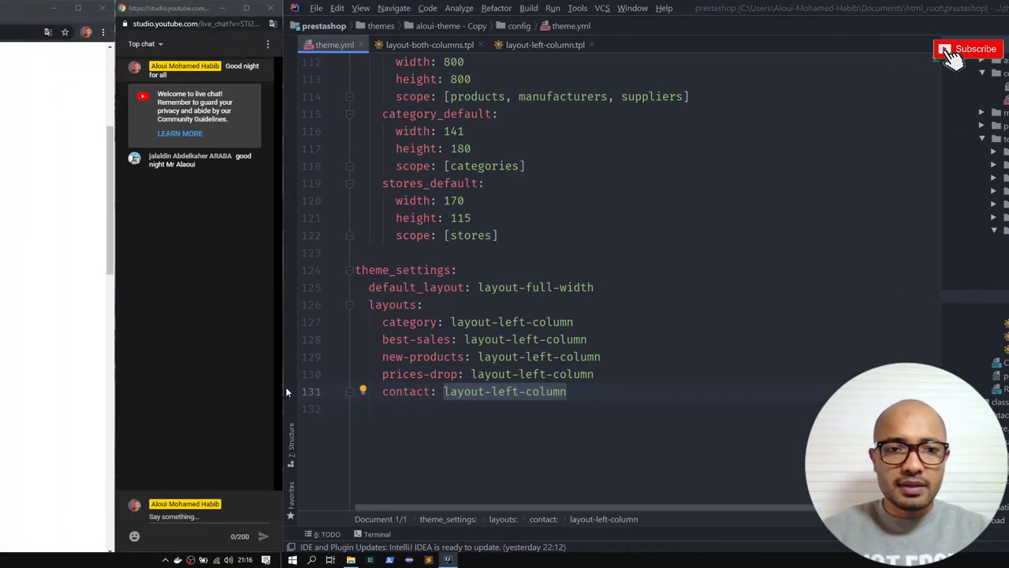
Switch to Chrome to look at the demo store's Dresses category page, and return to IntelliJ IDEA
{"action": "key", "text": "alt+Tab"}
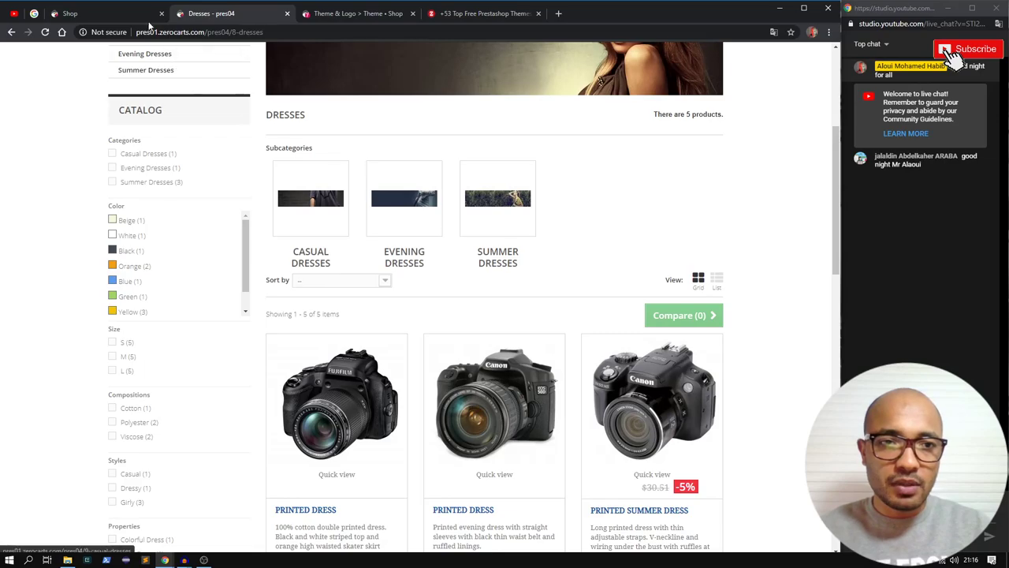
{"action": "key", "text": "alt+Tab"}
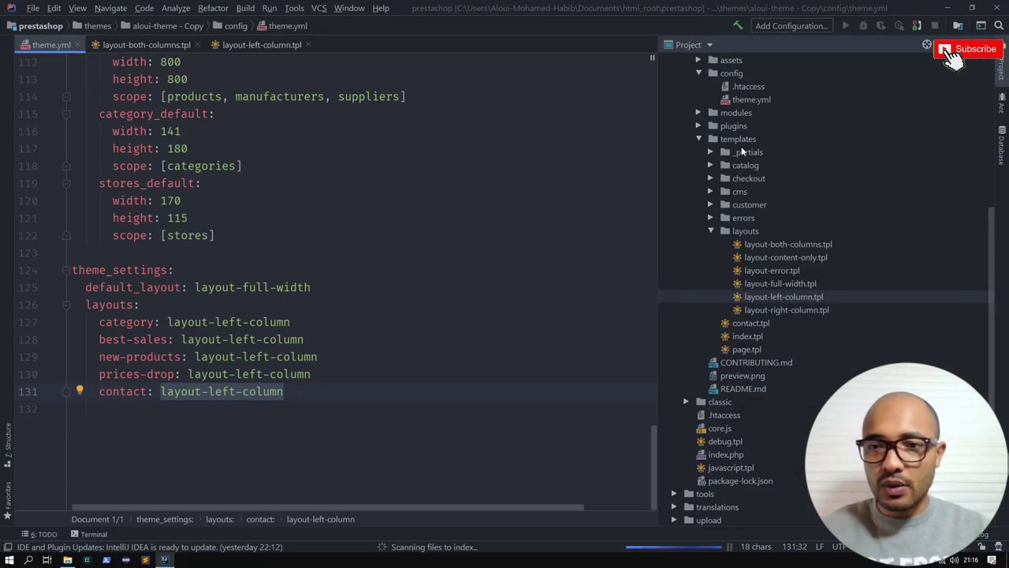
Rename the copied theme directory under themes to live-stream-youtube, correcting the spelling before confirming the refactoring
{"action": "scroll", "coordinate": [733, 144], "scroll_direction": "up", "scroll_amount": 3}
{"action": "scroll", "coordinate": [733, 144], "scroll_direction": "up", "scroll_amount": 3}
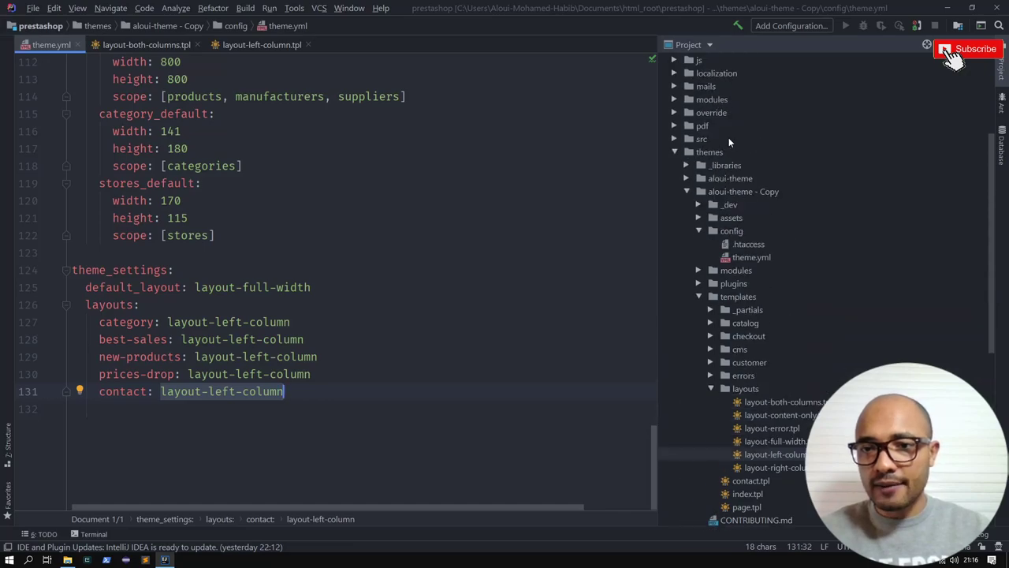
{"action": "left_click", "coordinate": [733, 189]}
{"action": "key", "text": "shift+F6"}
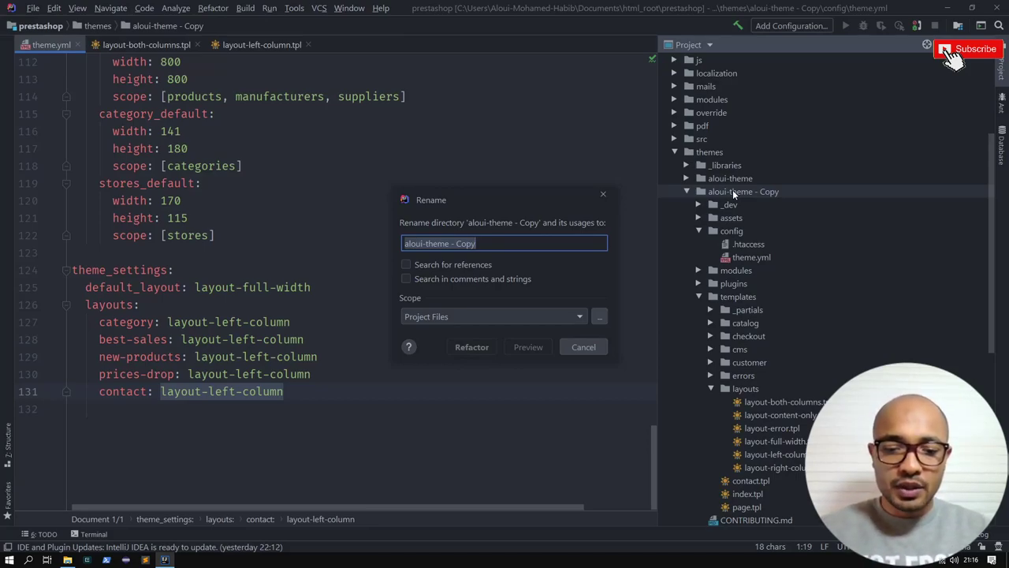
{"action": "type", "text": "live-sgtream"}
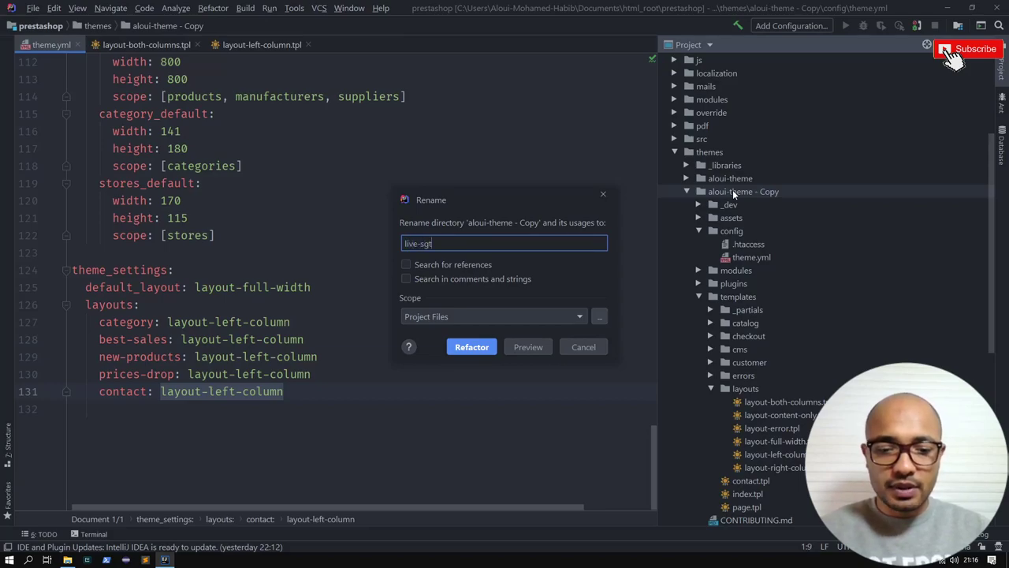
{"action": "key", "text": "BackSpace"}
{"action": "key", "text": "BackSpace"}
{"action": "key", "text": "BackSpace"}
{"action": "key", "text": "BackSpace"}
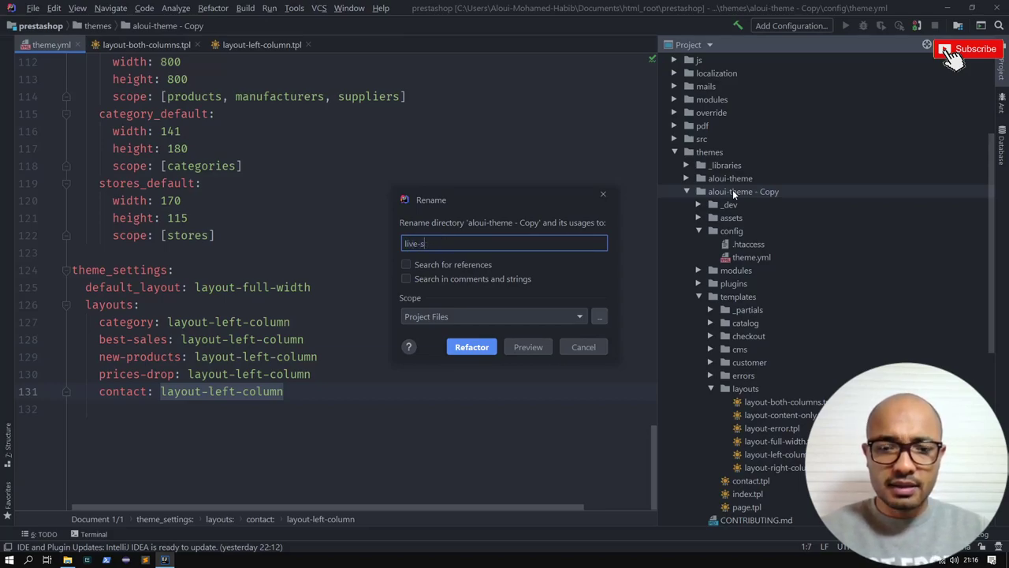
{"action": "type", "text": "reatm-y"}
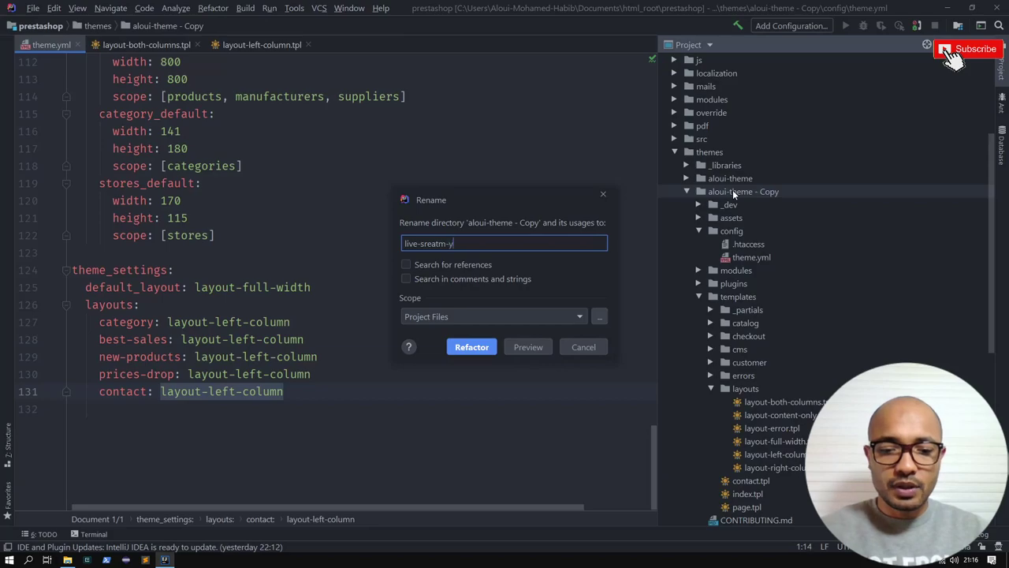
{"action": "type", "text": "outube"}
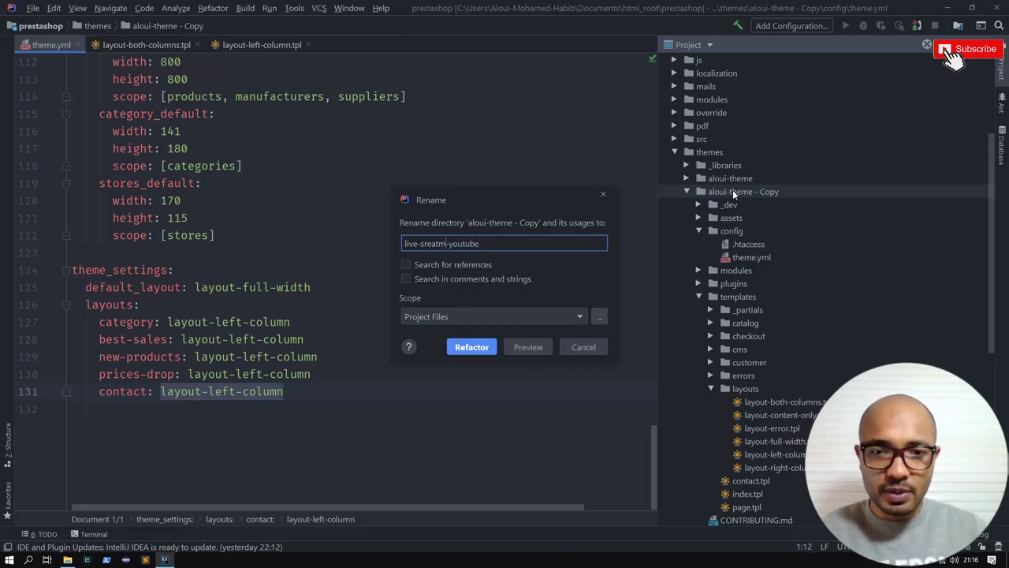
{"action": "key", "text": "ctrl+shift+Left"}
{"action": "type", "text": "stream"}
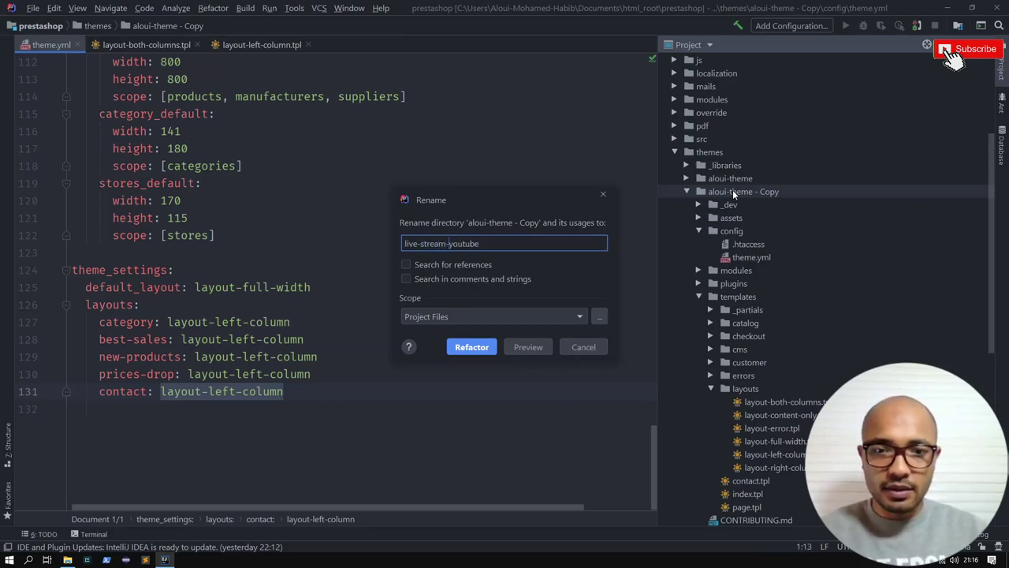
{"action": "key", "text": "End"}
{"action": "key", "text": "ctrl+shift+Left"}
{"action": "key", "text": "ctrl+shift+Left"}
{"action": "key", "text": "ctrl+shift+Left"}
{"action": "key", "text": "ctrl+shift+Left"}
{"action": "key", "text": "ctrl+shift+Left"}
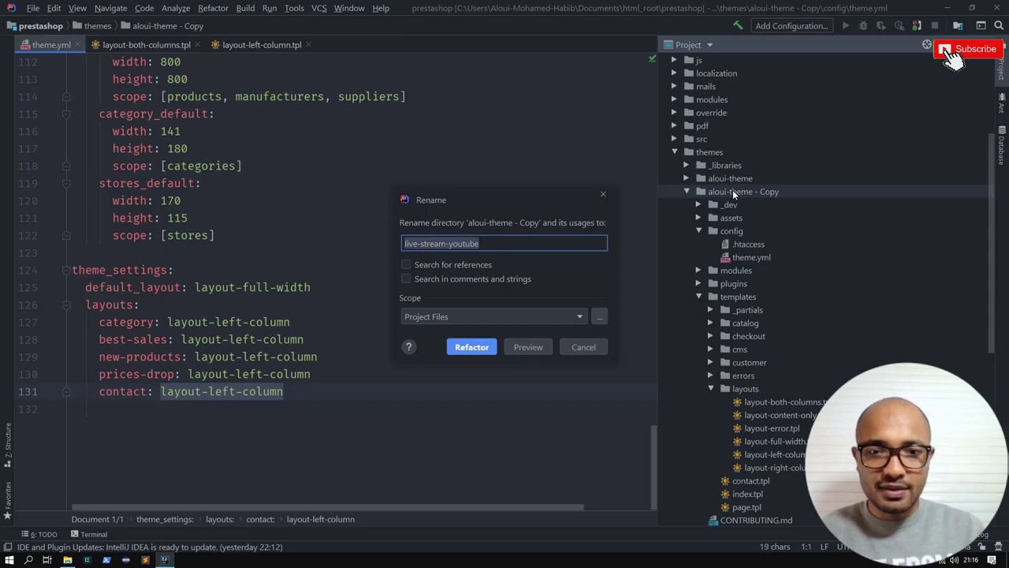
{"action": "key", "text": "Return"}
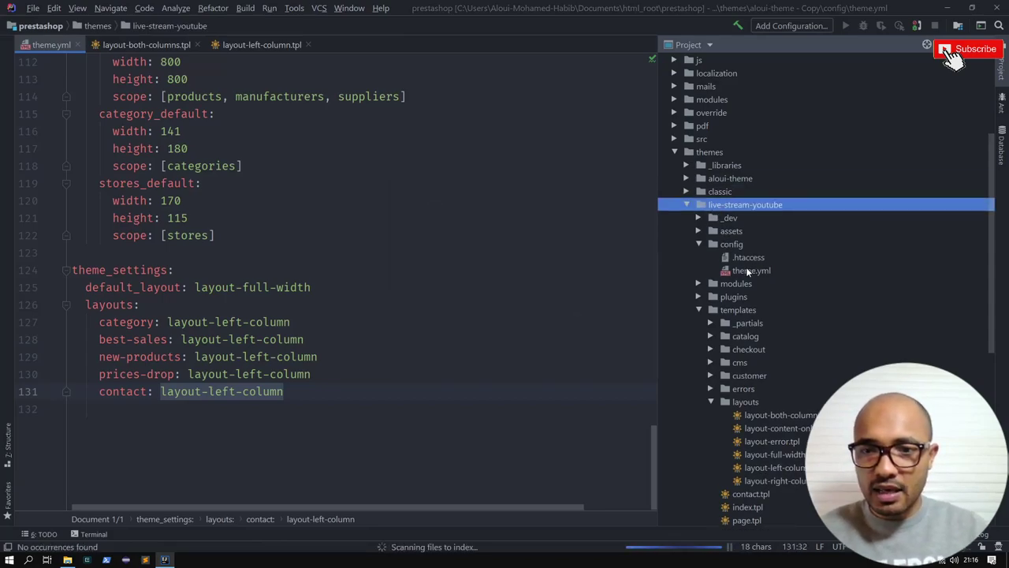
Open theme.yml in the live-stream-youtube theme's config folder and set its name value to live-stream-youtube
{"action": "double_click", "coordinate": [749, 269]}
{"action": "scroll", "coordinate": [339, 276], "scroll_direction": "up", "scroll_amount": 15}
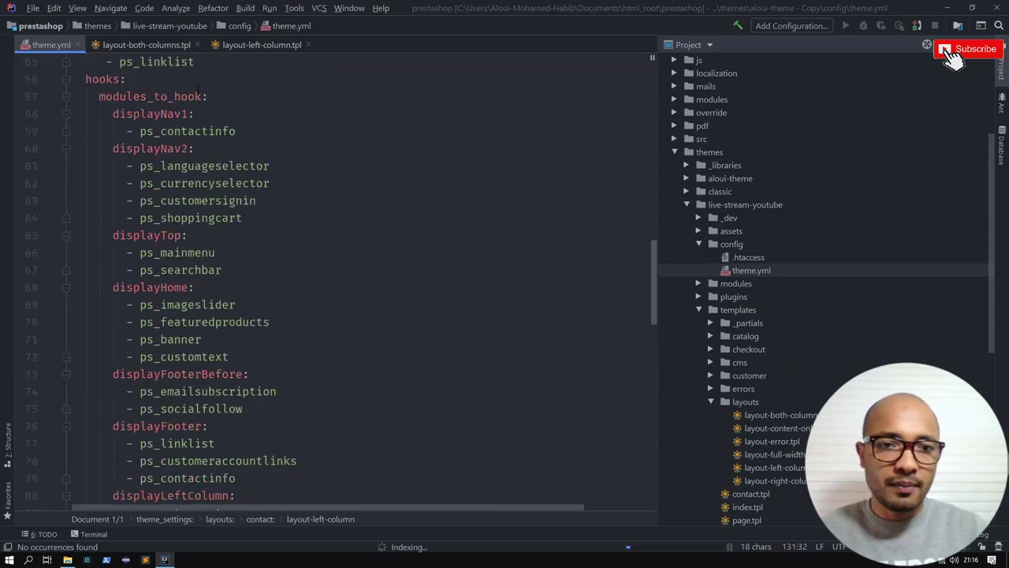
{"action": "scroll", "coordinate": [198, 89], "scroll_direction": "up", "scroll_amount": 18}
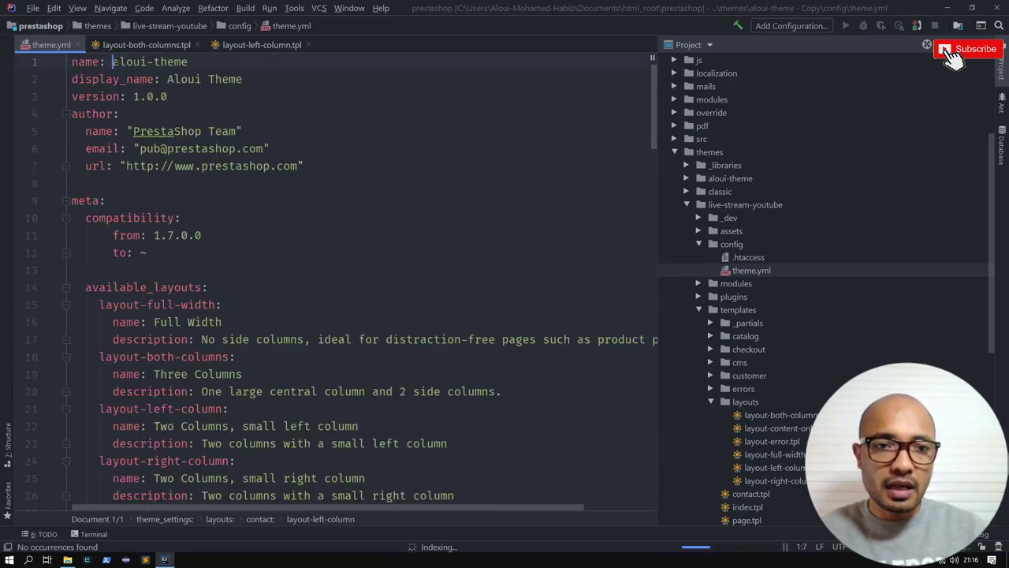
{"action": "left_click_drag", "start_coordinate": [112, 61], "coordinate": [203, 61]}
{"action": "key", "text": "ctrl+v"}
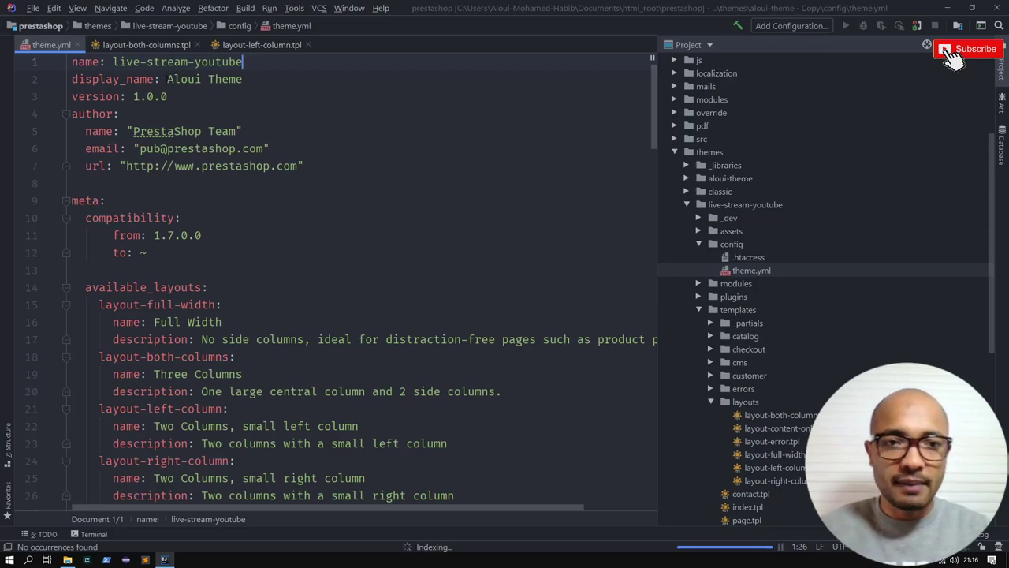
Set display_name in theme.yml to "Template created during the Live stream of youtube"
{"action": "left_click_drag", "start_coordinate": [167, 79], "coordinate": [281, 79]}
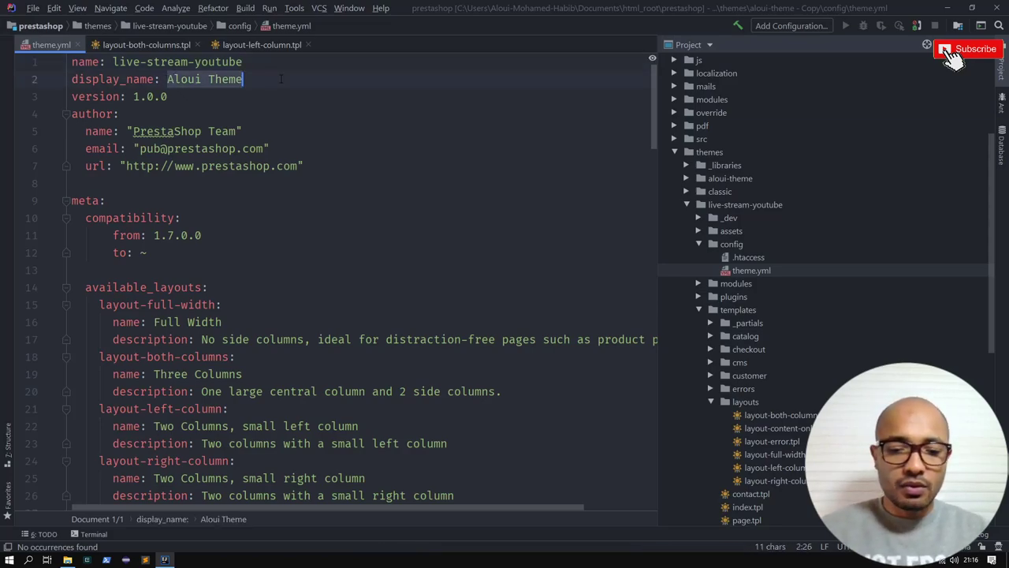
{"action": "type", "text": "Live stream"}
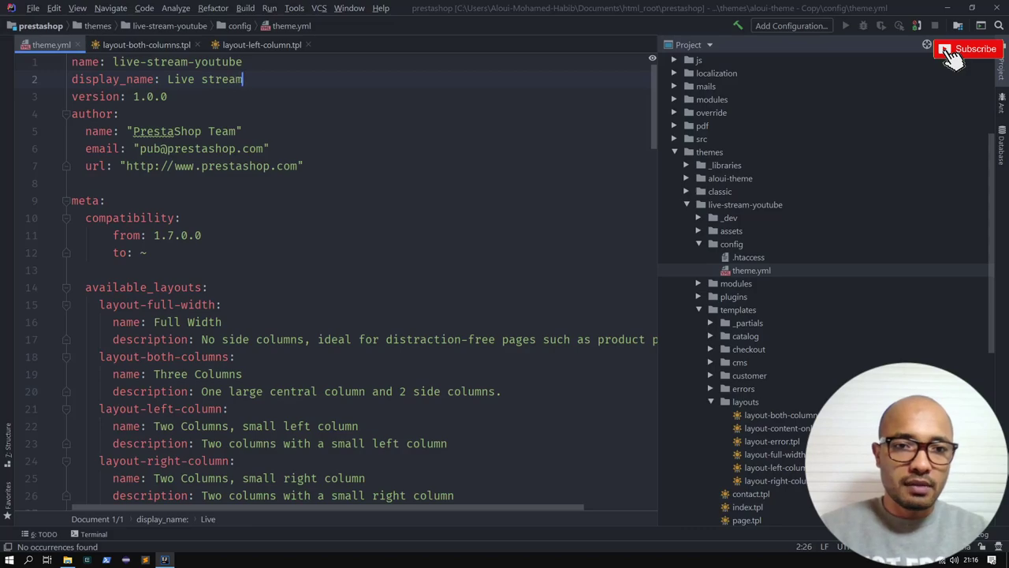
{"action": "key", "text": "ctrl+Left"}
{"action": "key", "text": "ctrl+Left"}
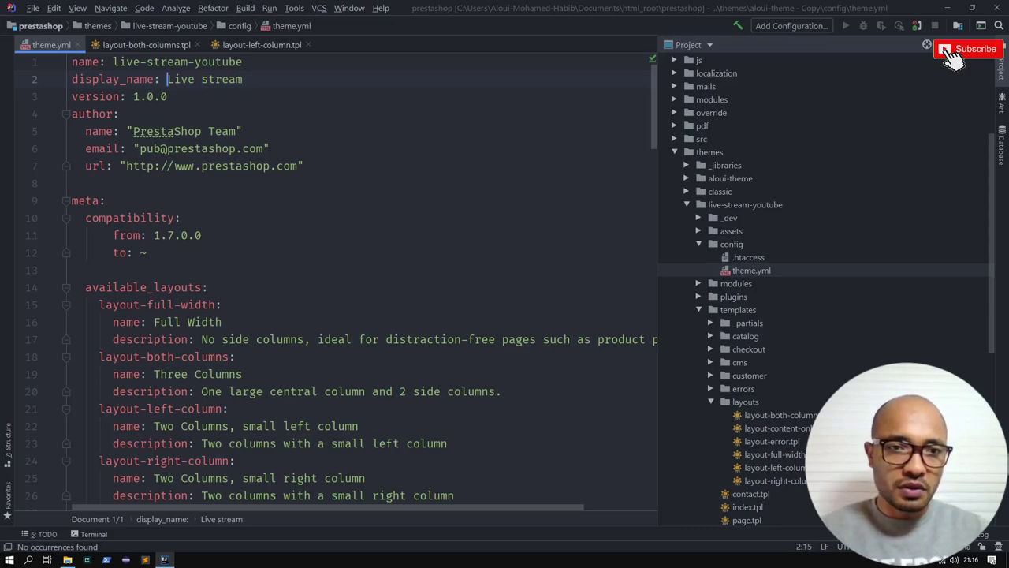
{"action": "type", "text": "Template created "}
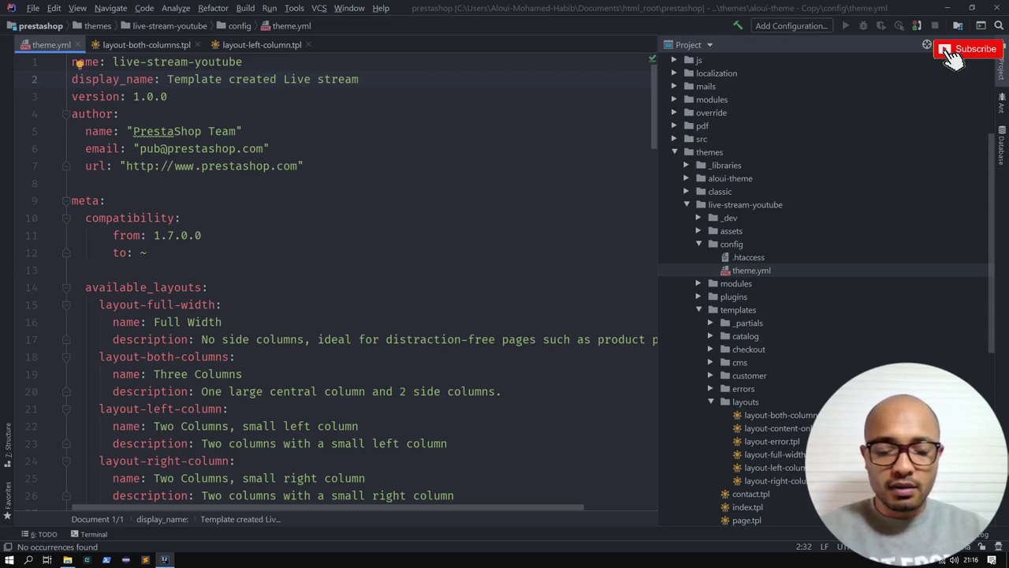
{"action": "type", "text": "during the"}
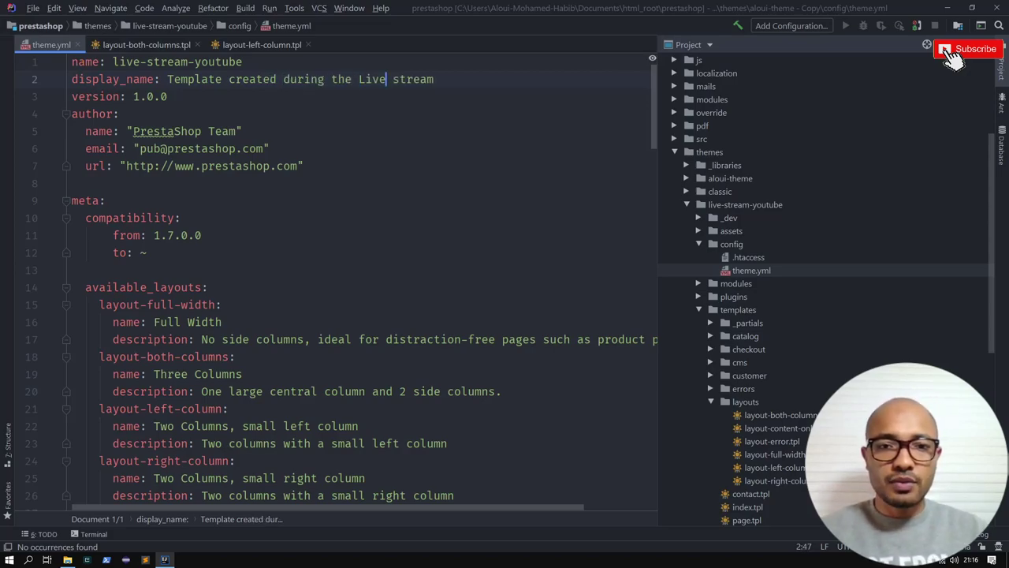
{"action": "key", "text": "End"}
{"action": "type", "text": "of youtube"}
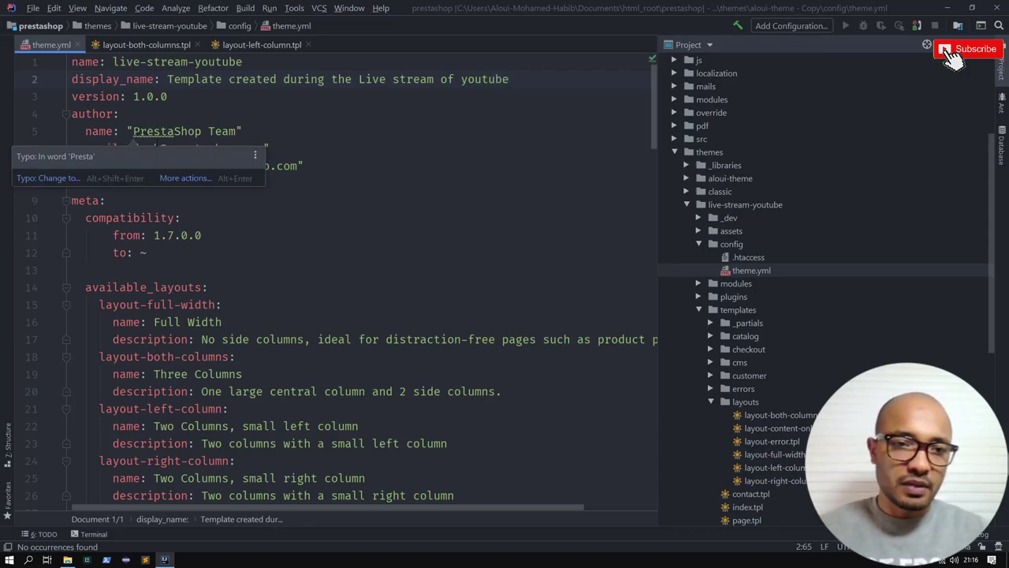
Switch to Chrome and reload the PrestaShop back office's Theme & Logo page
{"action": "key", "text": "alt+Tab"}
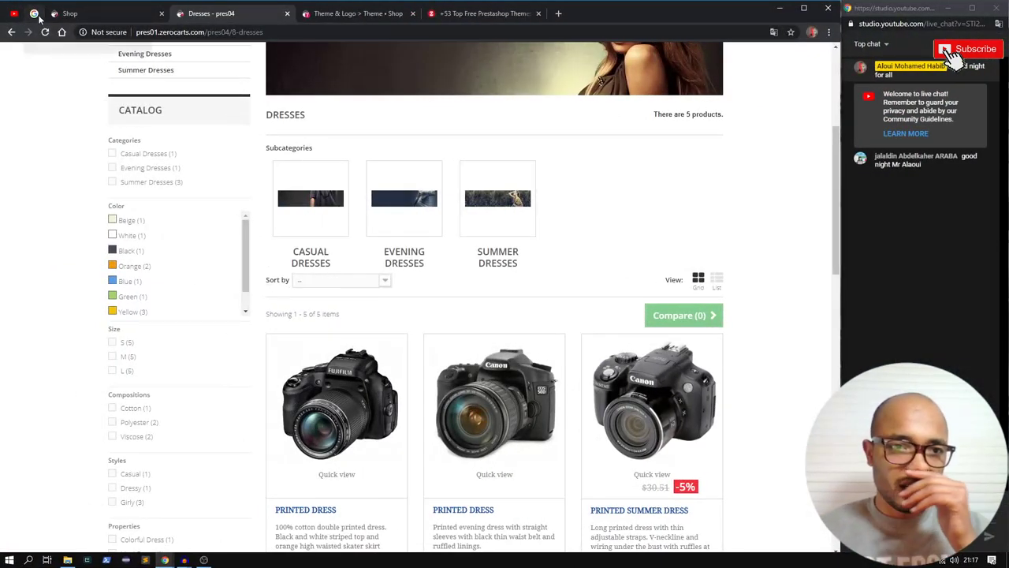
{"action": "left_click", "coordinate": [34, 13]}
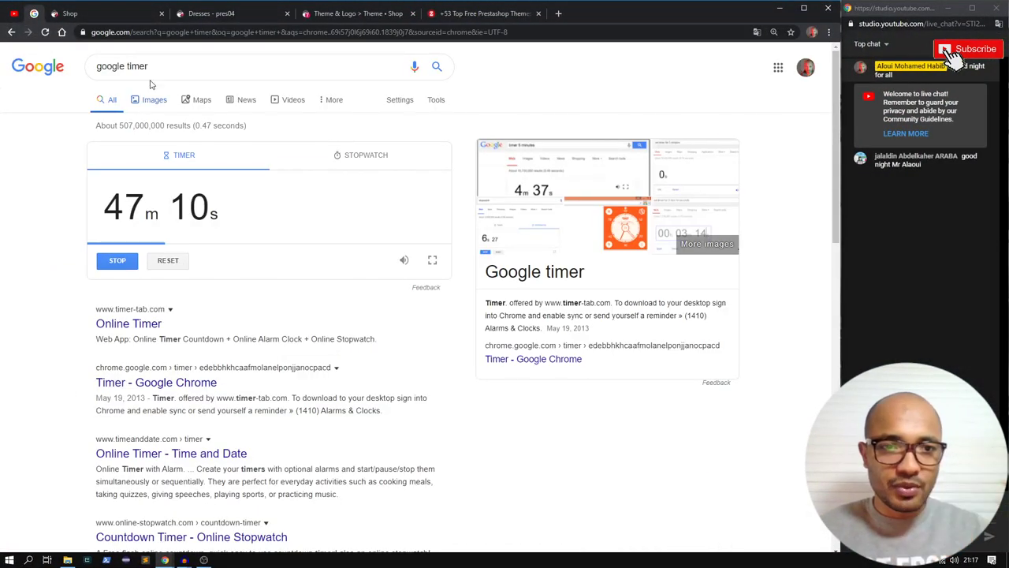
{"action": "left_click", "coordinate": [115, 13]}
{"action": "left_click", "coordinate": [207, 13]}
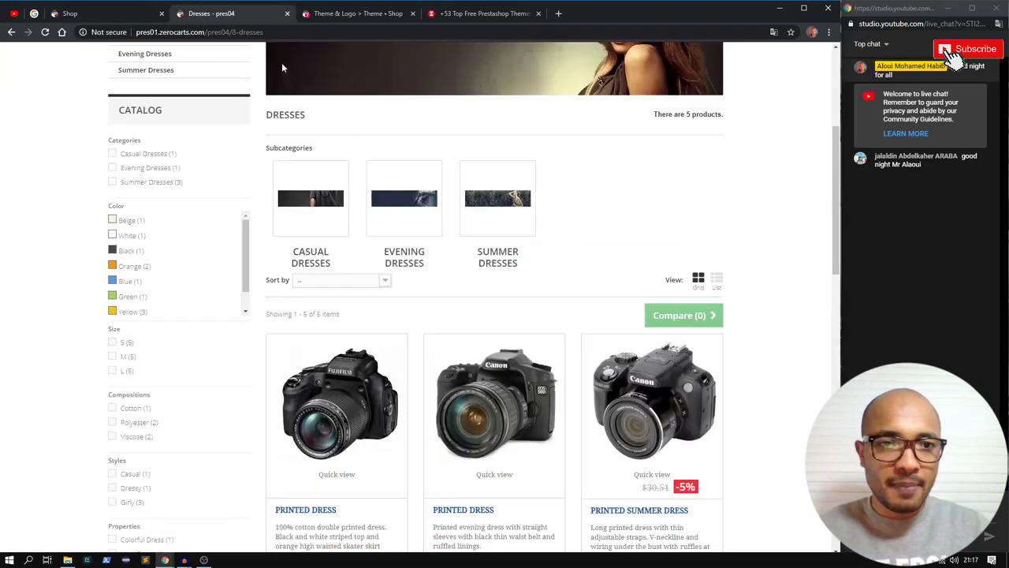
{"action": "left_click", "coordinate": [339, 14]}
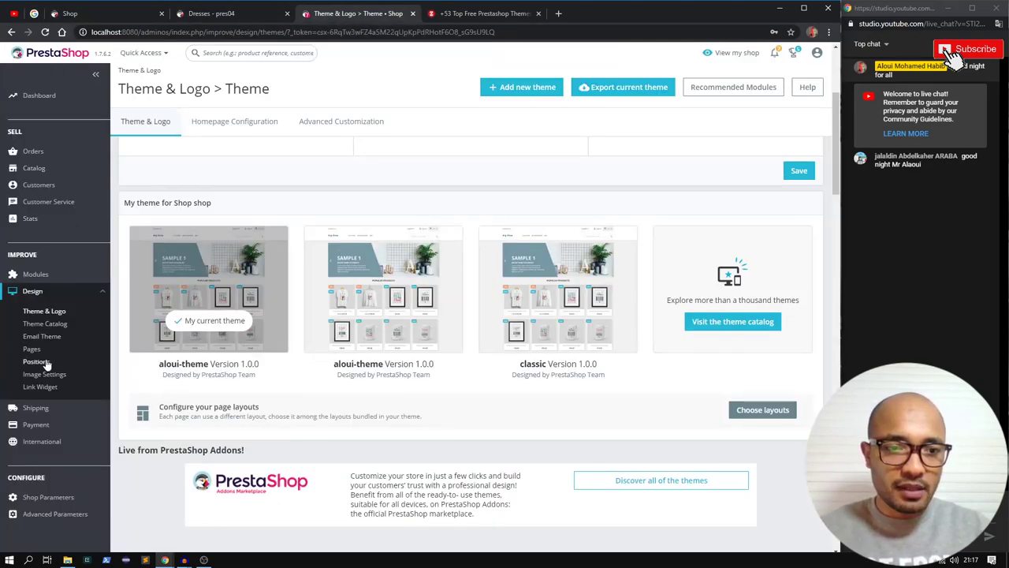
{"action": "left_click", "coordinate": [45, 31]}
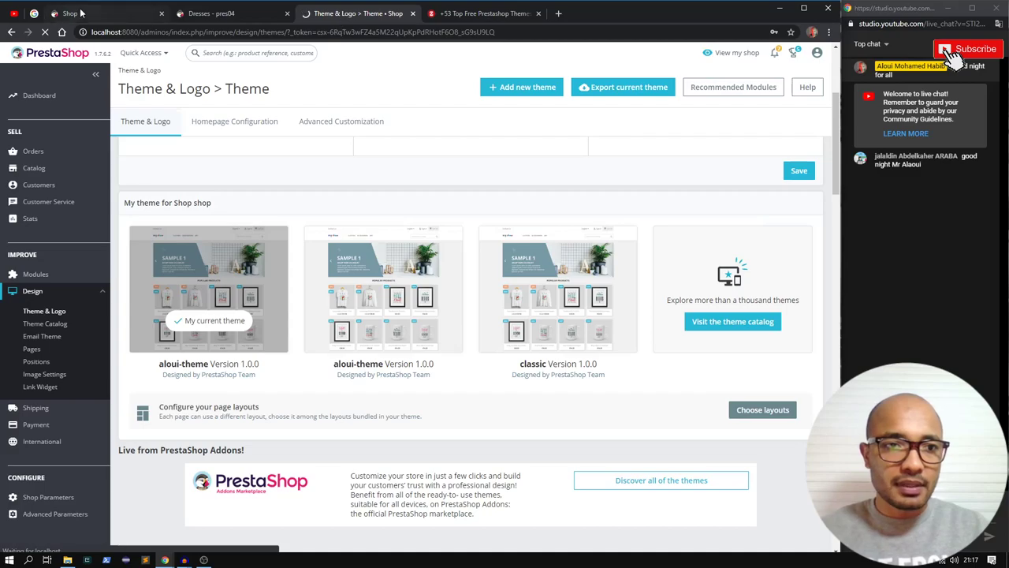
Check the stream dashboard in YouTube Studio, and examine the installed themes on the Theme & Logo page
{"action": "left_click", "coordinate": [9, 13]}
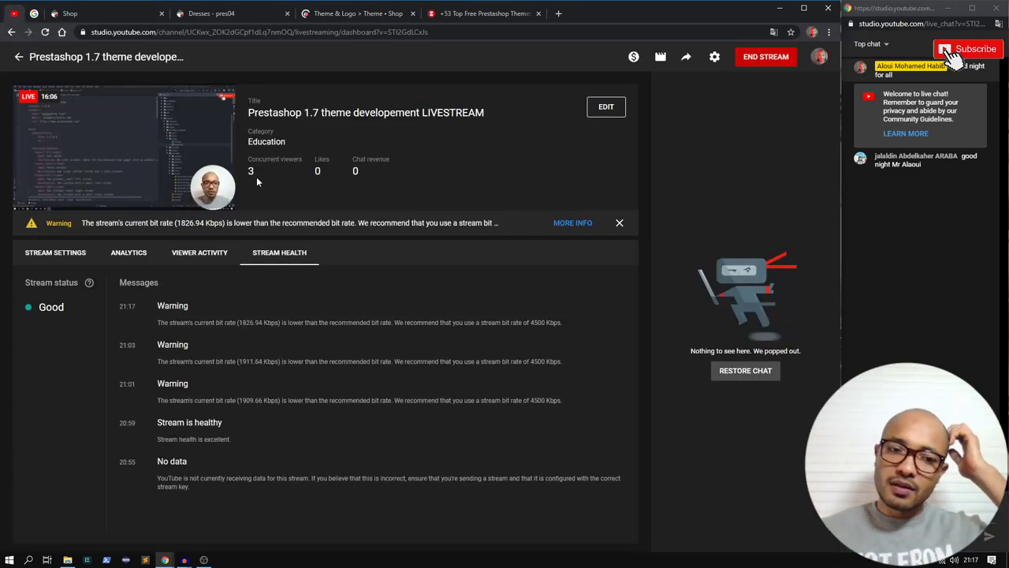
{"action": "left_click", "coordinate": [332, 13]}
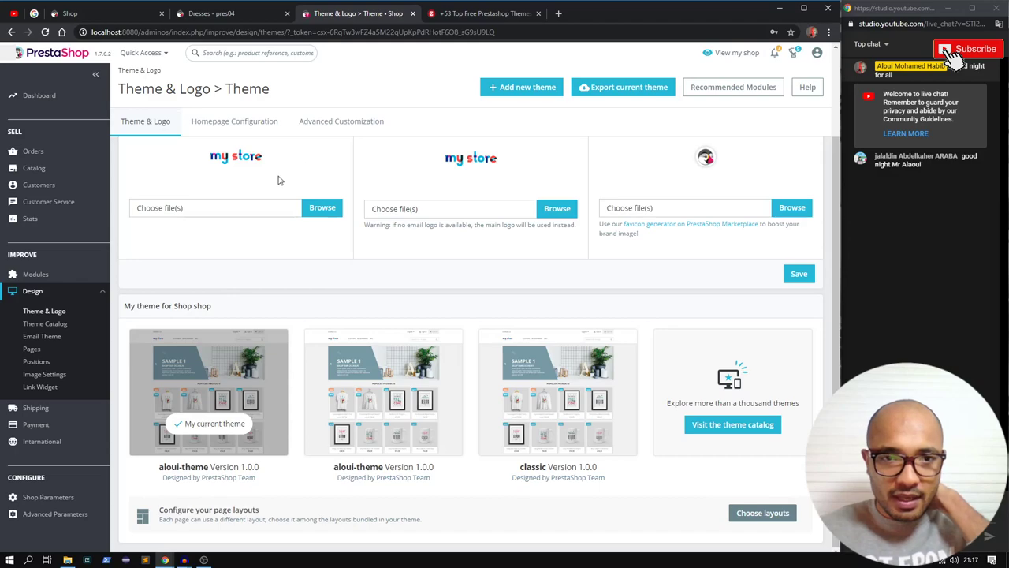
{"action": "scroll", "coordinate": [473, 327], "scroll_direction": "down", "scroll_amount": 1}
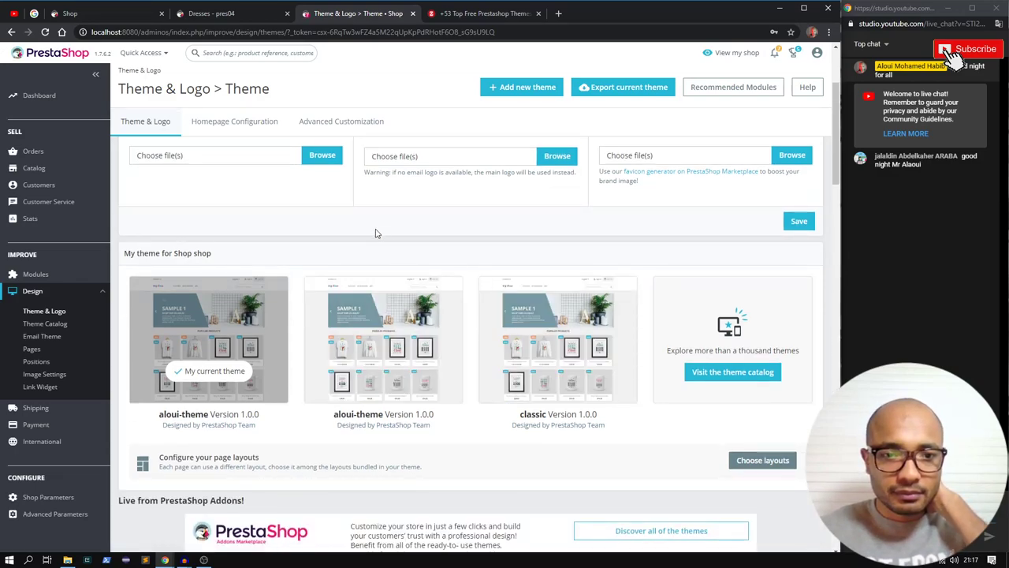
{"action": "scroll", "coordinate": [375, 233], "scroll_direction": "down", "scroll_amount": 1}
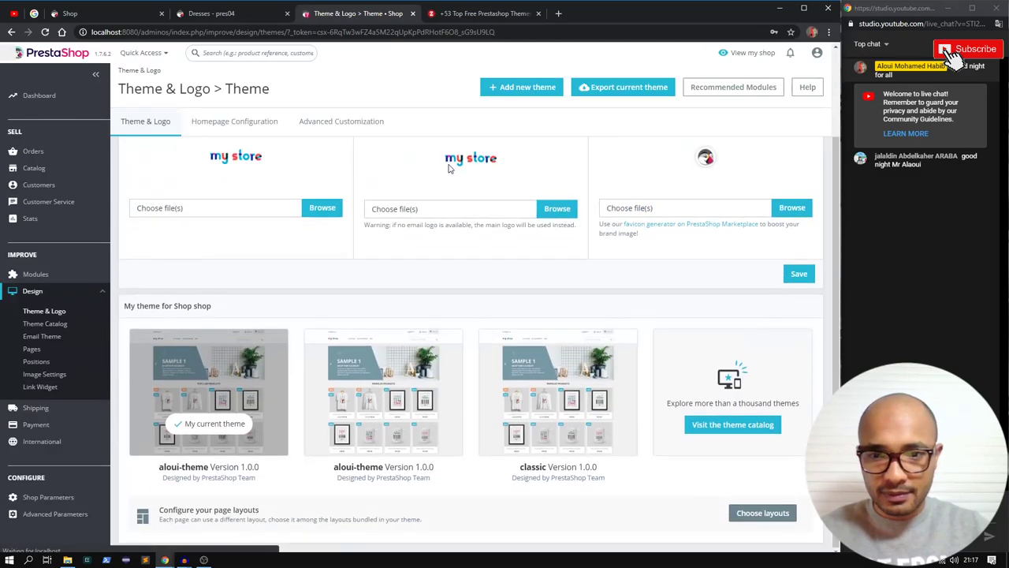
{"action": "mouse_move", "coordinate": [354, 406]}
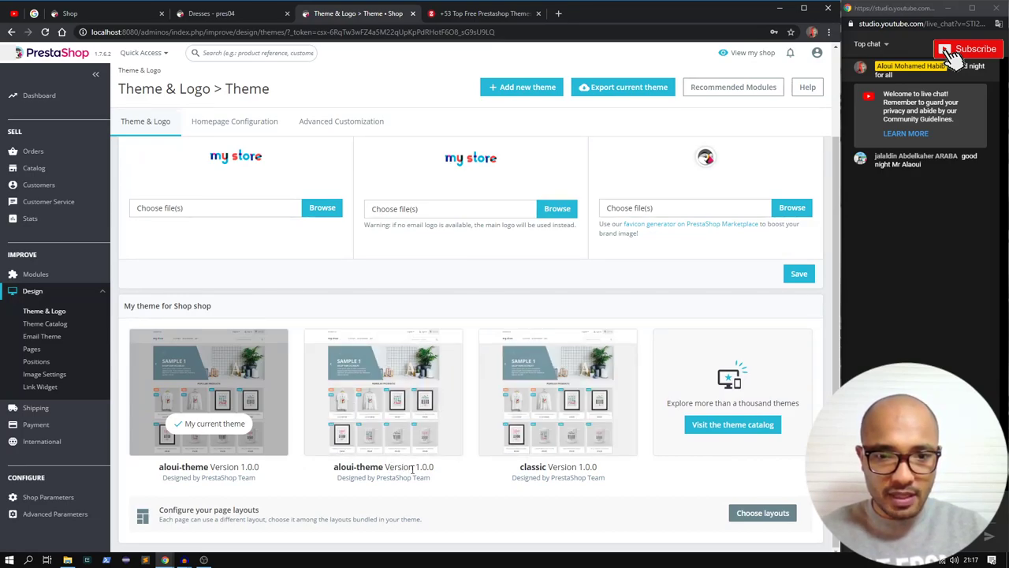
{"action": "mouse_move", "coordinate": [371, 422]}
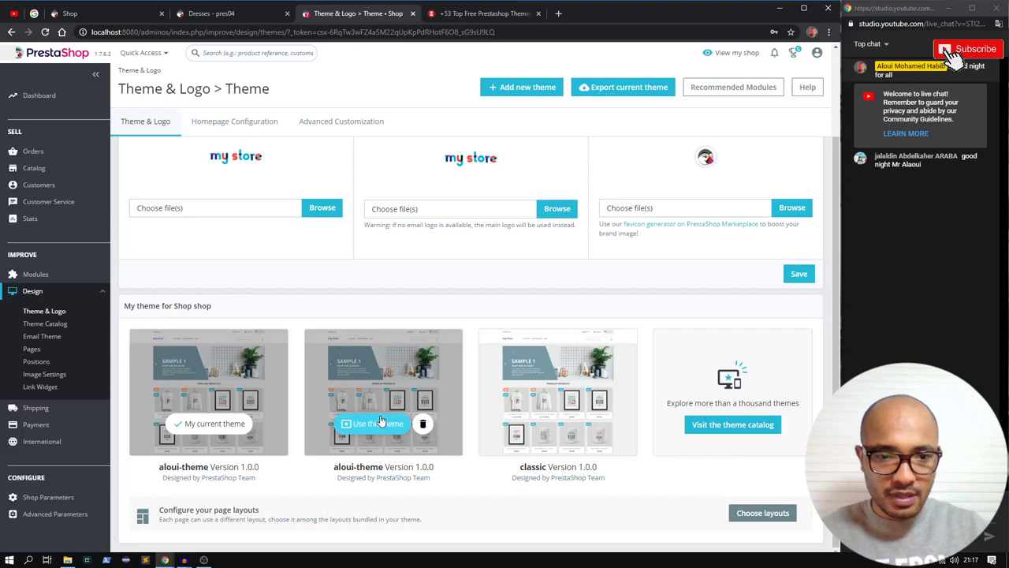
Switch to IntelliJ IDEA and collapse the theme's config and templates folders and the themes folder in the project tree
{"action": "key", "text": "alt+Tab"}
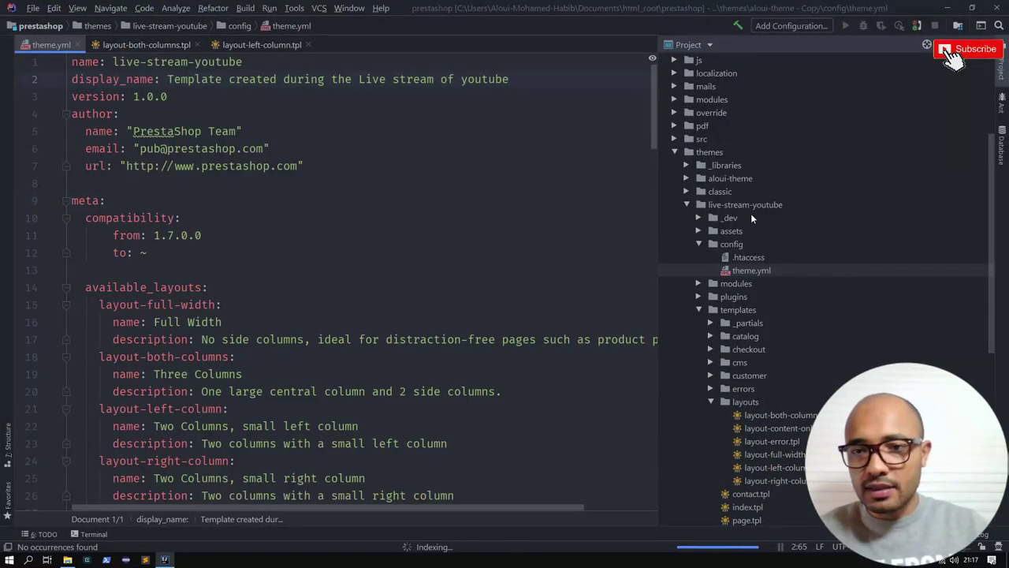
{"action": "left_click", "coordinate": [699, 242]}
{"action": "left_click", "coordinate": [697, 281]}
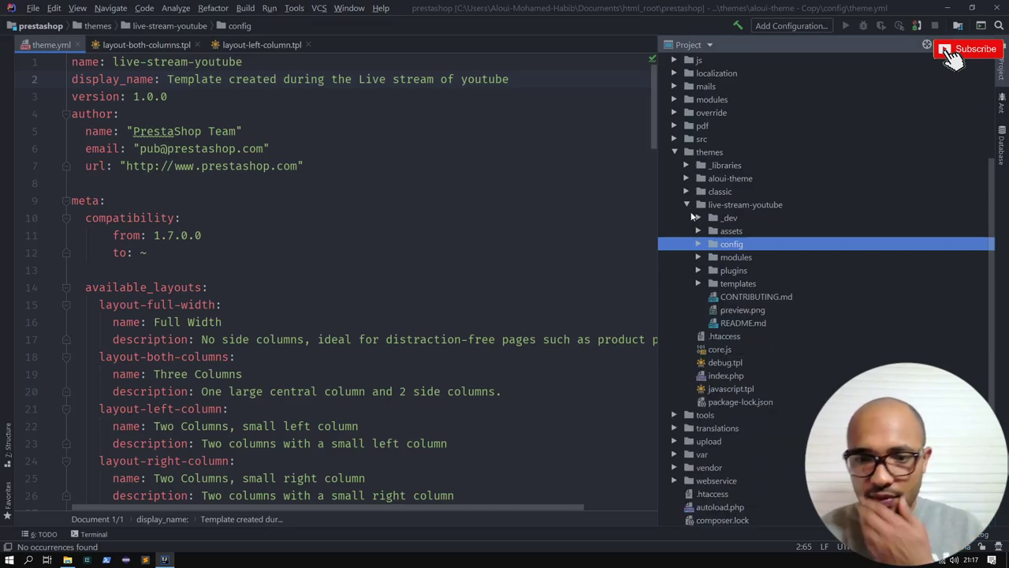
{"action": "left_click", "coordinate": [675, 152]}
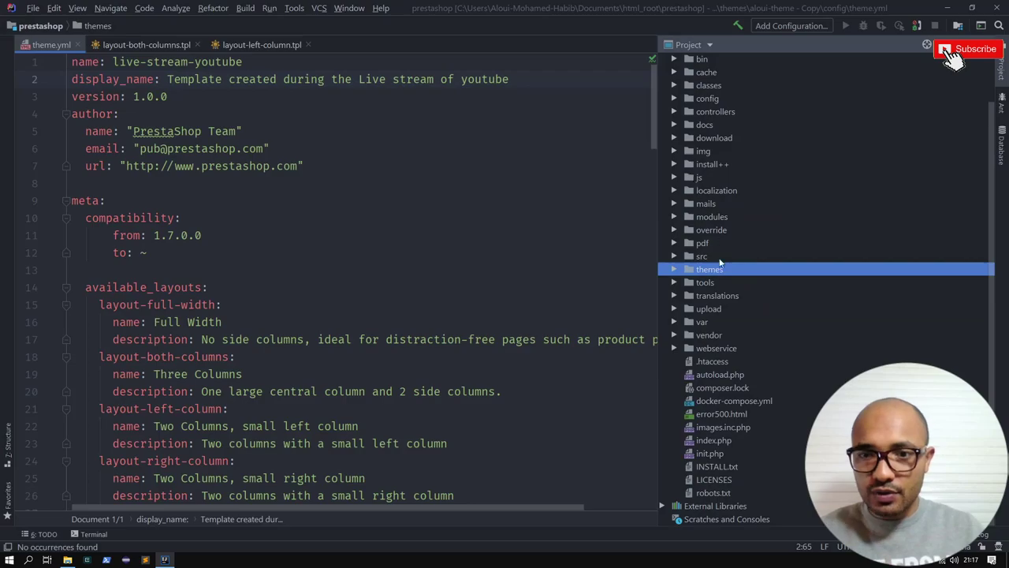
{"action": "scroll", "coordinate": [722, 268], "scroll_direction": "up", "scroll_amount": 2}
Switch back to Chrome and highlight the current theme's name in the Theme & Logo list
{"action": "key", "text": "alt+Tab"}
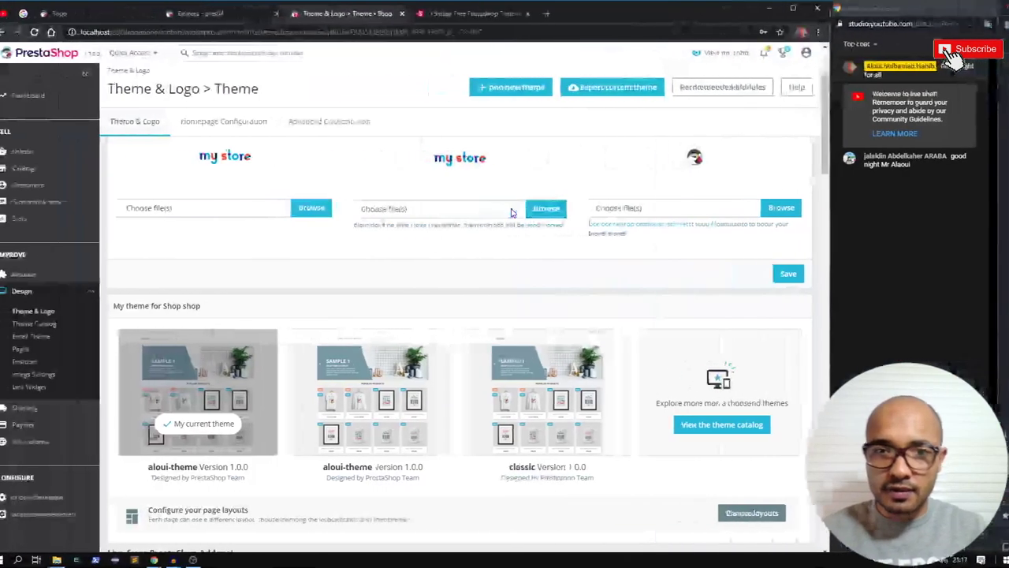
{"action": "scroll", "coordinate": [241, 332], "scroll_direction": "down", "scroll_amount": 3}
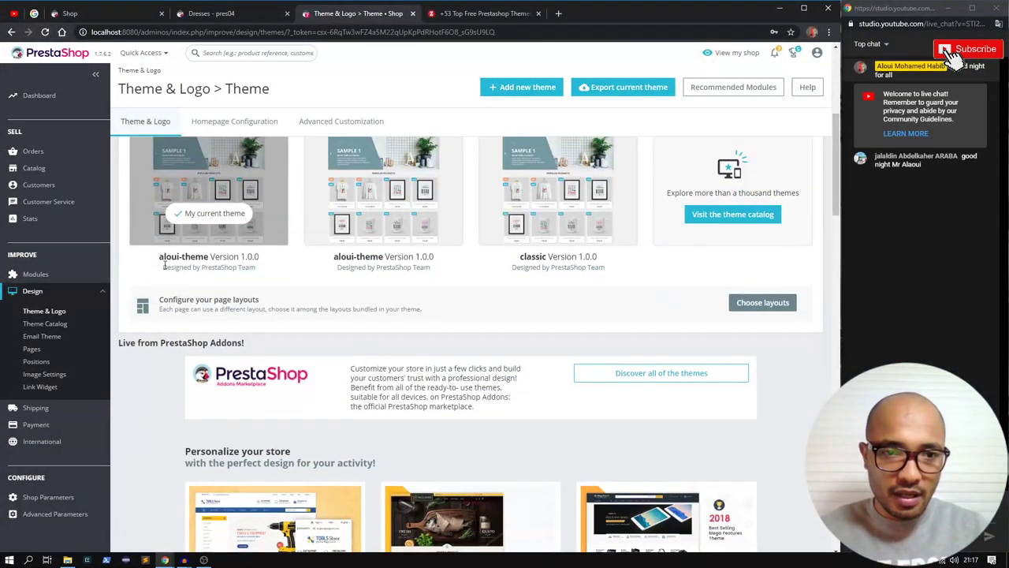
{"action": "left_click_drag", "start_coordinate": [161, 259], "coordinate": [206, 257]}
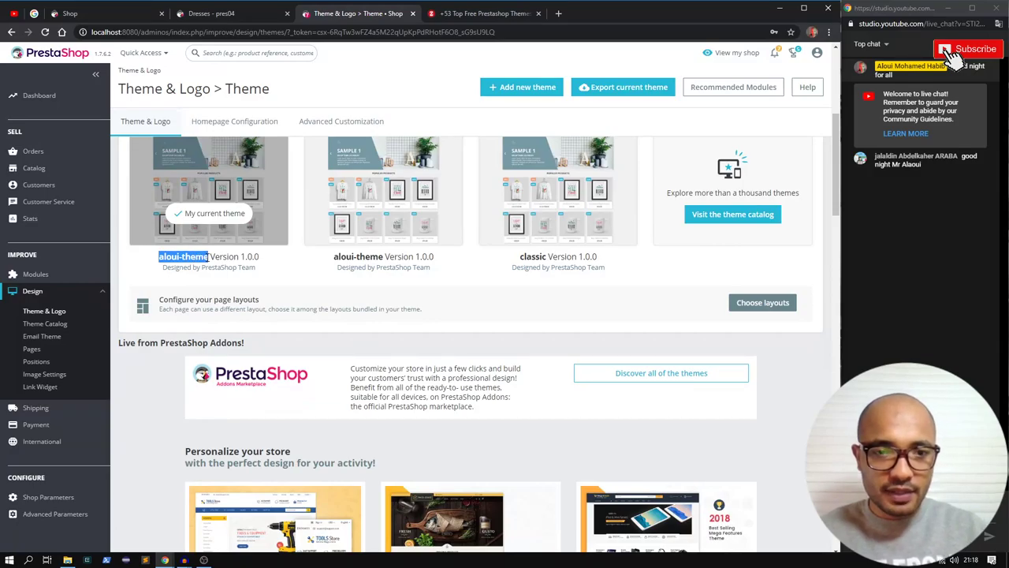
Switch to IntelliJ IDEA and search the whole prestashop directory for aloui-theme, limiting the file mask to *.json
{"action": "key", "text": "alt+Tab"}
{"action": "key", "text": "alt+Tab"}
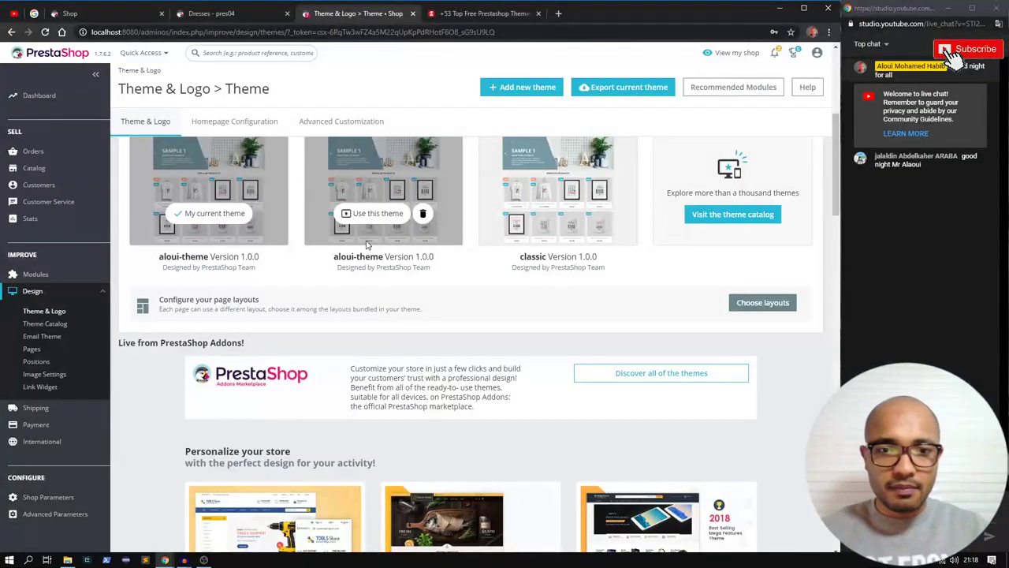
{"action": "triple_click", "coordinate": [368, 244]}
{"action": "key", "text": "alt+Tab"}
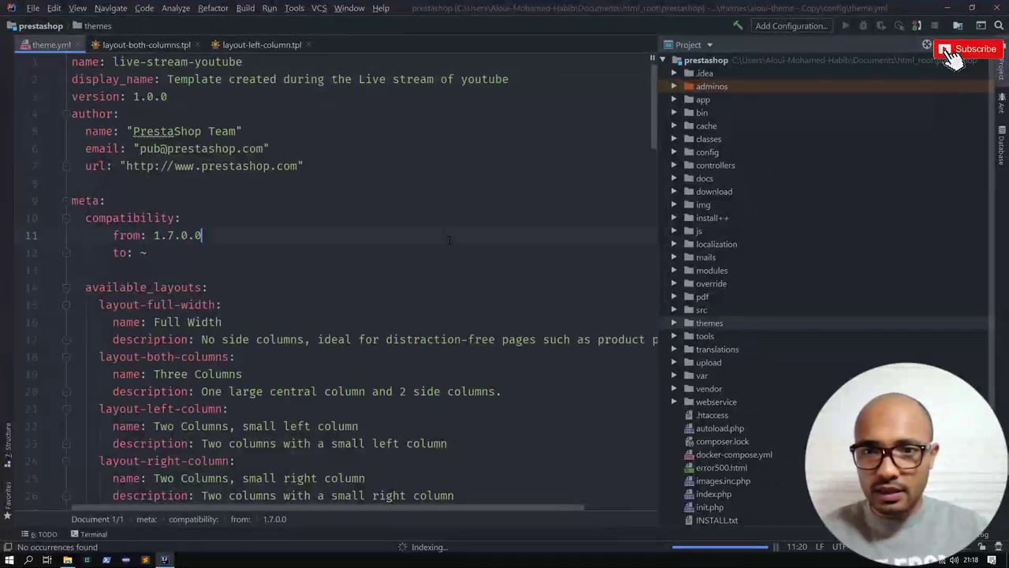
{"action": "left_click", "coordinate": [705, 63]}
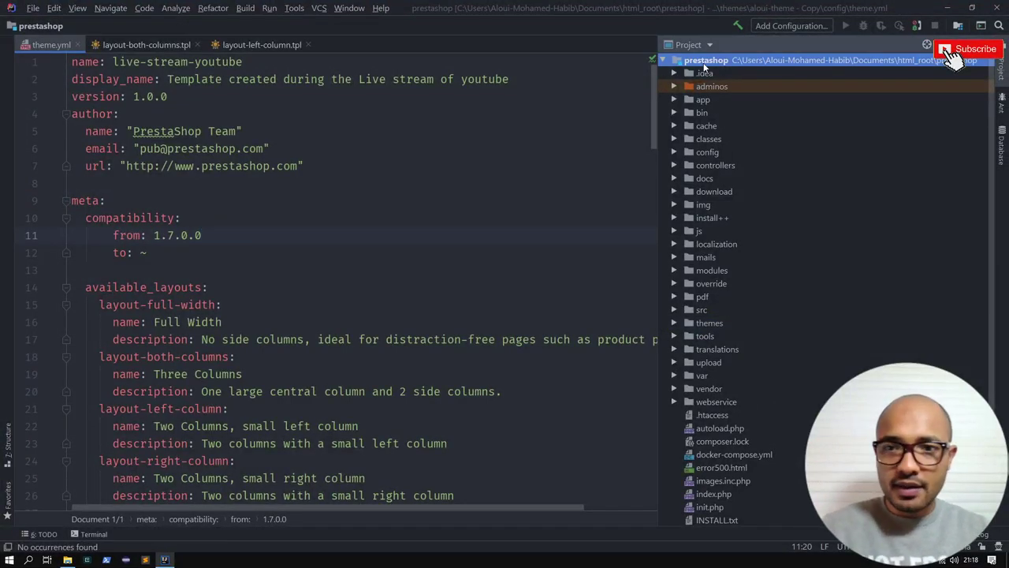
{"action": "key", "text": "ctrl+shift+f"}
{"action": "type", "text": "aloui-theme"}
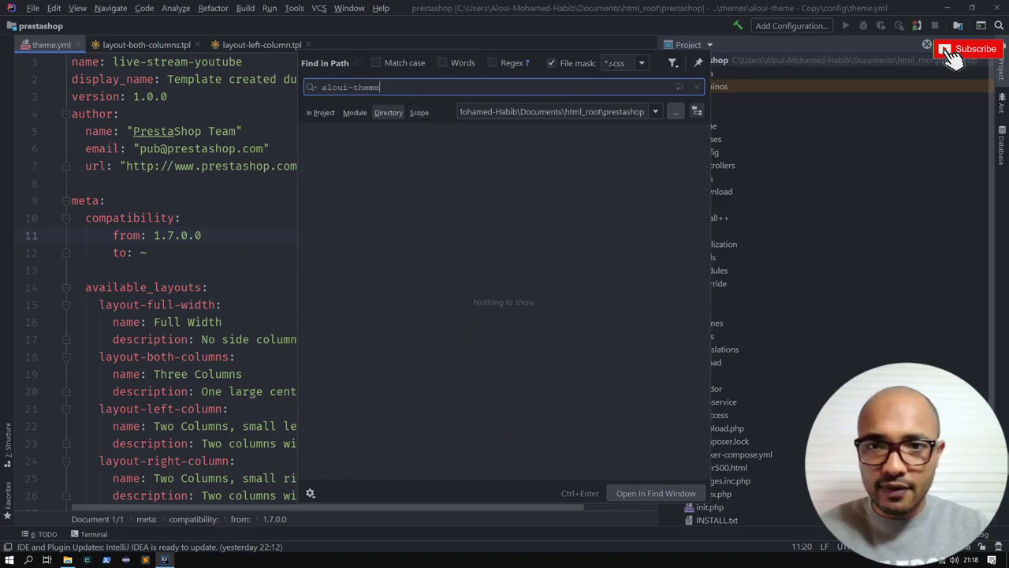
{"action": "left_click", "coordinate": [616, 63]}
{"action": "type", "text": "*.*"}
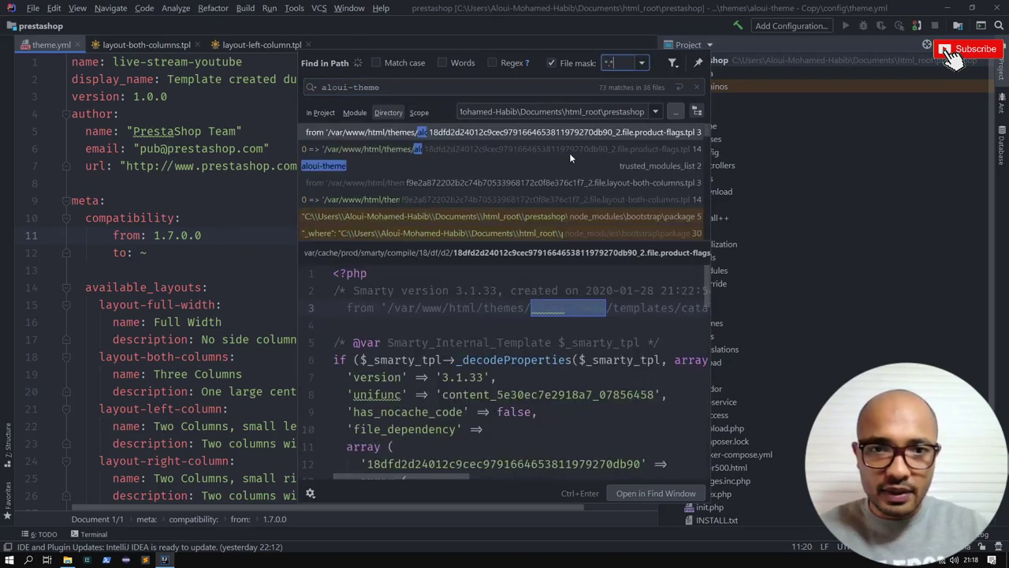
{"action": "key", "text": "BackSpace"}
{"action": "type", "text": "json"}
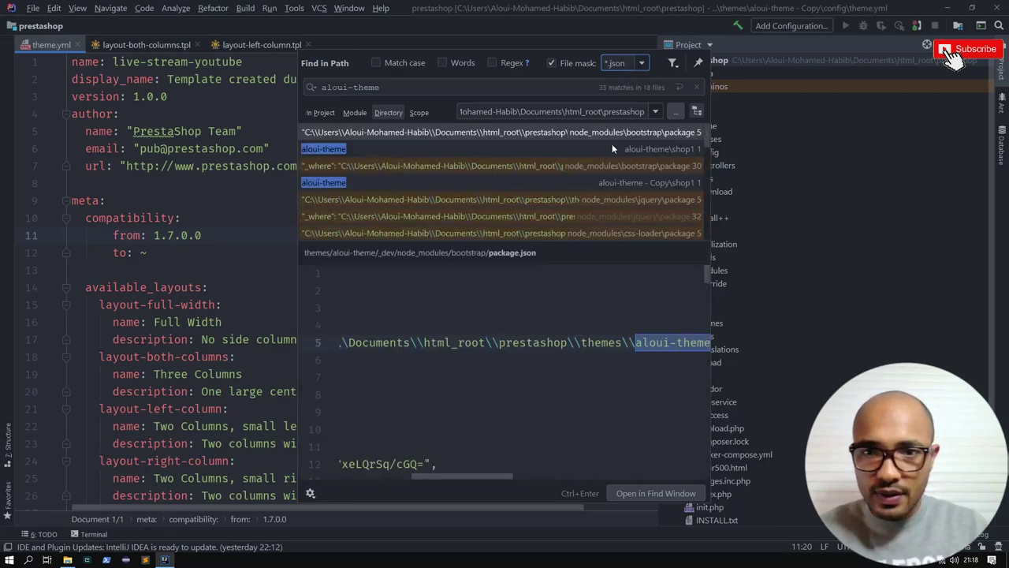
Open the aloui-theme shop1.json search result and reveal it in the project tree, then collapse its aloui-theme folder
{"action": "left_click", "coordinate": [661, 150]}
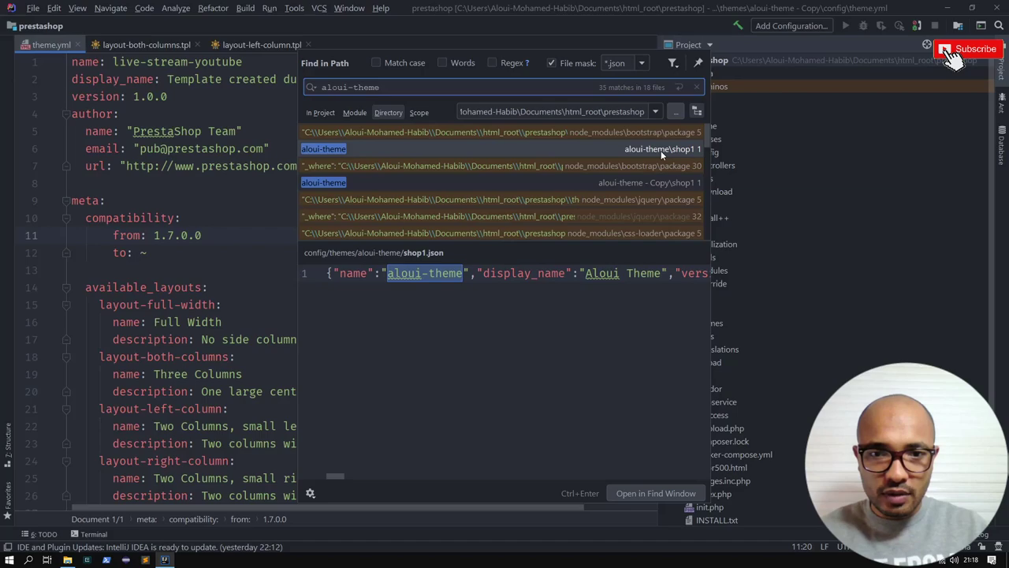
{"action": "double_click", "coordinate": [661, 150]}
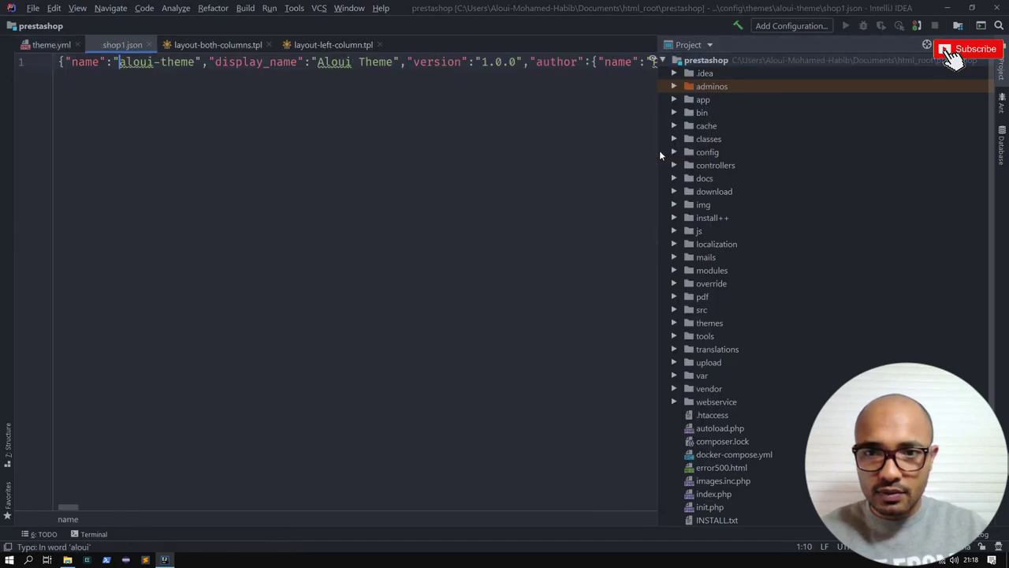
{"action": "left_click", "coordinate": [927, 45]}
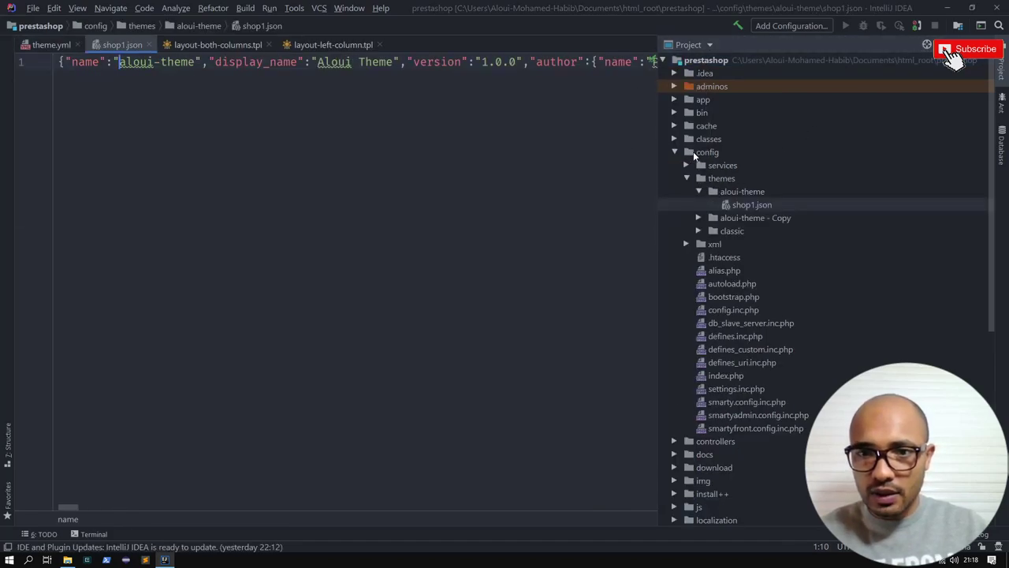
{"action": "left_click", "coordinate": [698, 154]}
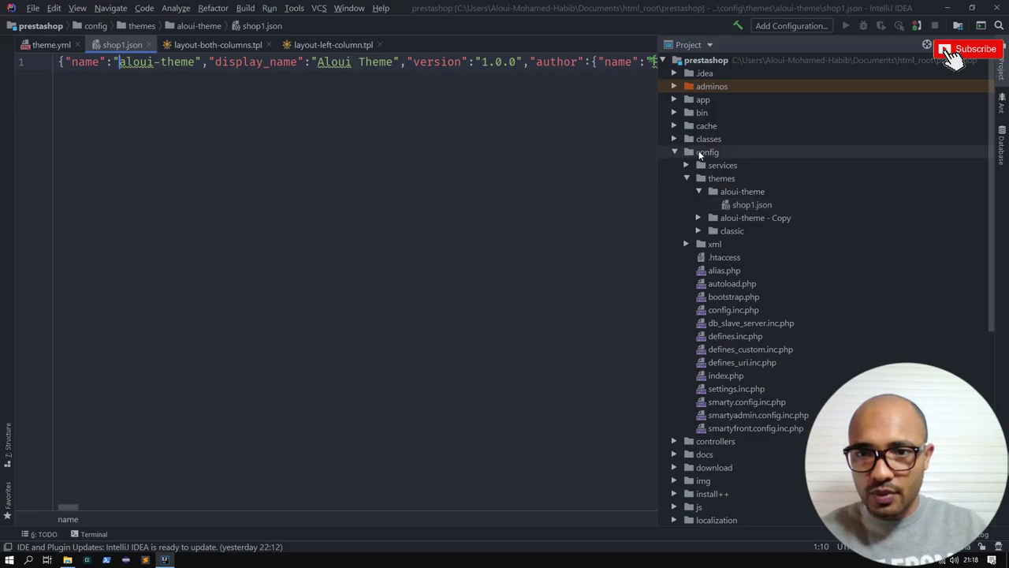
{"action": "left_click", "coordinate": [699, 154]}
{"action": "left_click", "coordinate": [700, 192]}
Examine the aloui-theme, aloui-theme - Copy and classic folders under config/themes in the project tree
{"action": "left_click", "coordinate": [719, 182]}
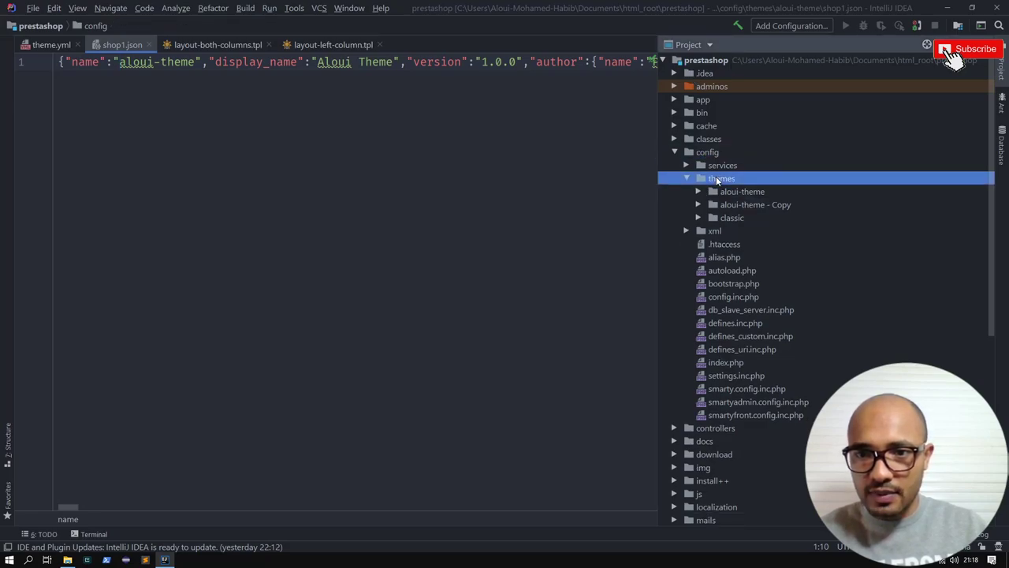
{"action": "left_click", "coordinate": [737, 193]}
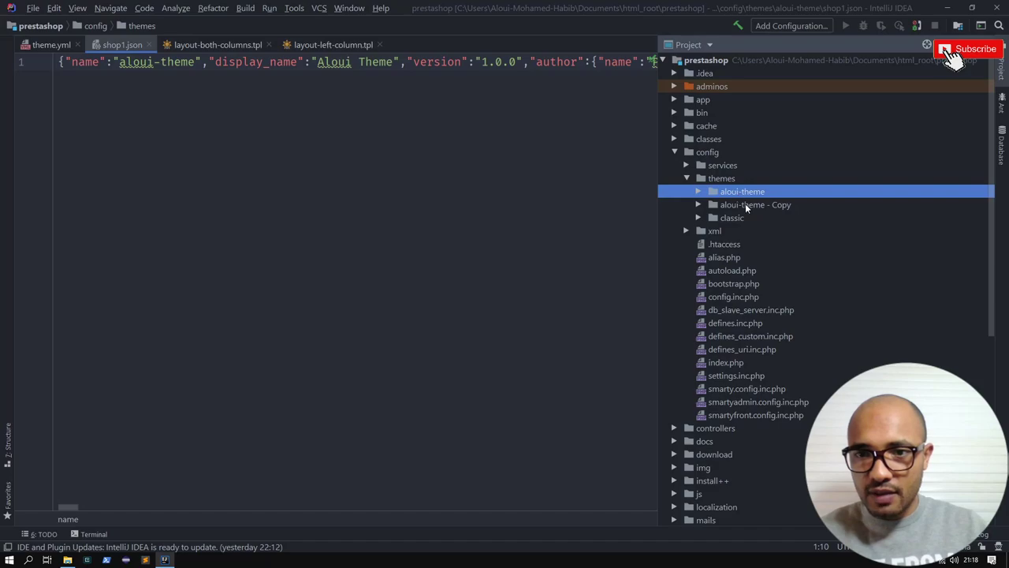
{"action": "left_click", "coordinate": [736, 204]}
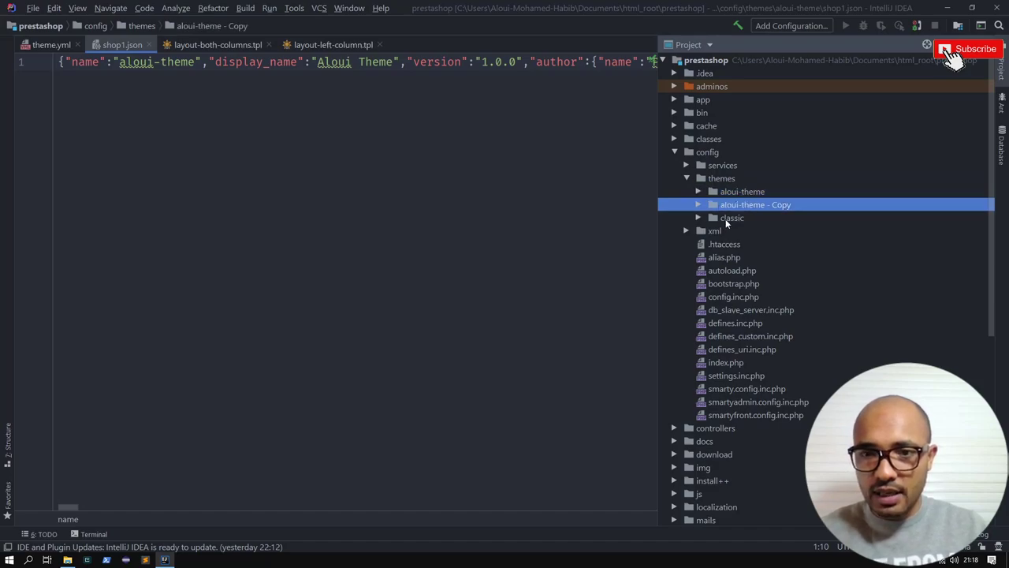
{"action": "left_click", "coordinate": [722, 219]}
{"action": "left_click", "coordinate": [732, 207]}
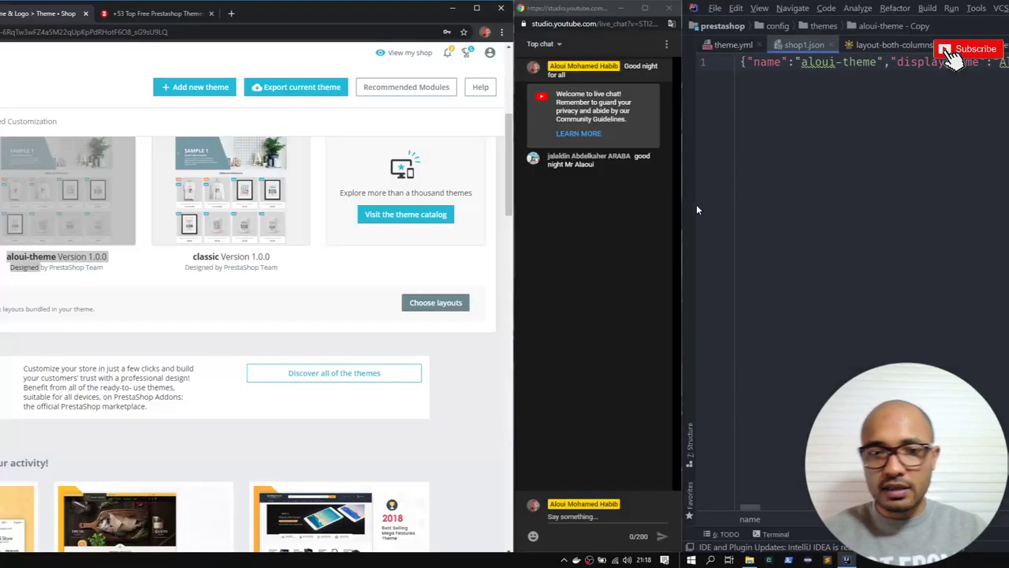
Switch to Chrome and highlight the name and version of the second aloui-theme entry on the Theme & Logo page
{"action": "scroll", "coordinate": [425, 300], "scroll_direction": "down", "scroll_amount": 3}
{"action": "scroll", "coordinate": [424, 299], "scroll_direction": "up", "scroll_amount": 9}
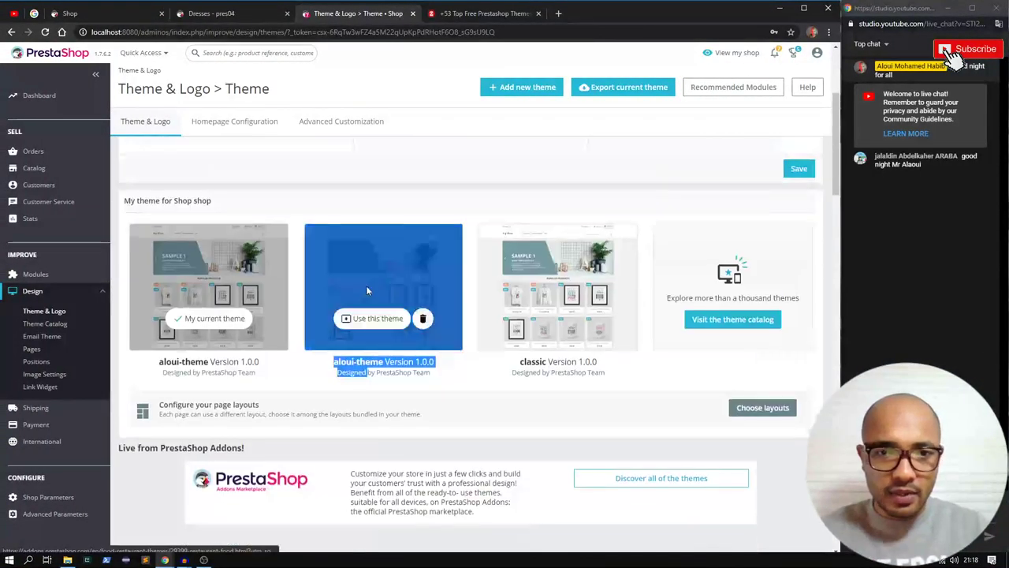
{"action": "scroll", "coordinate": [346, 323], "scroll_direction": "down", "scroll_amount": 4}
{"action": "left_click", "coordinate": [409, 363]}
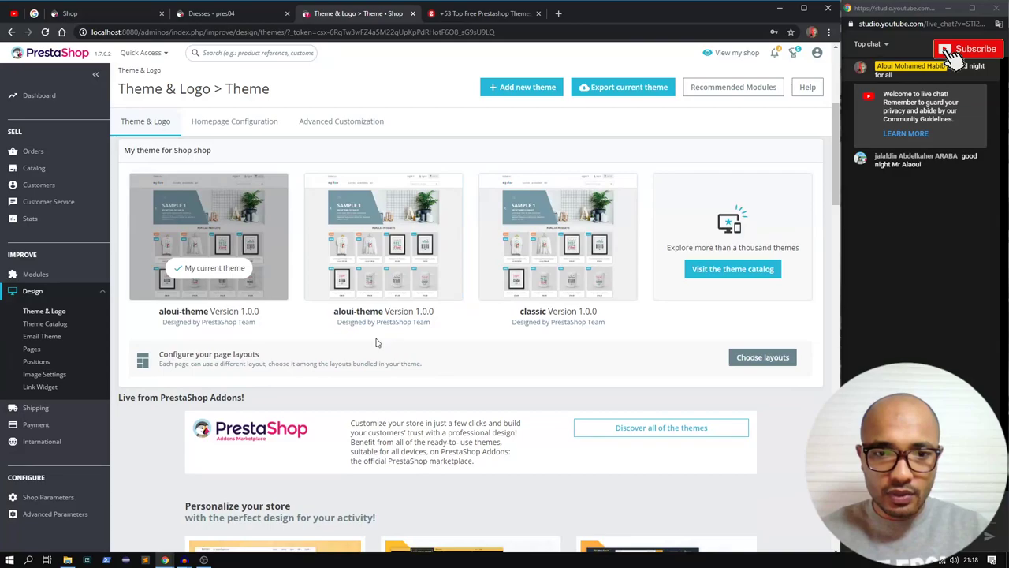
{"action": "left_click_drag", "start_coordinate": [333, 313], "coordinate": [446, 320]}
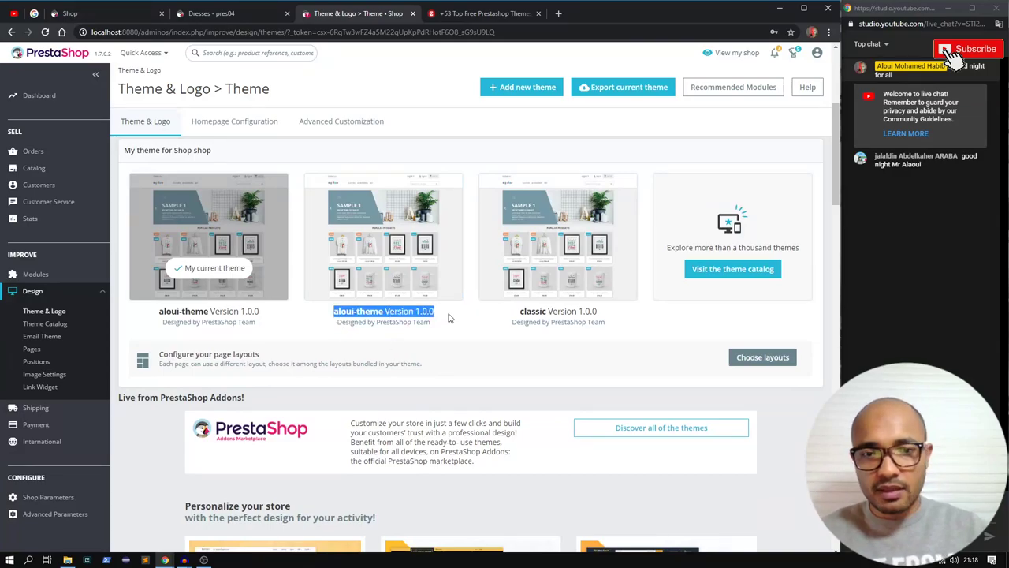
Switch back to IntelliJ IDEA, collapse the config folder, and expand the root themes folder to check its aloui-theme folder
{"action": "key", "text": "alt+Tab"}
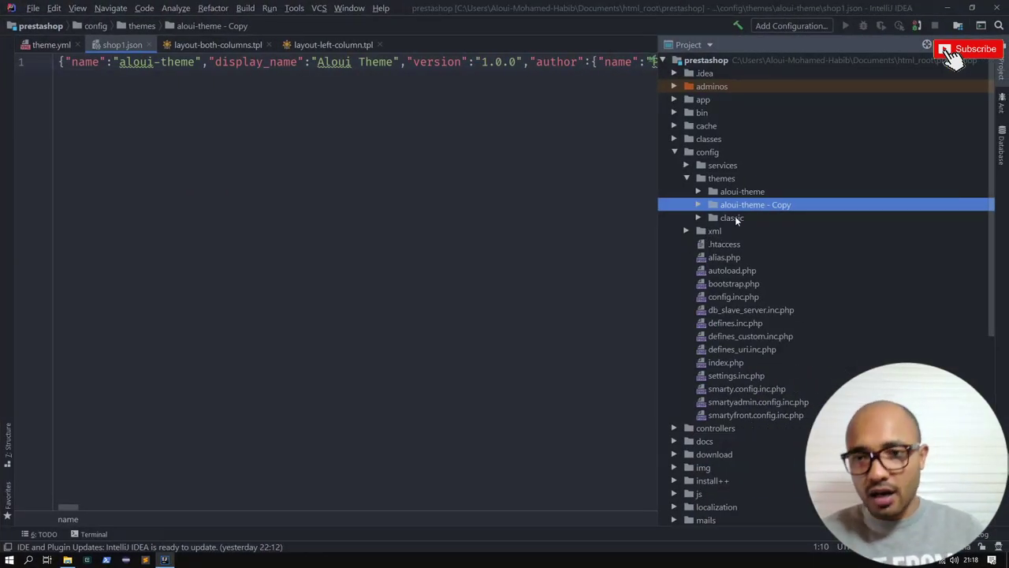
{"action": "left_click", "coordinate": [732, 193]}
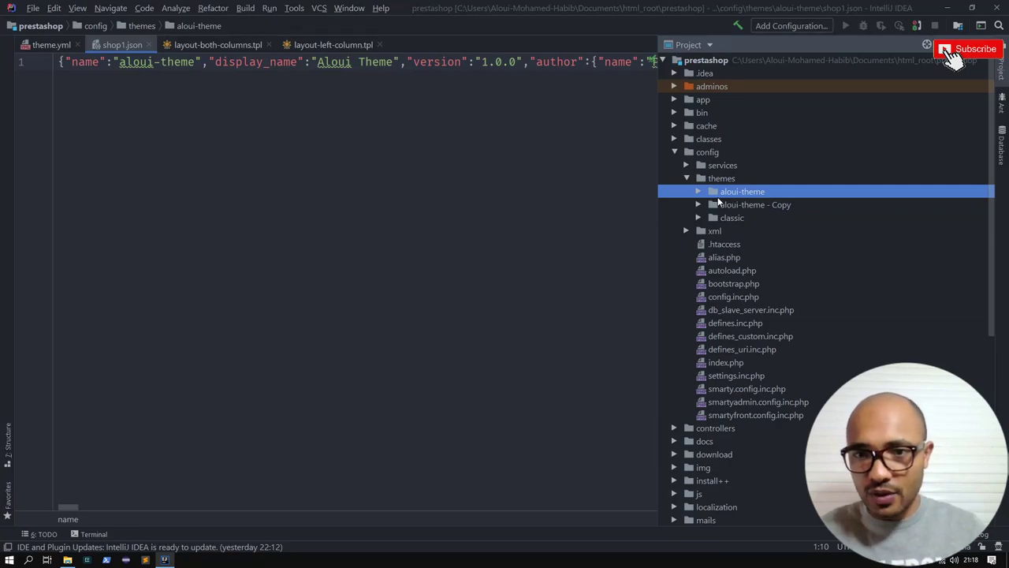
{"action": "left_click", "coordinate": [679, 153]}
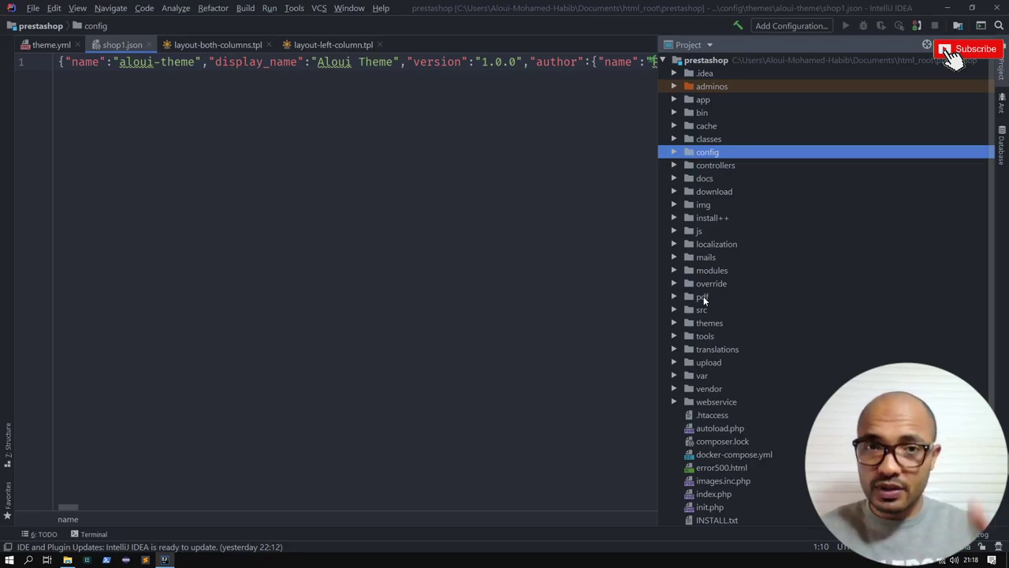
{"action": "left_click", "coordinate": [674, 322]}
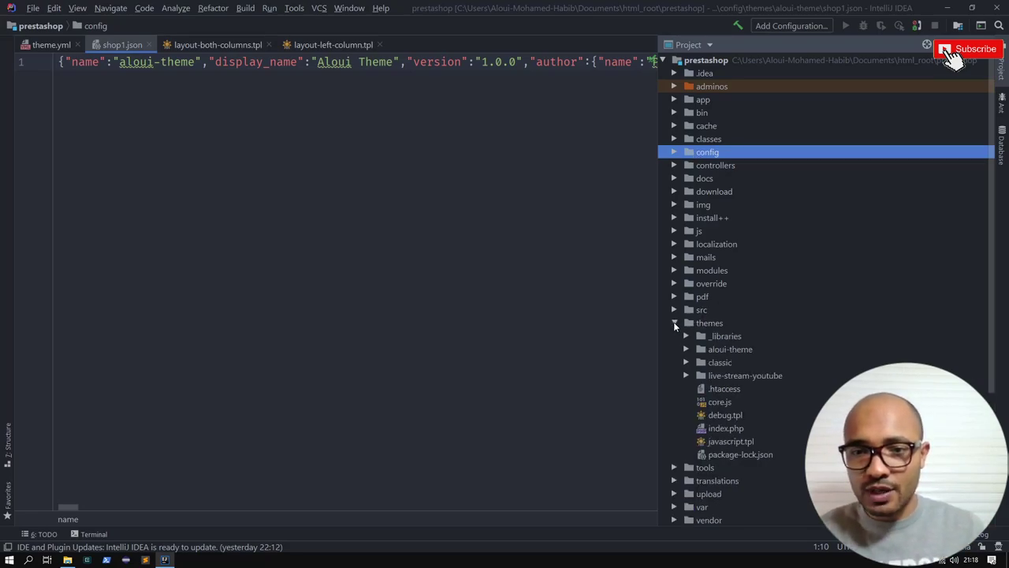
{"action": "left_click", "coordinate": [715, 350]}
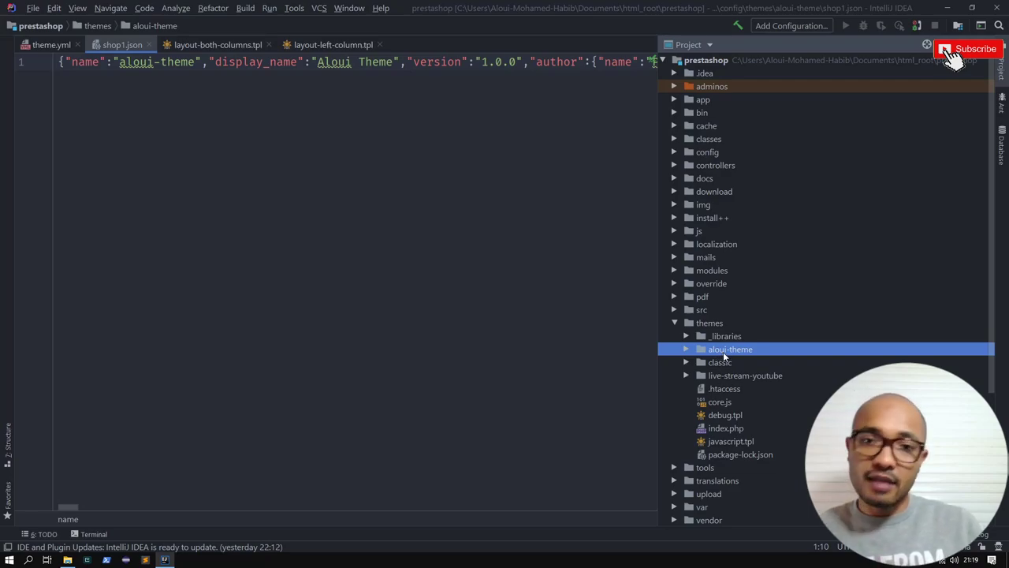
Open shop1.json from config/themes/aloui-theme - Copy and select its name value, aloui-theme
{"action": "double_click", "coordinate": [702, 154]}
{"action": "double_click", "coordinate": [719, 178]}
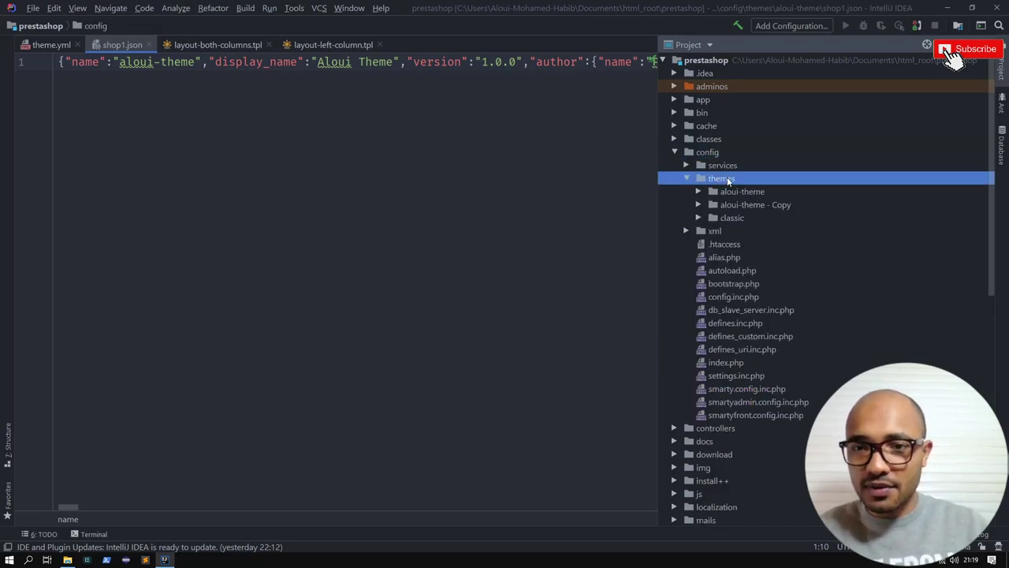
{"action": "left_click", "coordinate": [737, 205]}
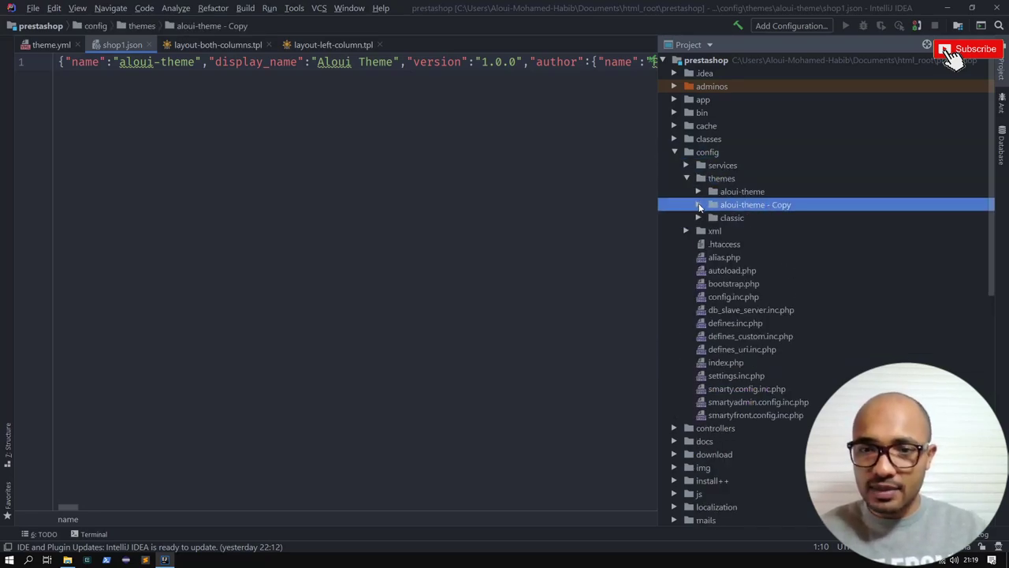
{"action": "left_click", "coordinate": [699, 205]}
{"action": "double_click", "coordinate": [749, 218]}
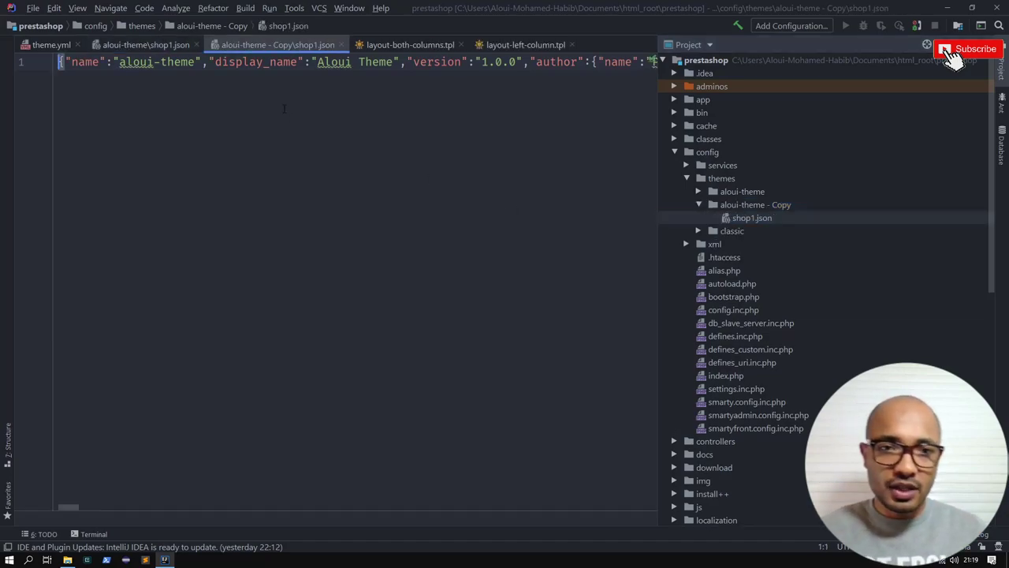
{"action": "left_click_drag", "start_coordinate": [196, 62], "coordinate": [120, 63]}
Switch to Chrome and compare the current theme with the duplicate aloui-theme entry in the theme list
{"action": "key", "text": "alt+Tab"}
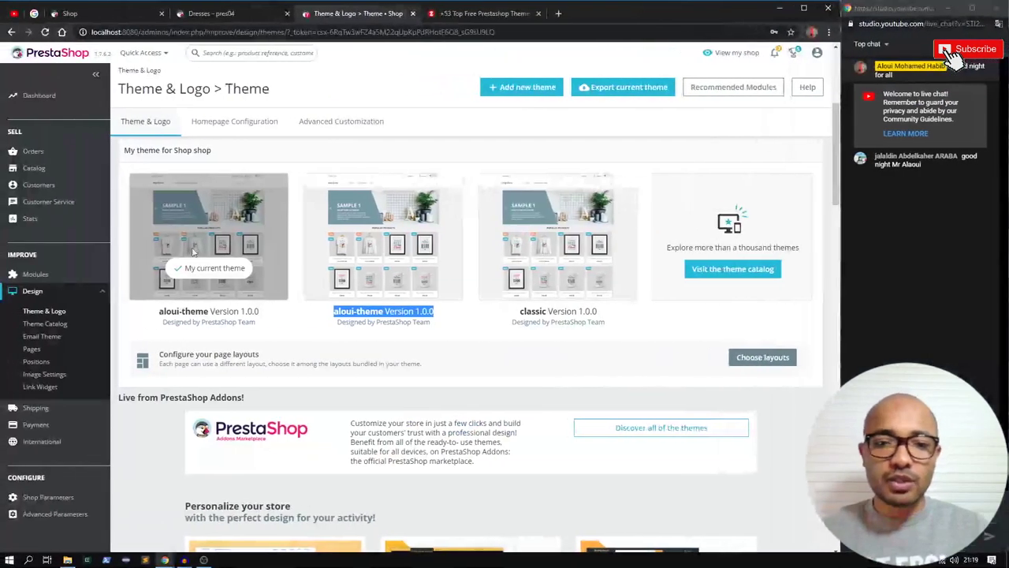
{"action": "mouse_move", "coordinate": [410, 234]}
{"action": "scroll", "coordinate": [410, 234], "scroll_direction": "down", "scroll_amount": 1}
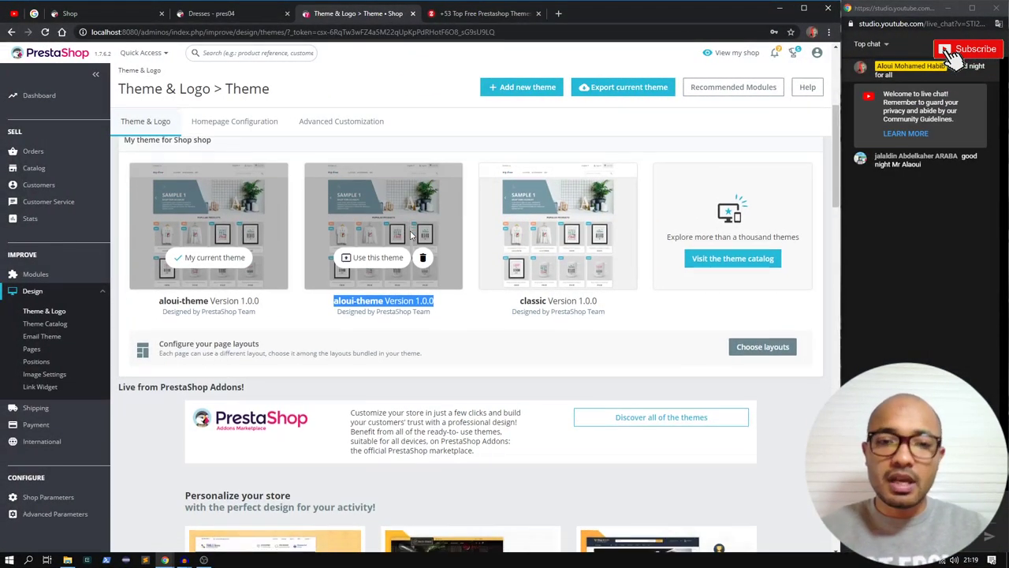
Switch to IntelliJ IDEA and delete the aloui-theme - Copy folder from config/themes
{"action": "key", "text": "alt+Tab"}
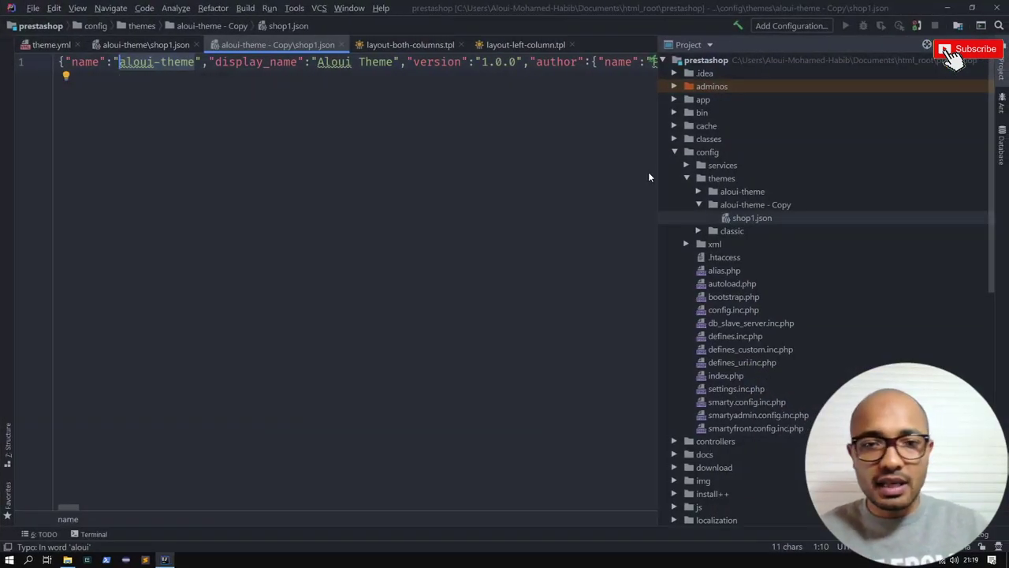
{"action": "left_click", "coordinate": [755, 205]}
{"action": "key", "text": "shift+F6"}
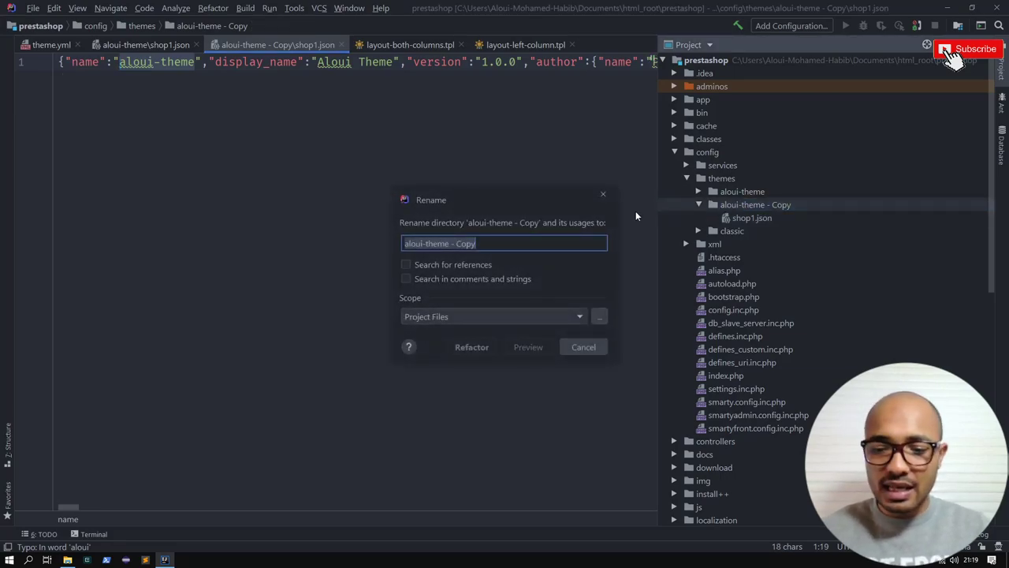
{"action": "key", "text": "Escape"}
{"action": "key", "text": "Delete"}
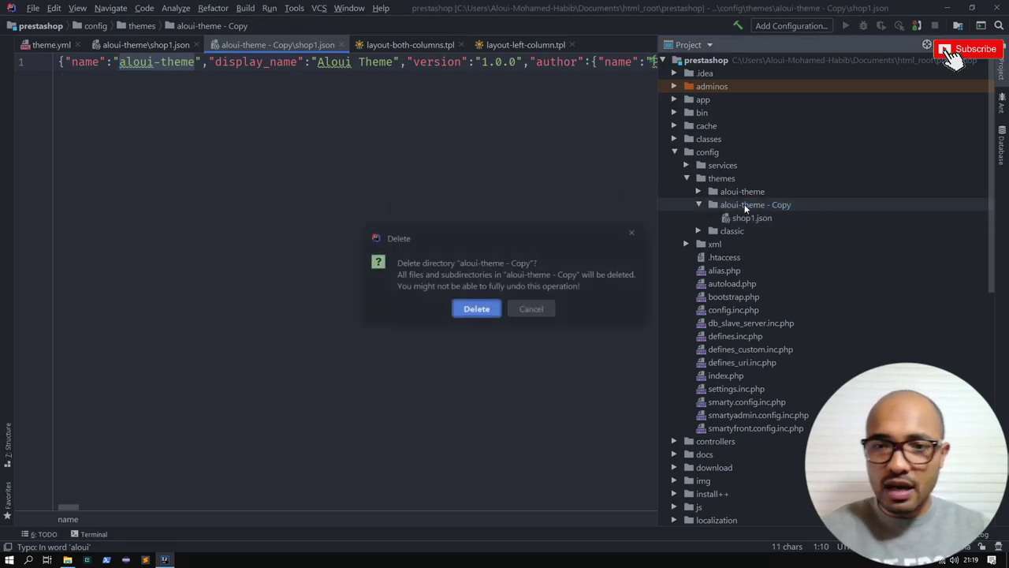
{"action": "key", "text": "Return"}
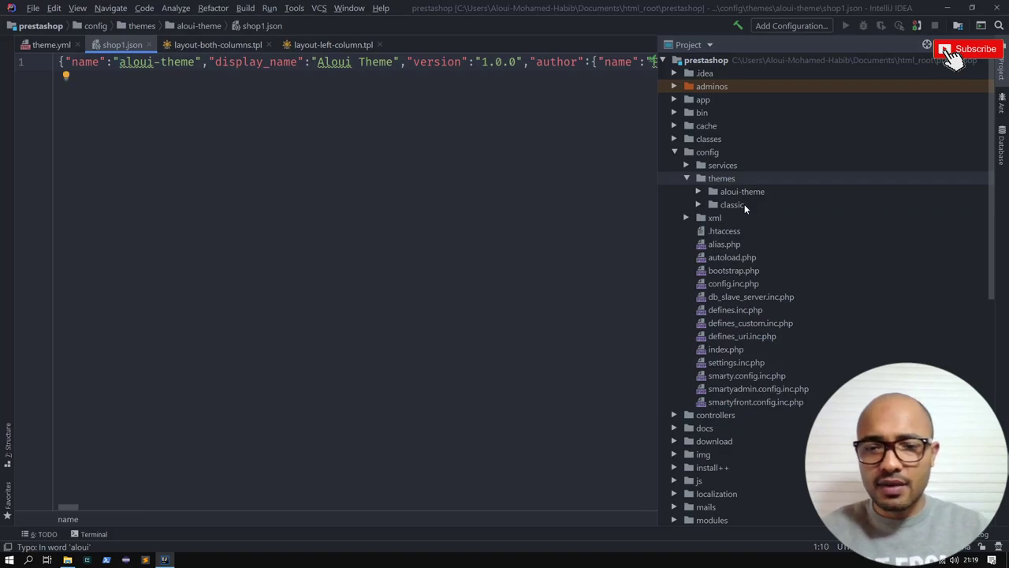
Switch to Chrome, reload the Theme & Logo page, and locate the live-stream-youtube theme's option to use it
{"action": "key", "text": "alt+Tab"}
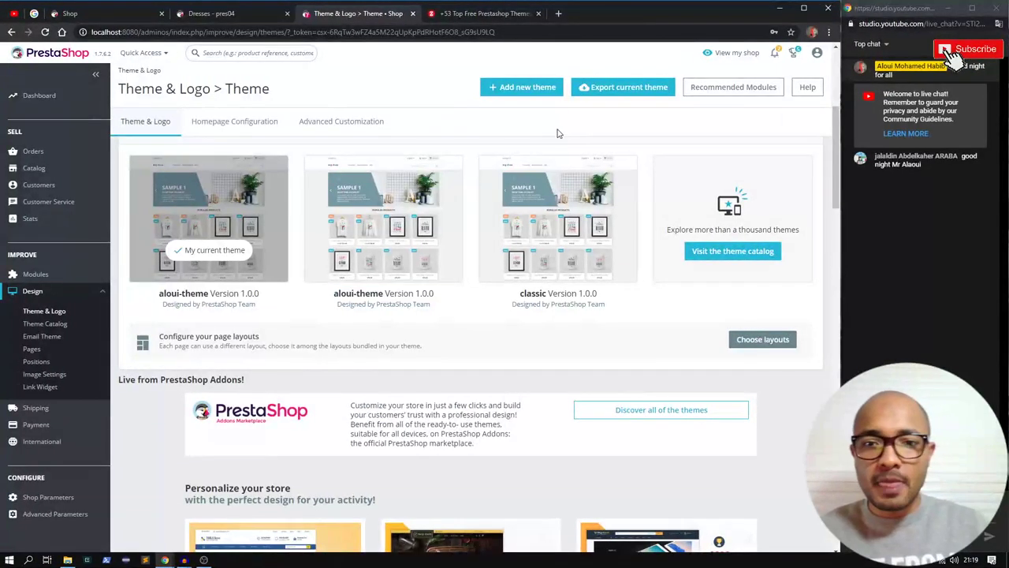
{"action": "key", "text": "F5"}
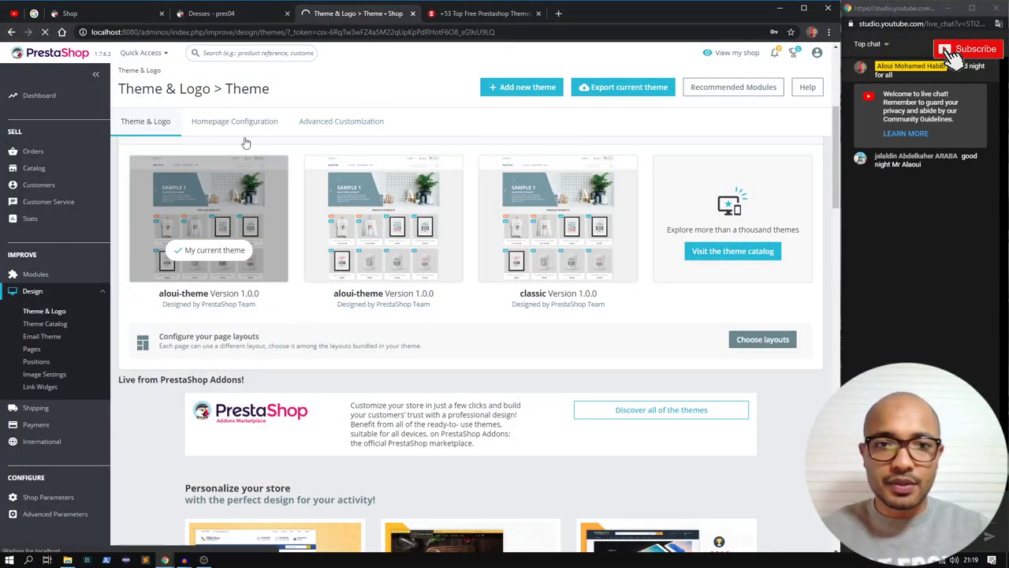
{"action": "mouse_move", "coordinate": [329, 176]}
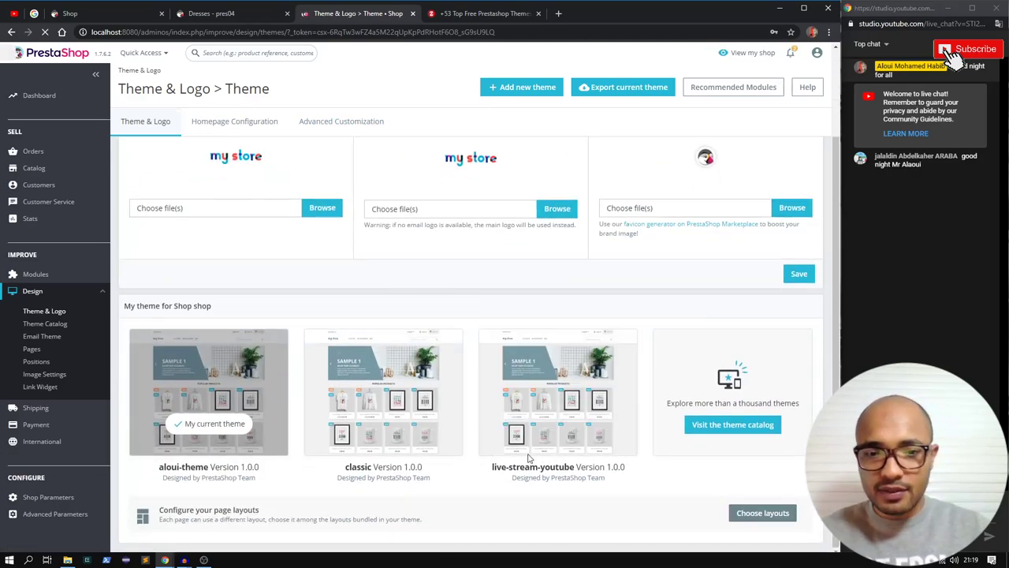
{"action": "mouse_move", "coordinate": [564, 422]}
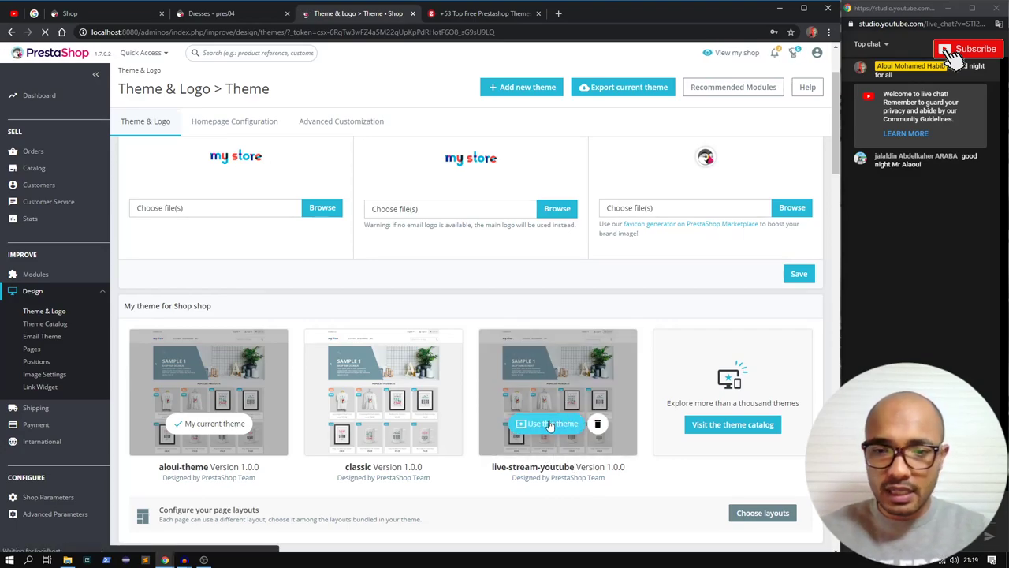
Activate the live-stream-youtube theme for the shop, place the Shop tab after the Dresses tab, and reload the storefront home page
{"action": "left_click", "coordinate": [549, 424]}
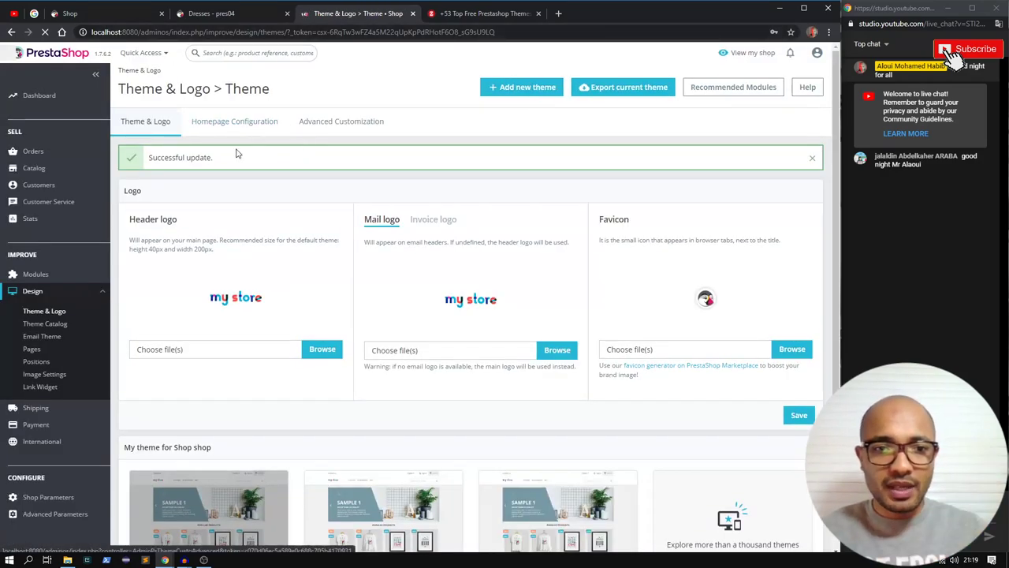
{"action": "left_click", "coordinate": [211, 13]}
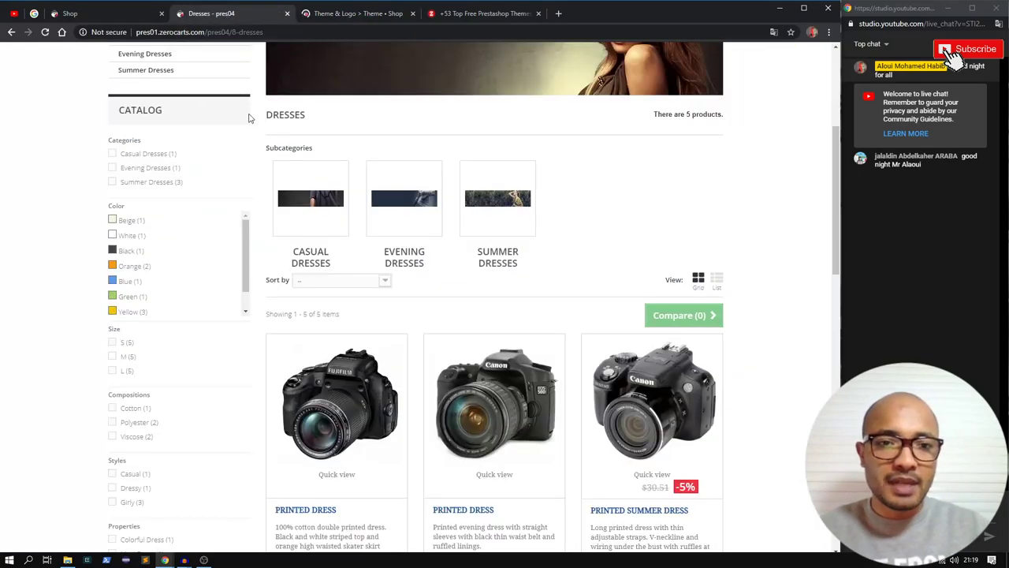
{"action": "left_click", "coordinate": [69, 14]}
{"action": "left_click_drag", "start_coordinate": [69, 13], "coordinate": [195, 14]}
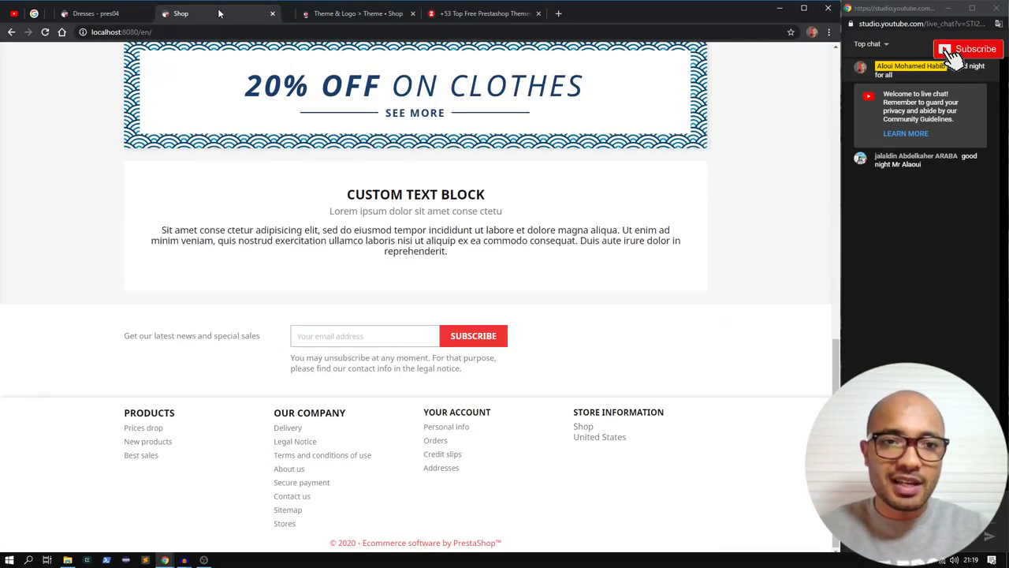
{"action": "key", "text": "F5"}
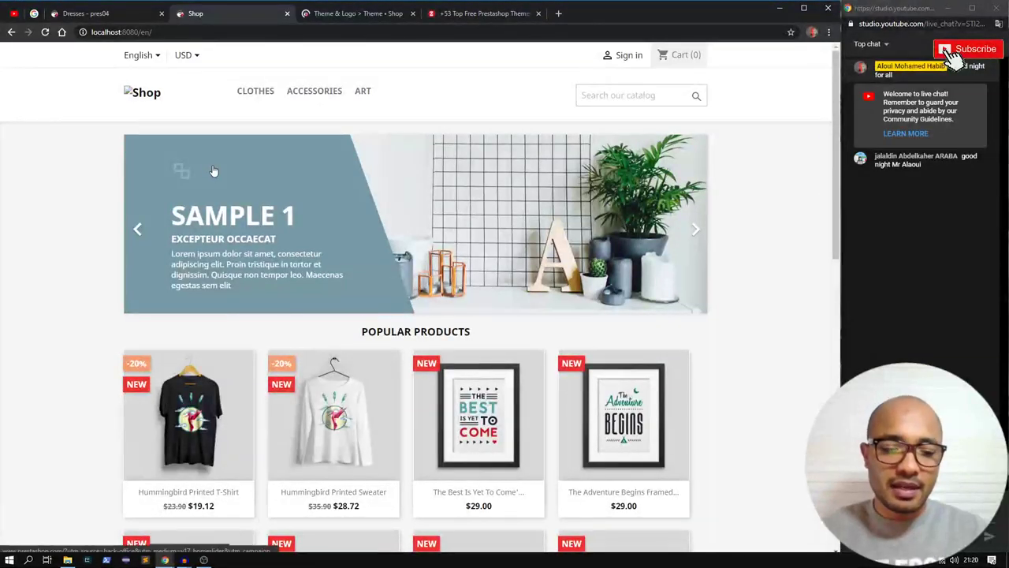
{"action": "key", "text": "F5"}
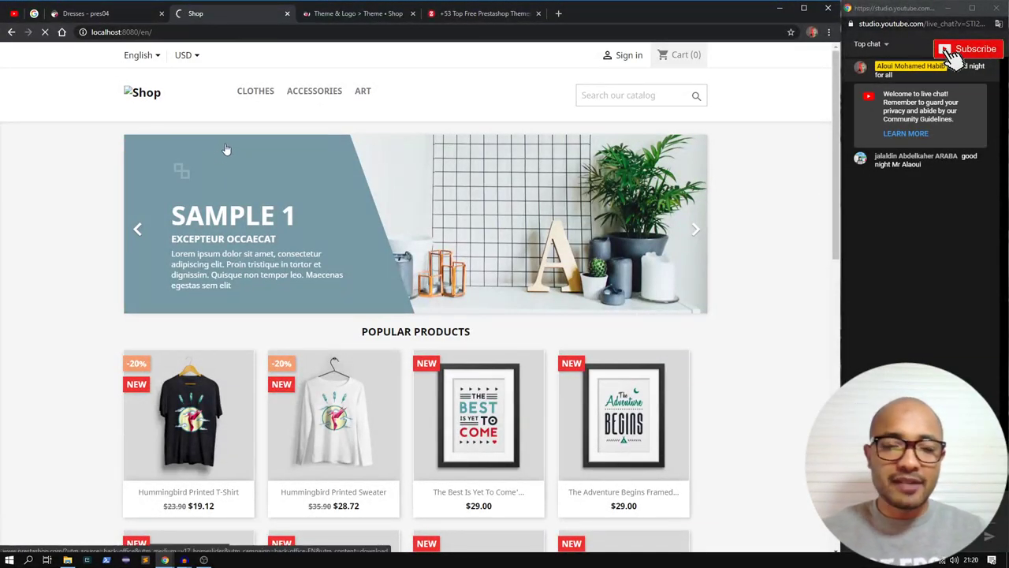
Switch to IntelliJ IDEA and close the shop1.json, layout-both-columns.tpl and layout-left-column.tpl files
{"action": "key", "text": "alt+Tab"}
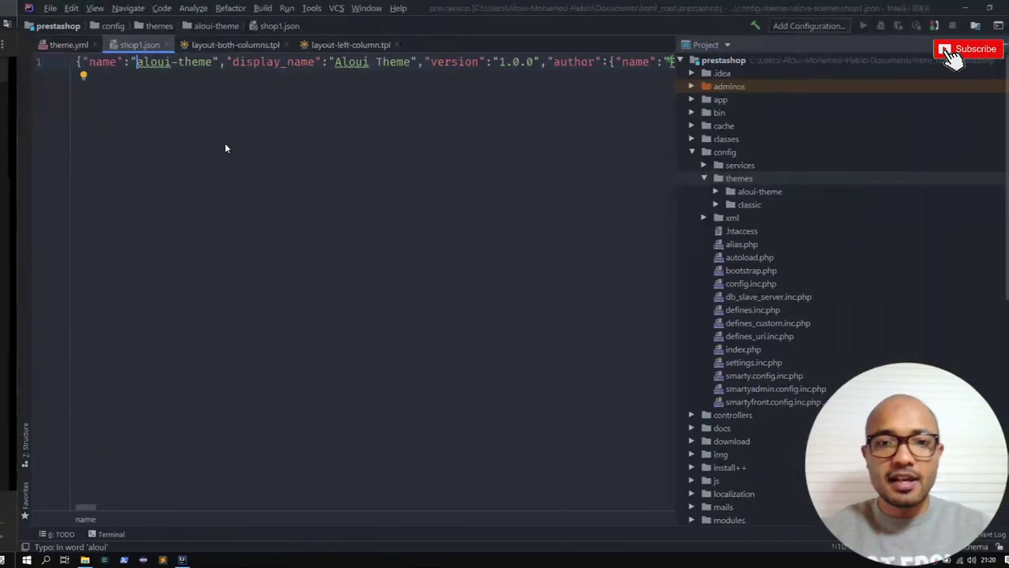
{"action": "left_click", "coordinate": [149, 45]}
{"action": "left_click", "coordinate": [195, 45]}
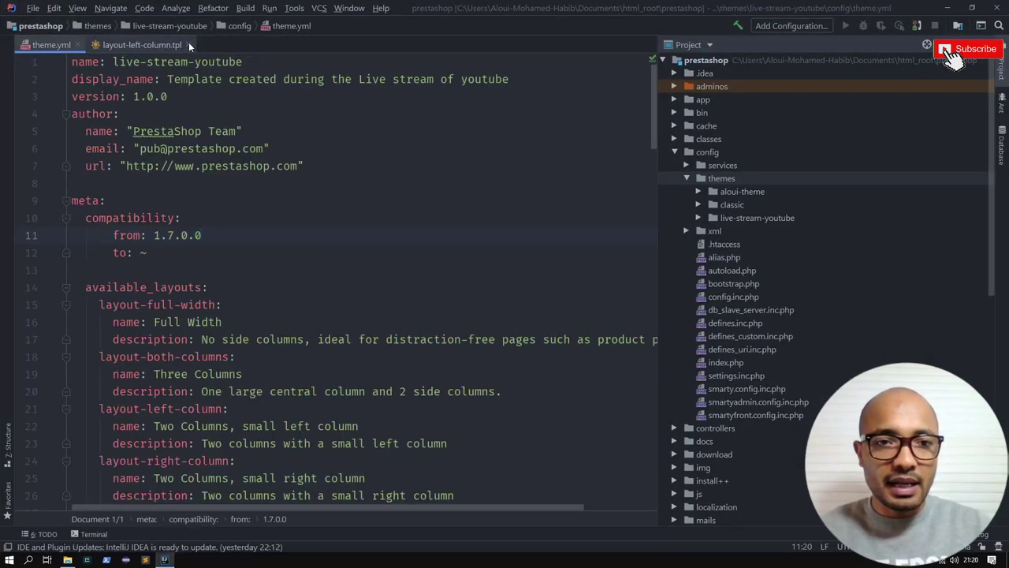
{"action": "left_click", "coordinate": [189, 45]}
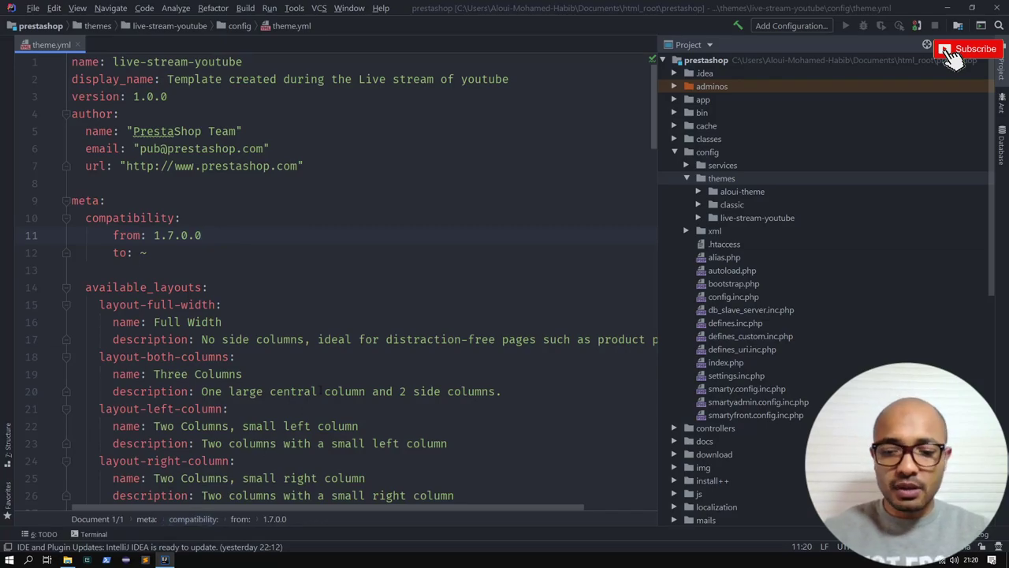
Switch to the Command Prompt and terminate the running webpack job in the aloui-theme _dev folder
{"action": "key", "text": "alt+Tab"}
{"action": "key", "text": "ctrl+c"}
{"action": "key", "text": "ctrl+c"}
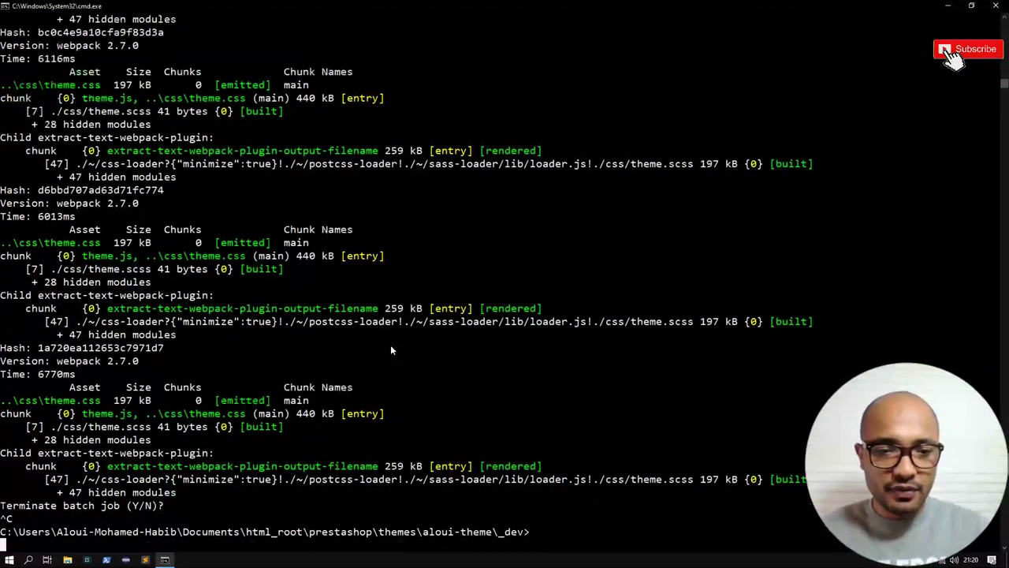
{"action": "key", "text": "Return"}
{"action": "key", "text": "Return"}
Change the working directory to the live-stream-youtube theme's _dev folder
{"action": "type", "text": "cd .."}
{"action": "key", "text": "Return"}
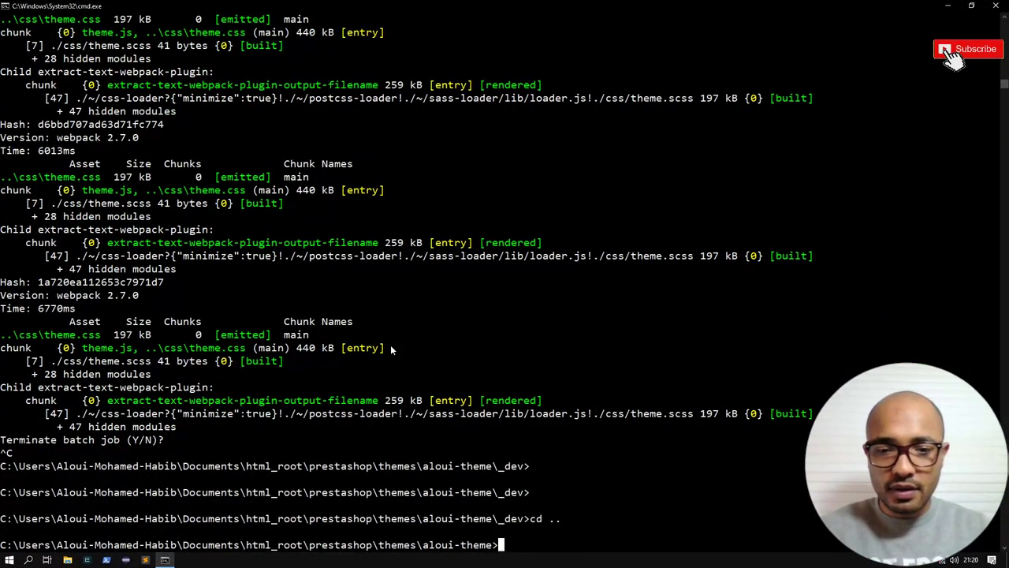
{"action": "type", "text": "cd .."}
{"action": "key", "text": "Return"}
{"action": "type", "text": "c"}
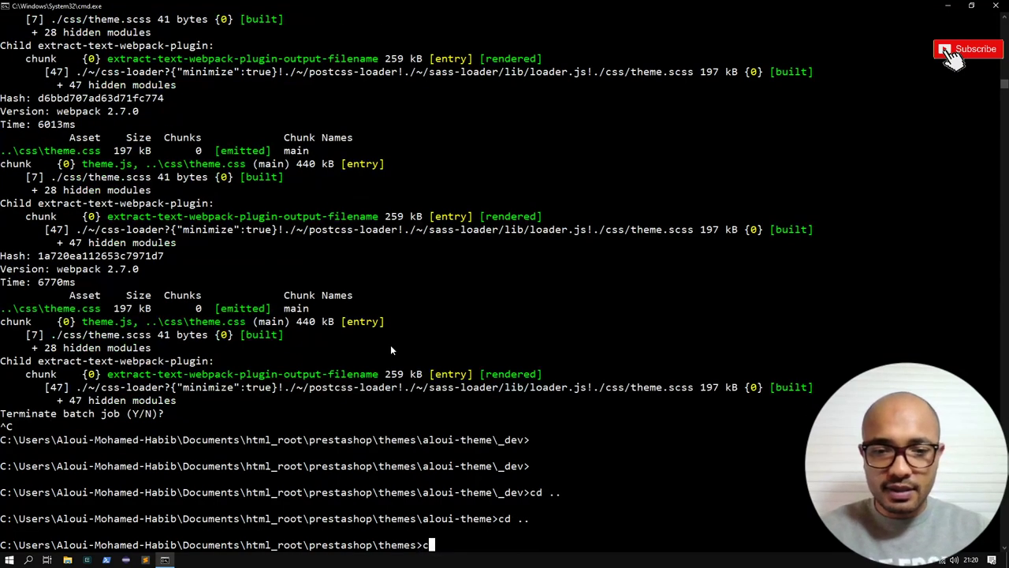
{"action": "type", "text": "d u"}
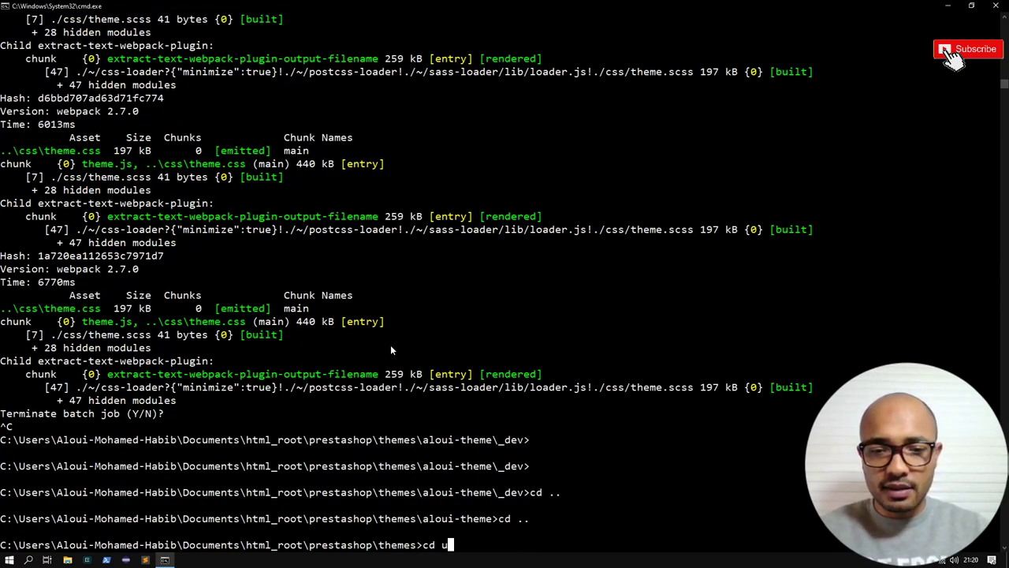
{"action": "key", "text": "BackSpace"}
{"action": "key", "text": "Tab"}
{"action": "key", "text": "Tab"}
{"action": "key", "text": "Tab"}
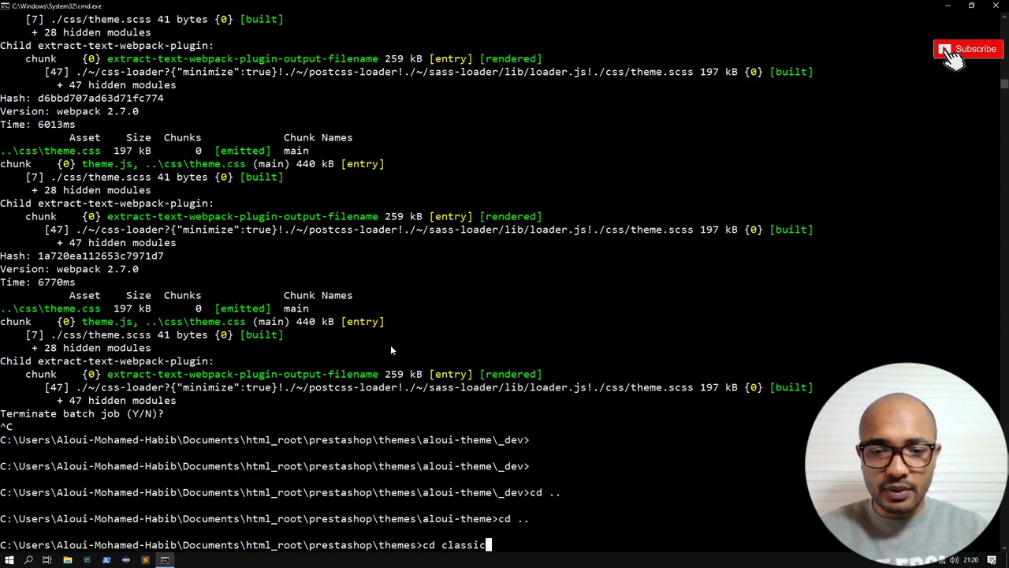
{"action": "key", "text": "Tab"}
{"action": "key", "text": "Return"}
{"action": "type", "text": "cd _dev"}
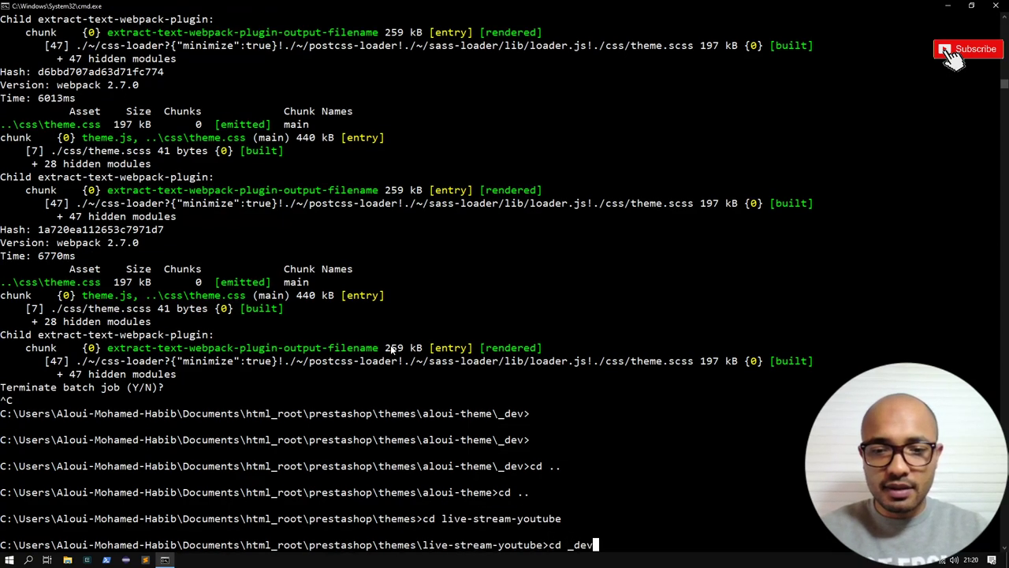
{"action": "key", "text": "Return"}
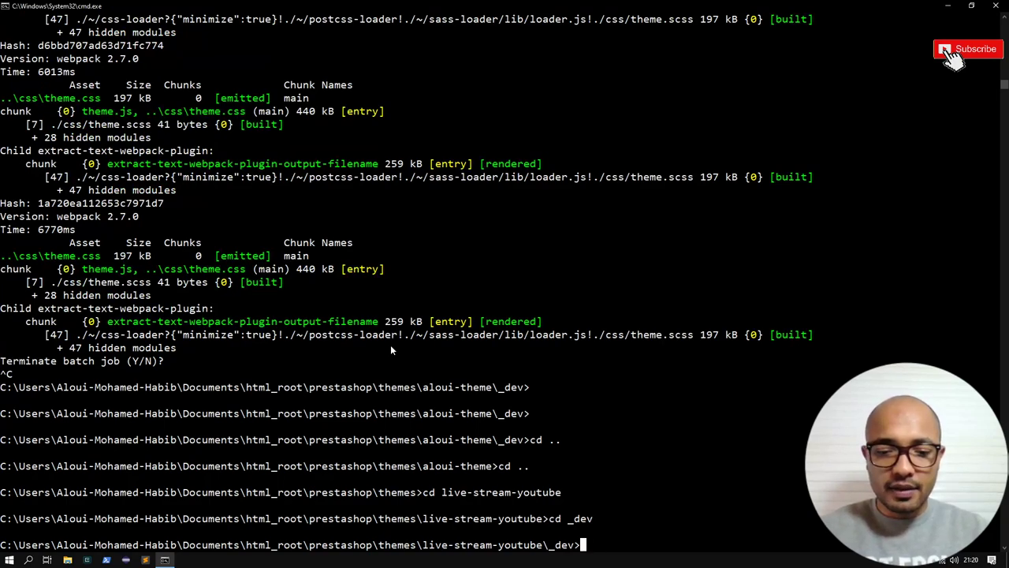
Clear the Command Prompt output and list the contents of the _dev folder
{"action": "type", "text": "cls"}
{"action": "key", "text": "Return"}
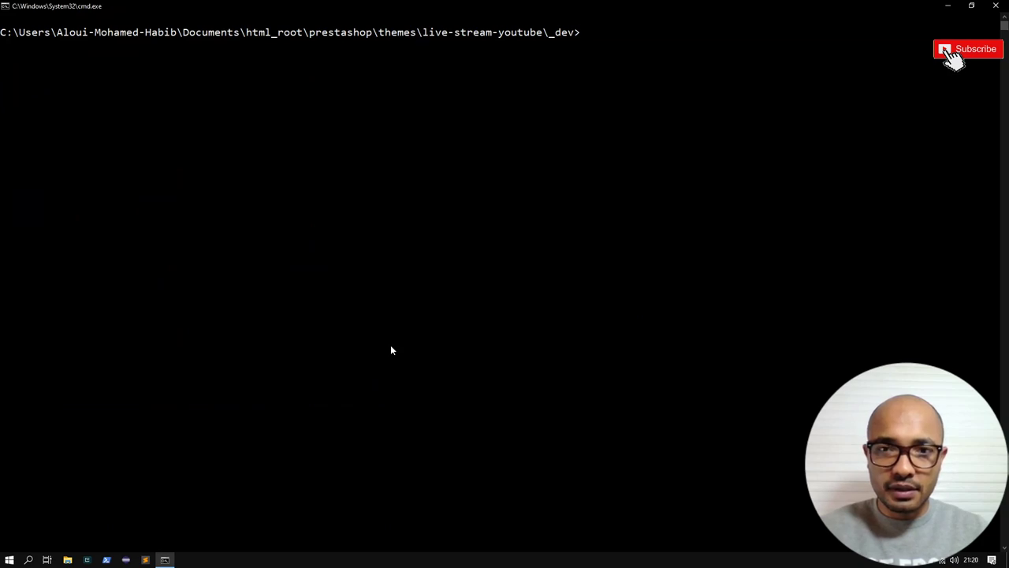
{"action": "type", "text": "dir"}
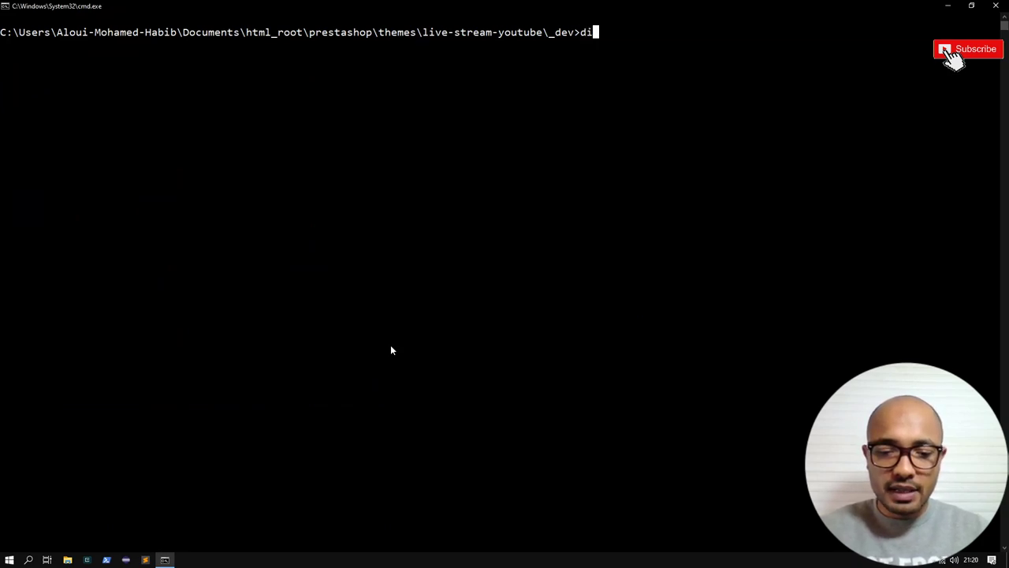
{"action": "key", "text": "Return"}
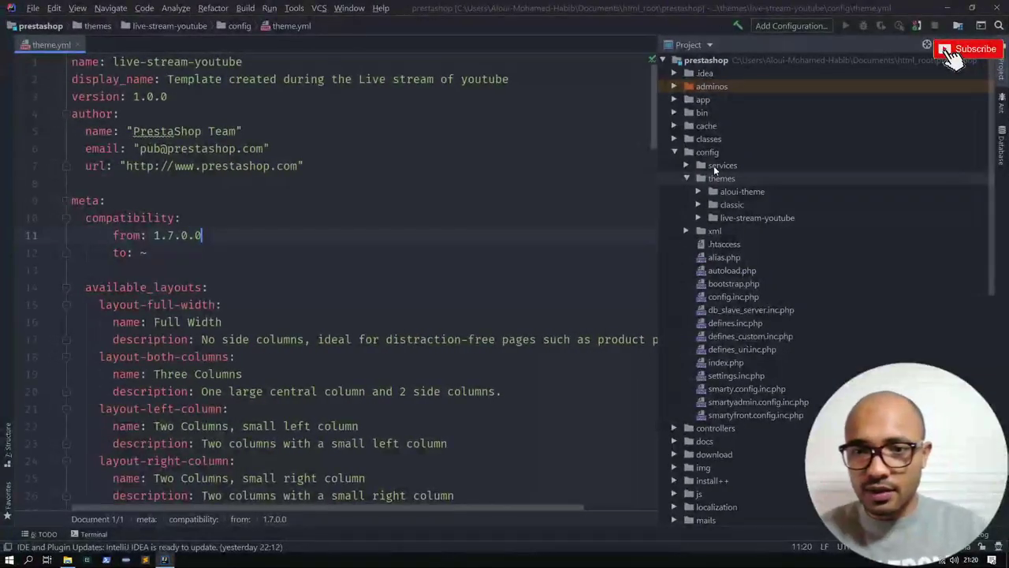
Switch to IntelliJ IDEA, close theme.yml, and collapse the config folder in the project tree
{"action": "left_click", "coordinate": [77, 44]}
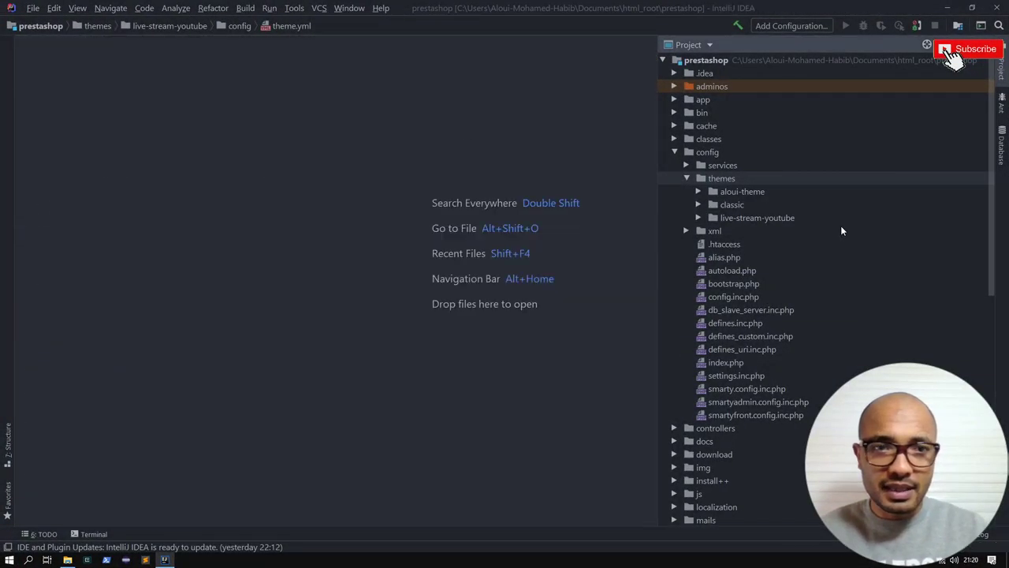
{"action": "left_click", "coordinate": [734, 193]}
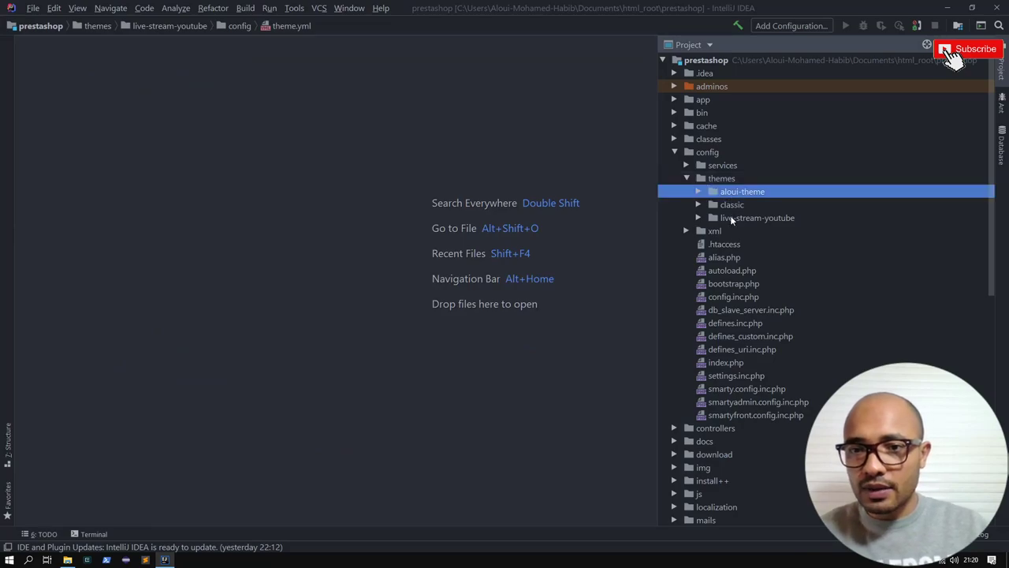
{"action": "left_click", "coordinate": [686, 155]}
{"action": "left_click", "coordinate": [686, 154]}
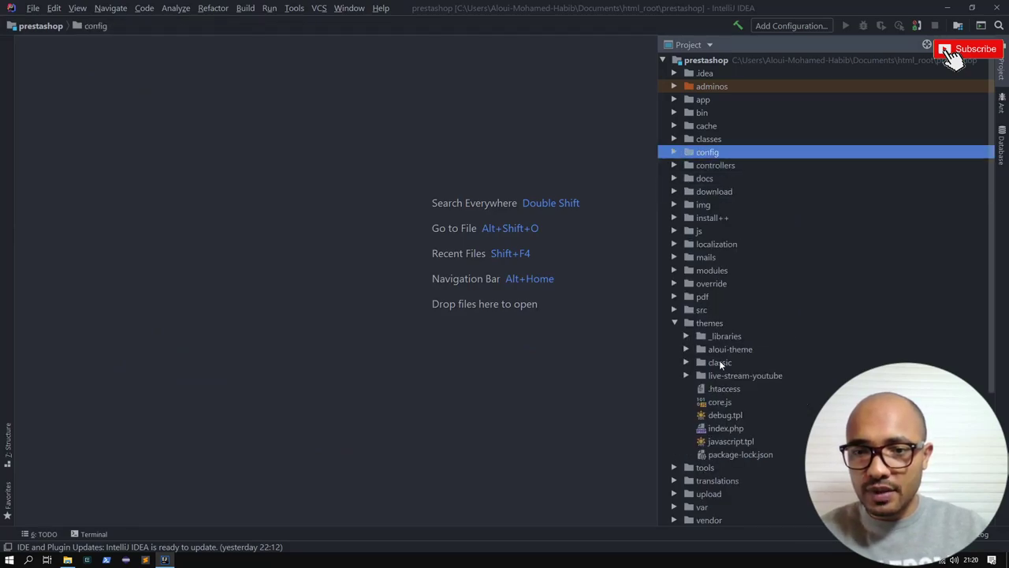
Open theme.scss from the _dev/css folder of the live-stream-youtube theme
{"action": "double_click", "coordinate": [720, 353]}
{"action": "double_click", "coordinate": [719, 353]}
{"action": "double_click", "coordinate": [733, 376]}
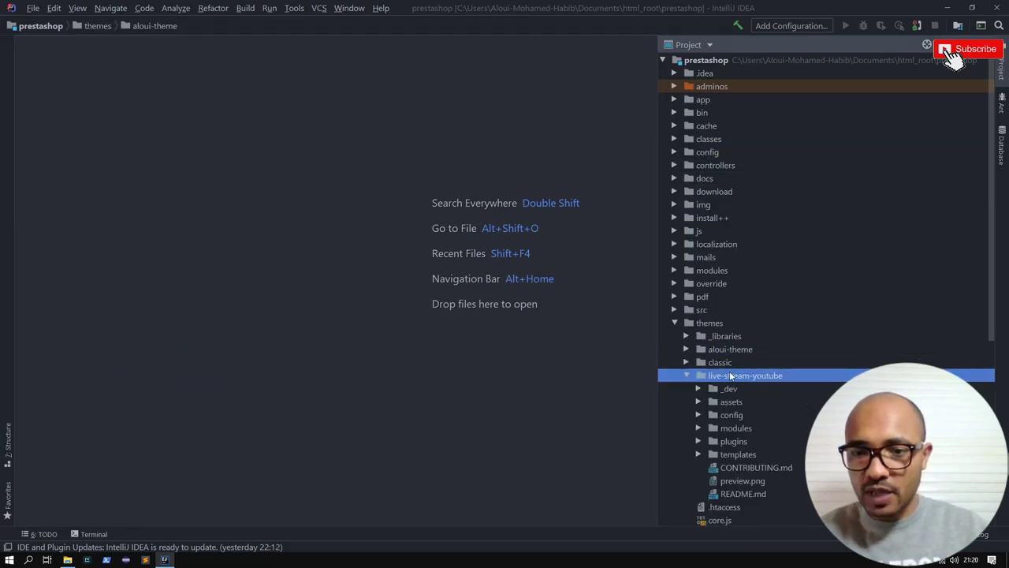
{"action": "scroll", "coordinate": [745, 260], "scroll_direction": "down", "scroll_amount": 4}
{"action": "double_click", "coordinate": [731, 232]}
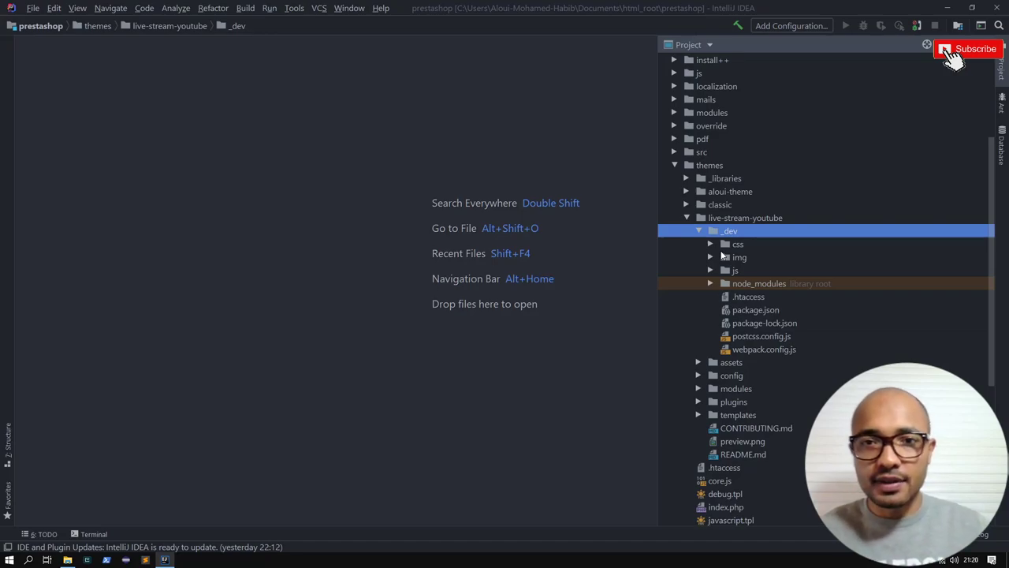
{"action": "double_click", "coordinate": [736, 248]}
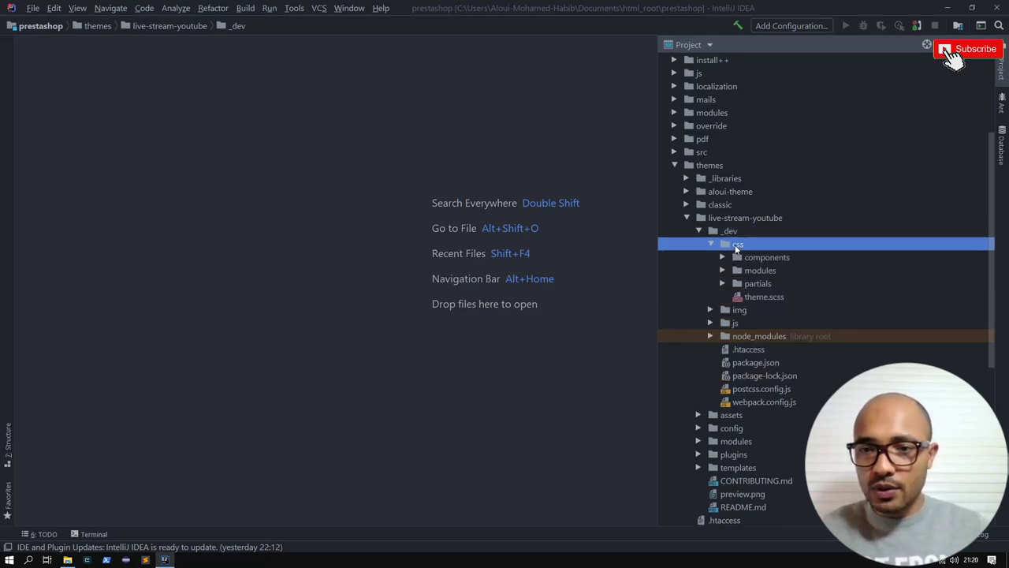
{"action": "double_click", "coordinate": [755, 298]}
Add a body rule with opacity: 0.5 at the end of theme.scss
{"action": "scroll", "coordinate": [516, 286], "scroll_direction": "down", "scroll_amount": 10}
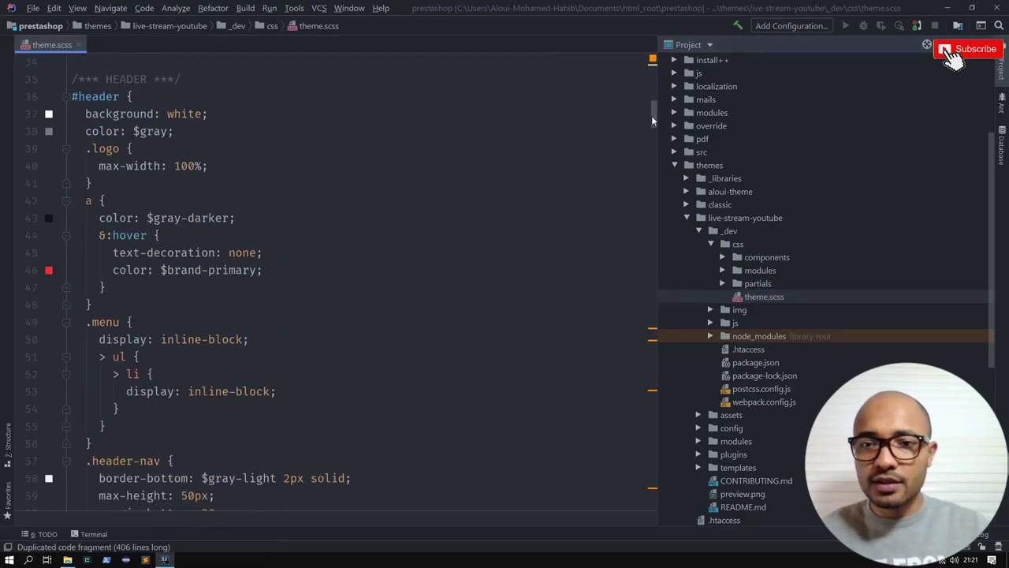
{"action": "left_click_drag", "start_coordinate": [651, 115], "coordinate": [652, 485]}
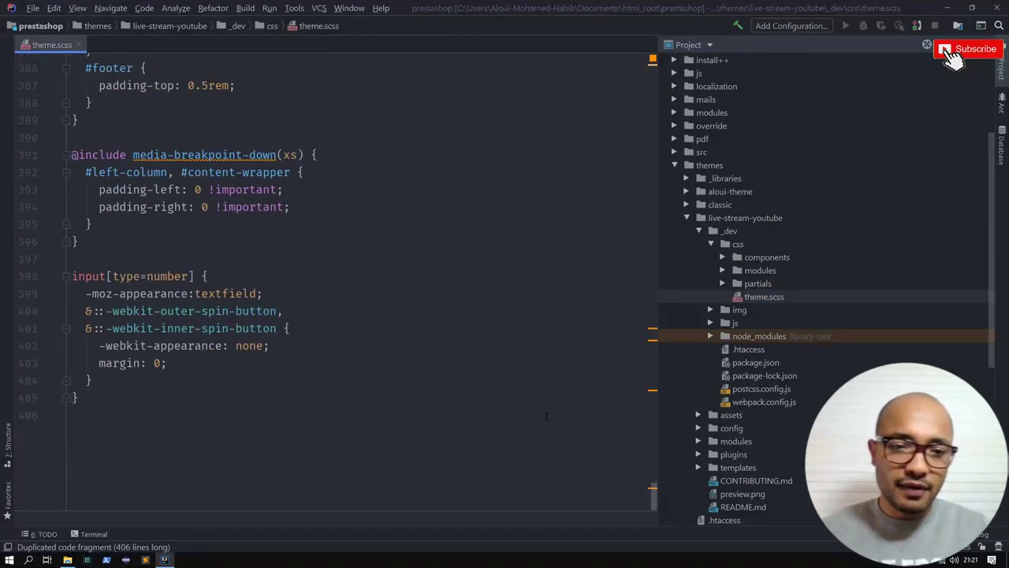
{"action": "left_click", "coordinate": [484, 397]}
{"action": "key", "text": "Return"}
{"action": "type", "text": "bofdy {"}
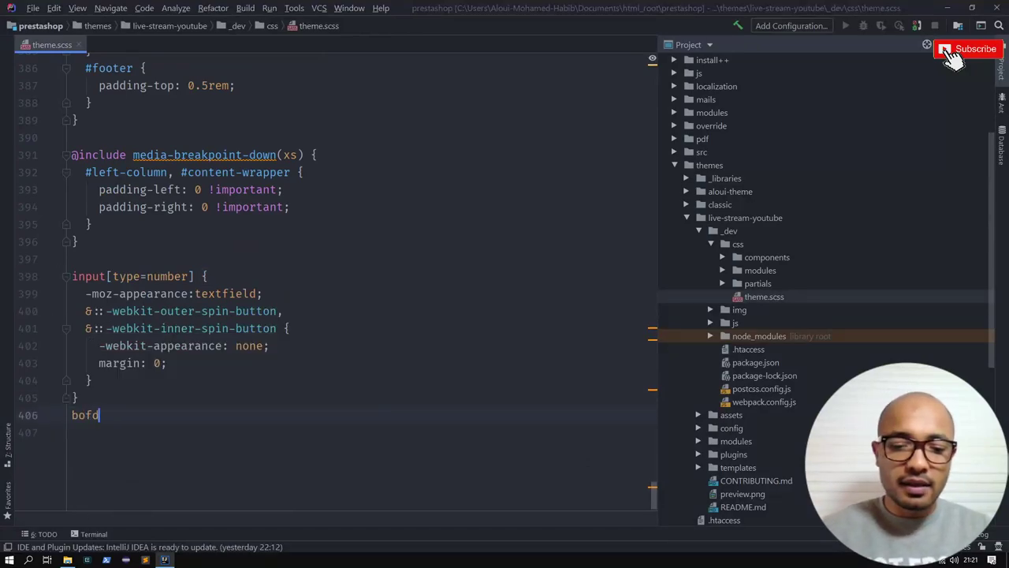
{"action": "key", "text": "BackSpace"}
{"action": "key", "text": "BackSpace"}
{"action": "key", "text": "BackSpace"}
{"action": "key", "text": "BackSpace"}
{"action": "key", "text": "BackSpace"}
{"action": "type", "text": "dy {"}
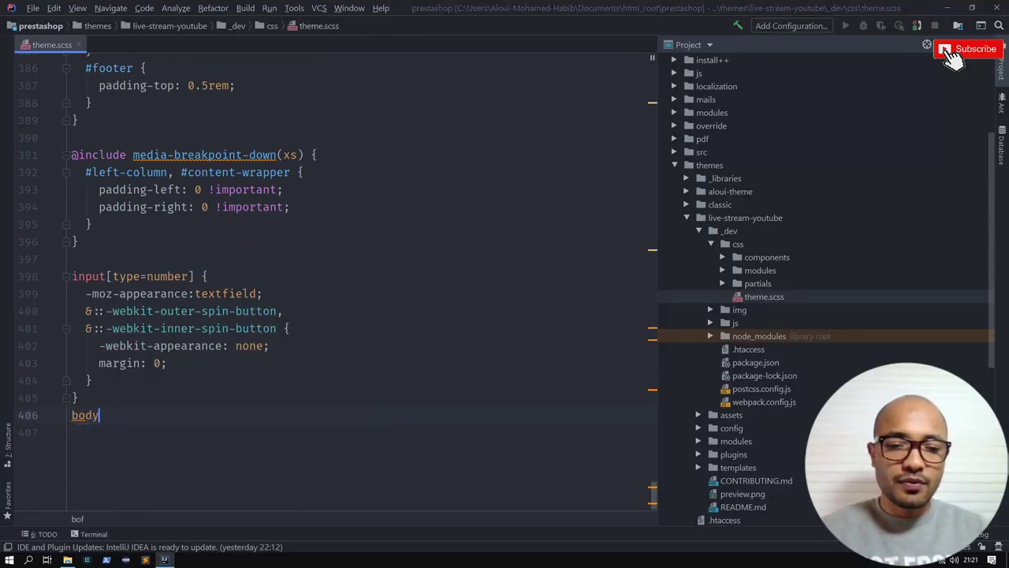
{"action": "key", "text": "Return"}
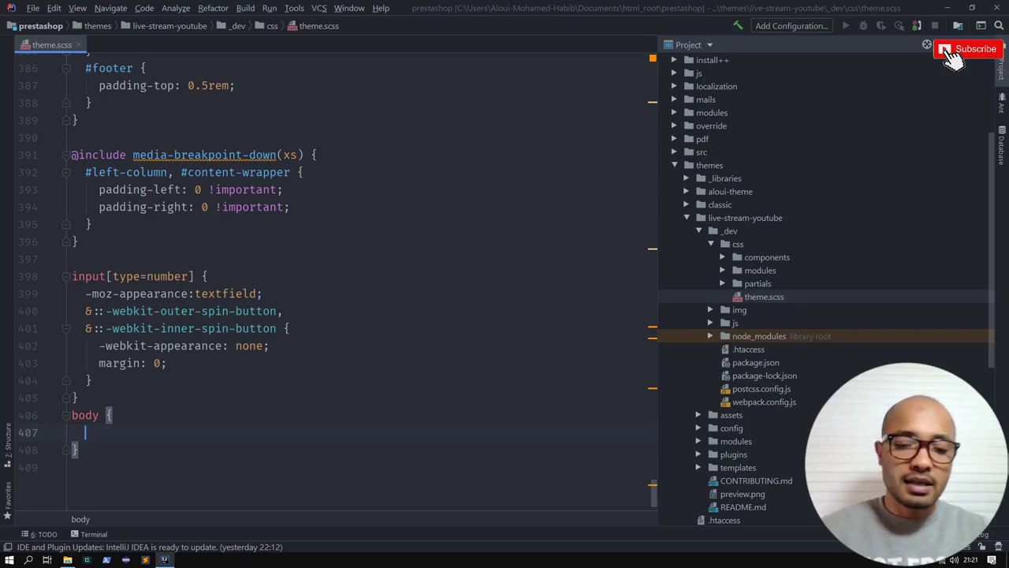
{"action": "type", "text": "opacity: 0"}
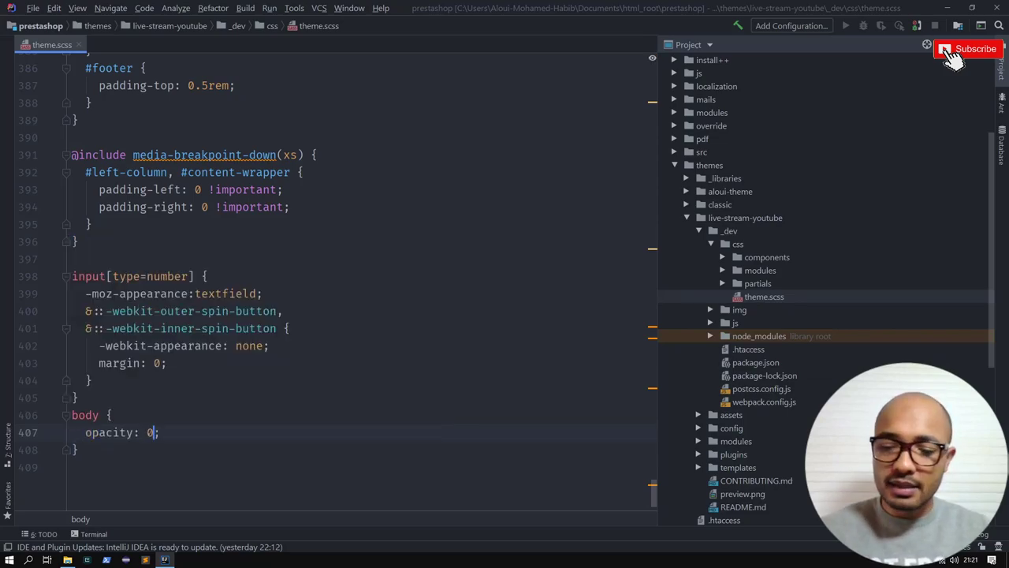
{"action": "type", "text": ".5"}
Switch to the Command Prompt and clear its output
{"action": "key", "text": "alt+Tab"}
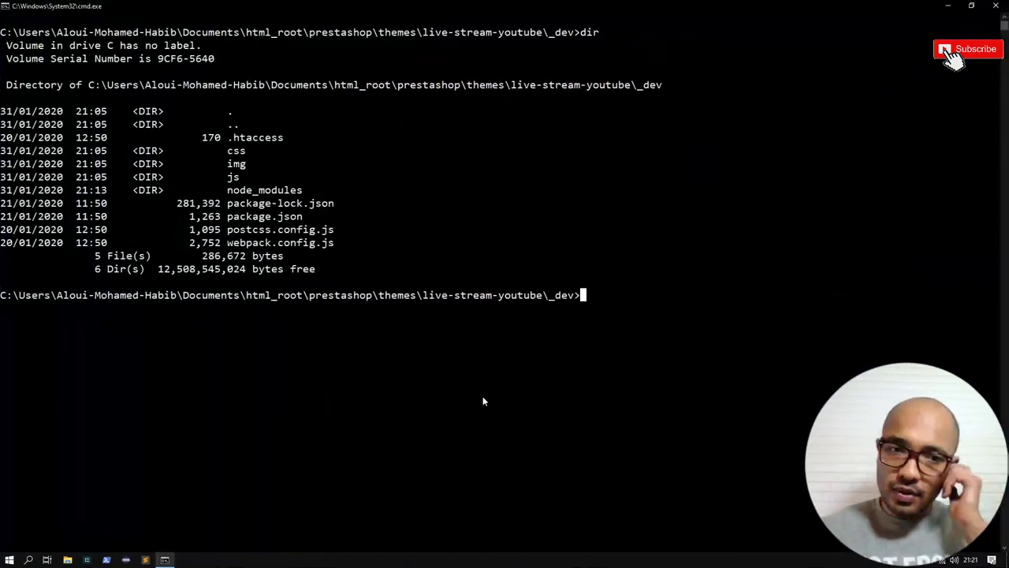
{"action": "key", "text": "ctrl+l"}
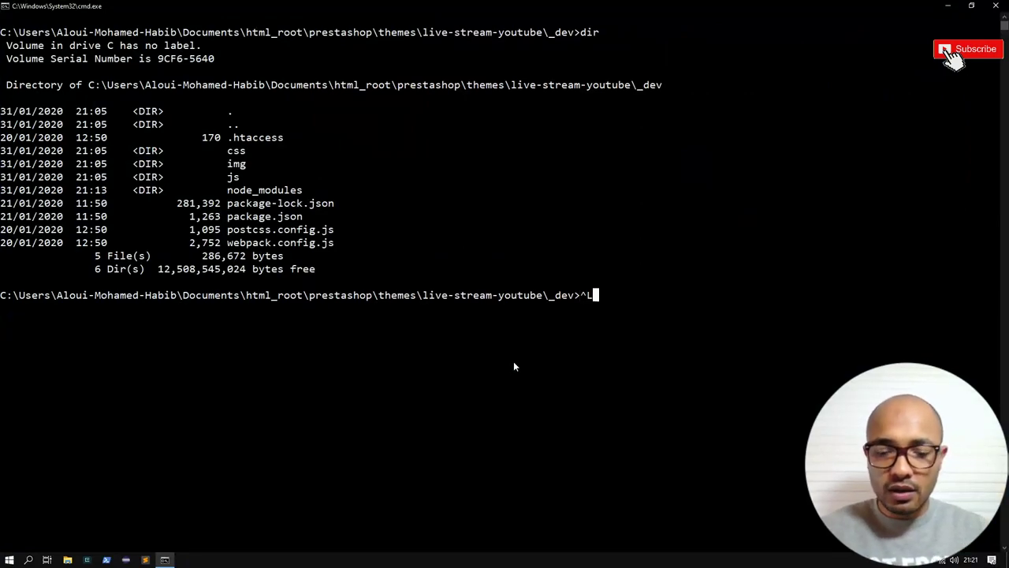
{"action": "key", "text": "BackSpace"}
{"action": "type", "text": "cvls"}
{"action": "key", "text": "Return"}
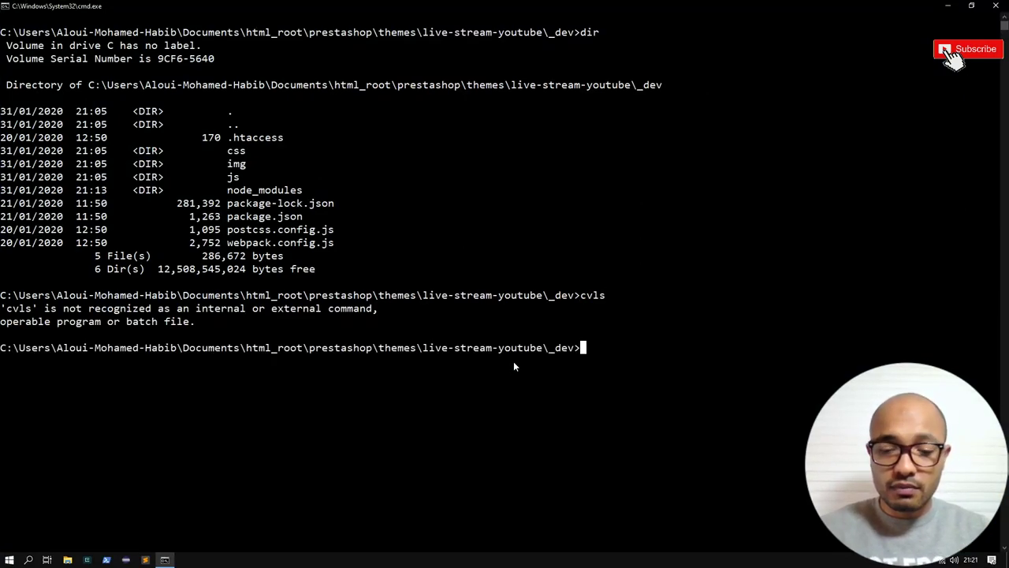
{"action": "type", "text": "cls"}
{"action": "key", "text": "Return"}
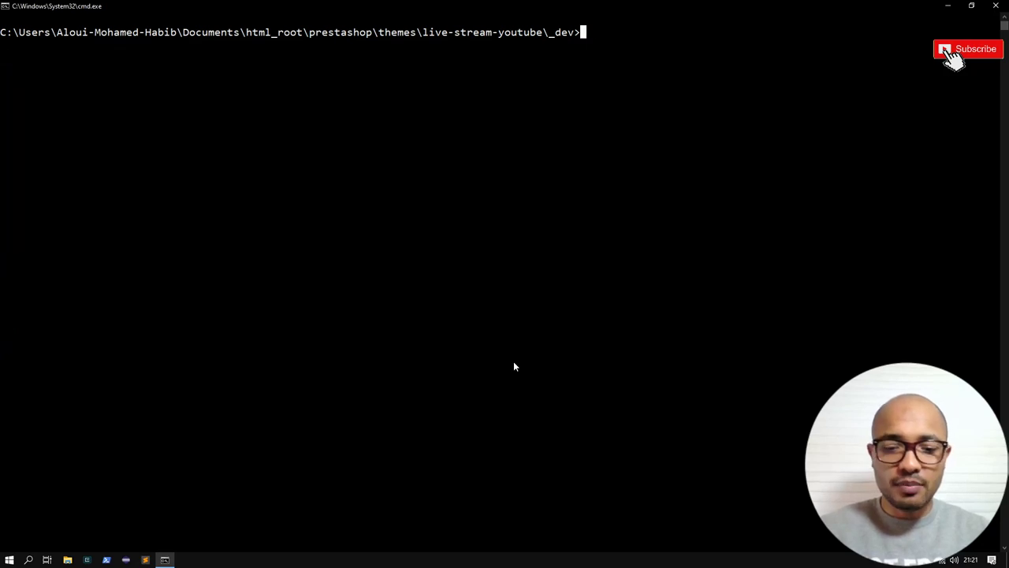
Start watching and compiling the theme assets with npm run watch in the _dev folder
{"action": "type", "text": "npm run wat"}
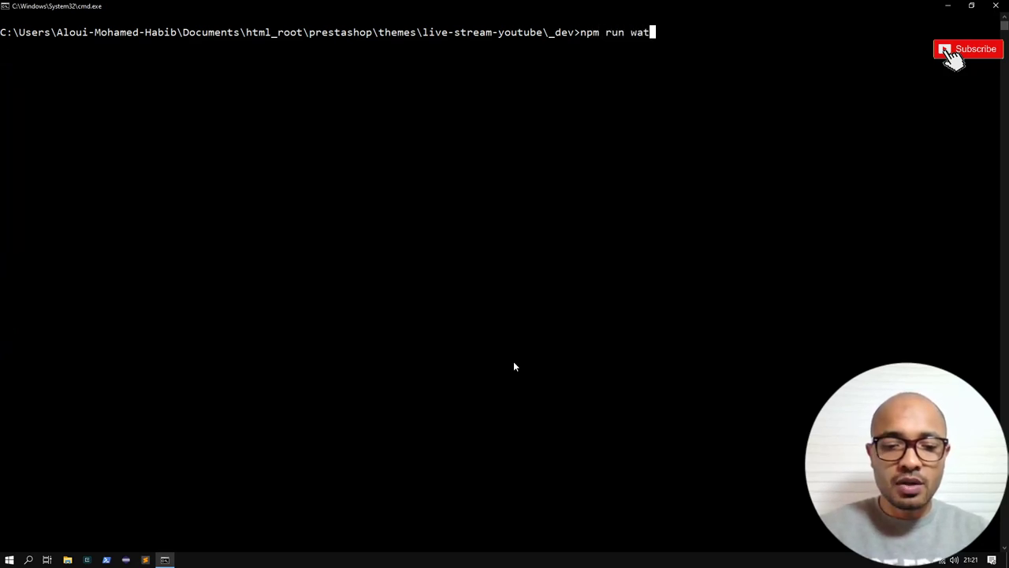
{"action": "type", "text": "ch"}
{"action": "key", "text": "Return"}
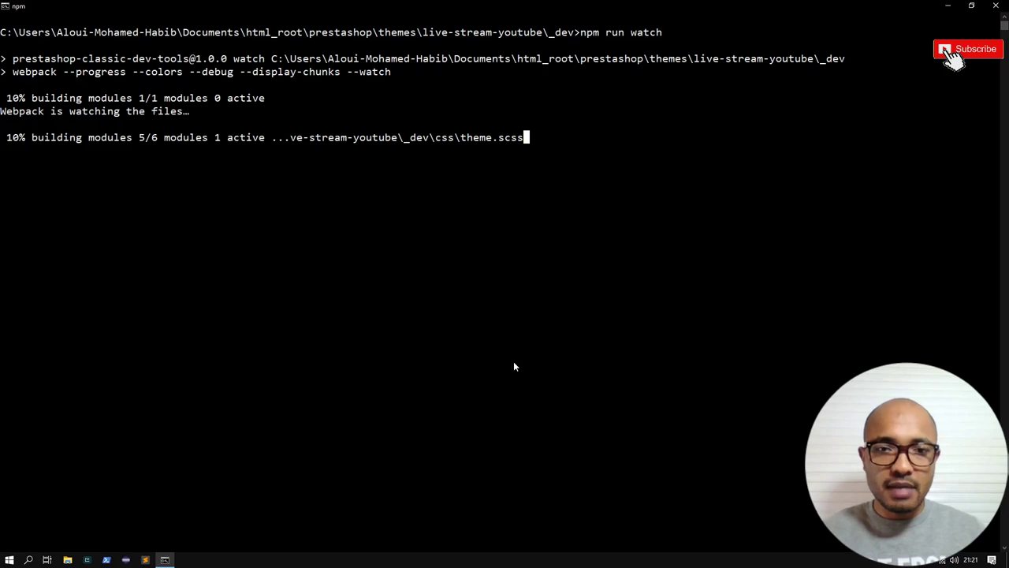
Switch to IntelliJ IDEA, collapse the css folder in the project tree, and check the compilation progress in the Command Prompt
{"action": "key", "text": "alt+Tab"}
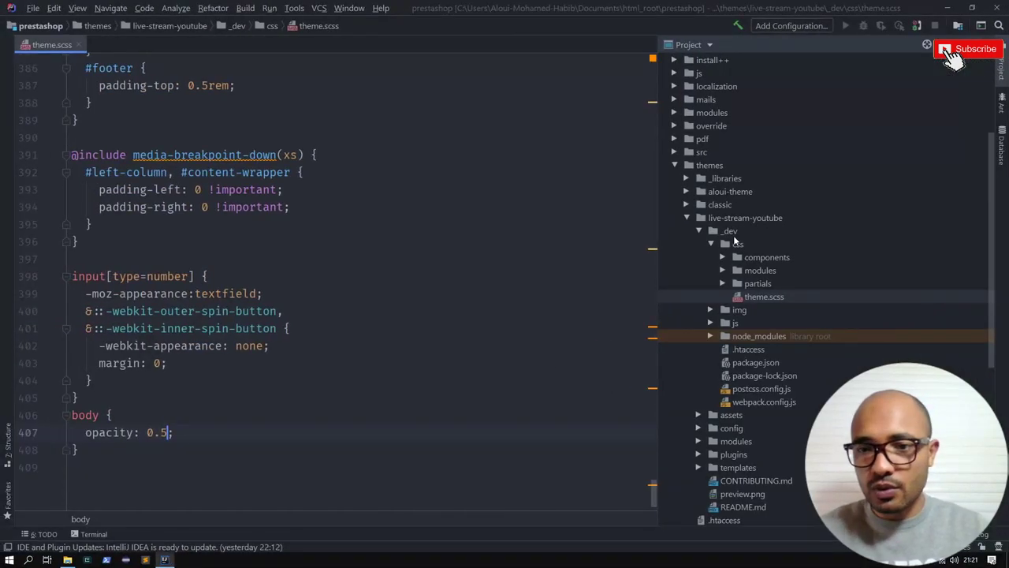
{"action": "left_click", "coordinate": [712, 244]}
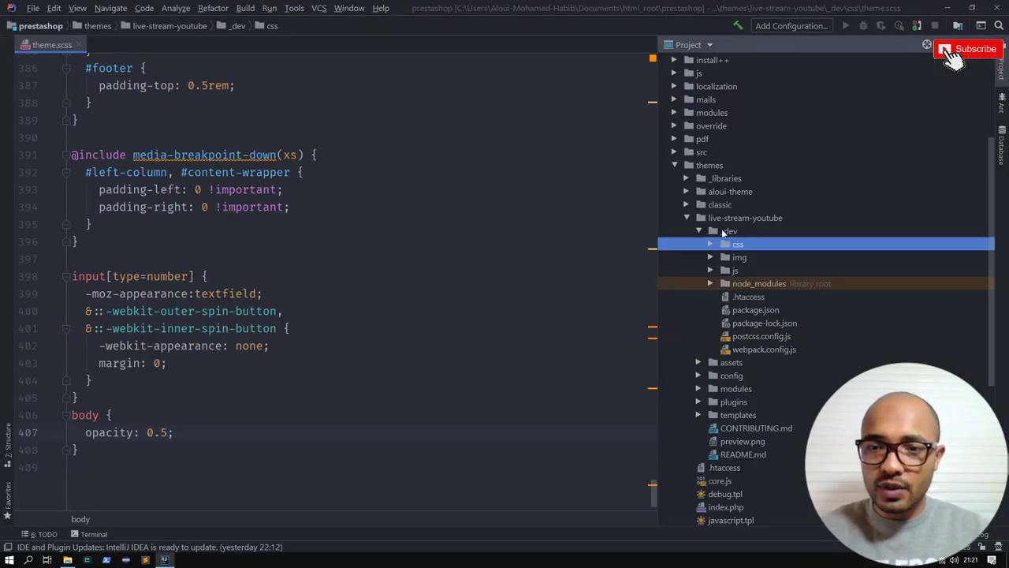
{"action": "key", "text": "alt+Tab"}
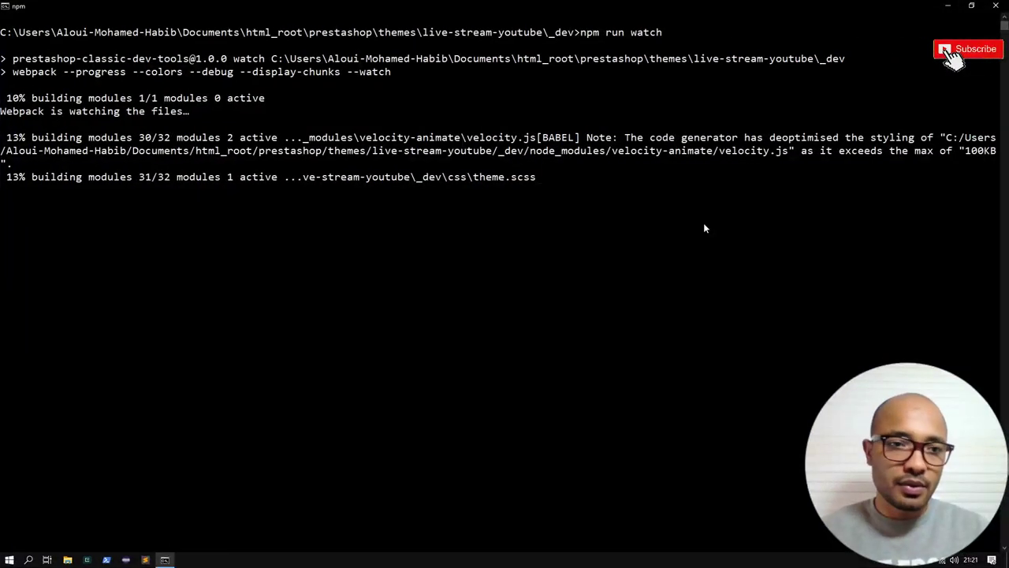
{"action": "key", "text": "alt+Tab"}
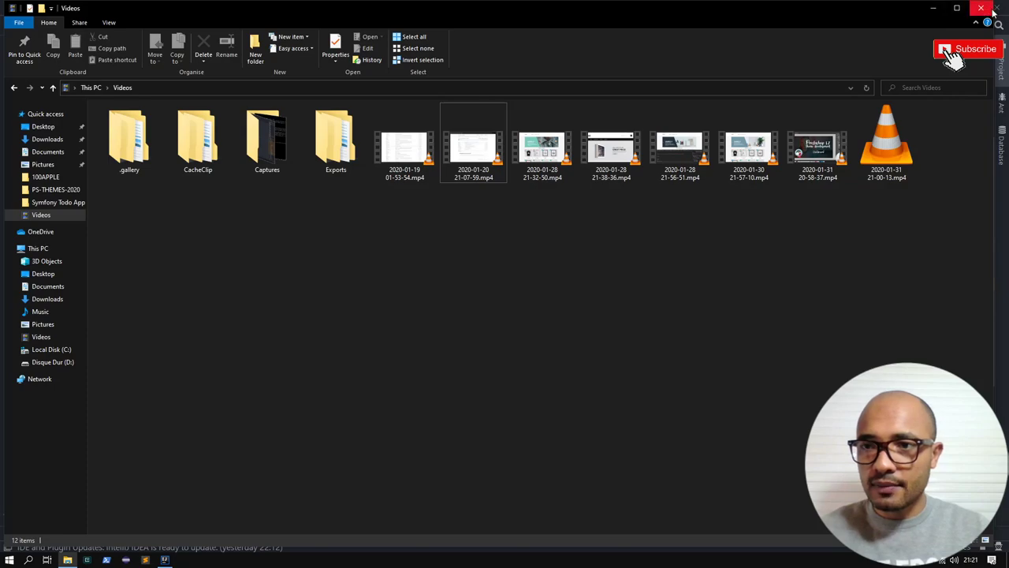
{"action": "key", "text": "alt+Tab"}
{"action": "key", "text": "Escape"}
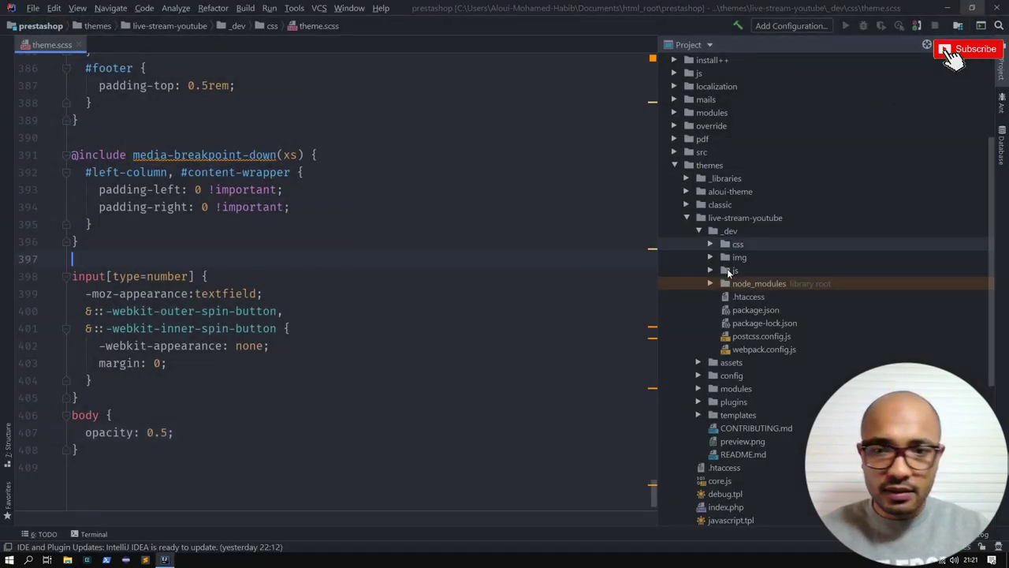
Open webpack.config.js and package.json from the _dev folder and examine the devDependencies listed in package.json
{"action": "left_click", "coordinate": [723, 233]}
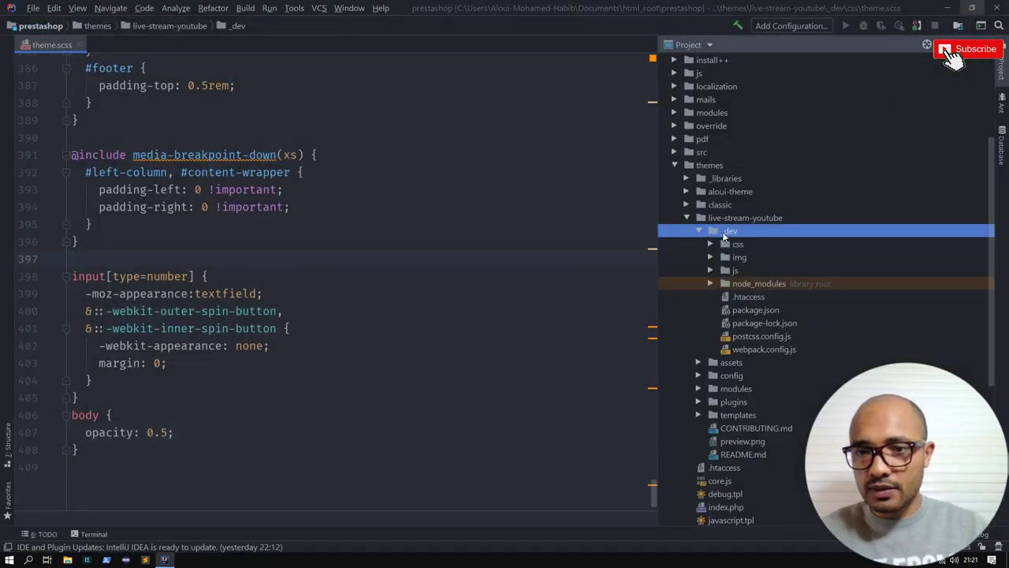
{"action": "double_click", "coordinate": [755, 348]}
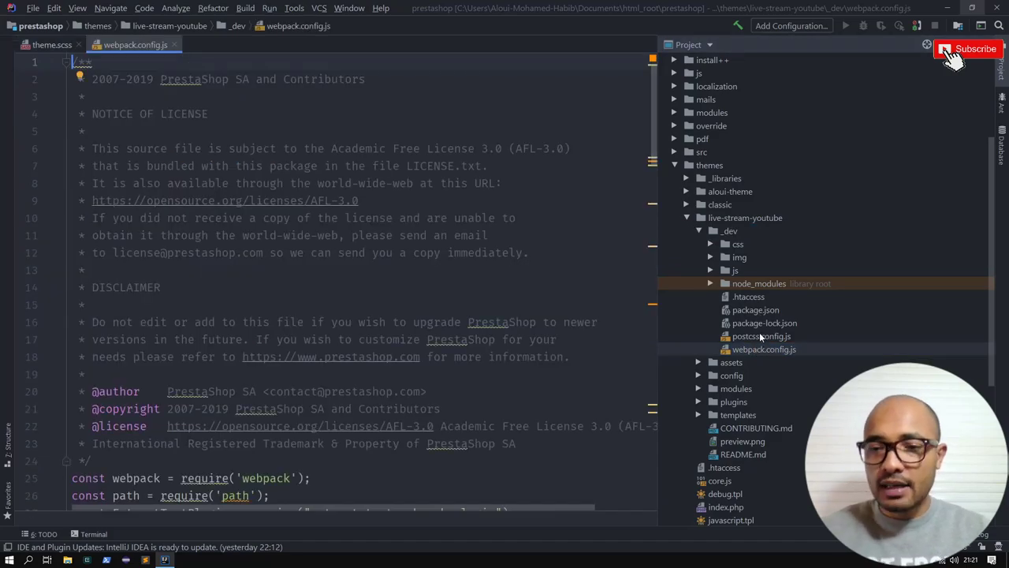
{"action": "double_click", "coordinate": [754, 310]}
{"action": "scroll", "coordinate": [406, 310], "scroll_direction": "down", "scroll_amount": 5}
{"action": "scroll", "coordinate": [407, 310], "scroll_direction": "up", "scroll_amount": 5}
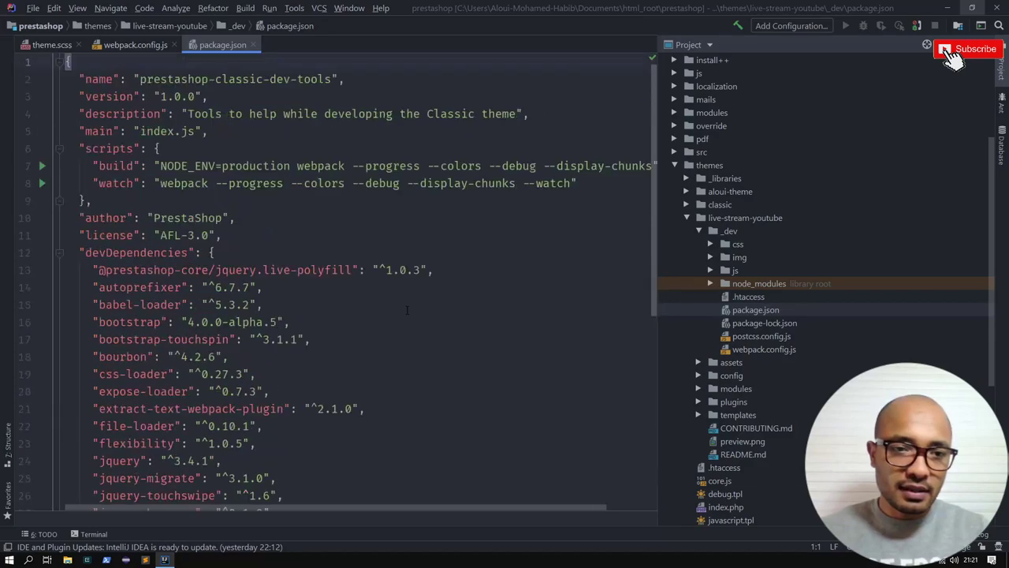
{"action": "scroll", "coordinate": [407, 310], "scroll_direction": "down", "scroll_amount": 6}
{"action": "left_click_drag", "start_coordinate": [284, 391], "coordinate": [66, 96]}
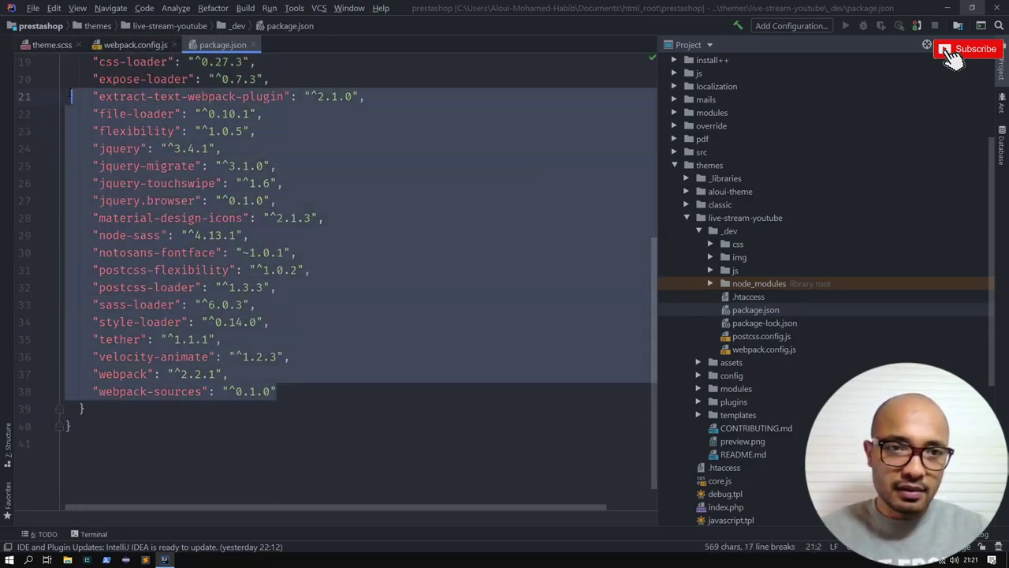
{"action": "left_click", "coordinate": [726, 284]}
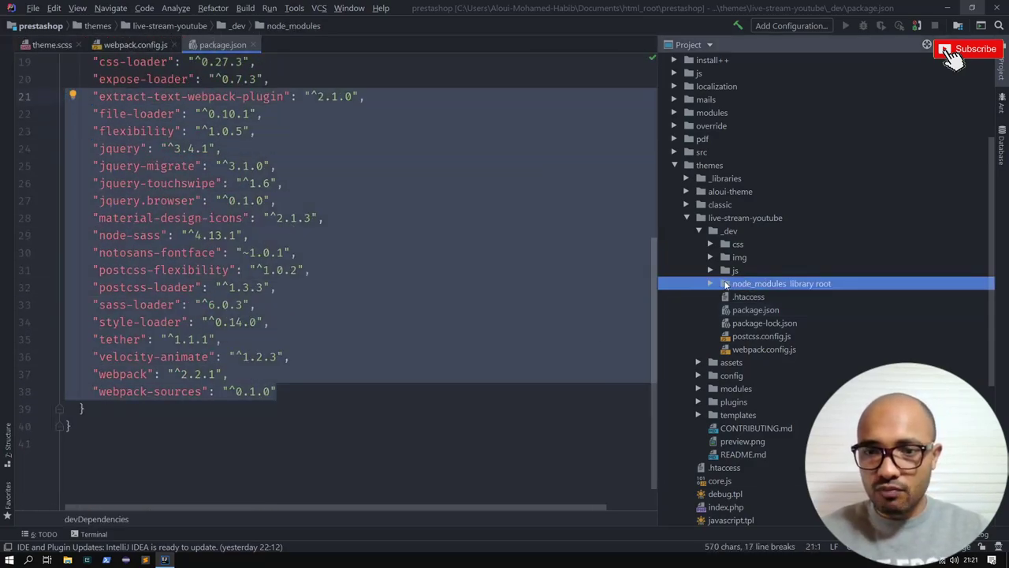
{"action": "scroll", "coordinate": [381, 306], "scroll_direction": "up", "scroll_amount": 6}
Review the loader, externals and plugin settings in webpack.config.js
{"action": "left_click", "coordinate": [175, 51]}
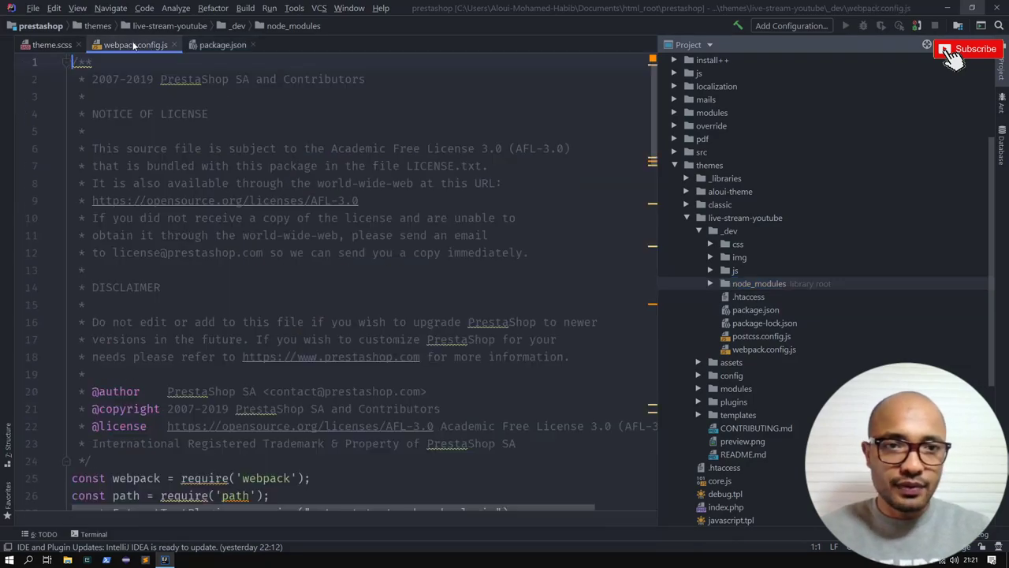
{"action": "scroll", "coordinate": [207, 250], "scroll_direction": "down", "scroll_amount": 19}
{"action": "scroll", "coordinate": [207, 250], "scroll_direction": "down", "scroll_amount": 5}
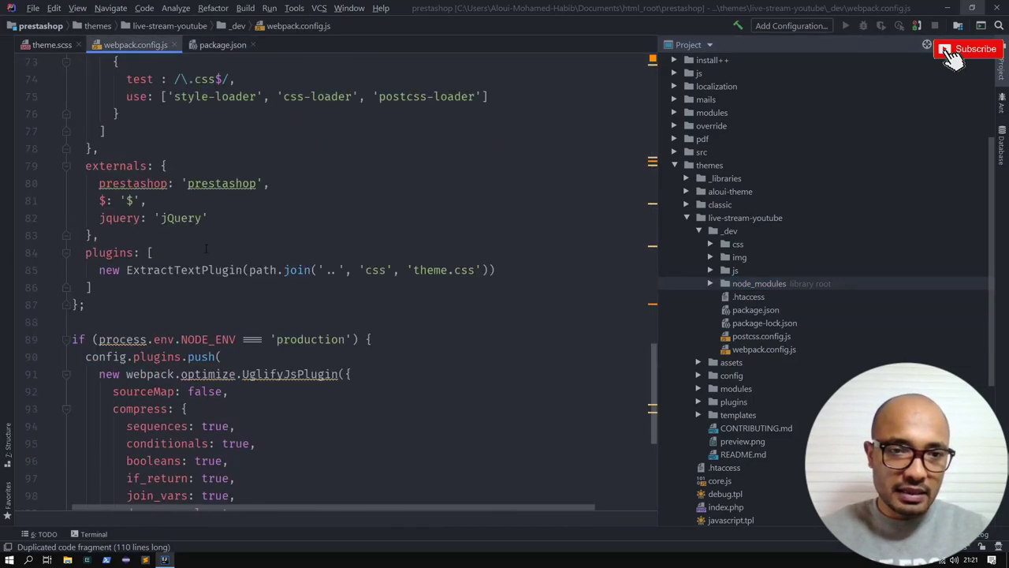
{"action": "scroll", "coordinate": [255, 221], "scroll_direction": "up", "scroll_amount": 7}
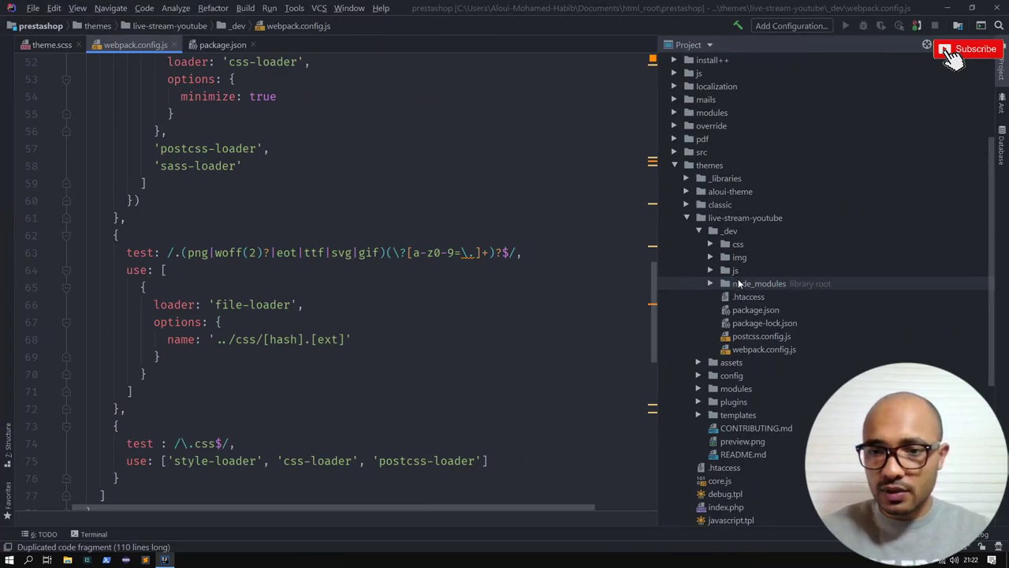
Return to package.json and examine the watch entry in its scripts section
{"action": "double_click", "coordinate": [755, 310]}
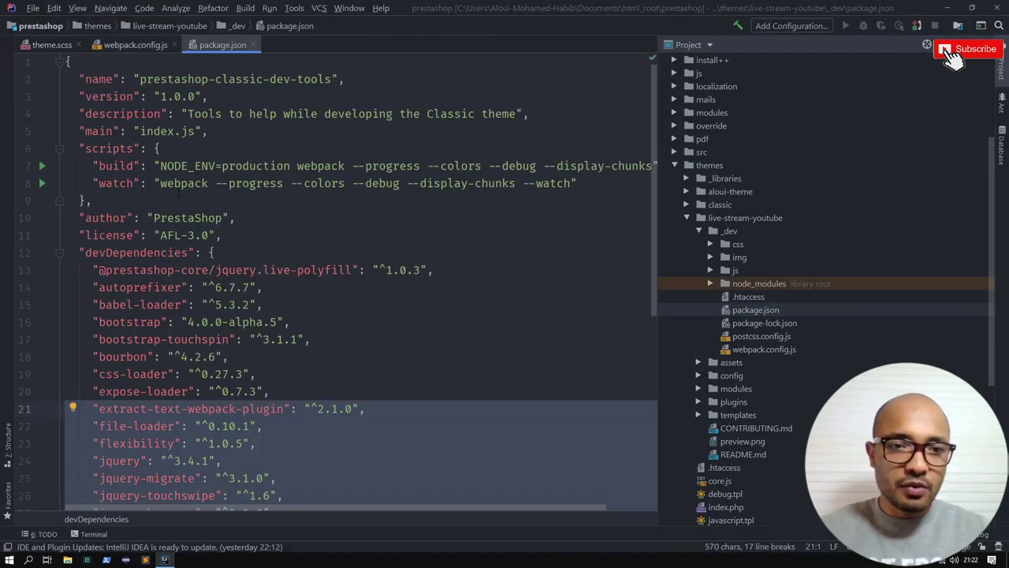
{"action": "double_click", "coordinate": [116, 183]}
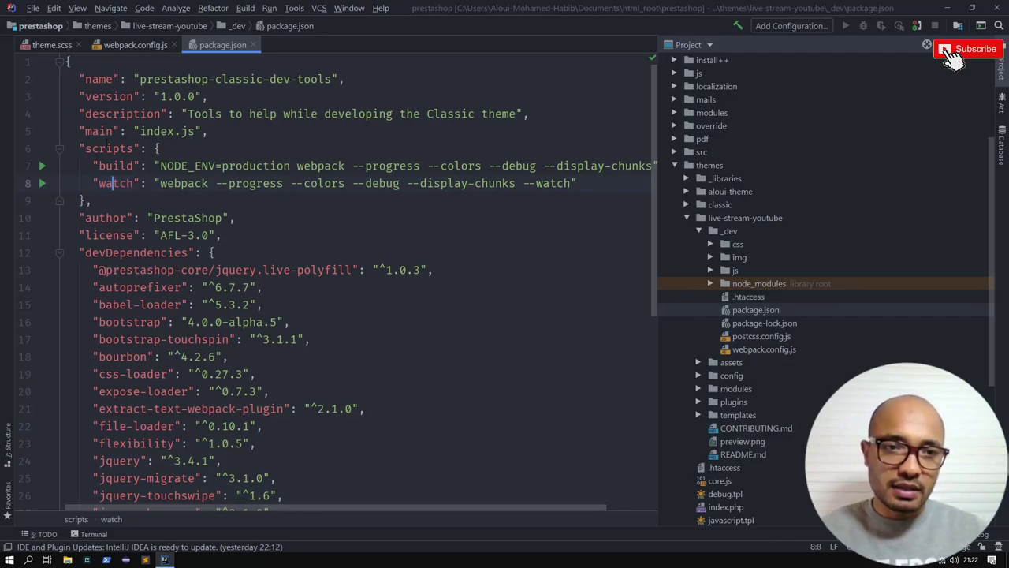
{"action": "double_click", "coordinate": [109, 148]}
Switch to Chrome and reload the shop's home page to check the compiled body style
{"action": "key", "text": "alt+Tab"}
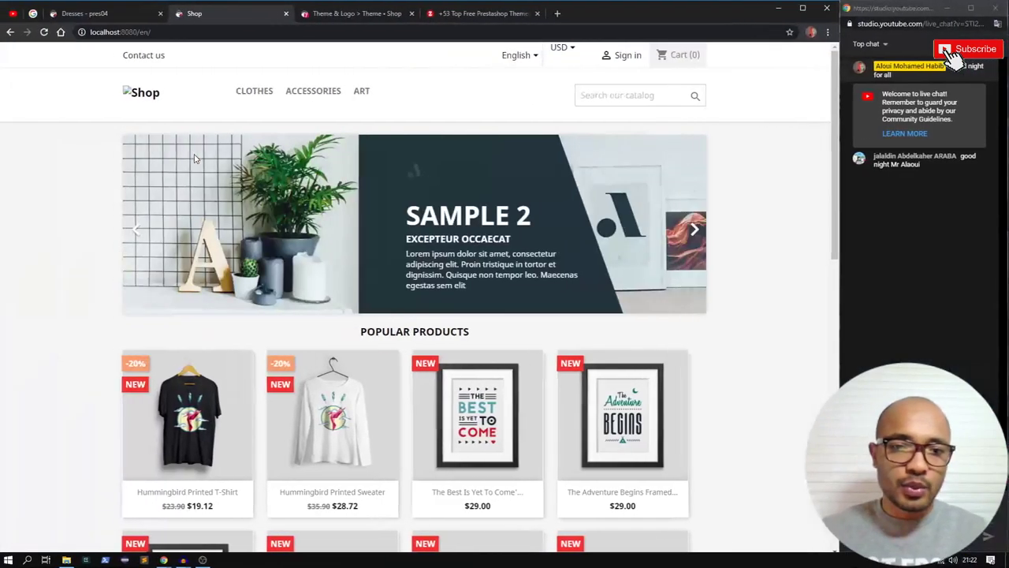
{"action": "key", "text": "F5"}
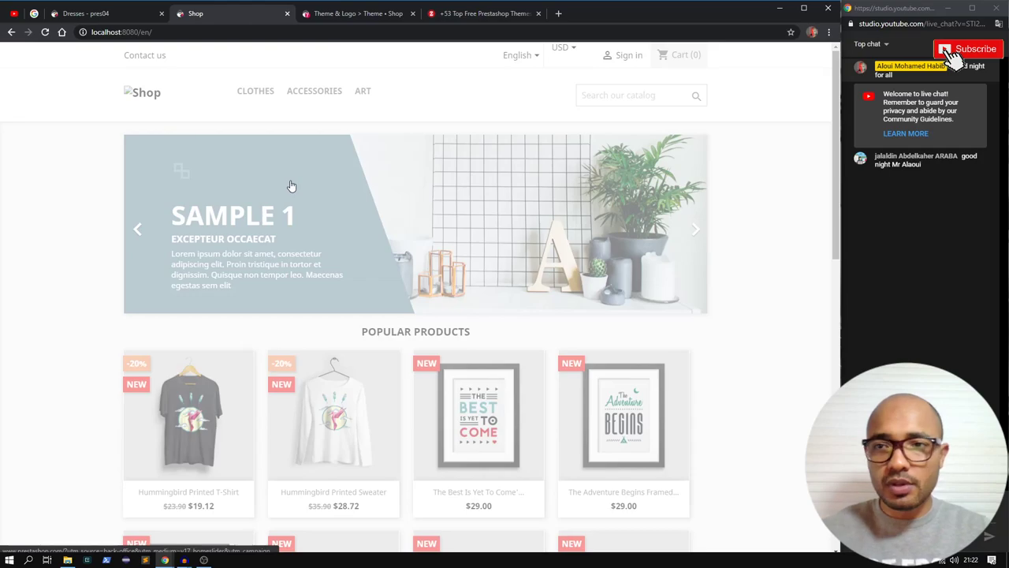
Switch to IntelliJ IDEA, close webpack.config.js and package.json, and delete the body opacity rule from theme.scss
{"action": "key", "text": "alt+Tab"}
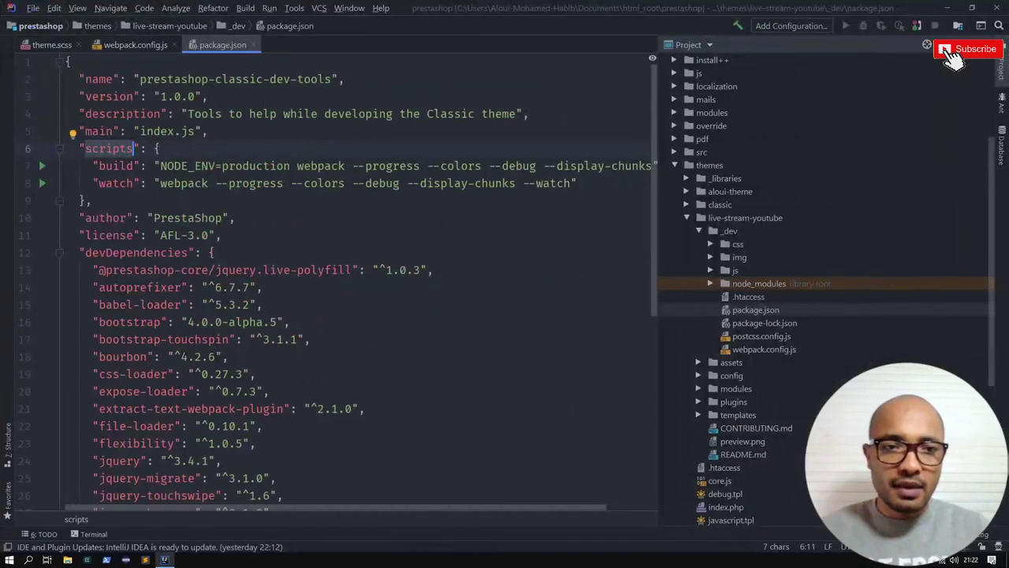
{"action": "left_click", "coordinate": [174, 45]}
{"action": "left_click_drag", "start_coordinate": [109, 447], "coordinate": [72, 415]}
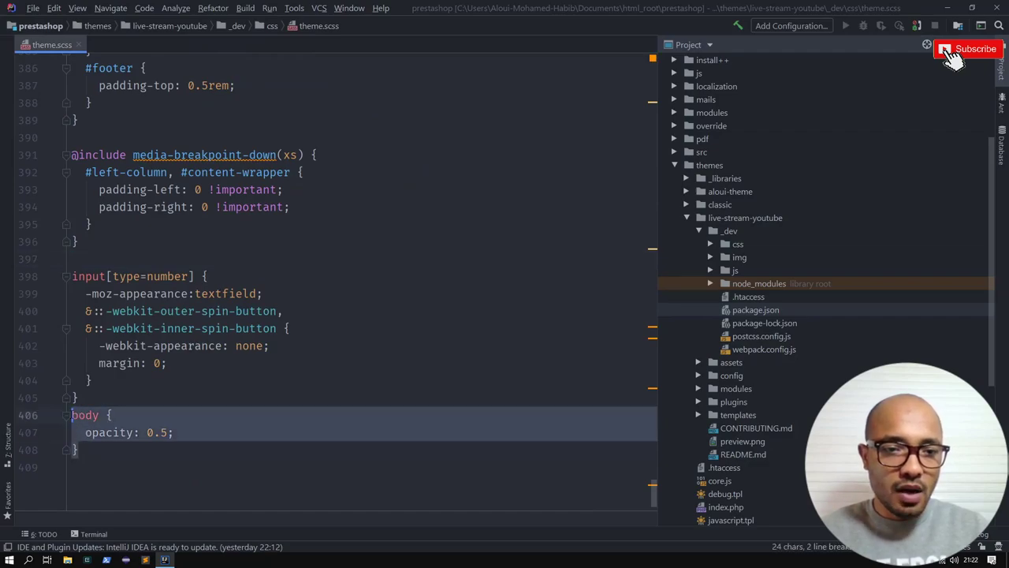
{"action": "key", "text": "BackSpace"}
Return to Chrome and reload the shop's home page to check it without the opacity rule
{"action": "key", "text": "alt+Tab"}
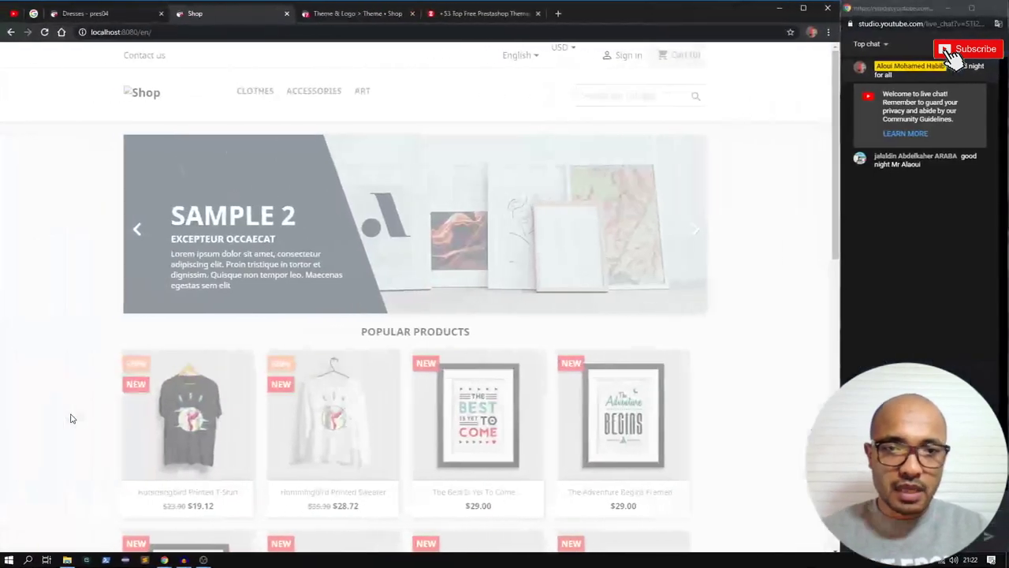
{"action": "left_click", "coordinate": [36, 14]}
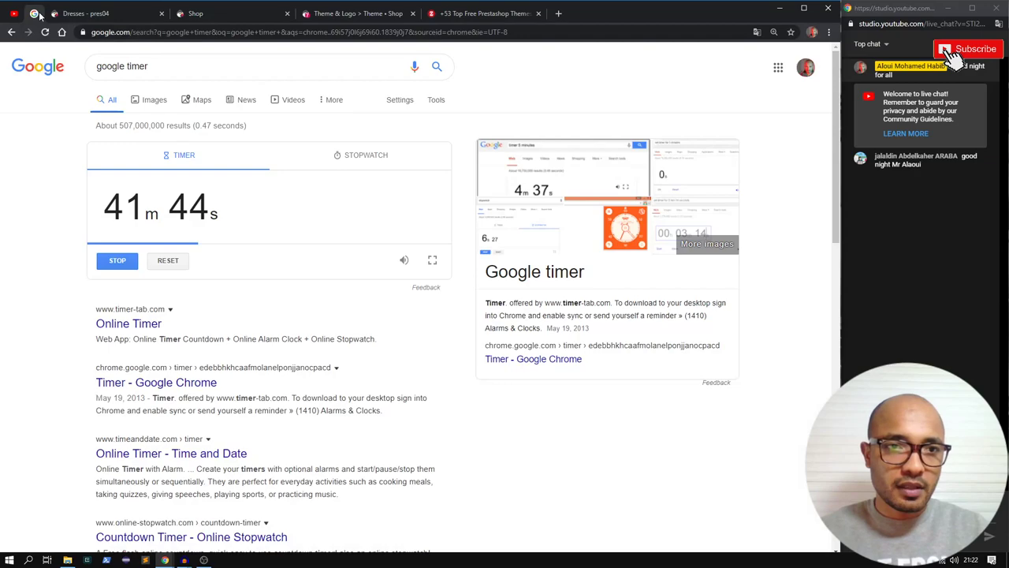
{"action": "left_click", "coordinate": [205, 13]}
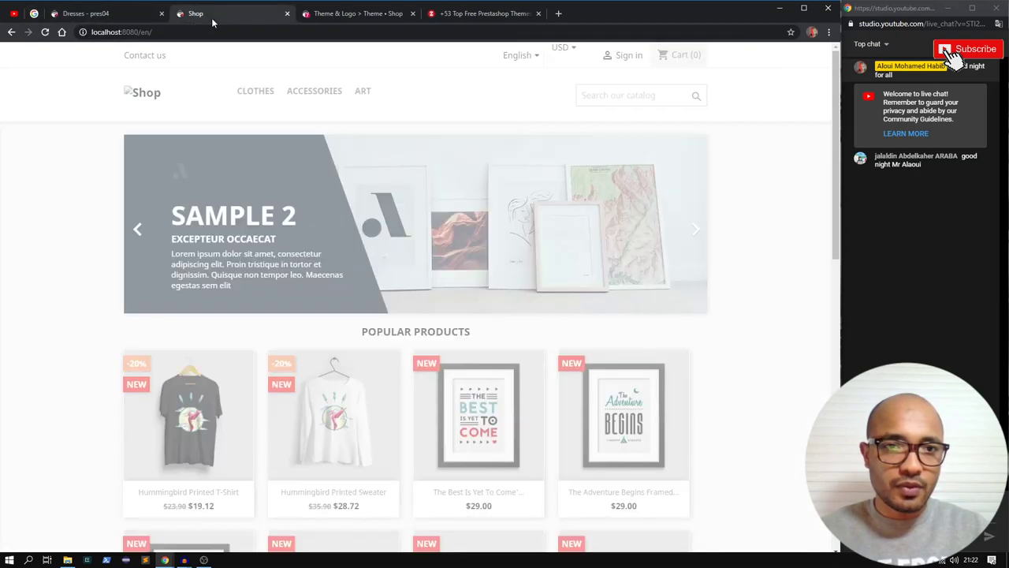
{"action": "key", "text": "F5"}
Close the Zerotheme free PrestaShop themes page, keeping the demo, shop and Theme & Logo pages open
{"action": "left_click", "coordinate": [344, 23]}
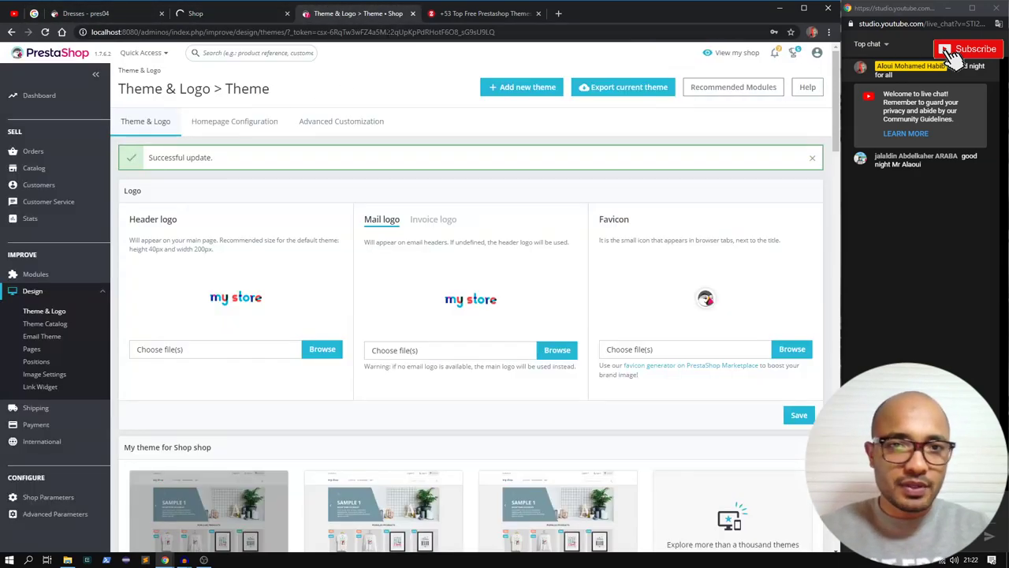
{"action": "left_click_drag", "start_coordinate": [461, 14], "coordinate": [335, 13]}
{"action": "scroll", "coordinate": [298, 168], "scroll_direction": "up", "scroll_amount": 2}
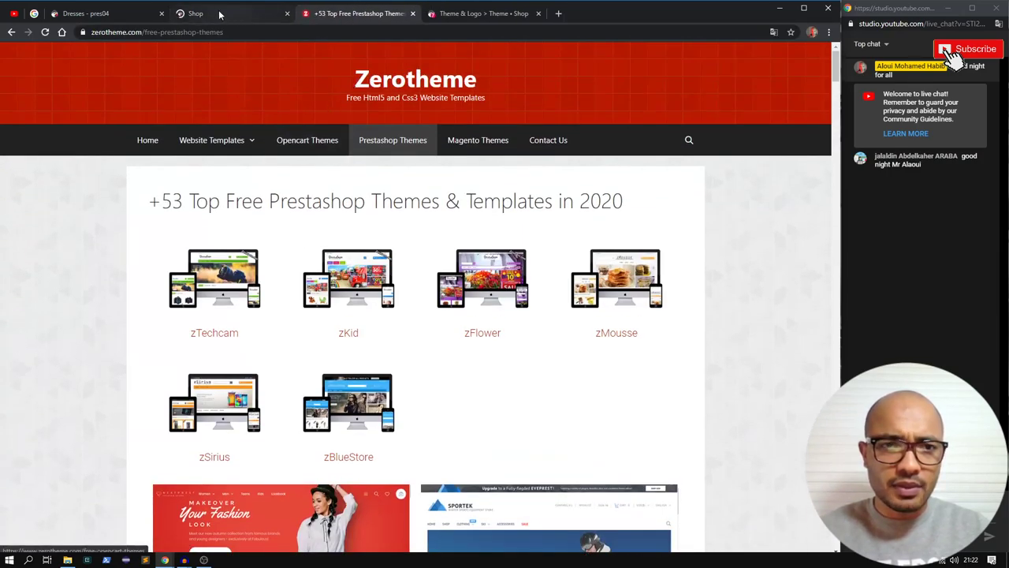
{"action": "left_click", "coordinate": [115, 14]}
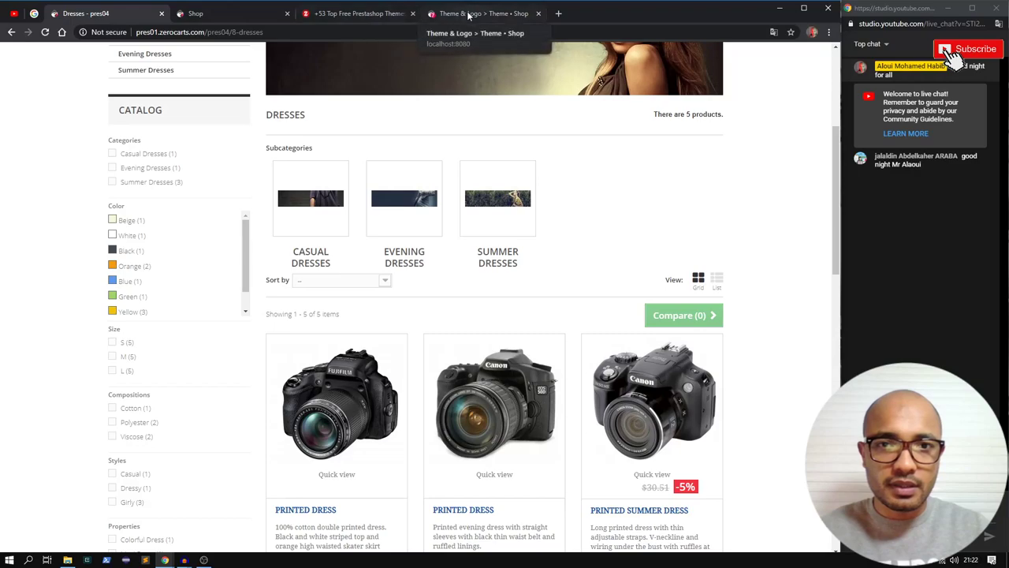
{"action": "left_click_drag", "start_coordinate": [416, 14], "coordinate": [379, 14]}
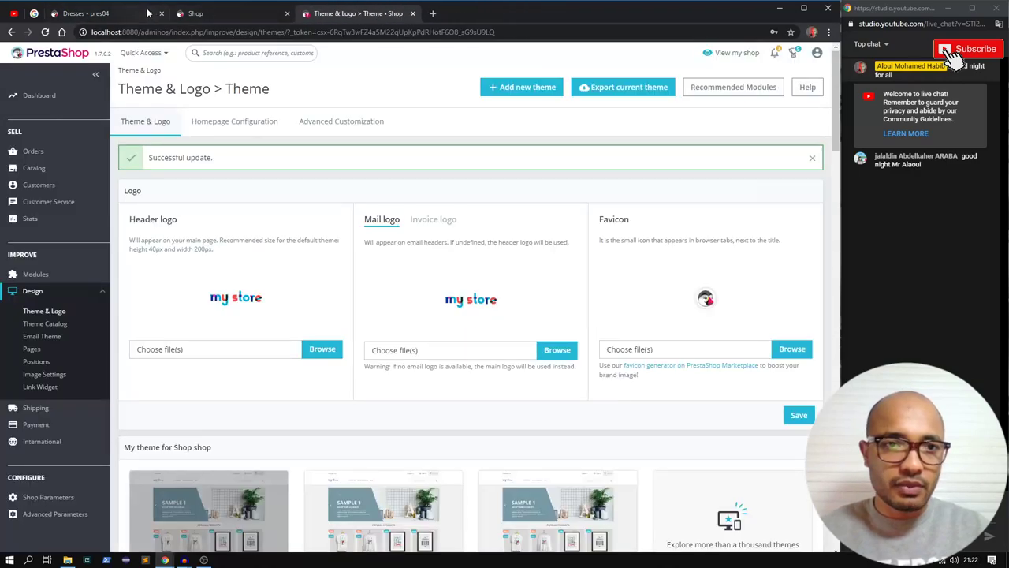
Show the pres04 demo page and inspect the phone number element in its header bar with the developer tools
{"action": "left_click", "coordinate": [110, 14]}
{"action": "scroll", "coordinate": [289, 196], "scroll_direction": "up", "scroll_amount": 4}
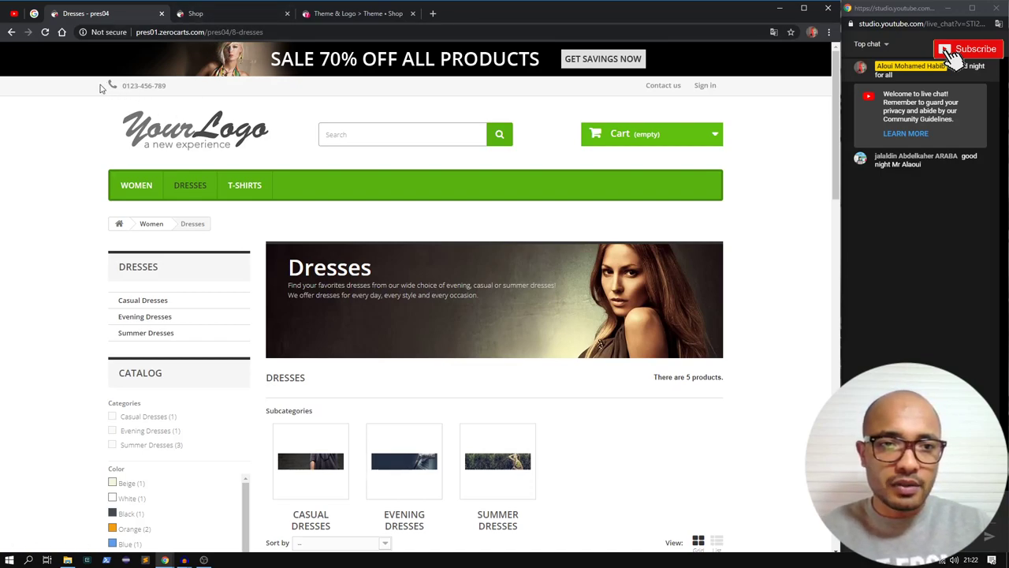
{"action": "left_click_drag", "start_coordinate": [101, 88], "coordinate": [164, 84]}
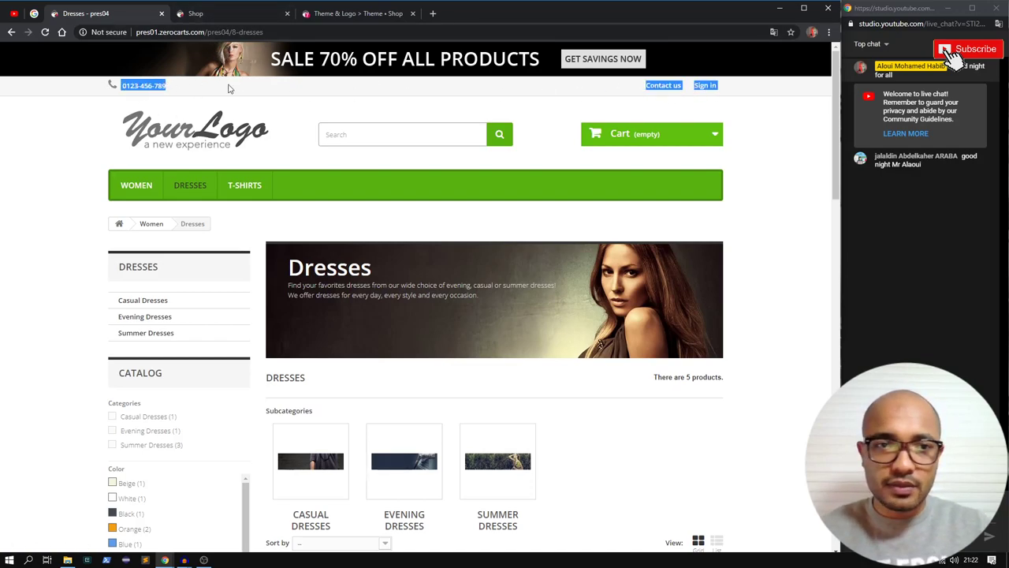
{"action": "left_click", "coordinate": [174, 91]}
{"action": "right_click", "coordinate": [145, 85]}
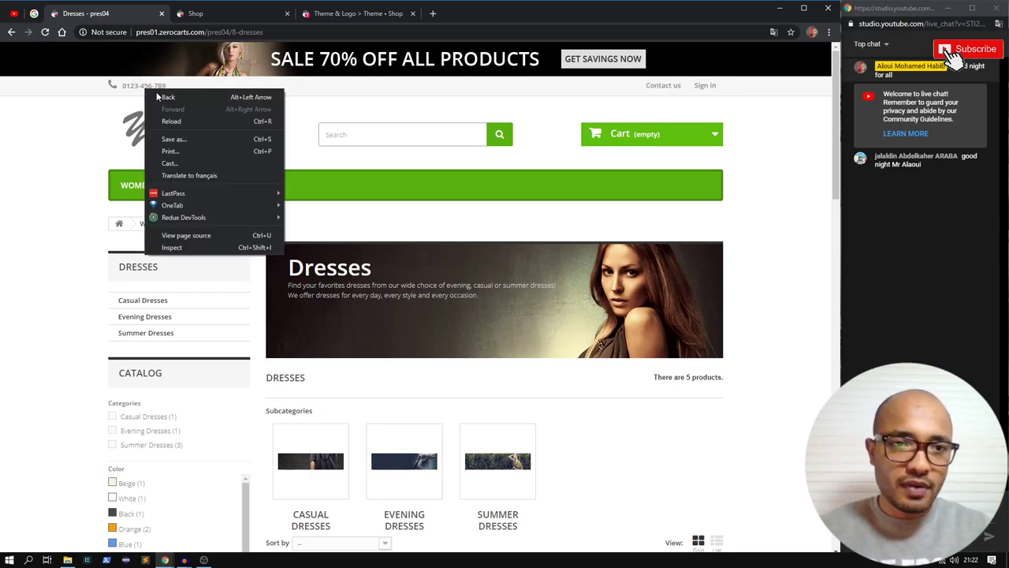
{"action": "left_click", "coordinate": [175, 247]}
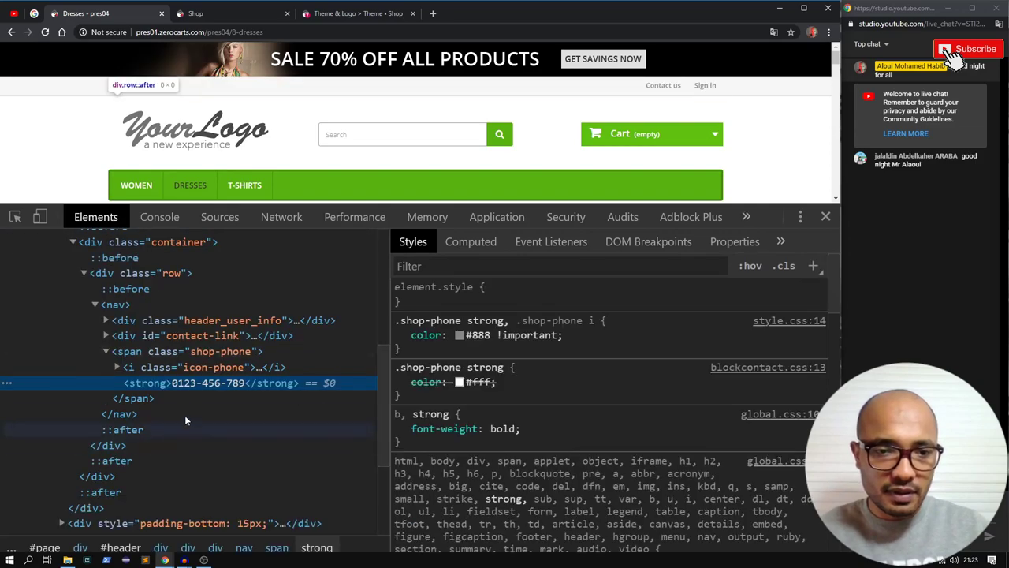
{"action": "left_click", "coordinate": [202, 337]}
Reload the shop's home page and return to the back office's Theme & Logo page
{"action": "left_click", "coordinate": [226, 18]}
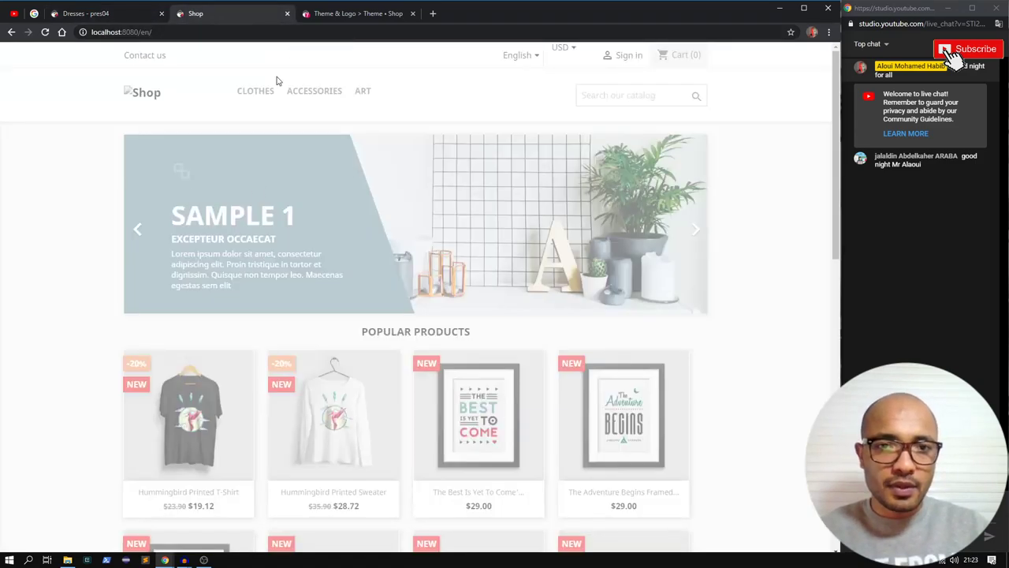
{"action": "key", "text": "F5"}
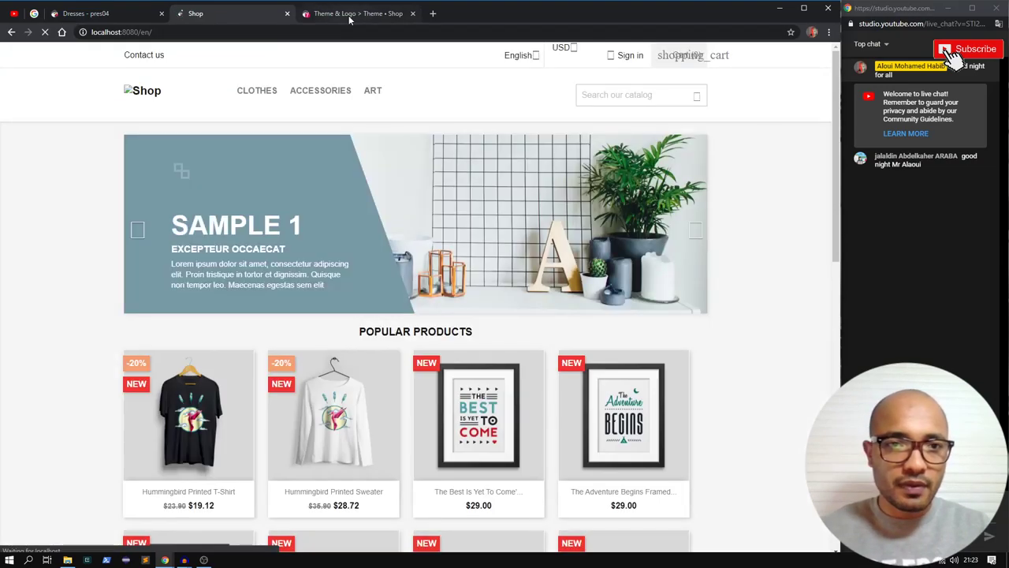
{"action": "left_click", "coordinate": [345, 17]}
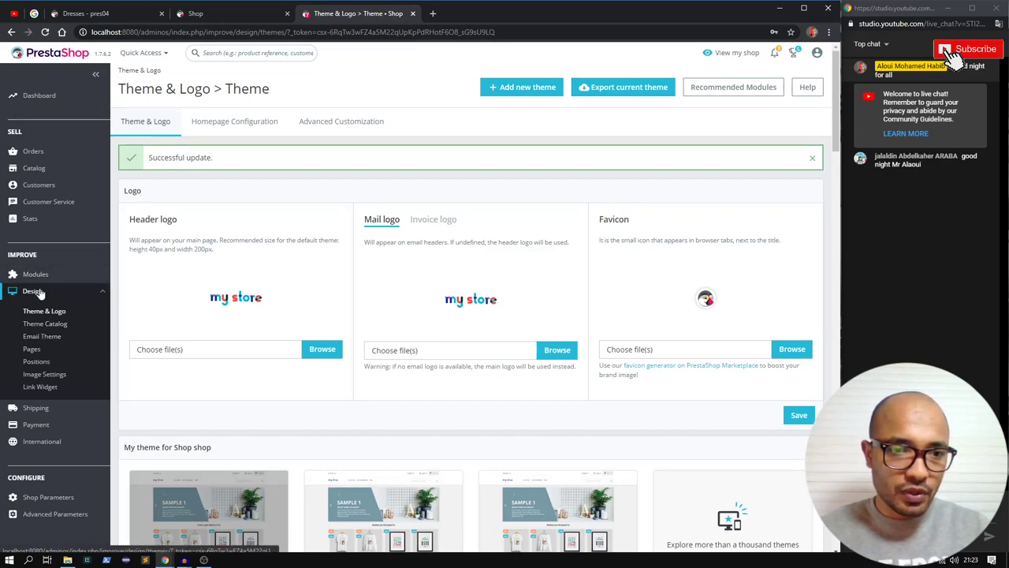
Open the design Positions page, filter it to the Contact information module and highlight the displayFooter and displayNav1 hook names
{"action": "left_click", "coordinate": [33, 349]}
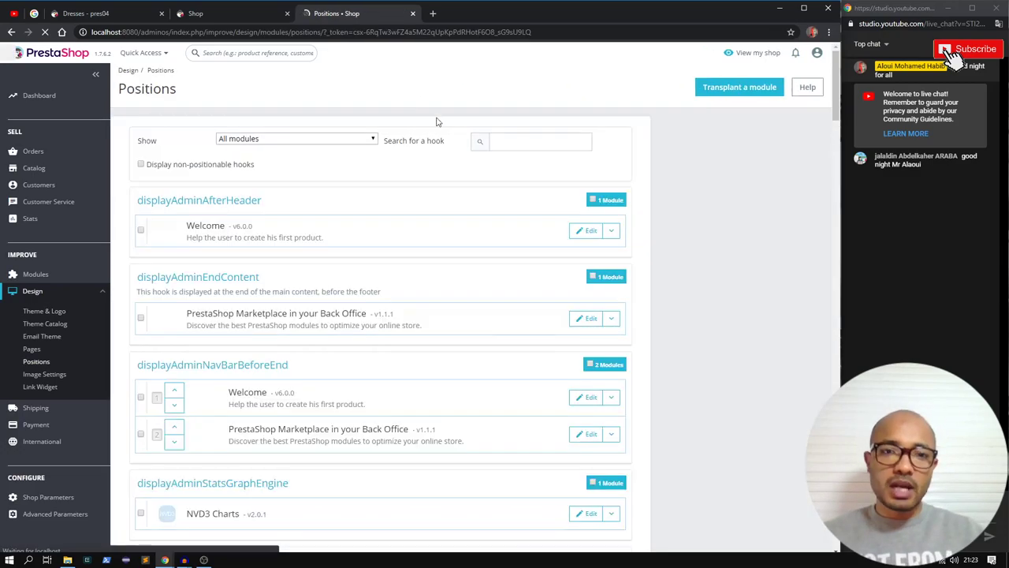
{"action": "left_click", "coordinate": [536, 142]}
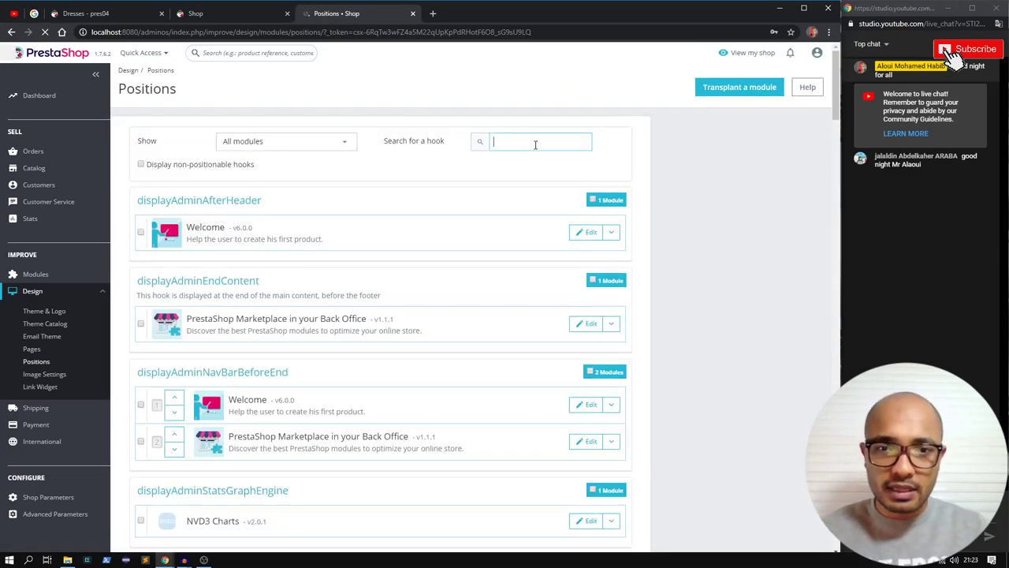
{"action": "left_click", "coordinate": [298, 145]}
{"action": "type", "text": "contact"}
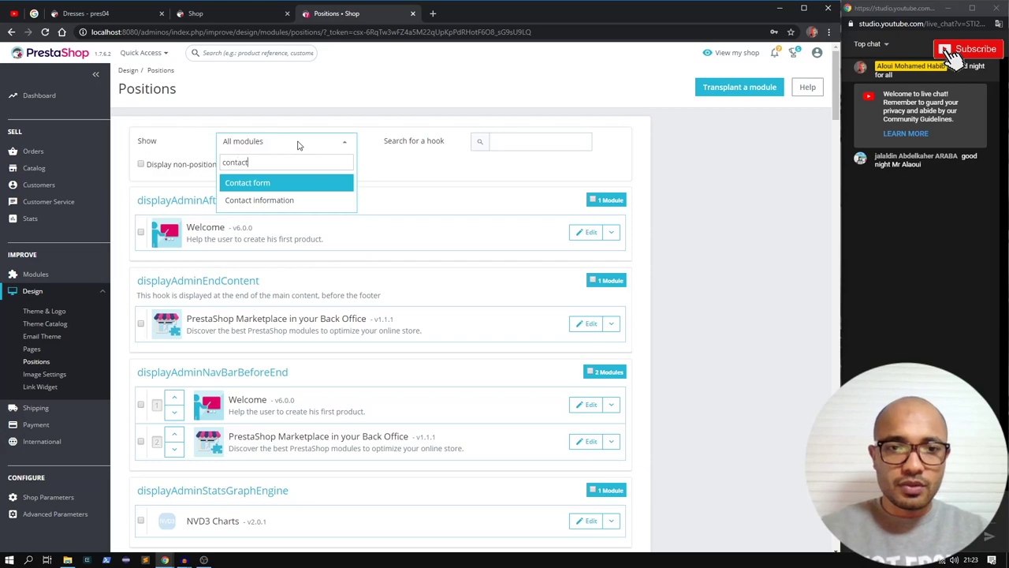
{"action": "left_click", "coordinate": [263, 200]}
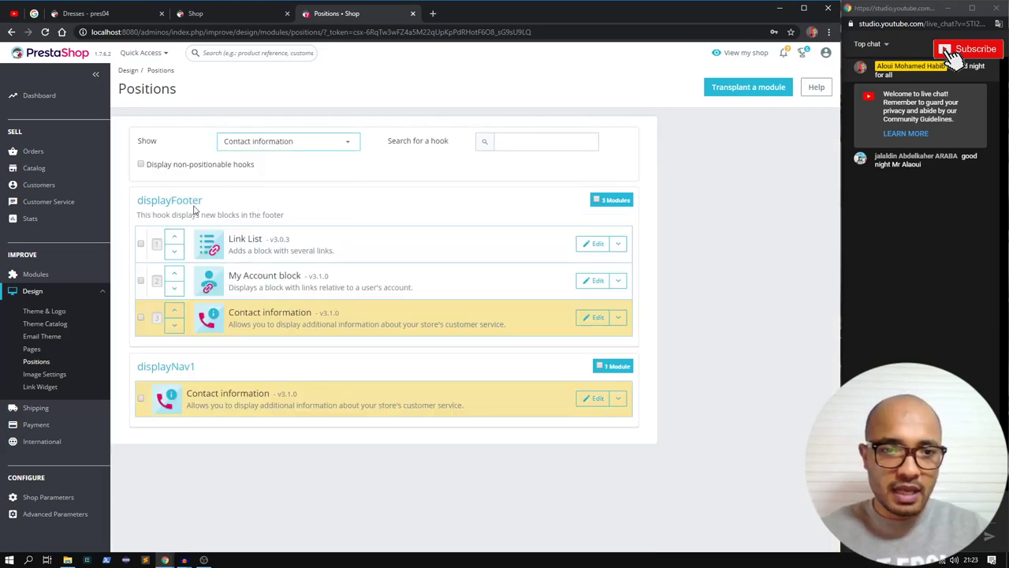
{"action": "left_click_drag", "start_coordinate": [139, 202], "coordinate": [229, 204]}
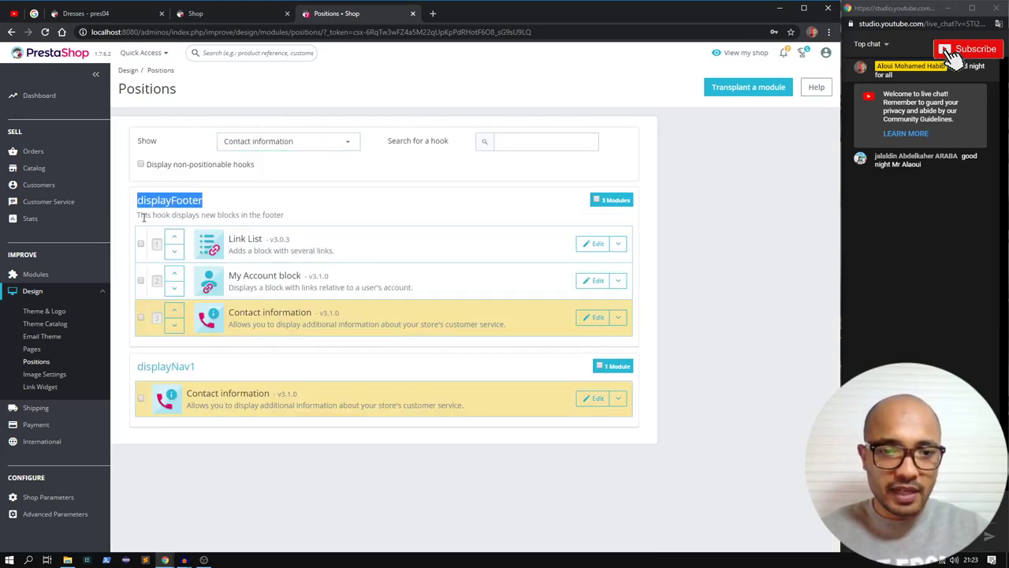
{"action": "left_click_drag", "start_coordinate": [204, 373], "coordinate": [137, 367]}
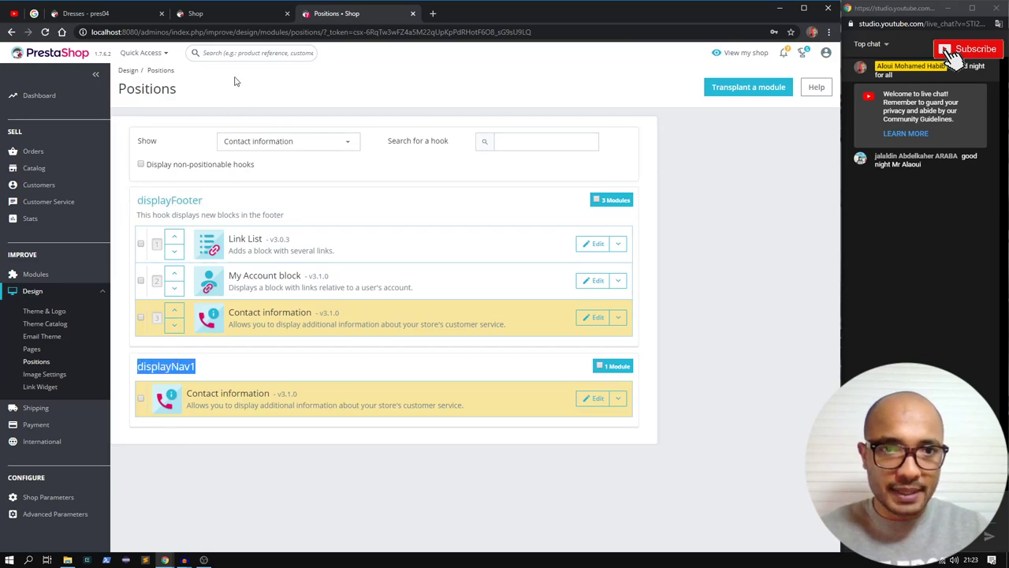
Examine the shop's home page from the header down to the store information in the footer
{"action": "left_click", "coordinate": [227, 16]}
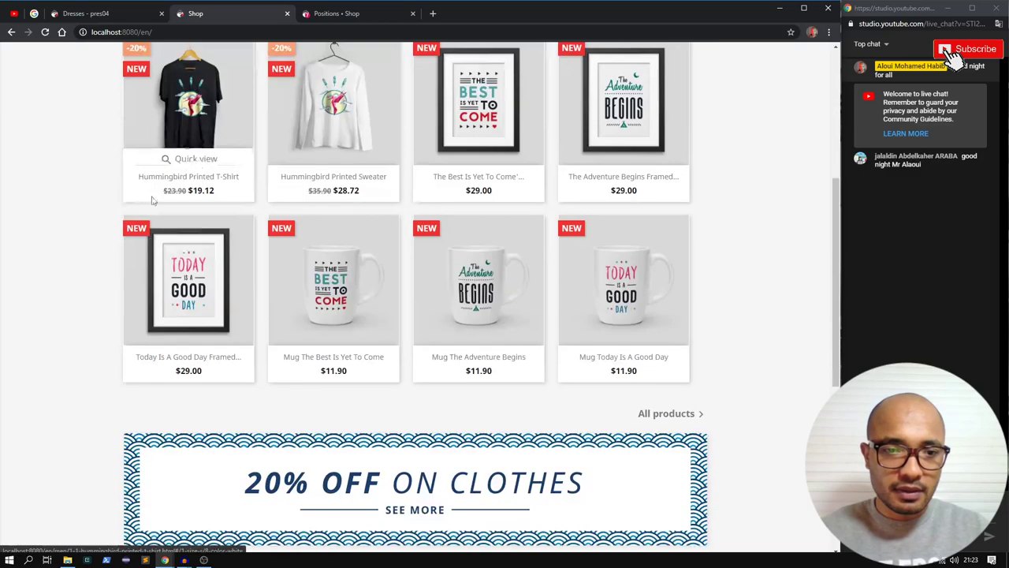
{"action": "scroll", "coordinate": [150, 197], "scroll_direction": "down", "scroll_amount": 10}
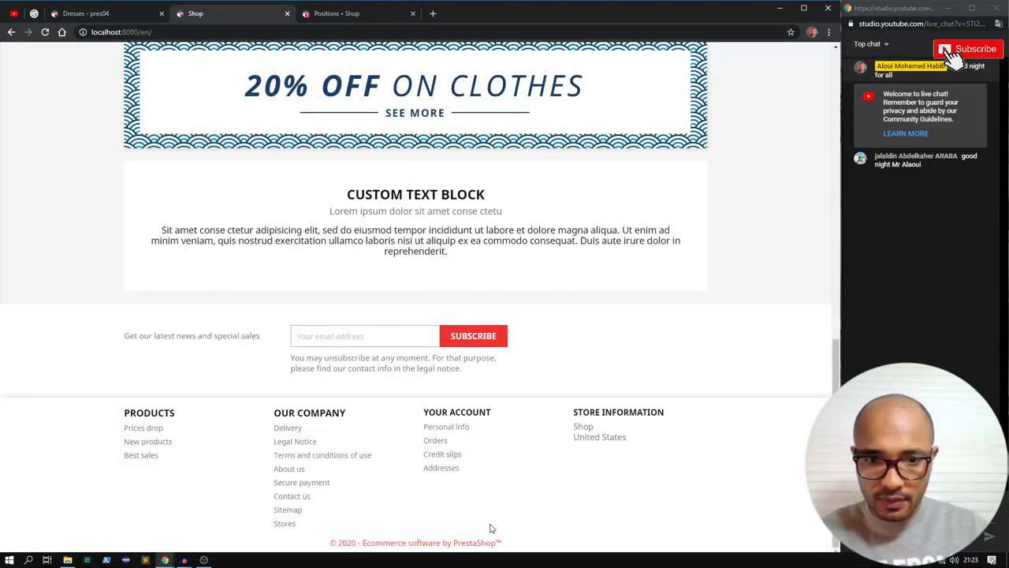
{"action": "scroll", "coordinate": [216, 399], "scroll_direction": "up", "scroll_amount": 10}
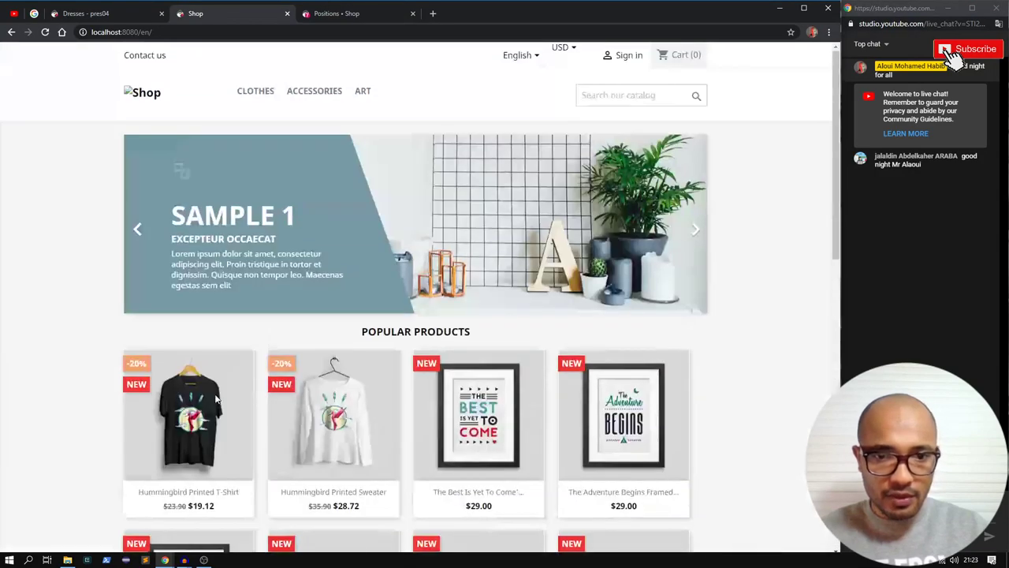
Switch to IntelliJ IDEA, collapse the _dev folder and expand the modules folder of the live-stream-youtube theme
{"action": "key", "text": "ctrl+super+Right"}
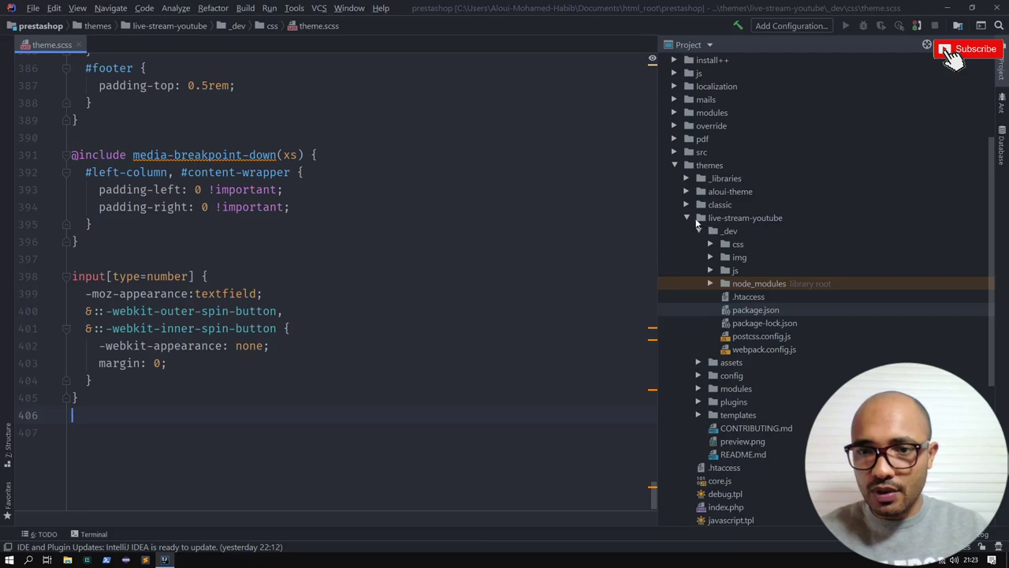
{"action": "left_click", "coordinate": [699, 230]}
{"action": "left_click", "coordinate": [679, 219]}
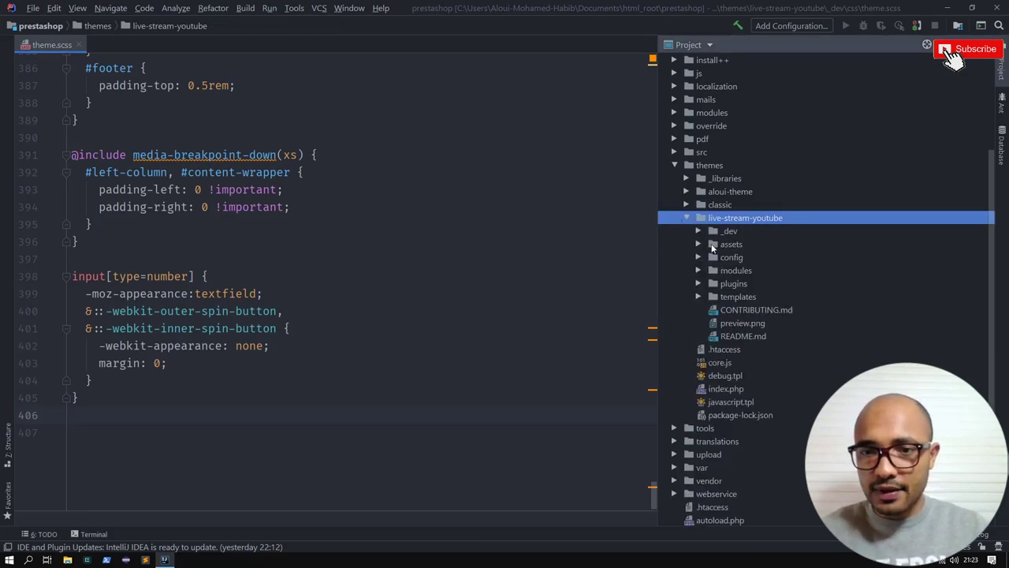
{"action": "double_click", "coordinate": [732, 273]}
{"action": "left_click", "coordinate": [754, 298]}
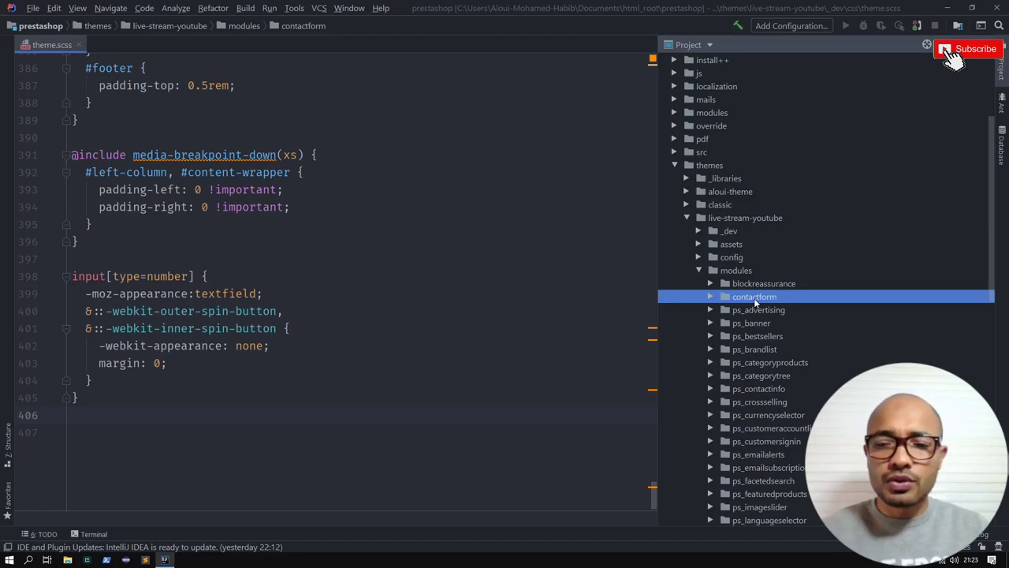
{"action": "left_click", "coordinate": [736, 271]}
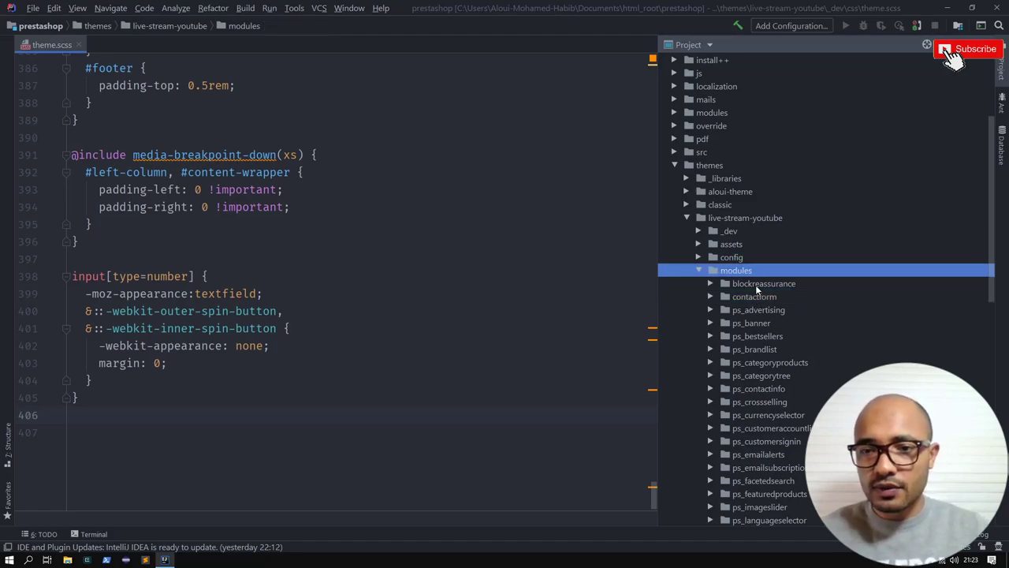
Examine the blockreassurance module's folder structure down to views/templates/hook, then collapse the module folder
{"action": "left_click", "coordinate": [745, 285]}
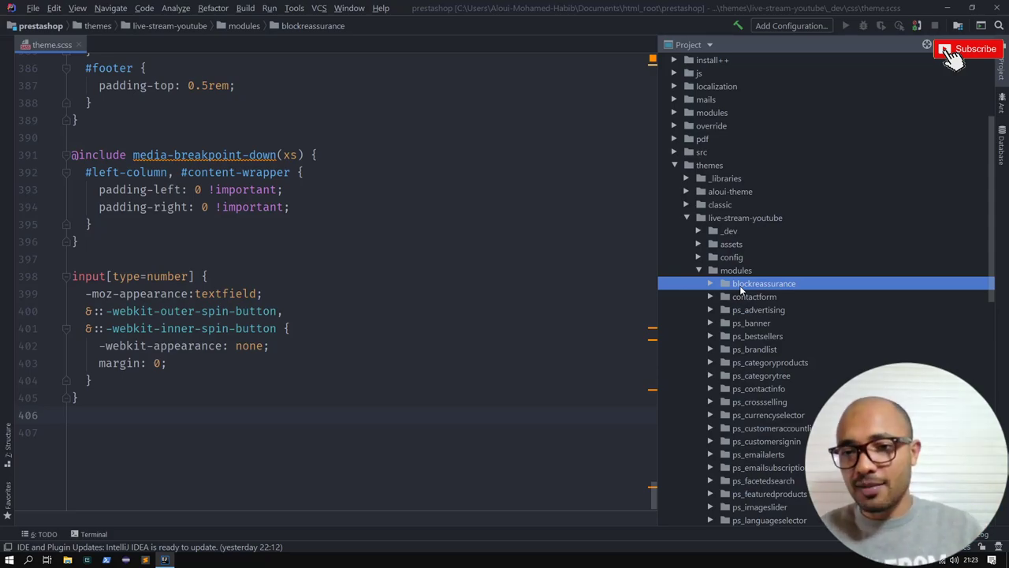
{"action": "double_click", "coordinate": [742, 285]}
{"action": "double_click", "coordinate": [753, 298]}
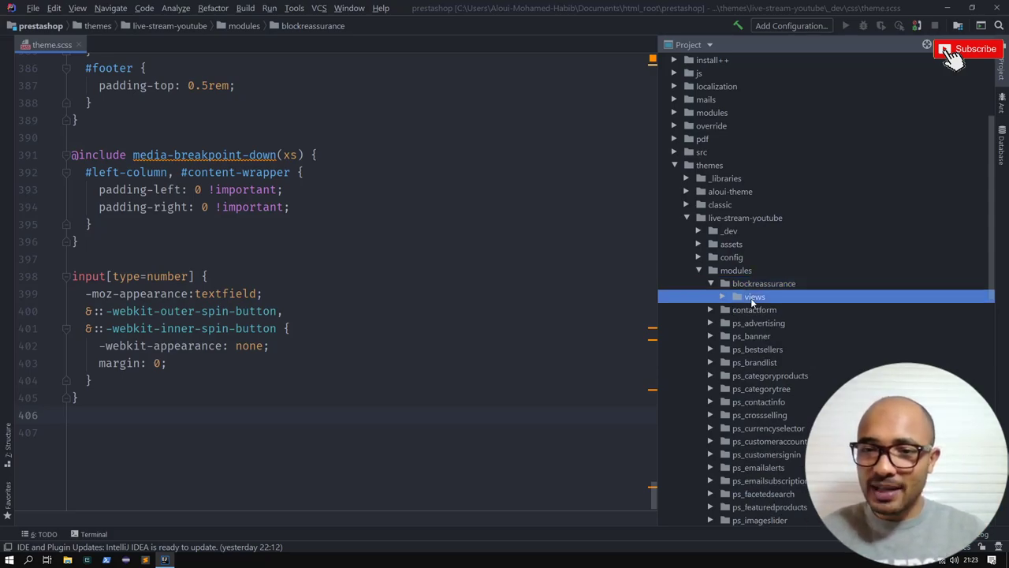
{"action": "left_click", "coordinate": [756, 311]}
{"action": "double_click", "coordinate": [755, 310]}
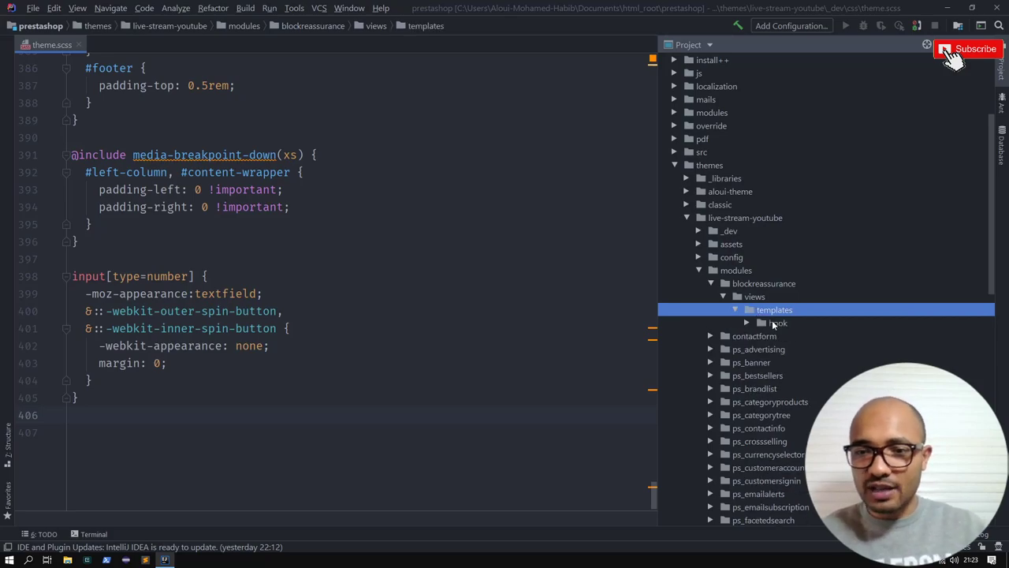
{"action": "double_click", "coordinate": [773, 325]}
{"action": "scroll", "coordinate": [717, 221], "scroll_direction": "up", "scroll_amount": 5}
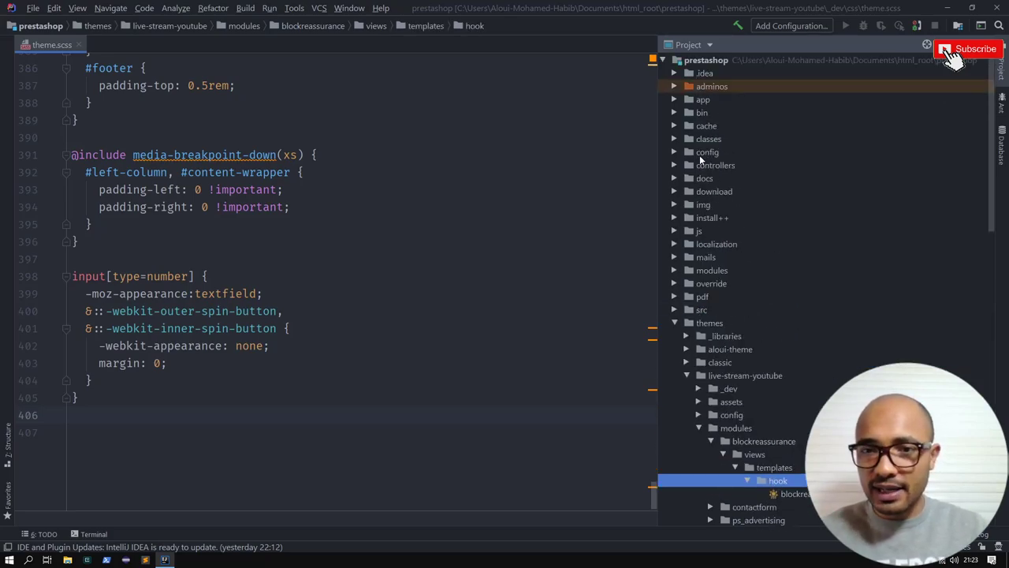
{"action": "scroll", "coordinate": [741, 252], "scroll_direction": "down", "scroll_amount": 5}
{"action": "double_click", "coordinate": [734, 244]}
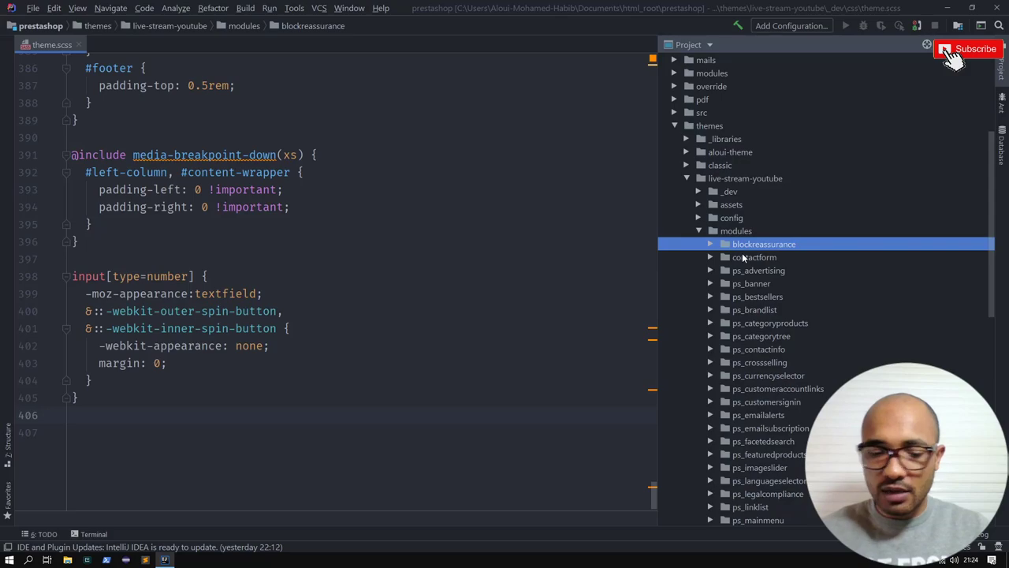
Search the theme's modules for "contact", expand ps_contactinfo and open its nav.tpl at the _desktop_contact_link markup
{"action": "type", "text": "contact"}
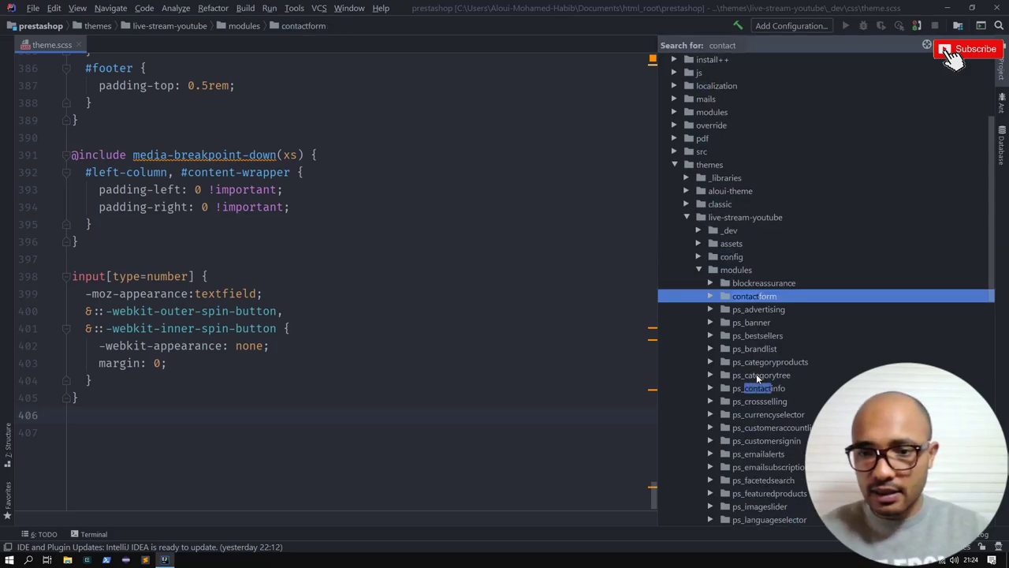
{"action": "key", "text": "Down"}
{"action": "key", "text": "Right"}
{"action": "scroll", "coordinate": [757, 378], "scroll_direction": "down", "scroll_amount": 5}
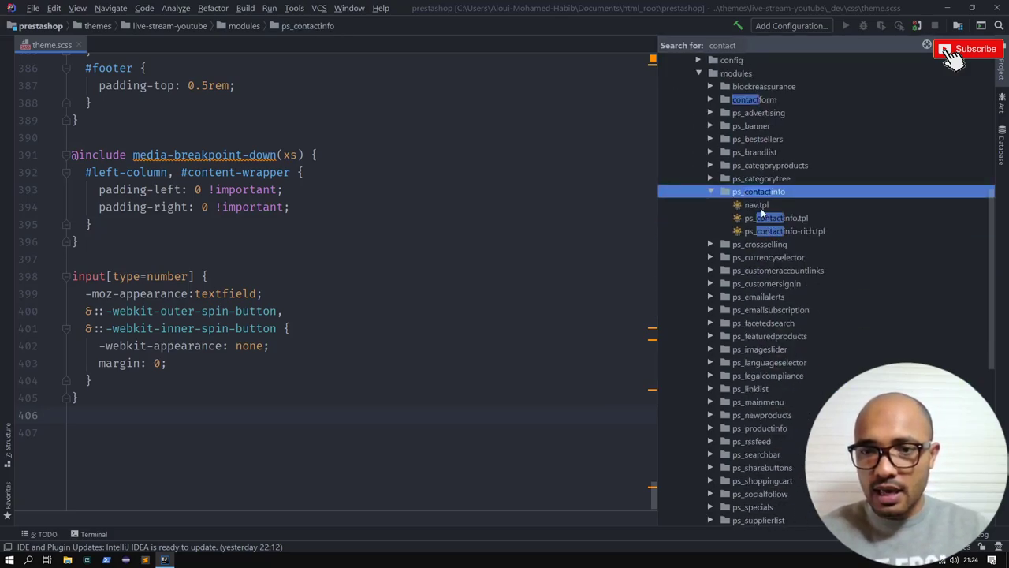
{"action": "key", "text": "Down"}
{"action": "key", "text": "Down"}
{"action": "key", "text": "Down"}
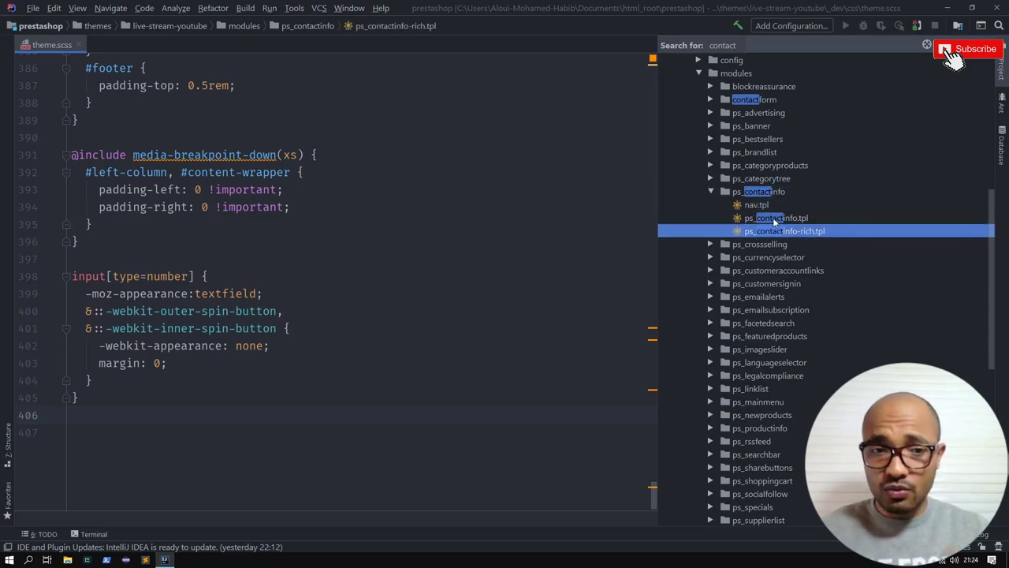
{"action": "double_click", "coordinate": [753, 206]}
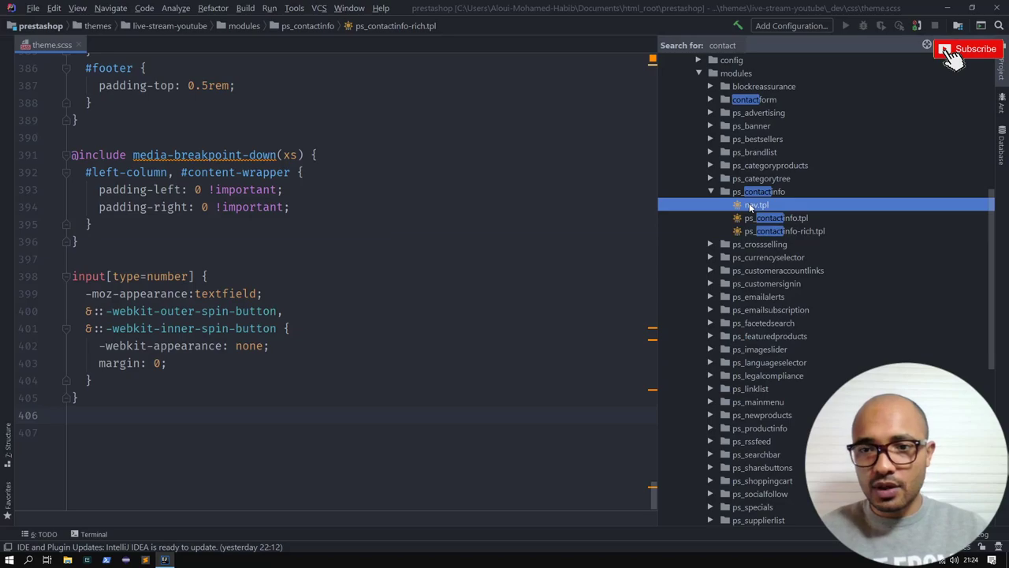
{"action": "scroll", "coordinate": [355, 276], "scroll_direction": "down", "scroll_amount": 4}
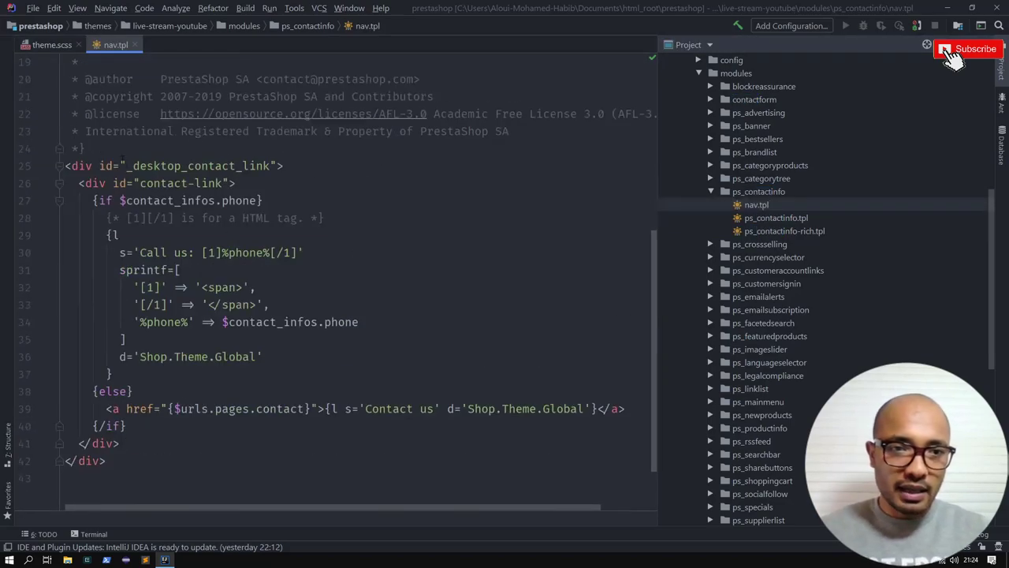
Insert lorem placeholder text on a new line above the _desktop_contact_link div in nav.tpl
{"action": "key", "text": "Return"}
{"action": "type", "text": "lorem"}
{"action": "key", "text": "Tab"}
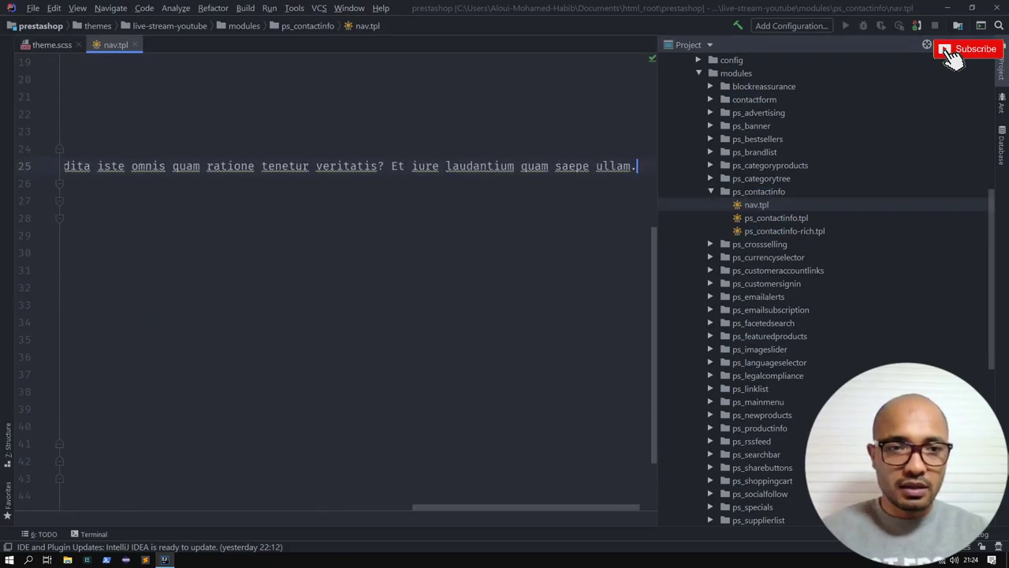
Switch to Chrome and reload the shop's home page to check the header for the placeholder text
{"action": "key", "text": "alt+Tab"}
{"action": "key", "text": "F5"}
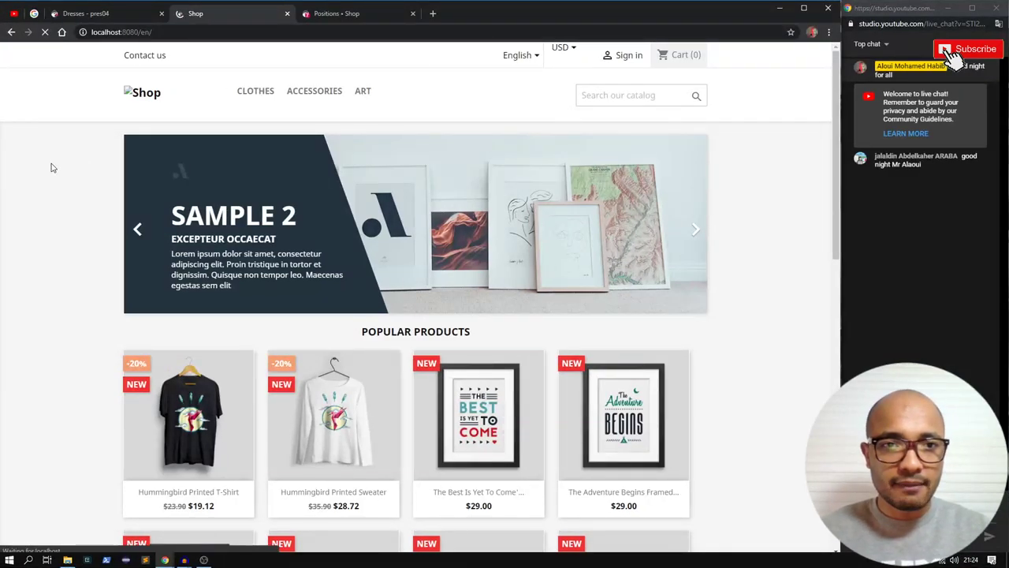
{"action": "mouse_move", "coordinate": [304, 113]}
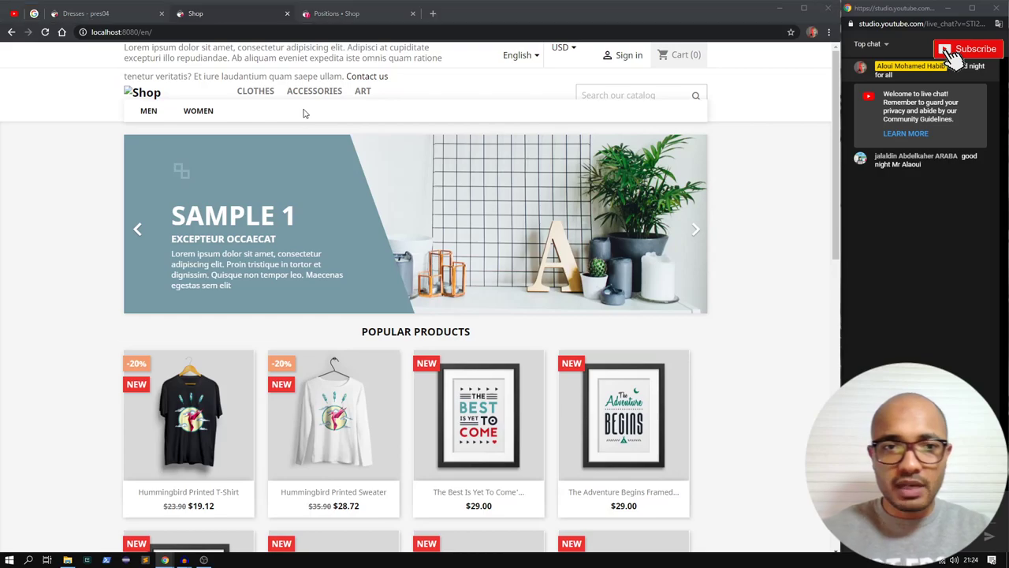
Return to IntelliJ IDEA and undo the lorem placeholder insertion in nav.tpl
{"action": "key", "text": "alt+Tab"}
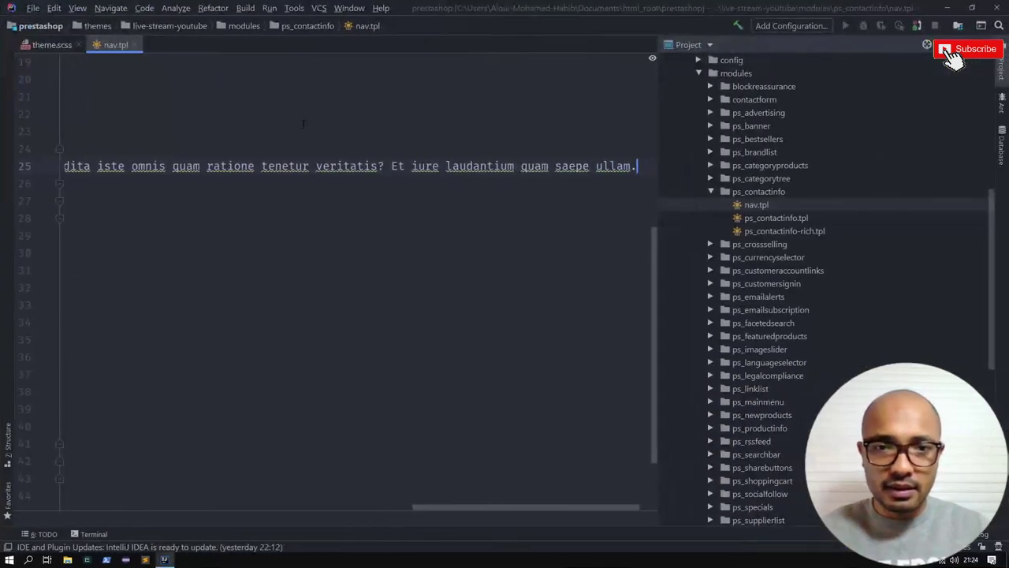
{"action": "key", "text": "ctrl+z"}
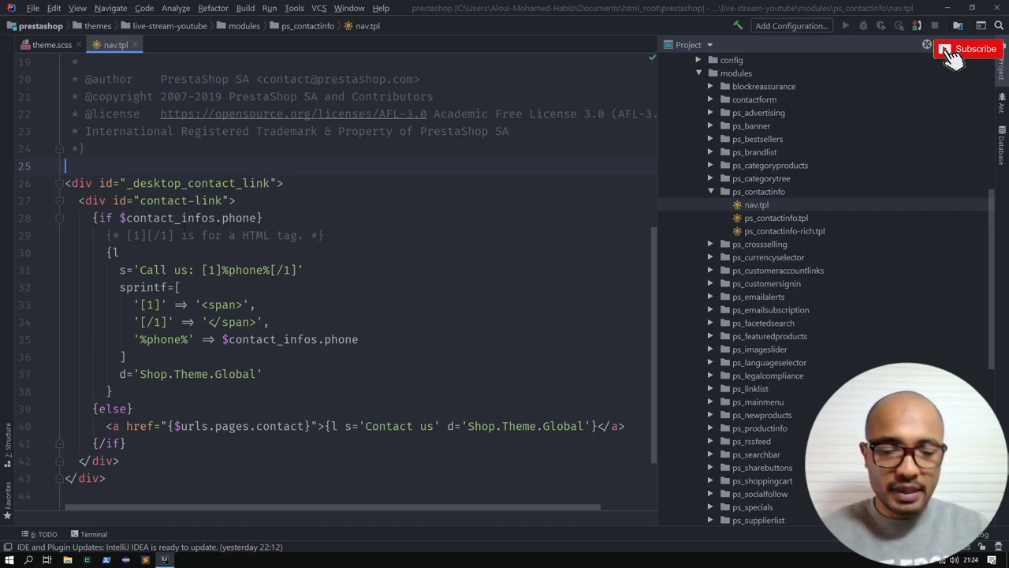
Add an <hr> tag below and above the _desktop_contact_link div in nav.tpl and reload the shop's home page in Chrome
{"action": "scroll", "coordinate": [157, 374], "scroll_direction": "down", "scroll_amount": 2}
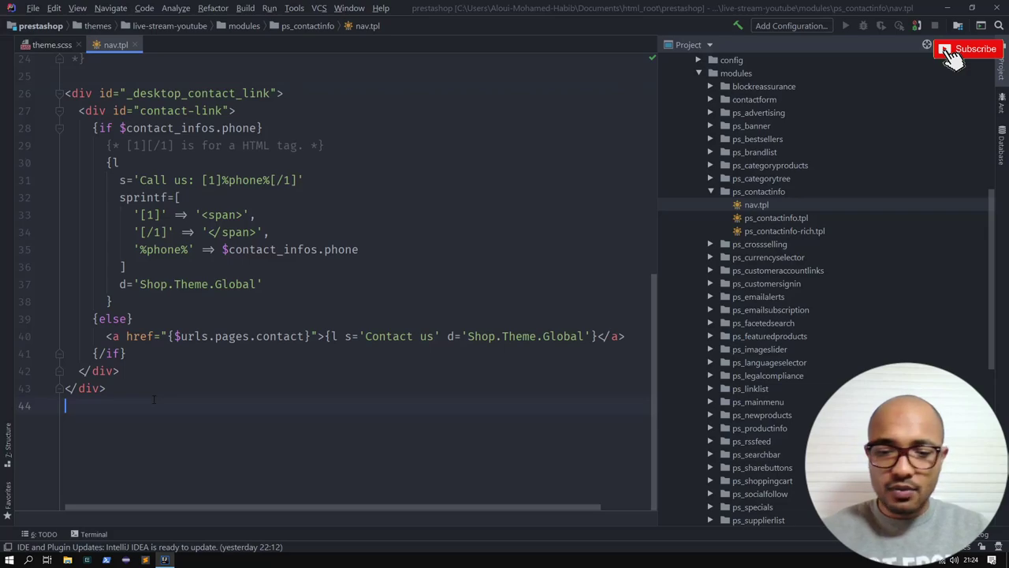
{"action": "key", "text": "Tab"}
{"action": "left_click", "coordinate": [115, 93]}
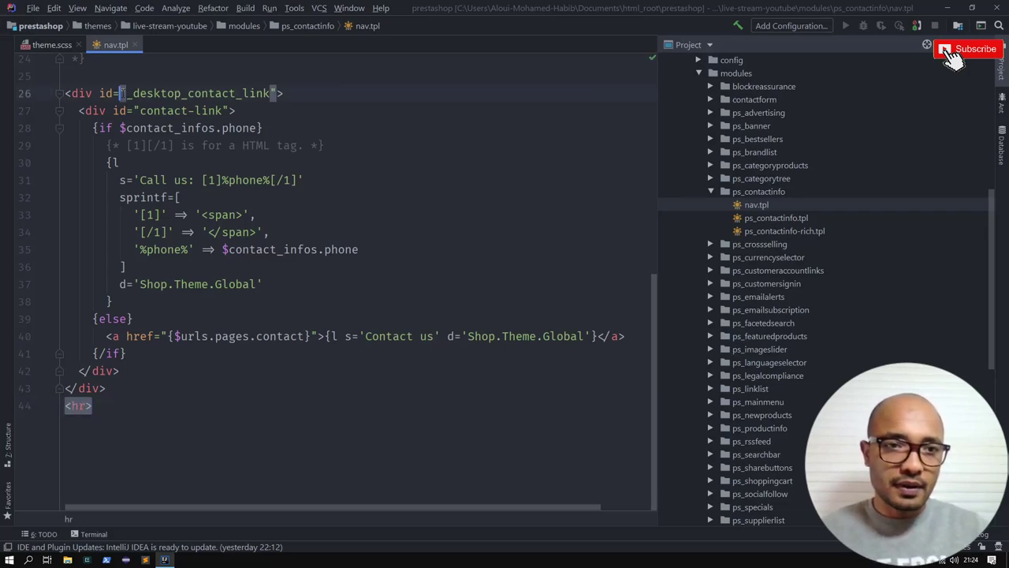
{"action": "key", "text": "Up"}
{"action": "type", "text": "hr"}
{"action": "key", "text": "Tab"}
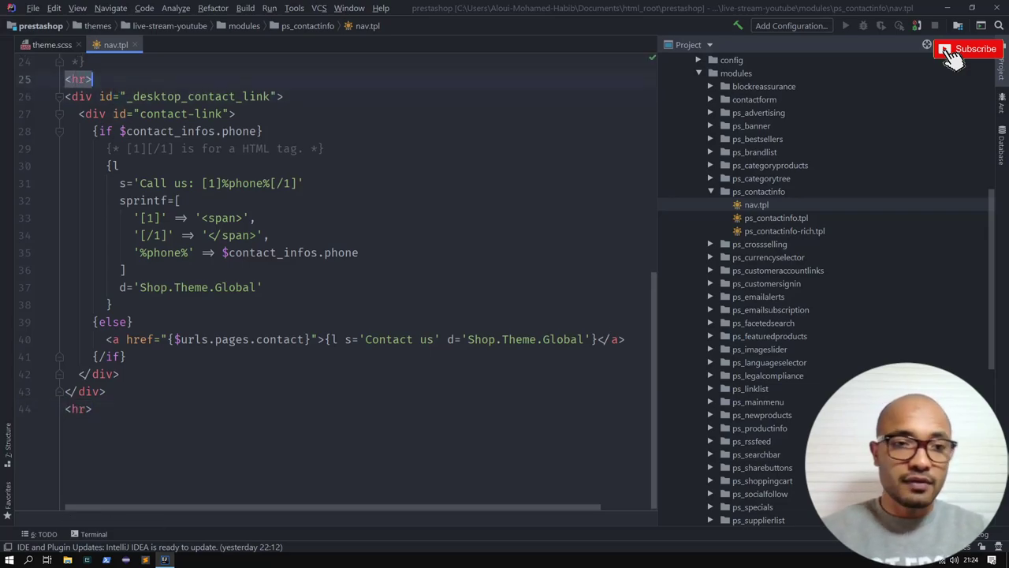
{"action": "key", "text": "alt+Tab"}
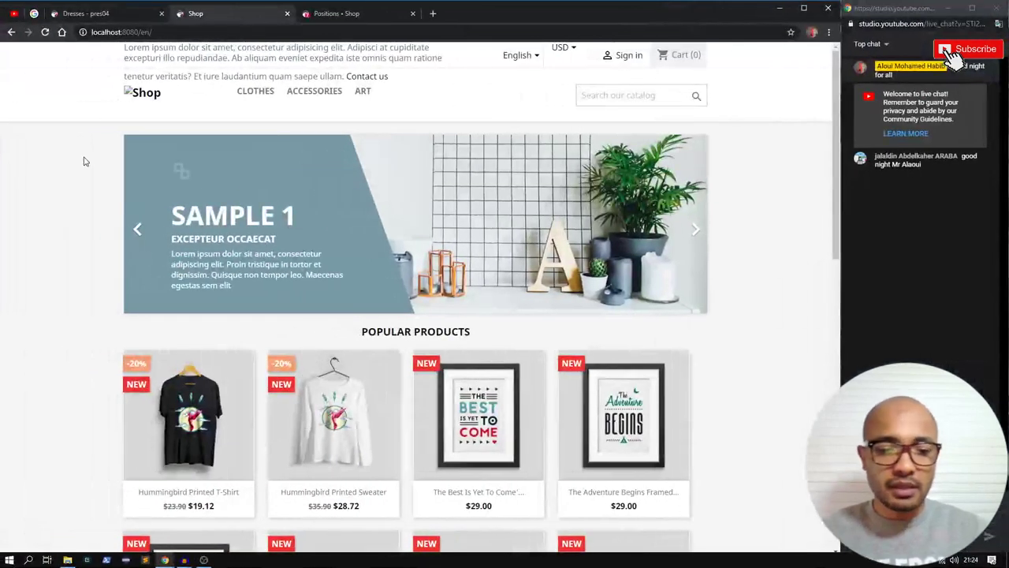
{"action": "key", "text": "F5"}
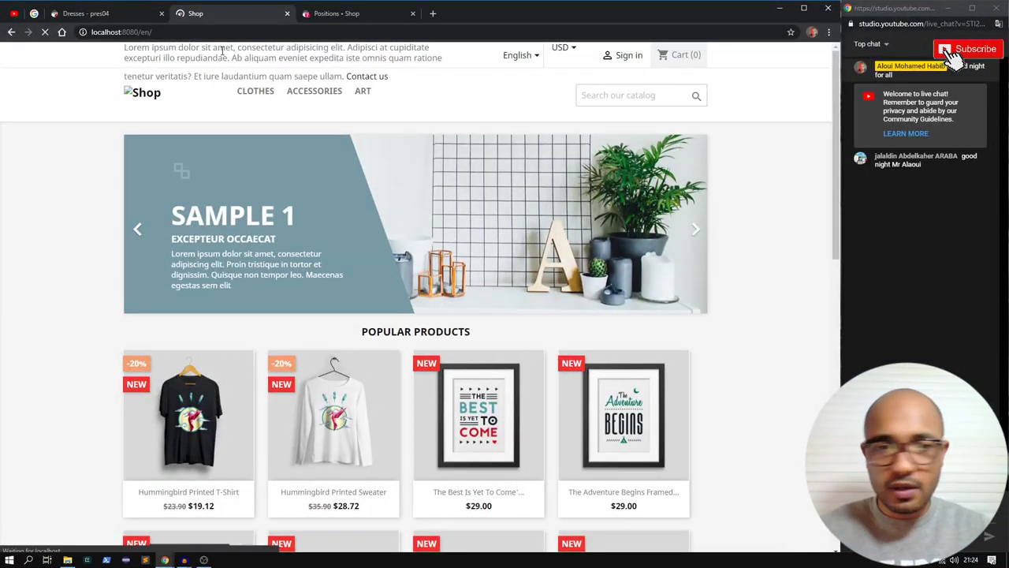
Open the back office's Module Manager in a new browser tab and search its modules for "contact"
{"action": "left_click", "coordinate": [328, 16]}
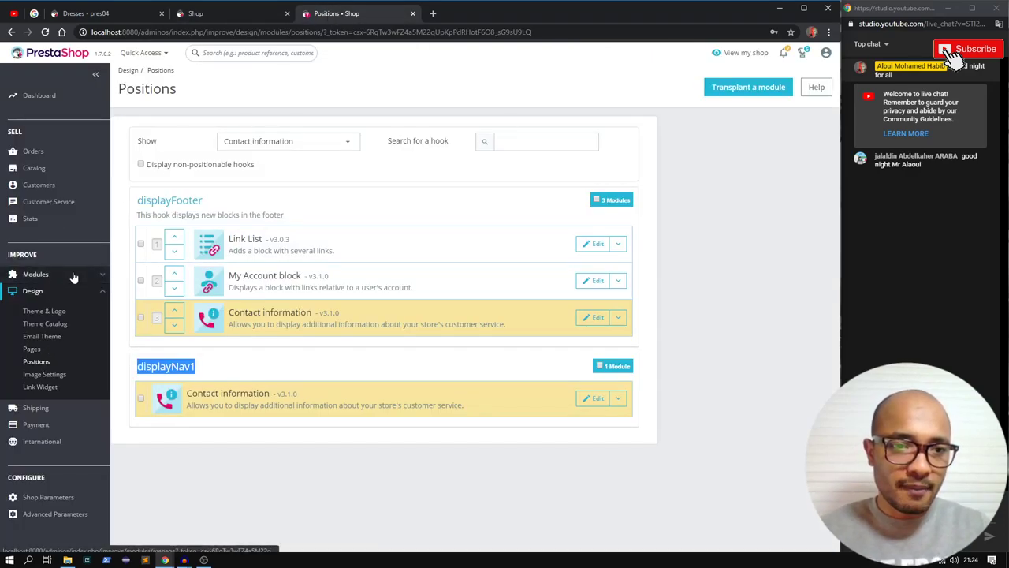
{"action": "mouse_move", "coordinate": [74, 276]}
{"action": "middle_click", "coordinate": [49, 297]}
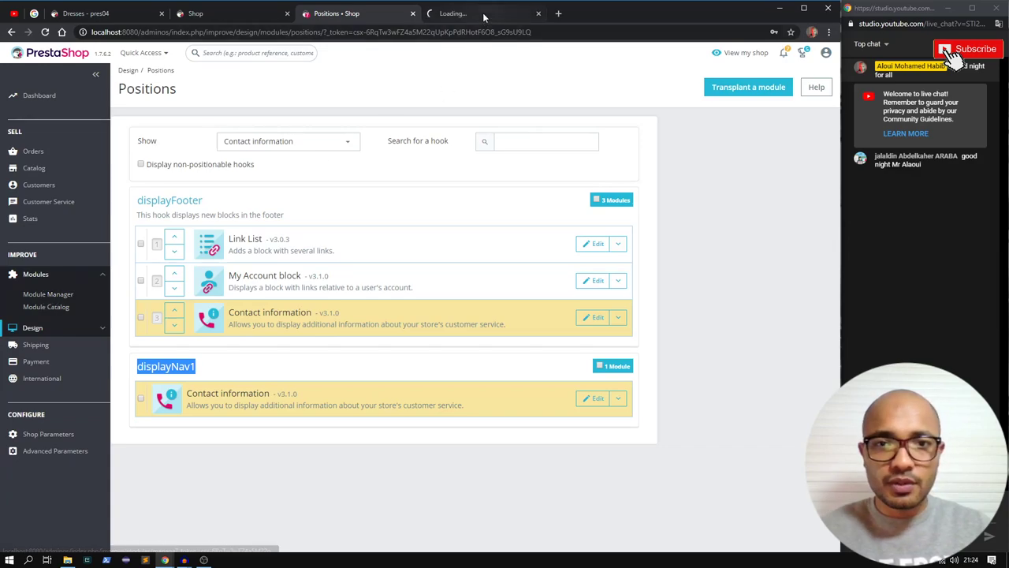
{"action": "left_click", "coordinate": [485, 16]}
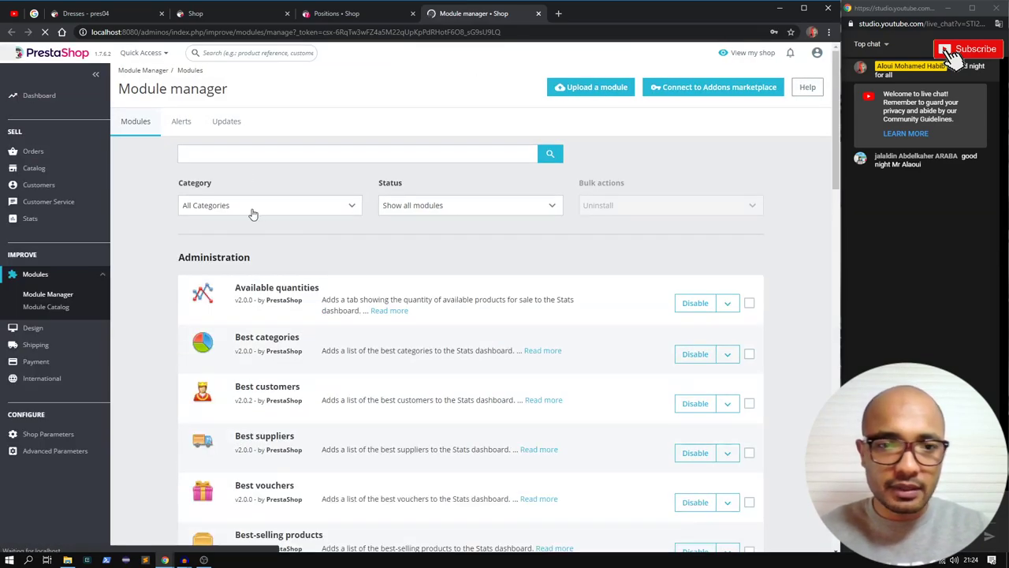
{"action": "left_click", "coordinate": [228, 149]}
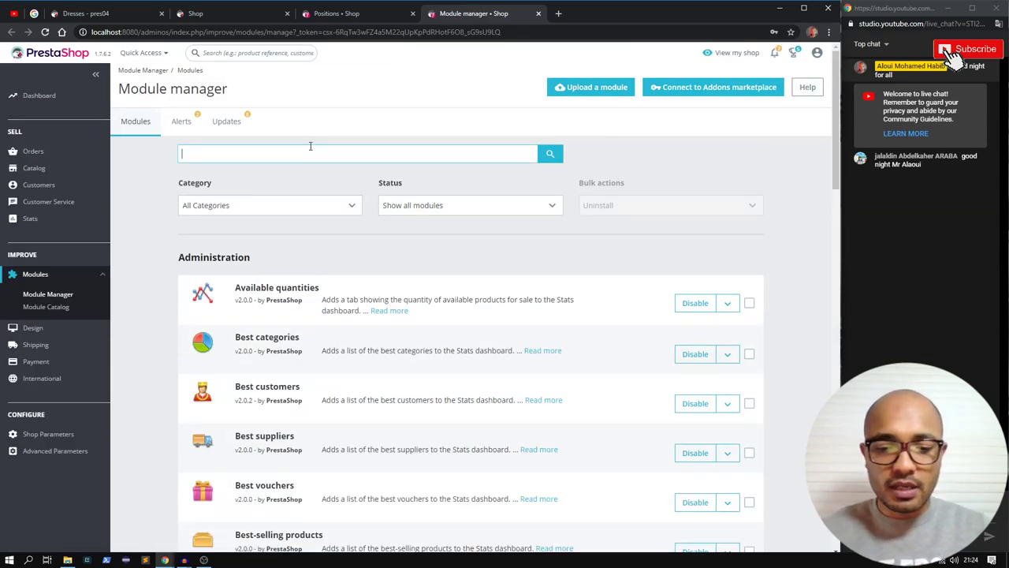
{"action": "key", "text": "Return"}
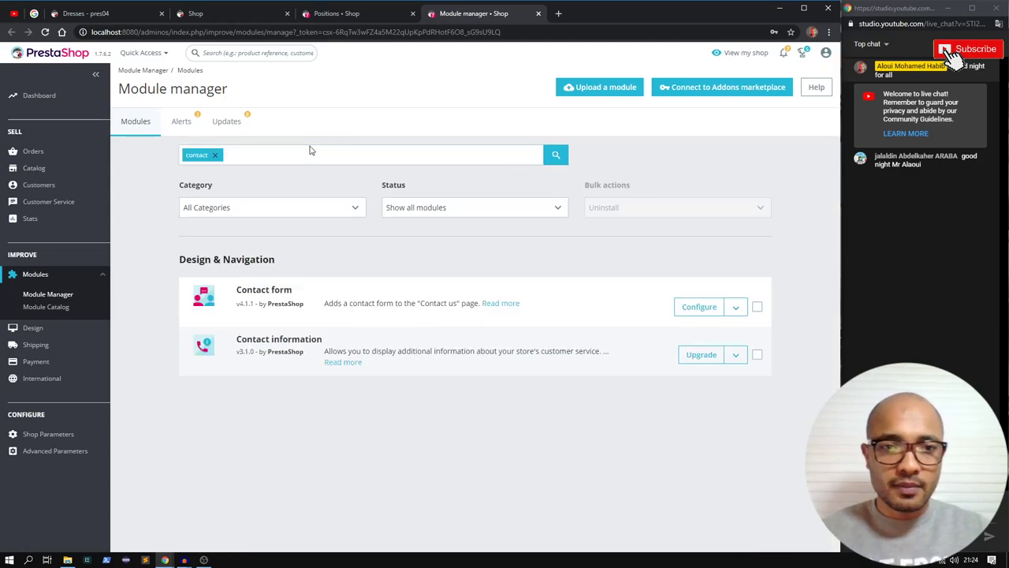
Check which actions the Contact information module offers, and open the Contact page of the Shop Parameters
{"action": "left_click", "coordinate": [730, 353]}
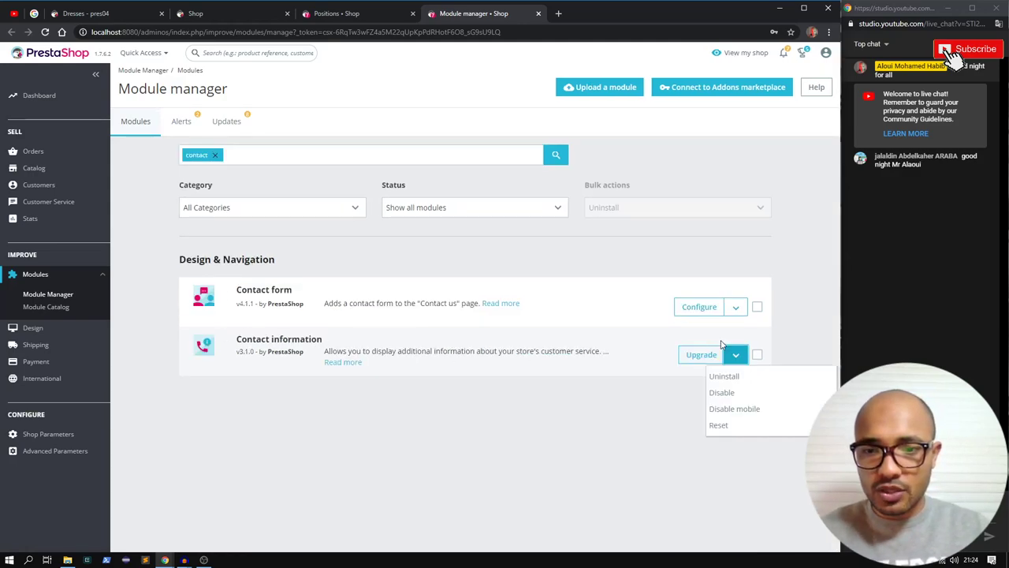
{"action": "left_click", "coordinate": [651, 425]}
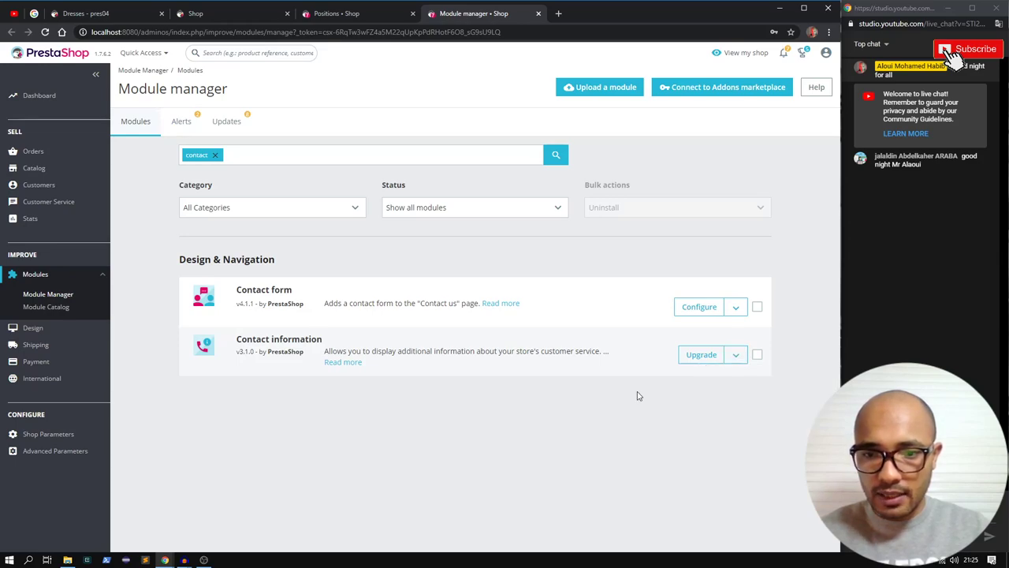
{"action": "left_click", "coordinate": [735, 357]}
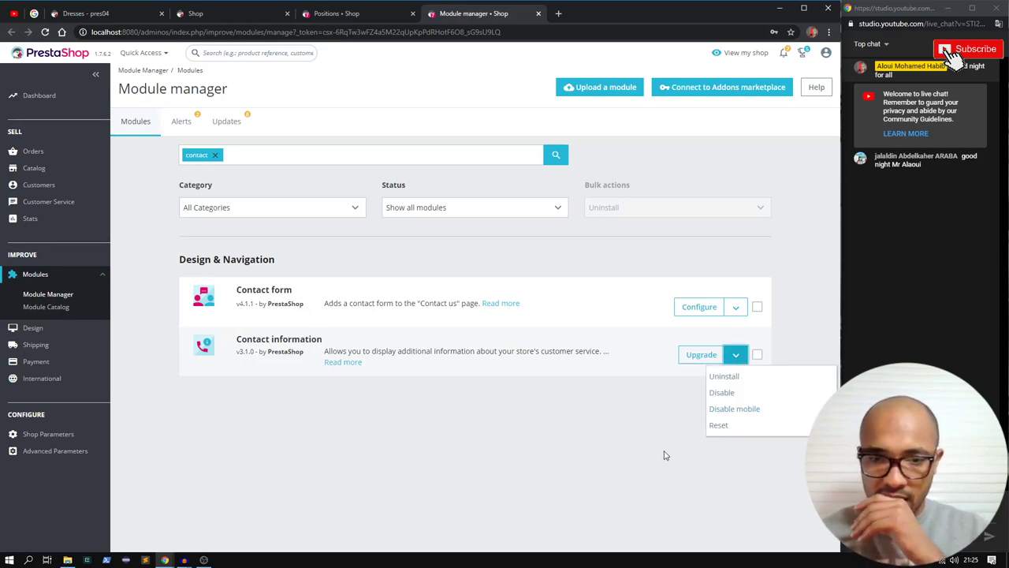
{"action": "mouse_move", "coordinate": [95, 437]}
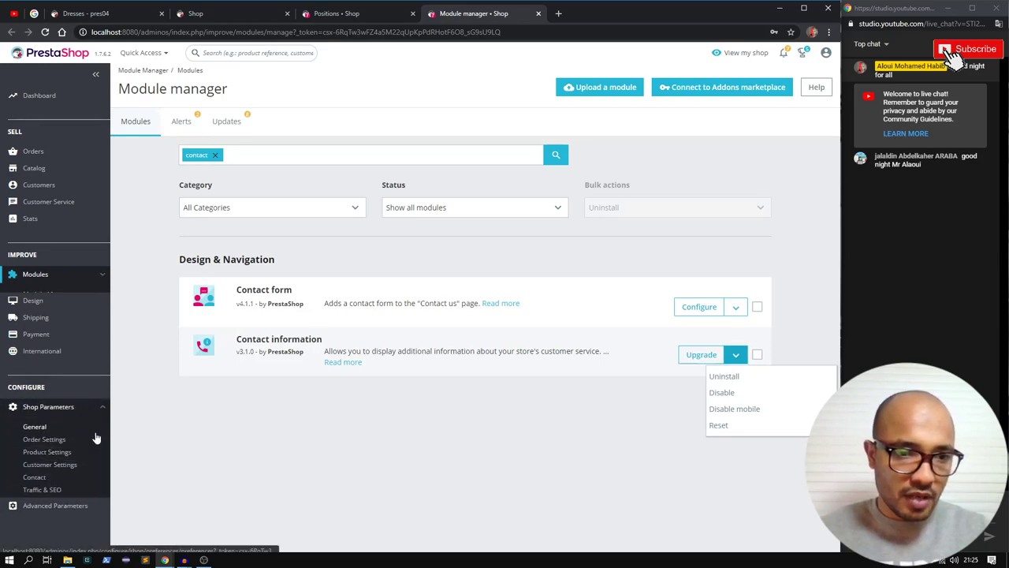
{"action": "left_click", "coordinate": [34, 466]}
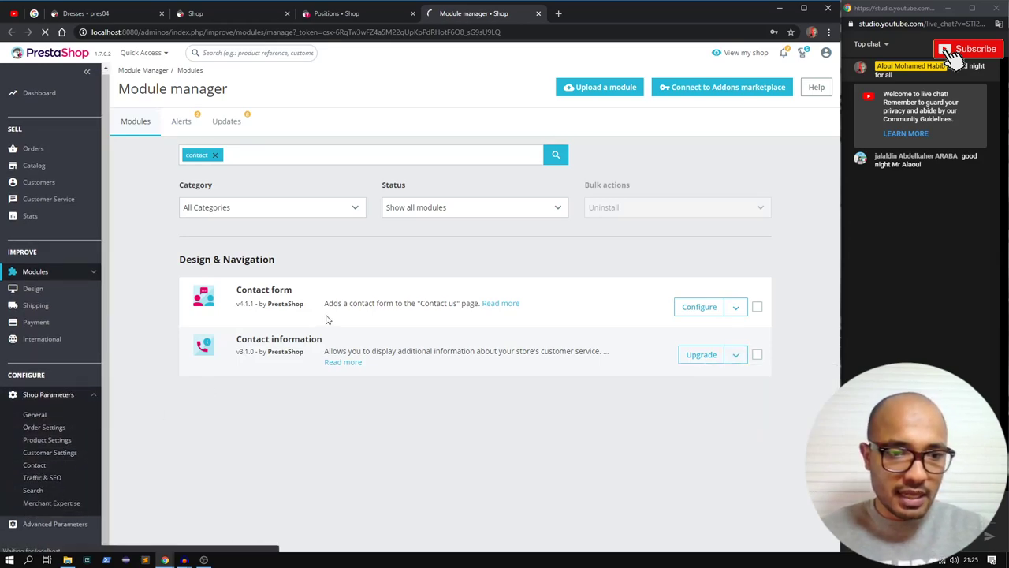
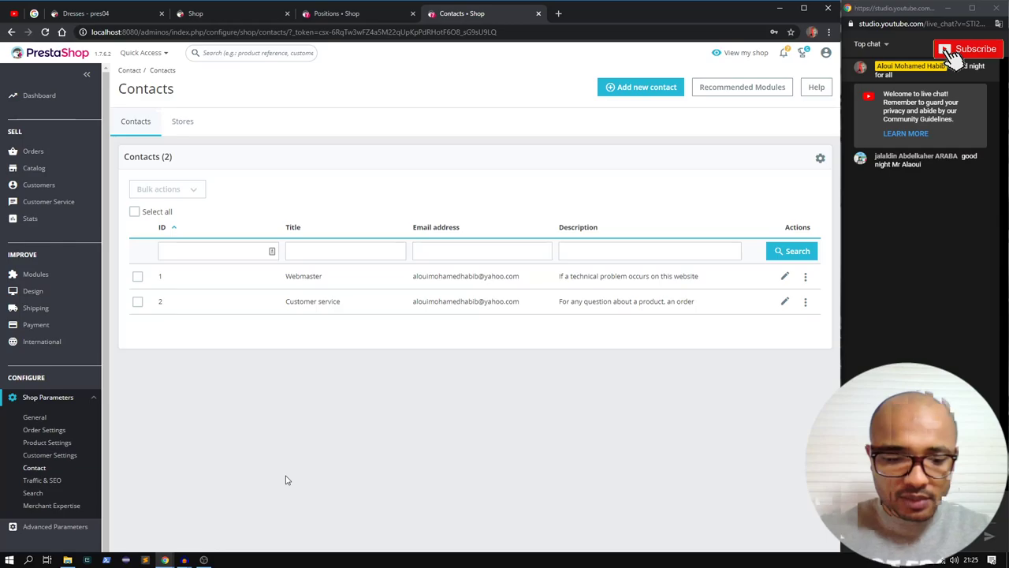
Return to IntelliJ IDEA and replace all markup below the license comment in nav.tpl with a placeholder phone number
{"action": "key", "text": "alt+Tab"}
{"action": "key", "text": "alt+Tab"}
{"action": "key", "text": "alt+Tab"}
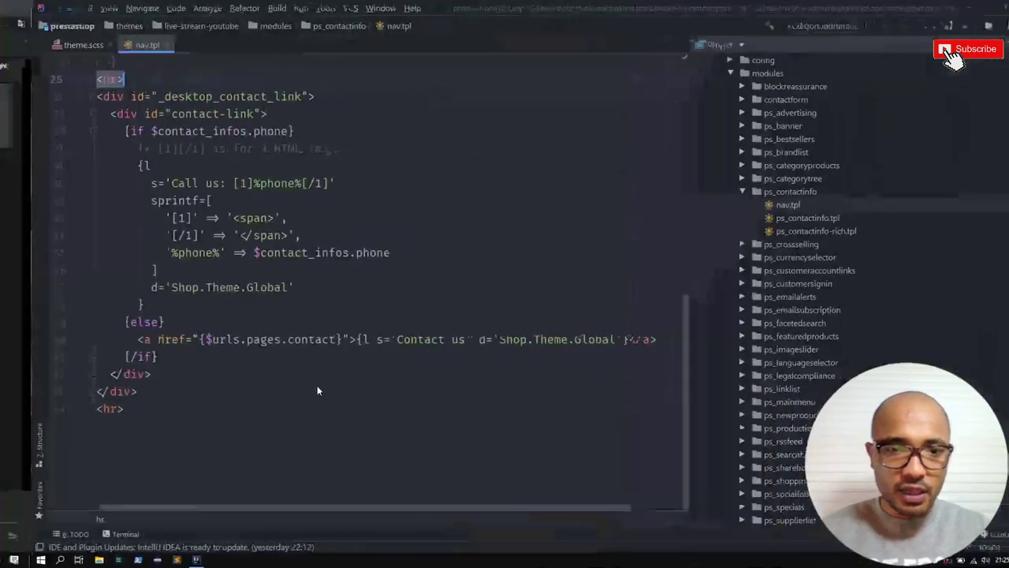
{"action": "left_click", "coordinate": [317, 391]}
{"action": "scroll", "coordinate": [318, 390], "scroll_direction": "up", "scroll_amount": 4}
{"action": "scroll", "coordinate": [318, 390], "scroll_direction": "down", "scroll_amount": 2}
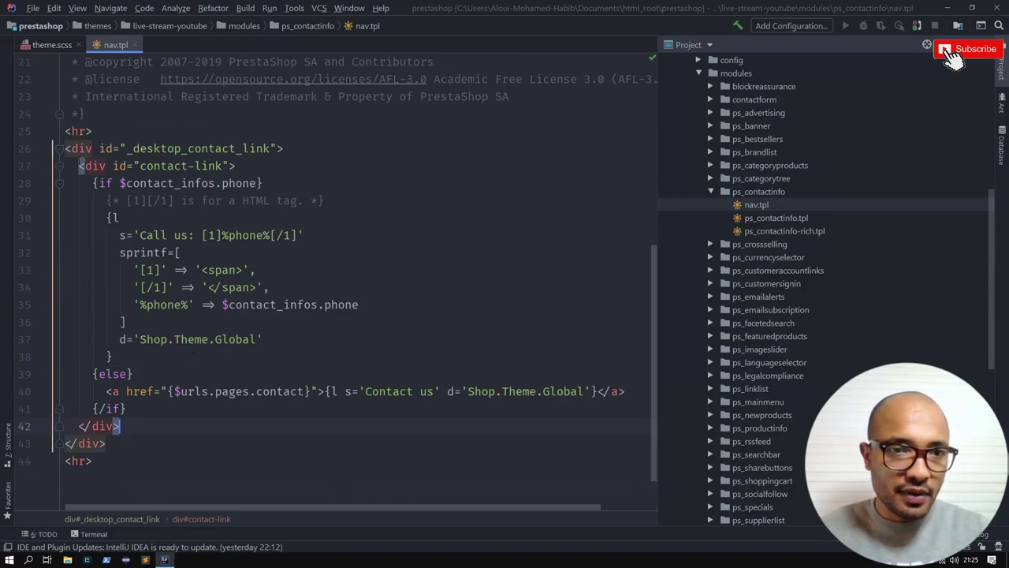
{"action": "mouse_move", "coordinate": [64, 149]}
{"action": "left_mouse_down"}
{"action": "mouse_move", "coordinate": [126, 340]}
{"action": "mouse_move", "coordinate": [118, 442]}
{"action": "mouse_move", "coordinate": [63, 139]}
{"action": "left_mouse_up"}
{"action": "key", "text": "BackSpace"}
{"action": "type", "text": "+"}
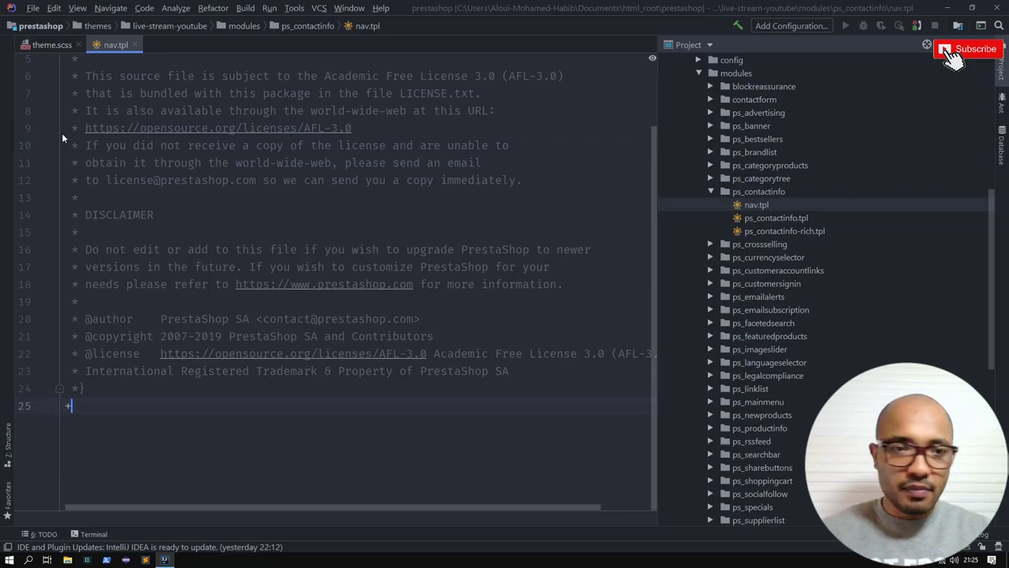
{"action": "type", "text": "33 55 55"}
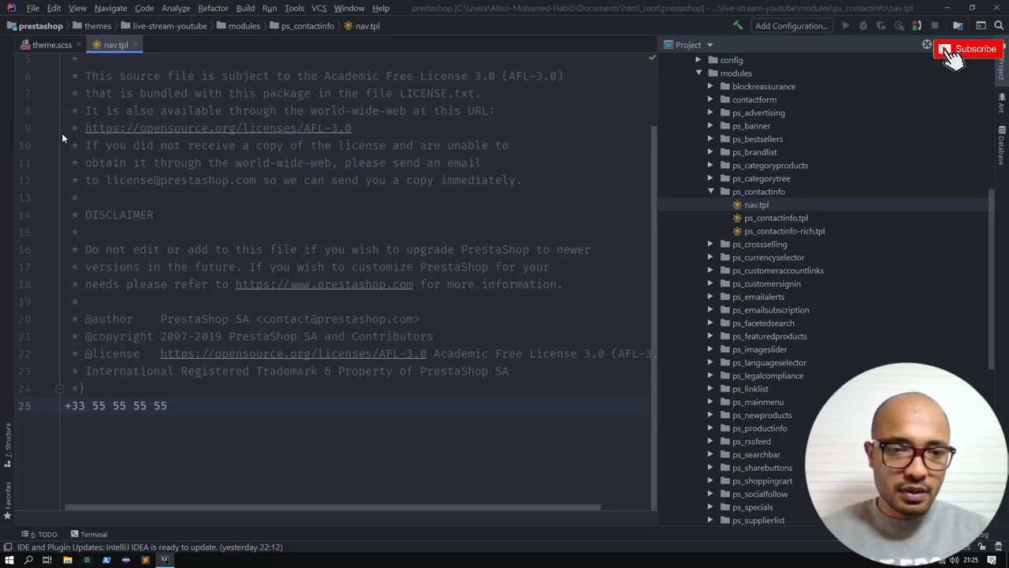
Complete the placeholder phone number in nav.tpl and check it in the header of the reloaded shop home page
{"action": "type", "text": " 55 55"}
{"action": "key", "text": "alt+Tab"}
{"action": "left_click", "coordinate": [209, 16]}
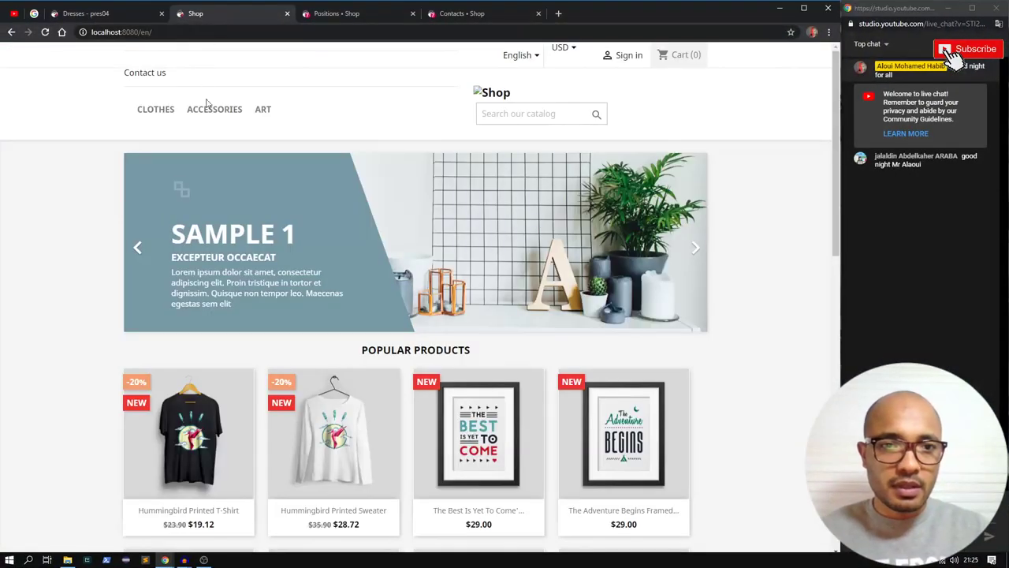
{"action": "key", "text": "F5"}
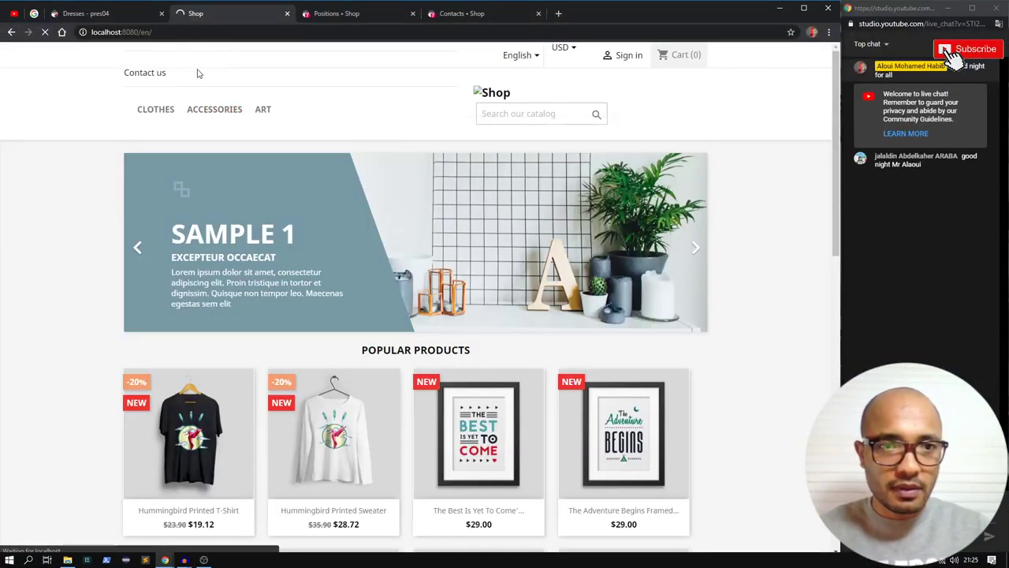
{"action": "left_click_drag", "start_coordinate": [184, 49], "coordinate": [135, 49]}
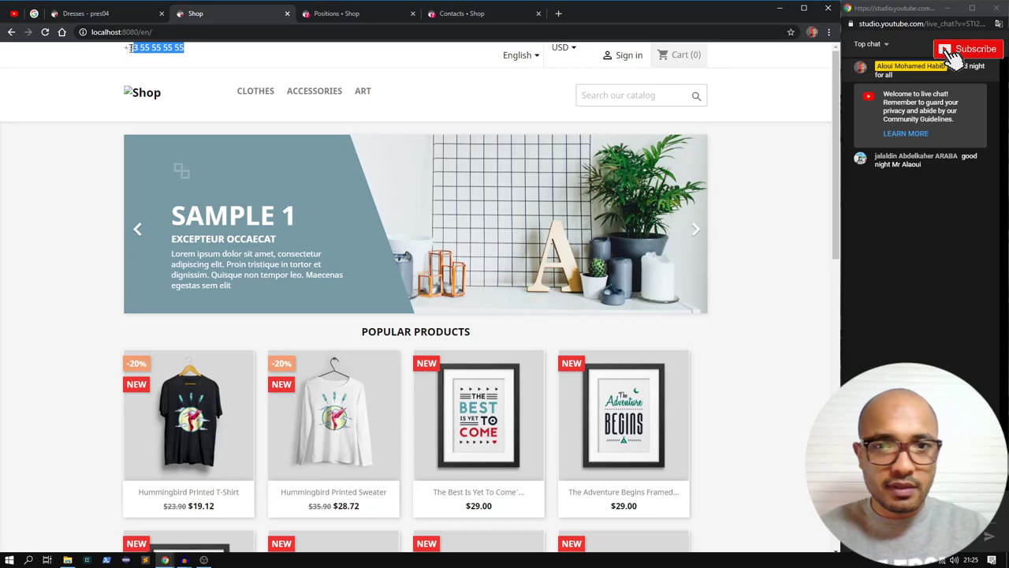
Review the original contact link markup in nav.tpl, then restore the version holding only the phone number
{"action": "key", "text": "alt+Tab"}
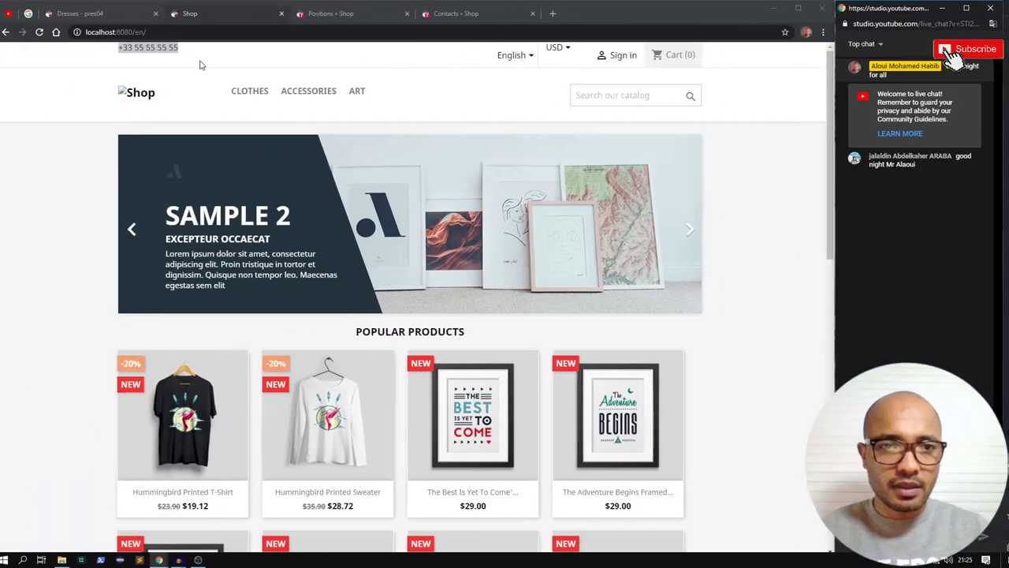
{"action": "key", "text": "alt+Tab"}
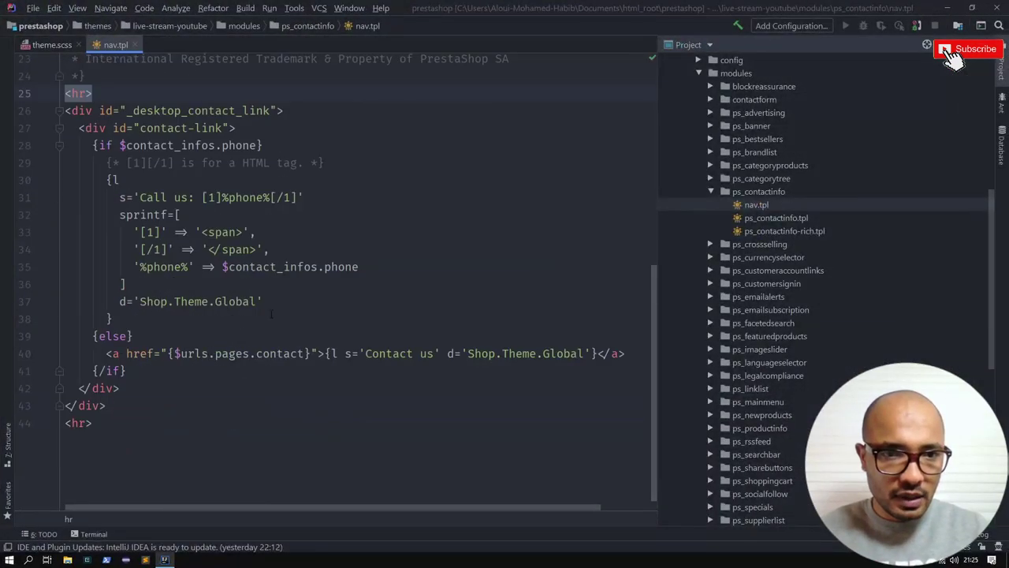
{"action": "left_click_drag", "start_coordinate": [106, 353], "coordinate": [571, 353]}
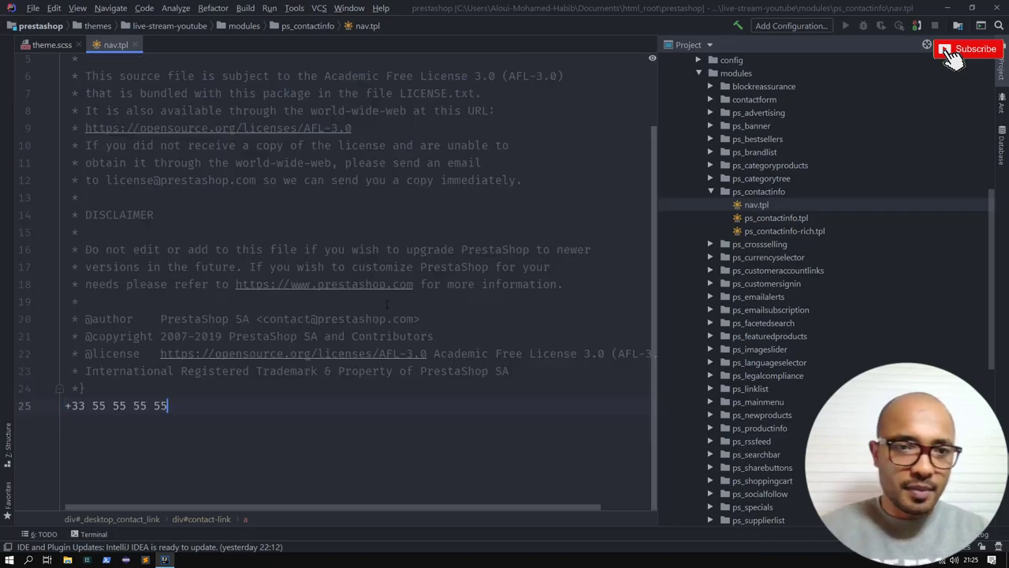
Inspect the markup of the phone icon in the header of the reference Dresses page
{"action": "key", "text": "alt+Tab"}
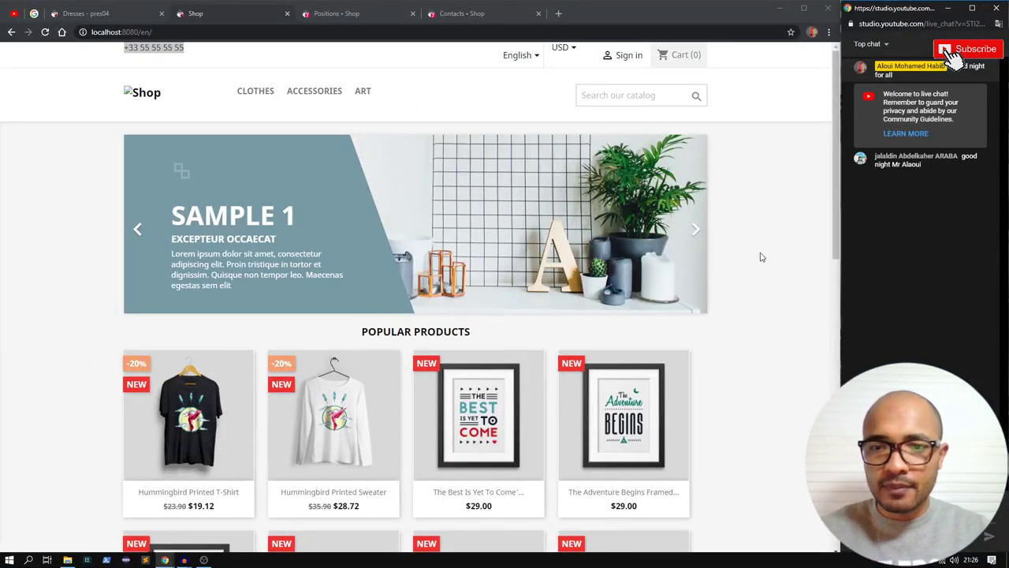
{"action": "left_click", "coordinate": [325, 13]}
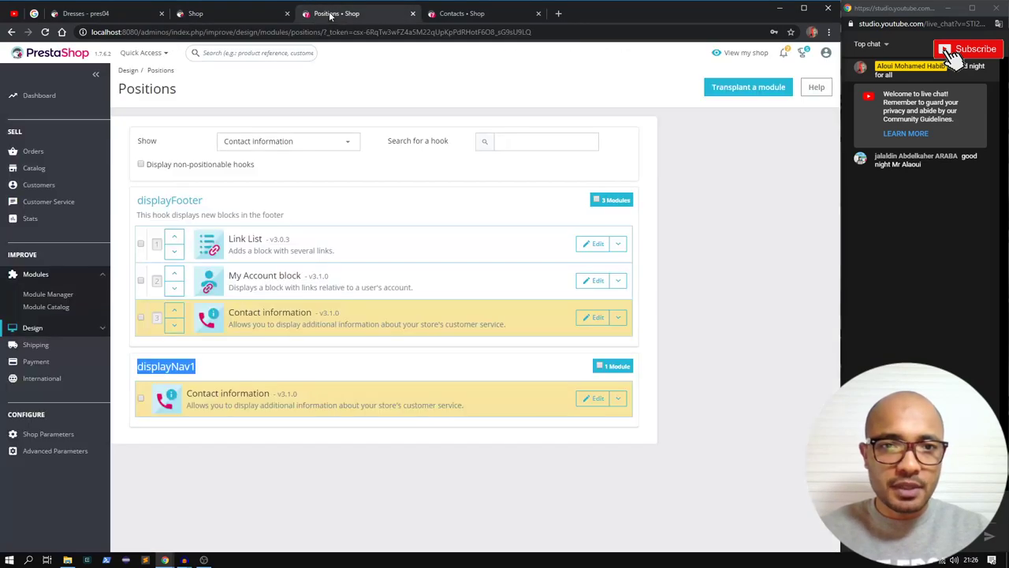
{"action": "left_click", "coordinate": [123, 14]}
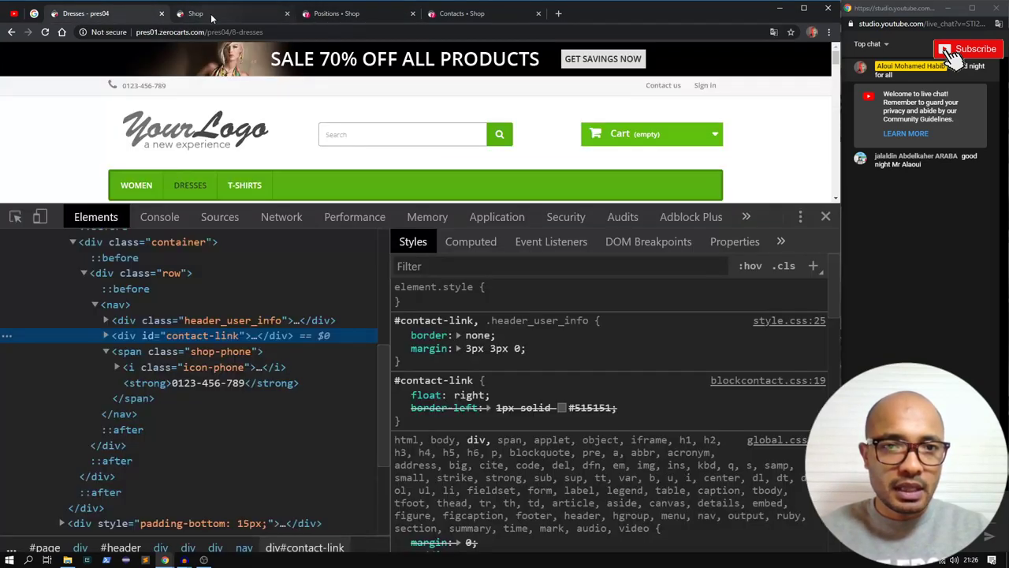
{"action": "right_click", "coordinate": [114, 88]}
{"action": "left_click", "coordinate": [146, 229]}
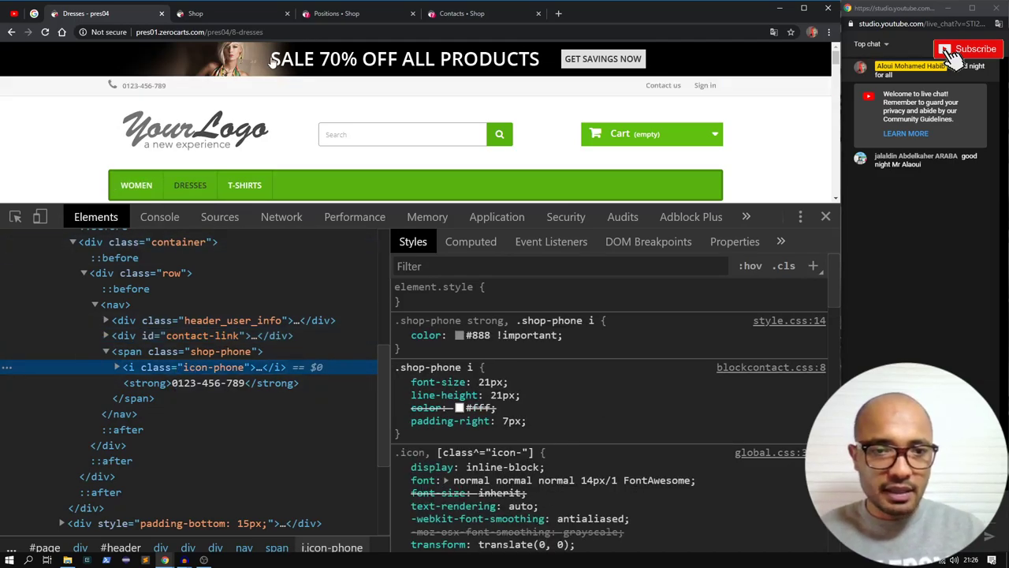
Add a span element in nav.tpl and place the phone number line inside it
{"action": "key", "text": "alt+Tab"}
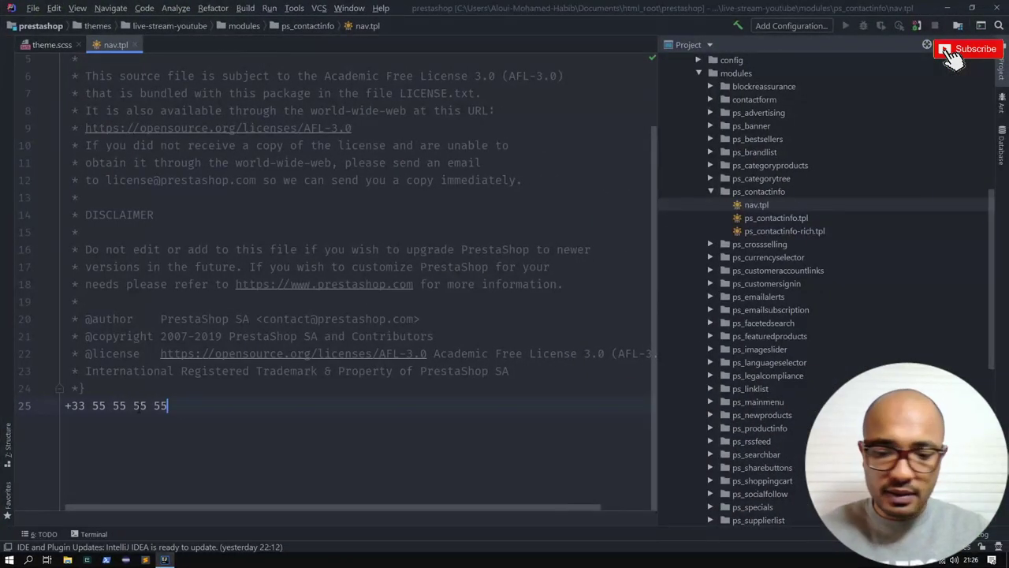
{"action": "key", "text": "Return"}
{"action": "type", "text": "span"}
{"action": "key", "text": "Tab"}
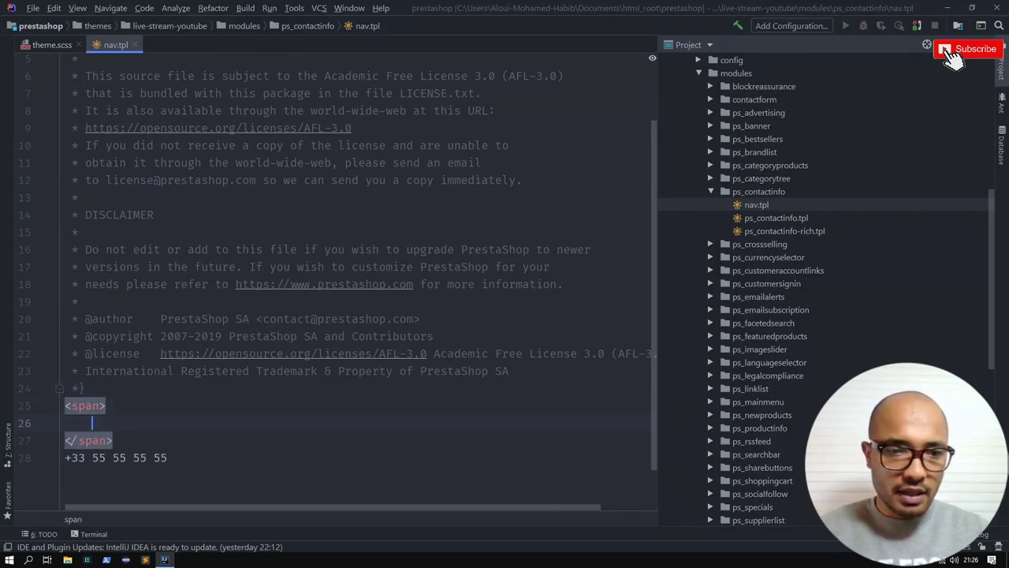
{"action": "key", "text": "Return"}
{"action": "key", "text": "Down"}
{"action": "key", "text": "alt+shift+Up"}
Insert <i class="icon-phone"></i> above the phone number inside the span
{"action": "key", "text": "Up"}
{"action": "type", "text": "<i class=\"icon-phone\"></i>"}
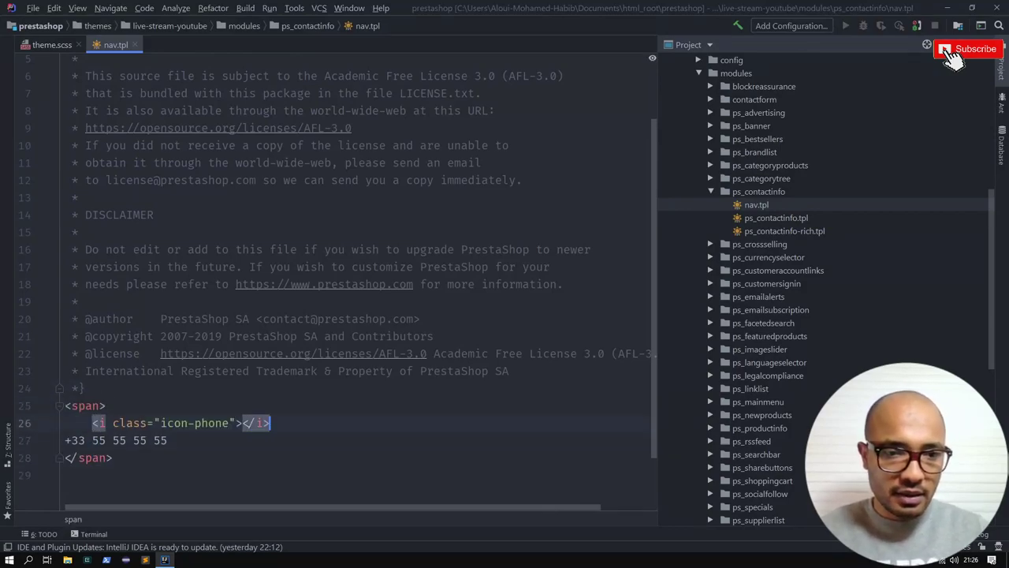
{"action": "key", "text": "ctrl+alt+l"}
Reload the shop home page, inspect the Sign in icon and copy its material-icons class name
{"action": "key", "text": "alt+Tab"}
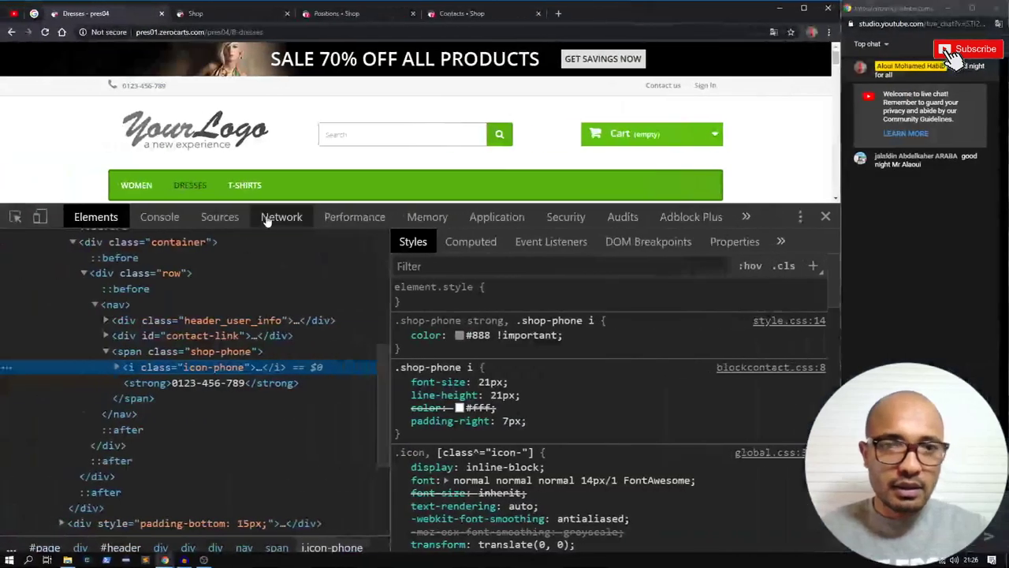
{"action": "left_click", "coordinate": [199, 15]}
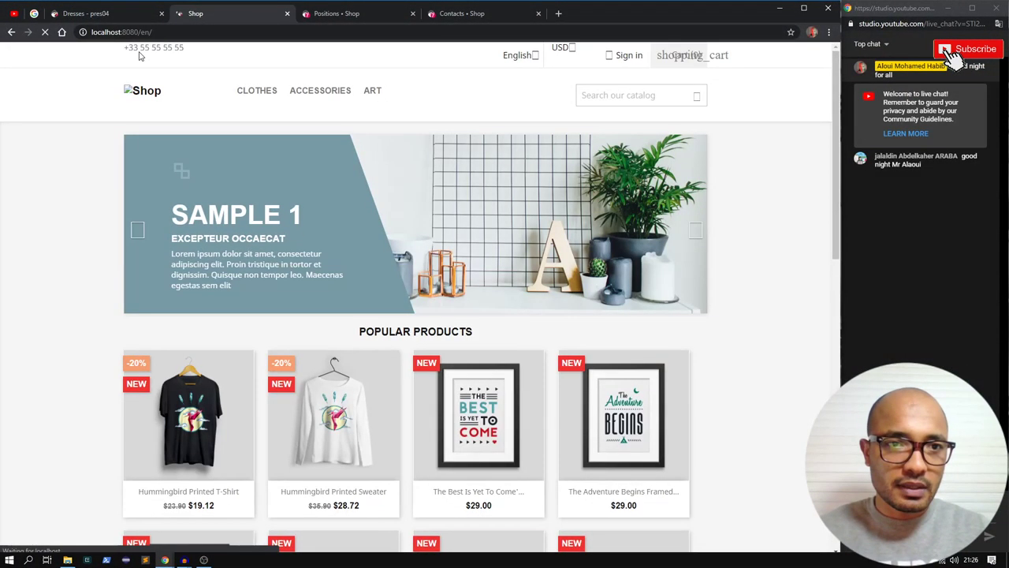
{"action": "right_click", "coordinate": [604, 53]}
{"action": "left_click", "coordinate": [642, 181]}
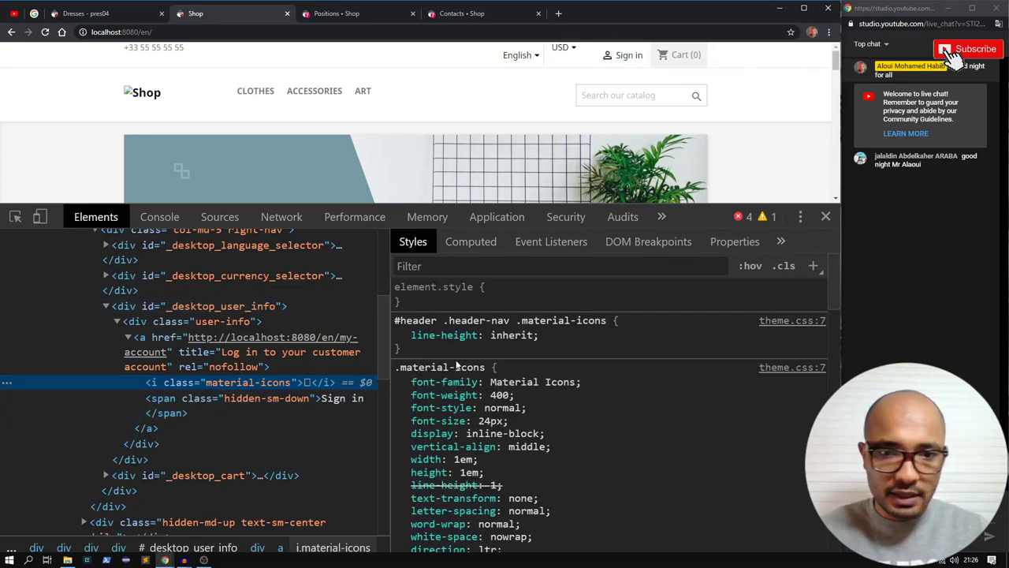
{"action": "double_click", "coordinate": [268, 382]}
{"action": "key", "text": "ctrl+c"}
Search the web for material-icons in a new tab and open the Icons - Material Design page
{"action": "key", "text": "ctrl+t"}
{"action": "key", "text": "ctrl+v"}
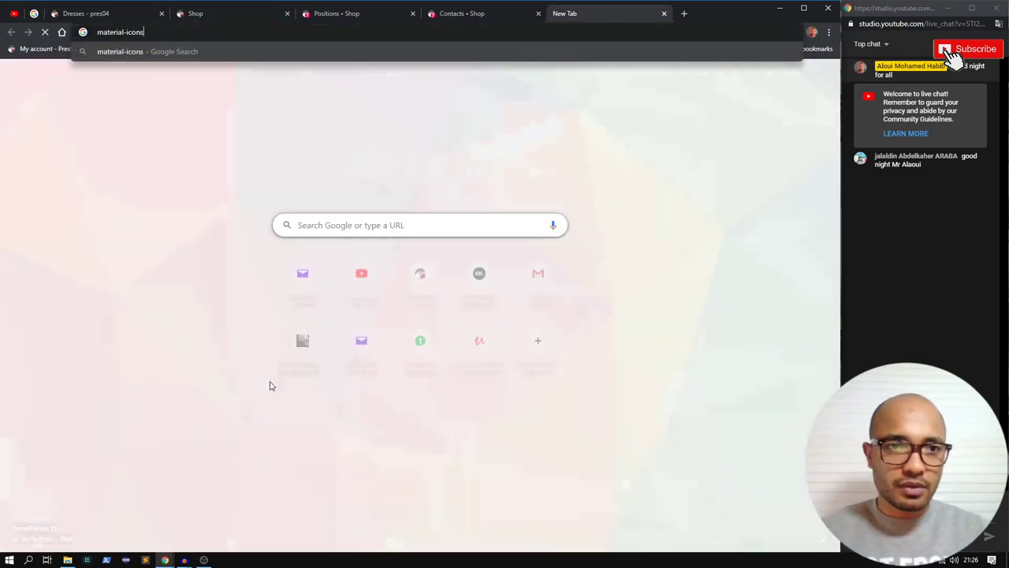
{"action": "key", "text": "Return"}
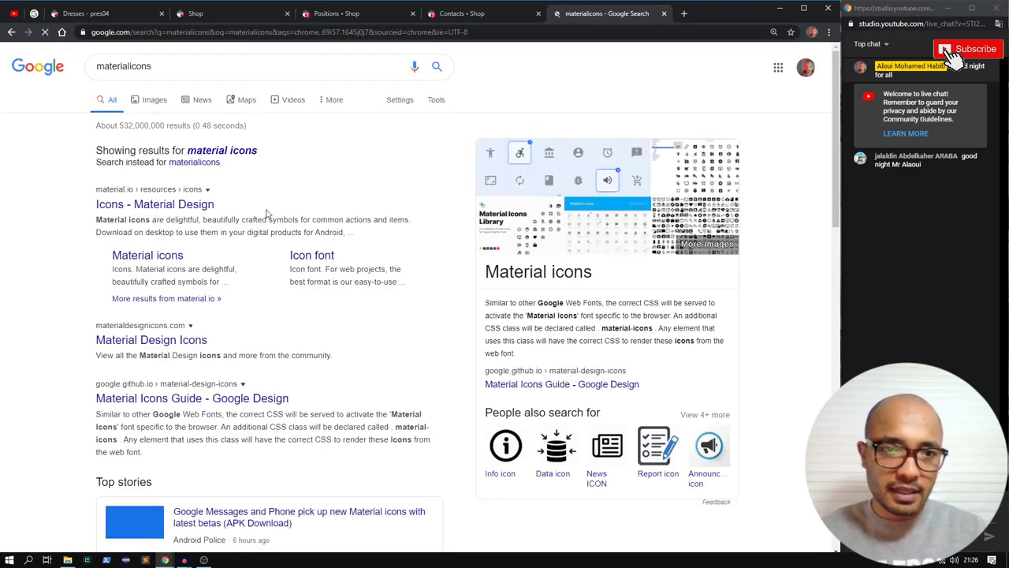
{"action": "left_click", "coordinate": [168, 207]}
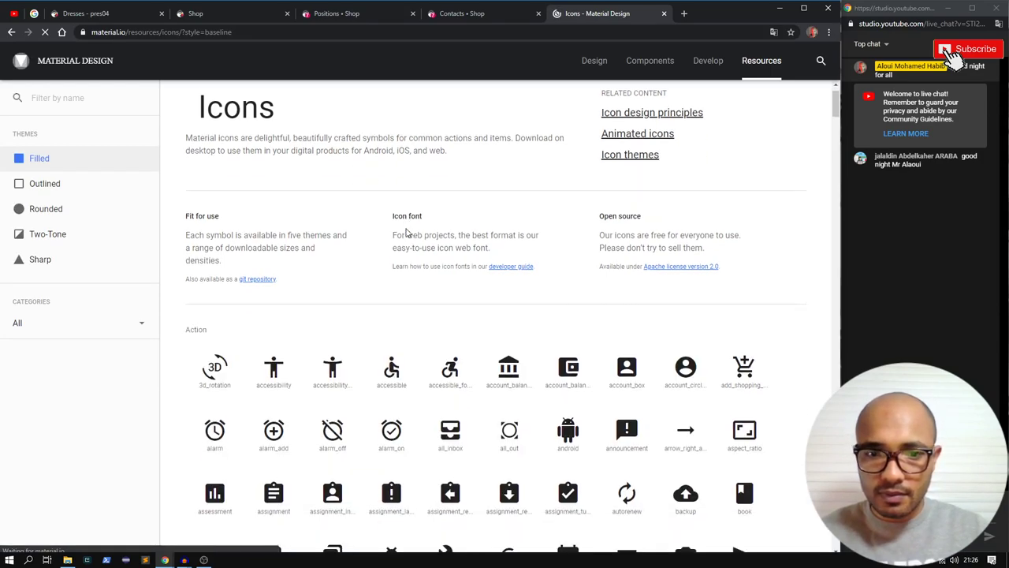
Find "phone" on the Material Design icons page and go through the matches to the Communication section
{"action": "key", "text": "ctrl+f"}
{"action": "type", "text": "phonre"}
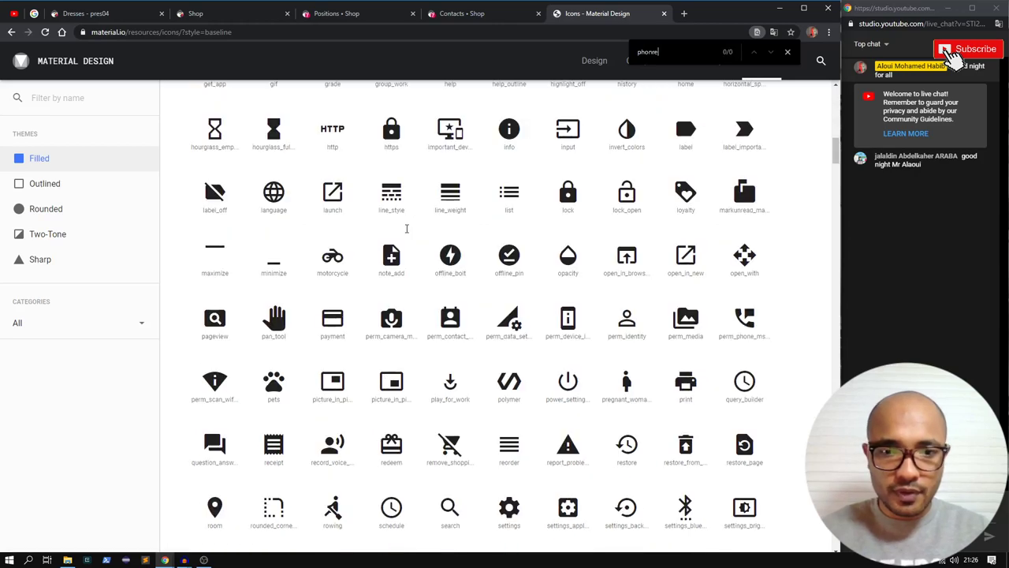
{"action": "key", "text": "BackSpace"}
{"action": "key", "text": "BackSpace"}
{"action": "type", "text": "e"}
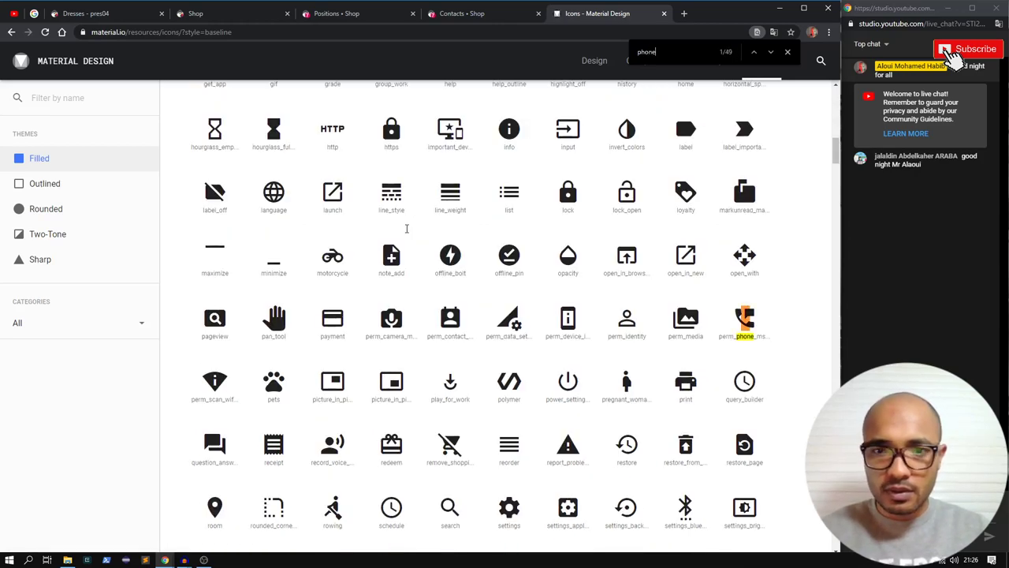
{"action": "key", "text": "Return"}
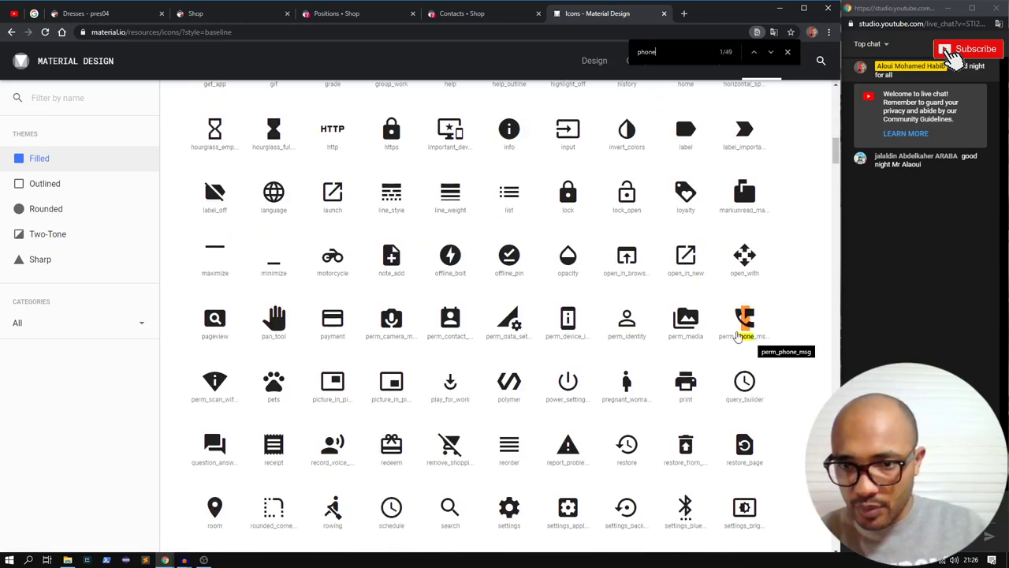
{"action": "key", "text": "Return"}
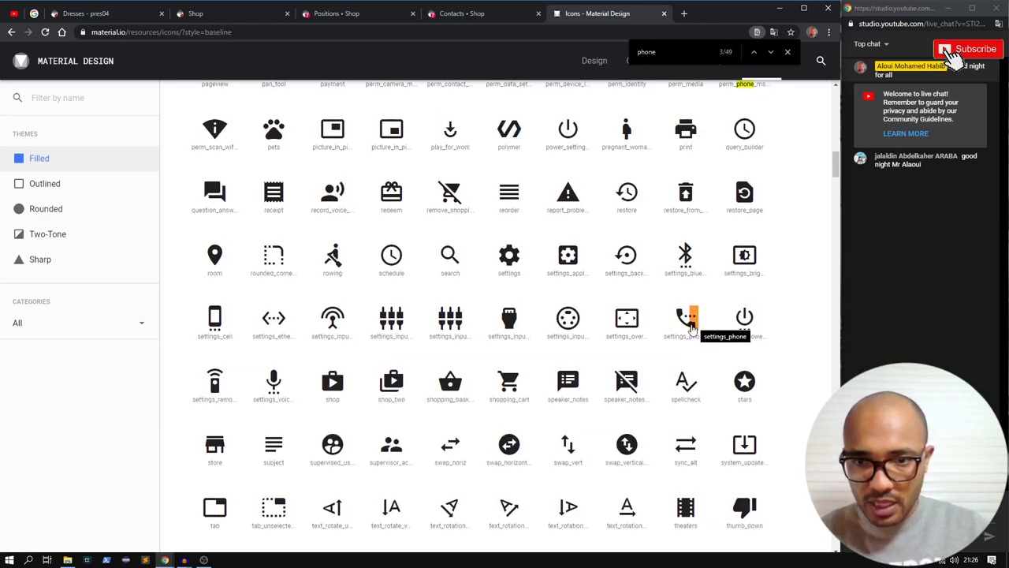
{"action": "key", "text": "Return"}
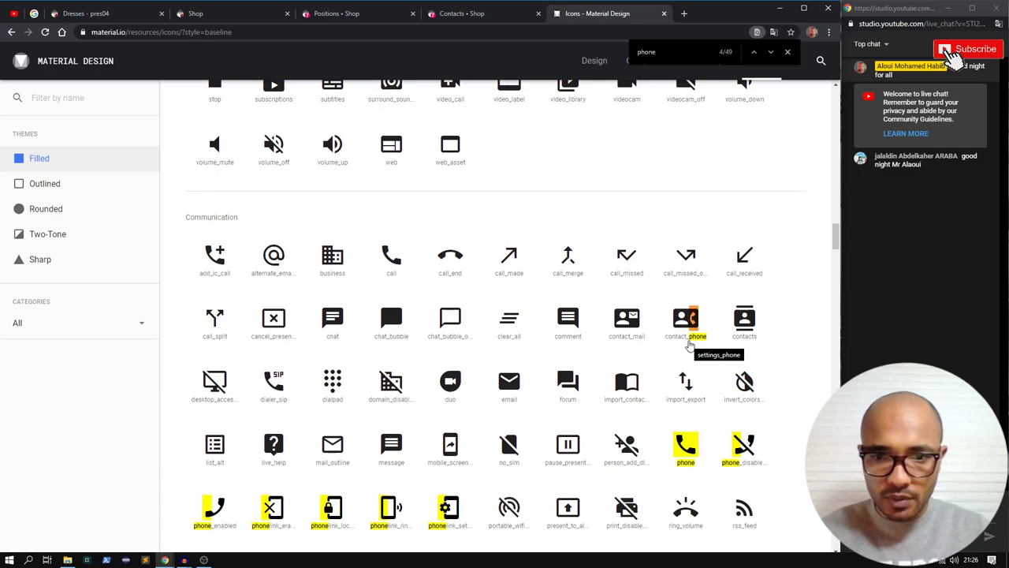
Replace the icon element's class in nav.tpl with material-icons
{"action": "key", "text": "alt+Tab"}
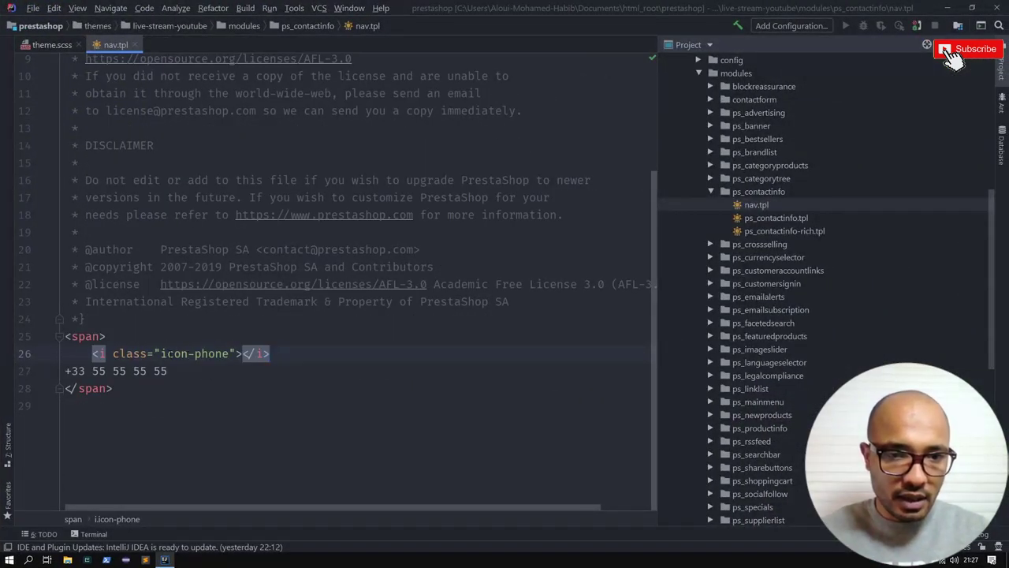
{"action": "key", "text": "ctrl+shift+Right"}
{"action": "key", "text": "ctrl+shift+Right"}
{"action": "key", "text": "BackSpace"}
{"action": "key", "text": "BackSpace"}
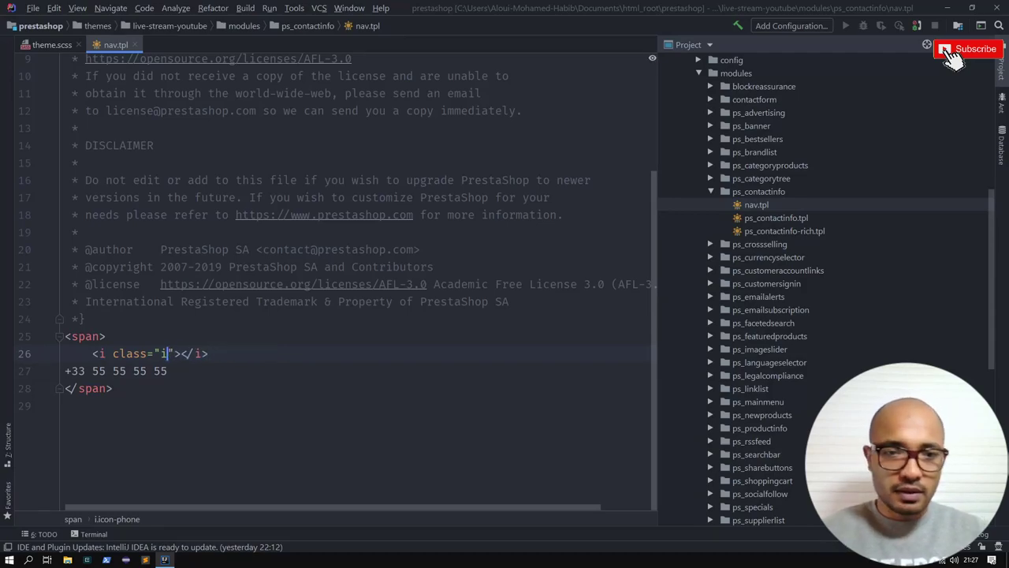
{"action": "key", "text": "ctrl+v"}
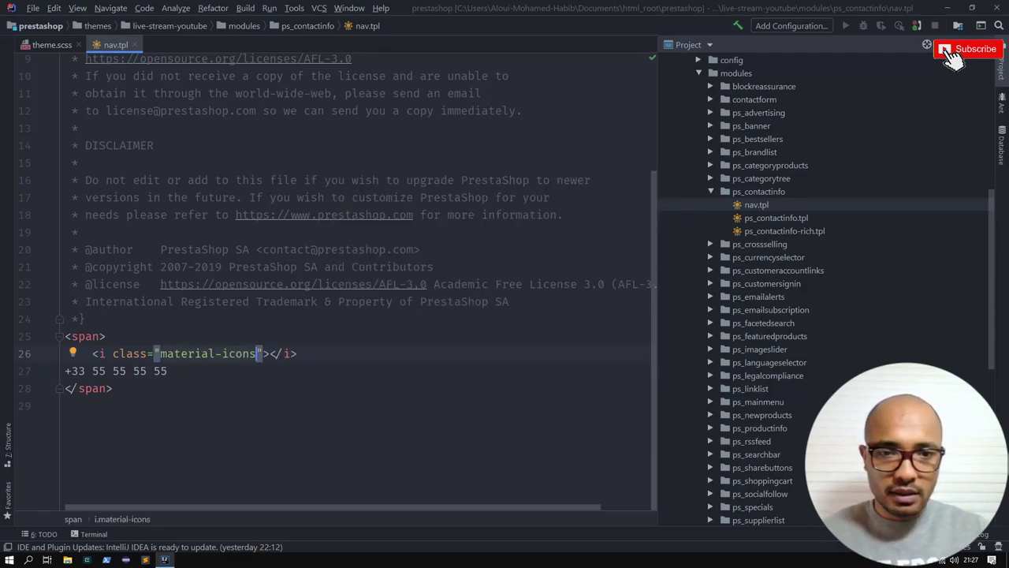
Check the shop's icon markup again, then select the phone icon on the Material Design page and open its details
{"action": "key", "text": "alt+Tab"}
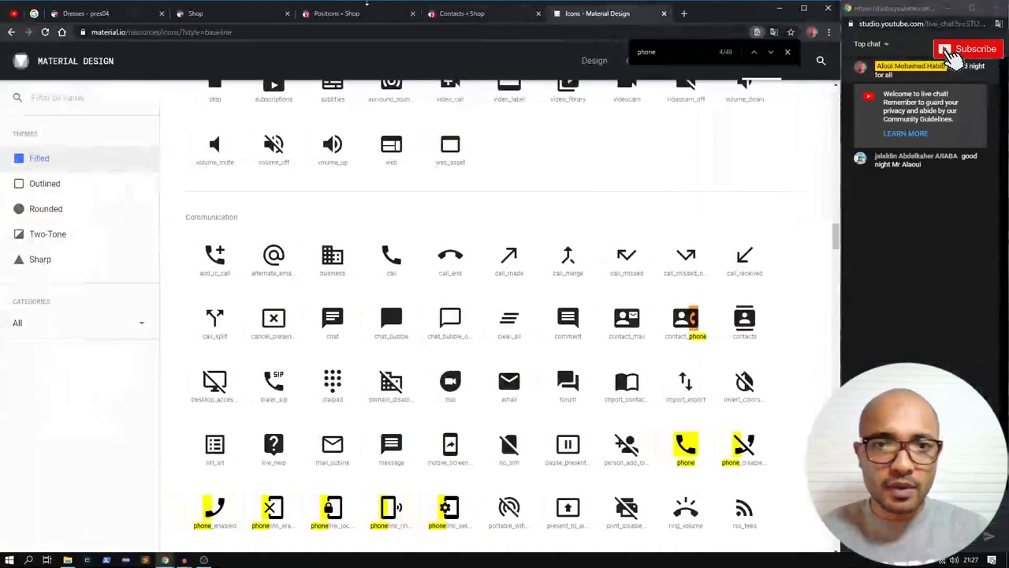
{"action": "left_click", "coordinate": [337, 13]}
{"action": "left_click", "coordinate": [249, 15]}
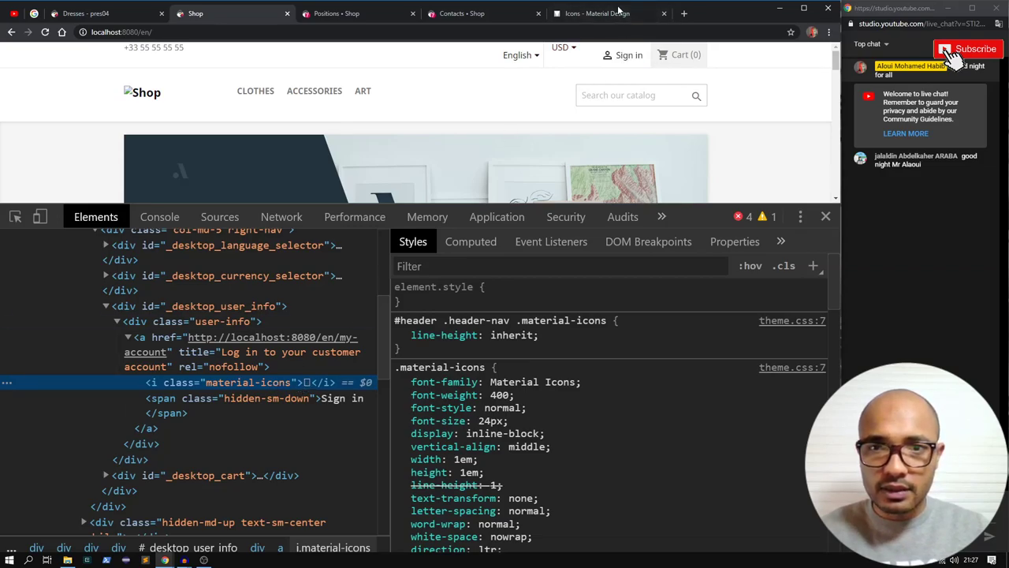
{"action": "left_click", "coordinate": [594, 13]}
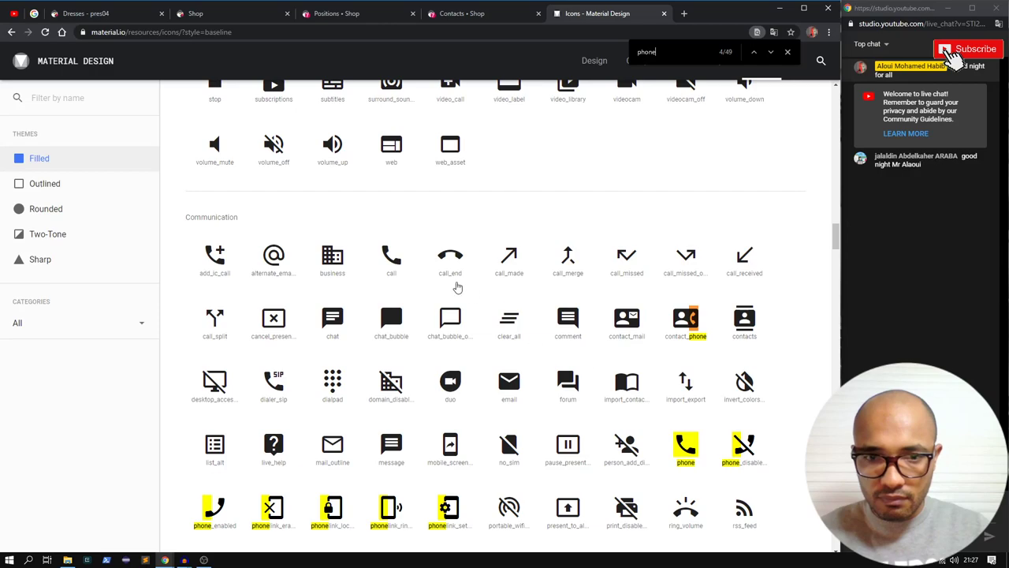
{"action": "right_click", "coordinate": [689, 444]}
{"action": "left_click", "coordinate": [680, 456]}
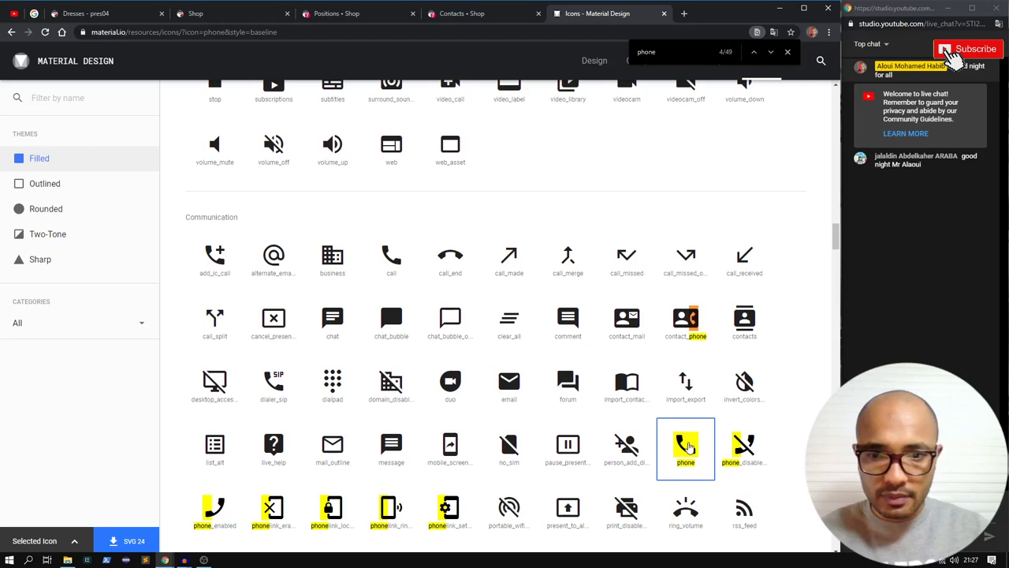
{"action": "left_click", "coordinate": [688, 448]}
{"action": "left_click", "coordinate": [687, 448]}
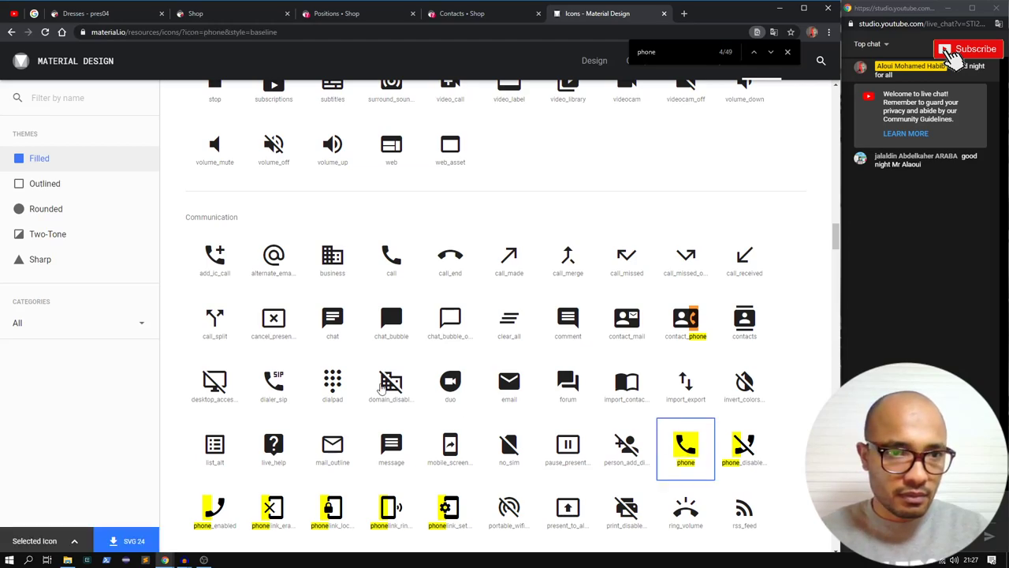
{"action": "left_click", "coordinate": [71, 541]}
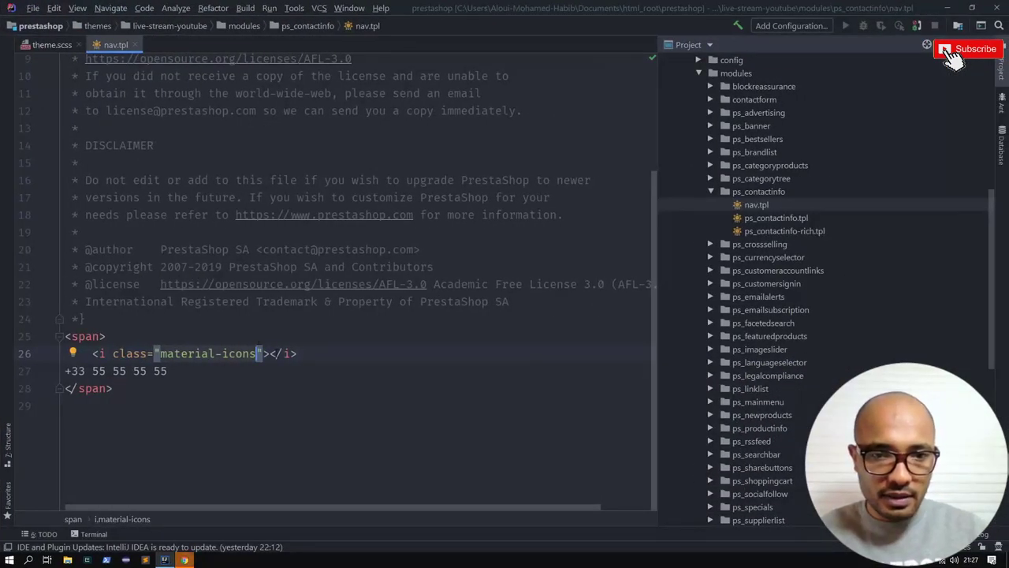
Enter "hone" as the text inside the material-icons element in nav.tpl
{"action": "key", "text": "Right"}
{"action": "key", "text": "Right"}
{"action": "type", "text": "hone"}
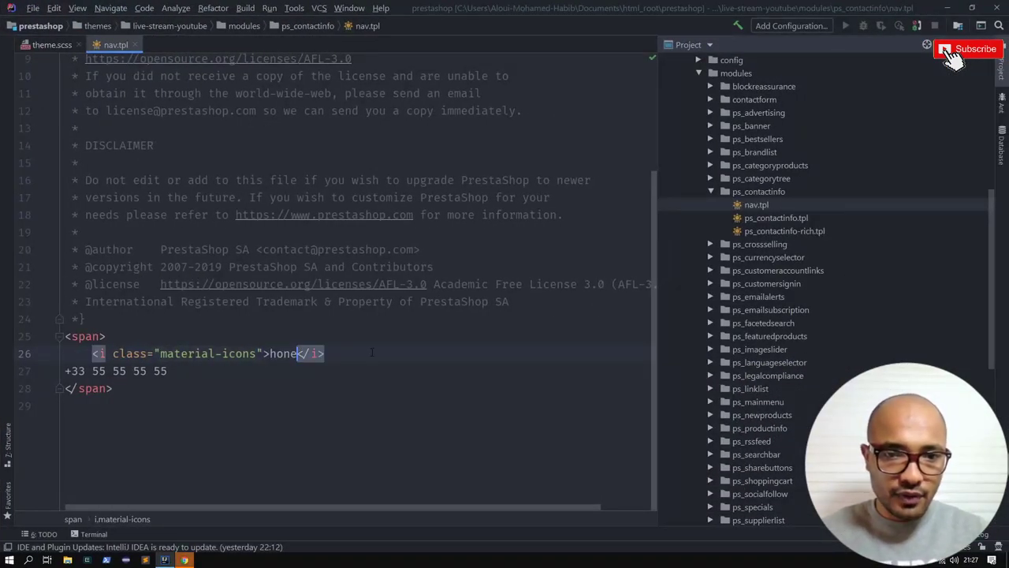
{"action": "key", "text": "ctrl+z"}
{"action": "type", "text": "hone"}
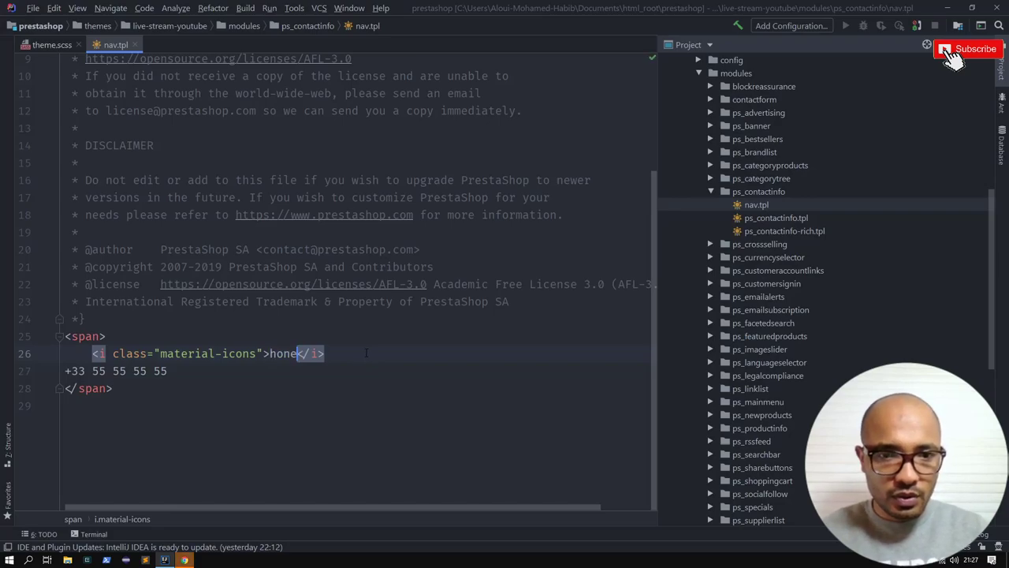
Switch to Chrome, reload the shop's home page and close the developer tools to check the header
{"action": "key", "text": "alt+Tab"}
{"action": "left_click", "coordinate": [266, 15]}
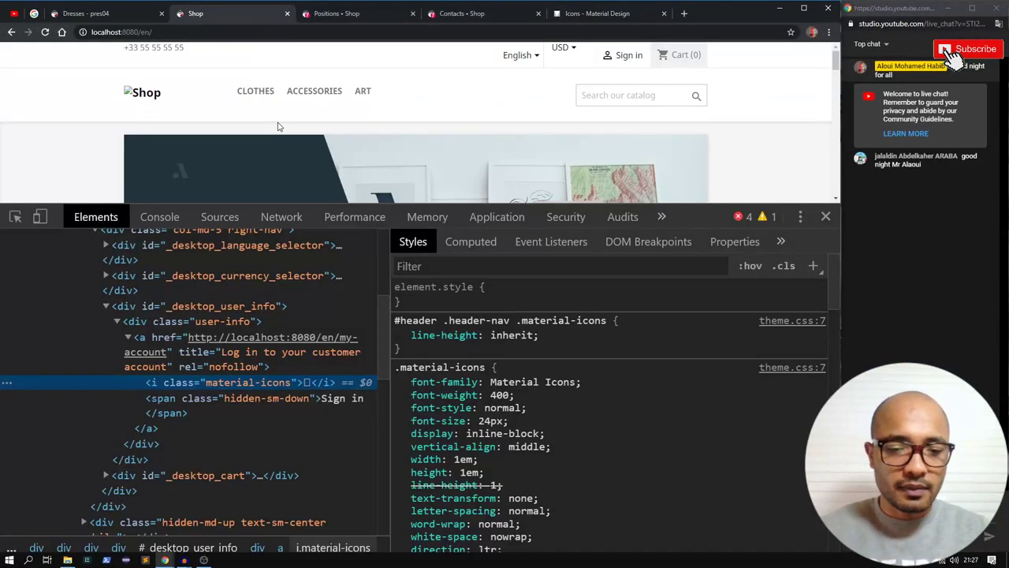
{"action": "key", "text": "F5"}
{"action": "key", "text": "F12"}
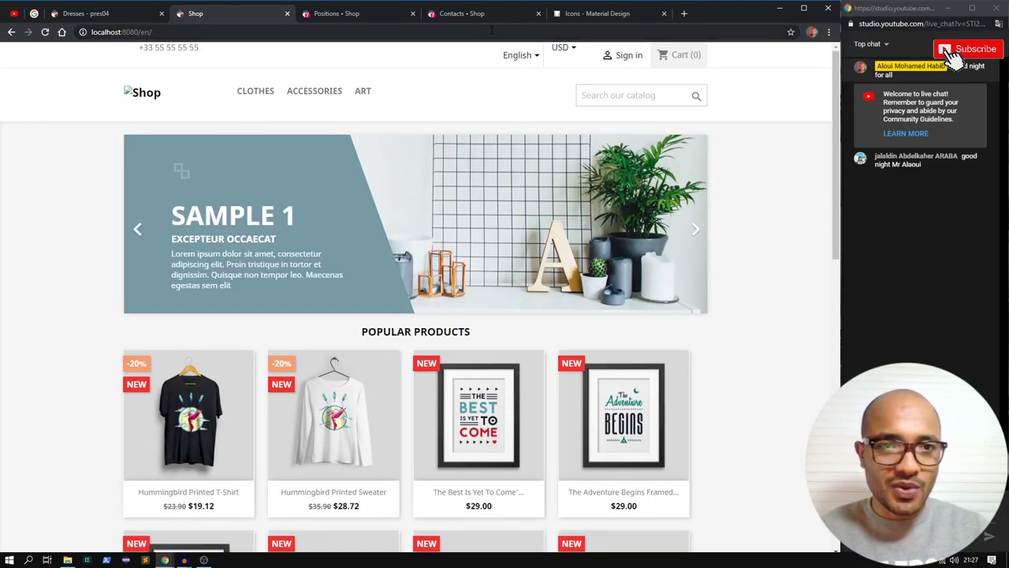
Copy the IE9 icon-font snippet for phone from the Material Design page and replace the icon element in nav.tpl with it
{"action": "left_click", "coordinate": [599, 14]}
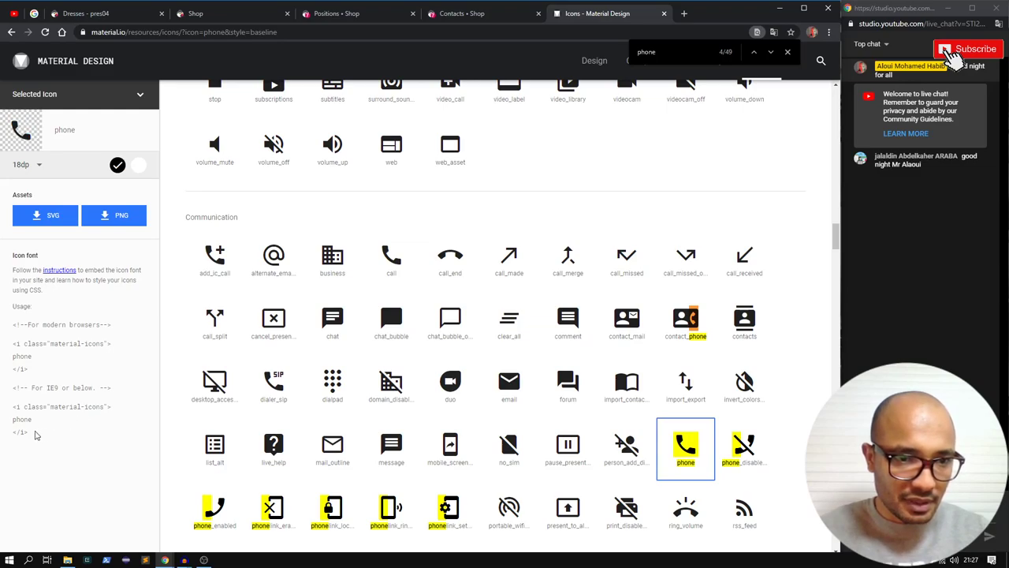
{"action": "left_click_drag", "start_coordinate": [39, 434], "coordinate": [15, 408]}
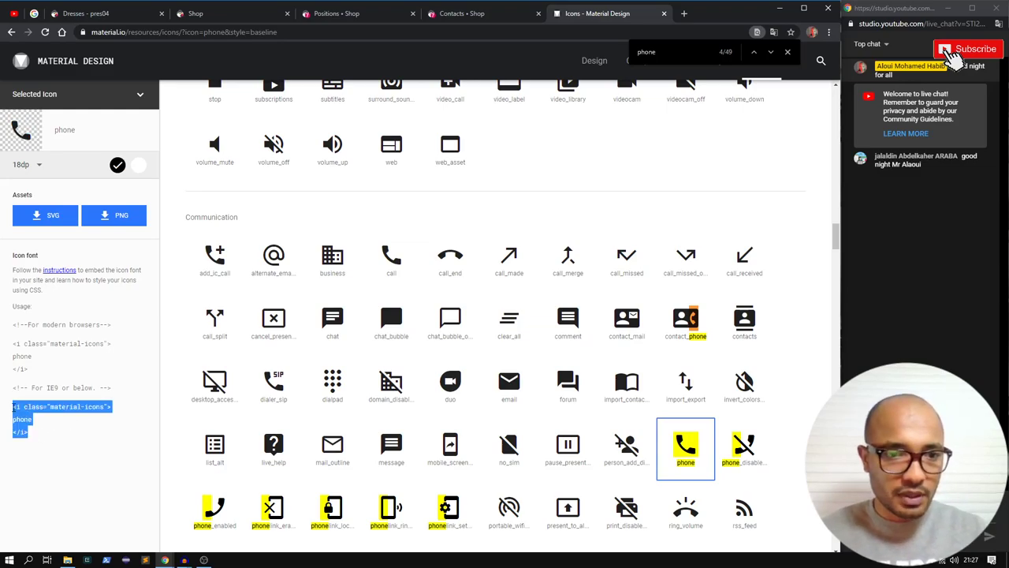
{"action": "key", "text": "alt+Tab"}
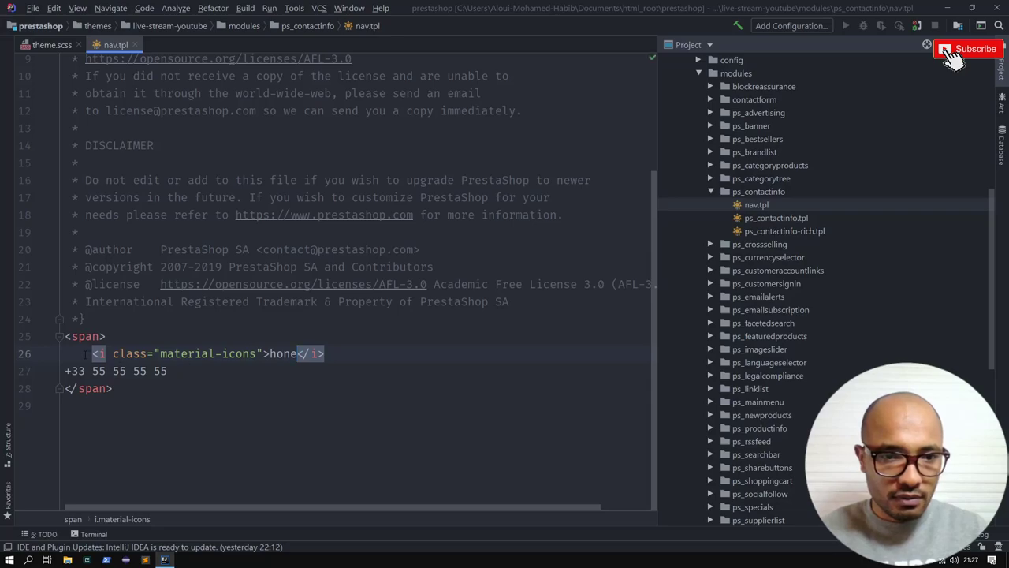
{"action": "key", "text": "ctrl+z"}
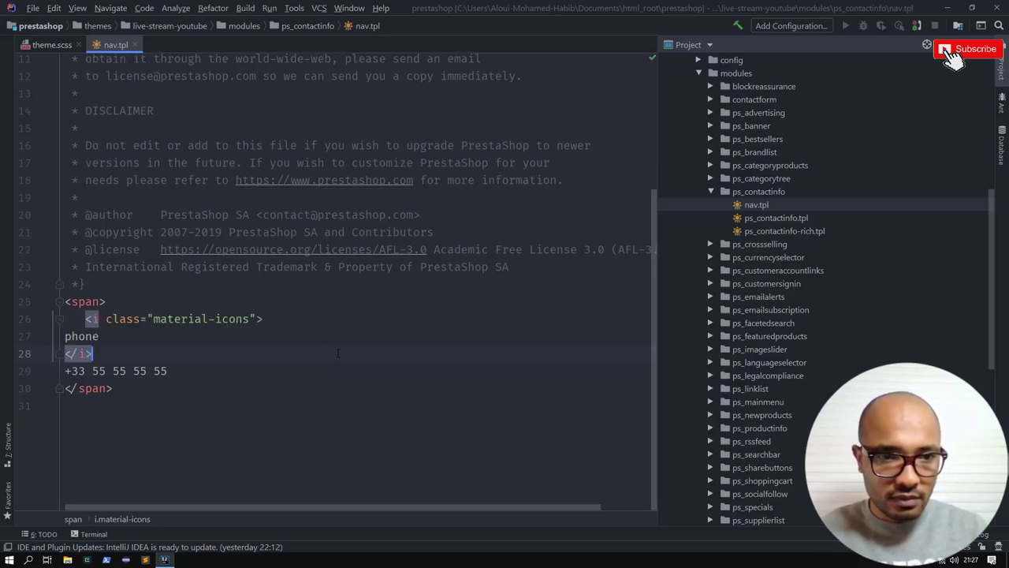
{"action": "key", "text": "ctrl+alt+l"}
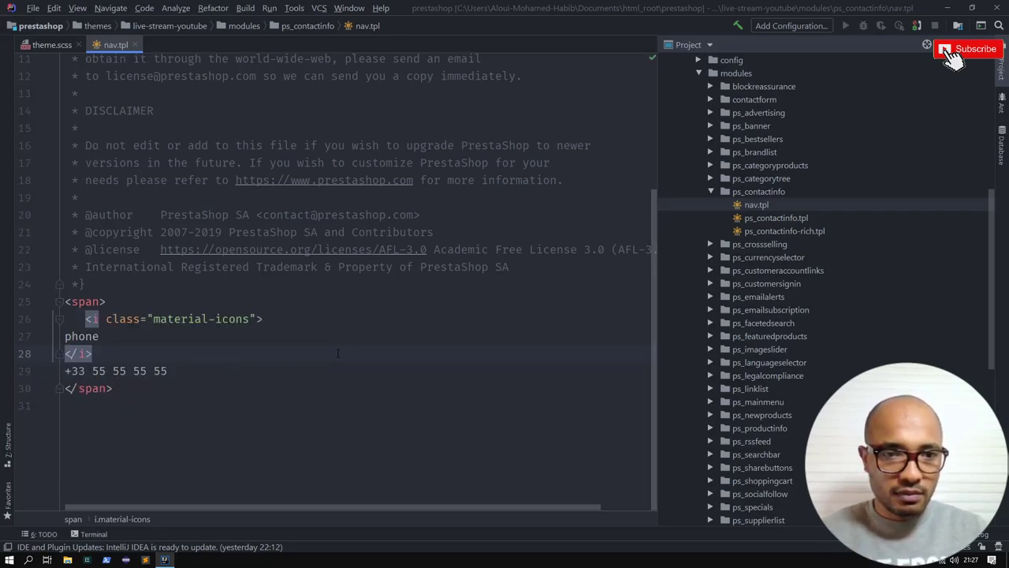
{"action": "key", "text": "ctrl+alt+l"}
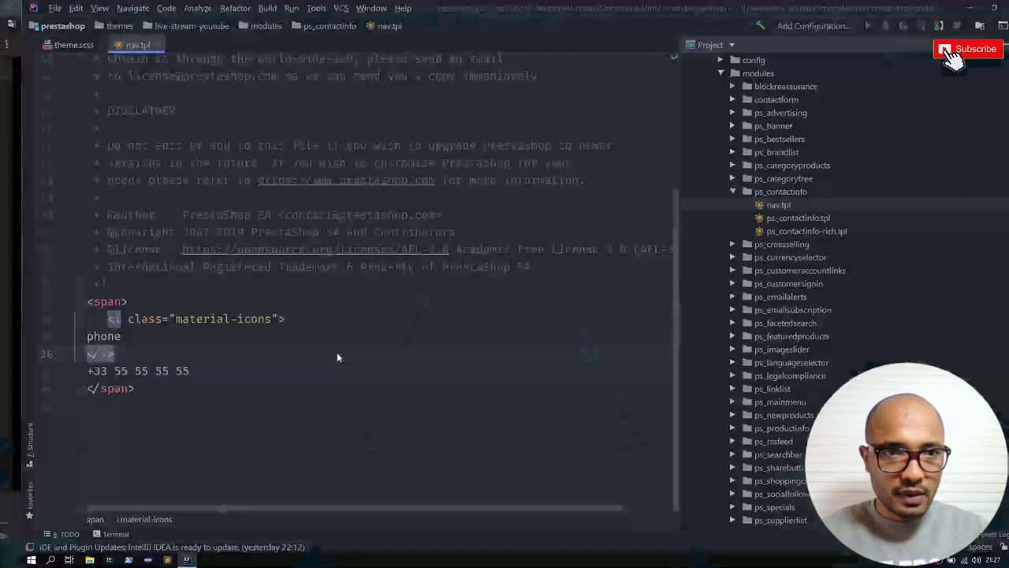
Check the phone icon in the shop's header and compare the header with the one on the Dresses demo page
{"action": "key", "text": "alt+Tab"}
{"action": "left_click", "coordinate": [253, 13]}
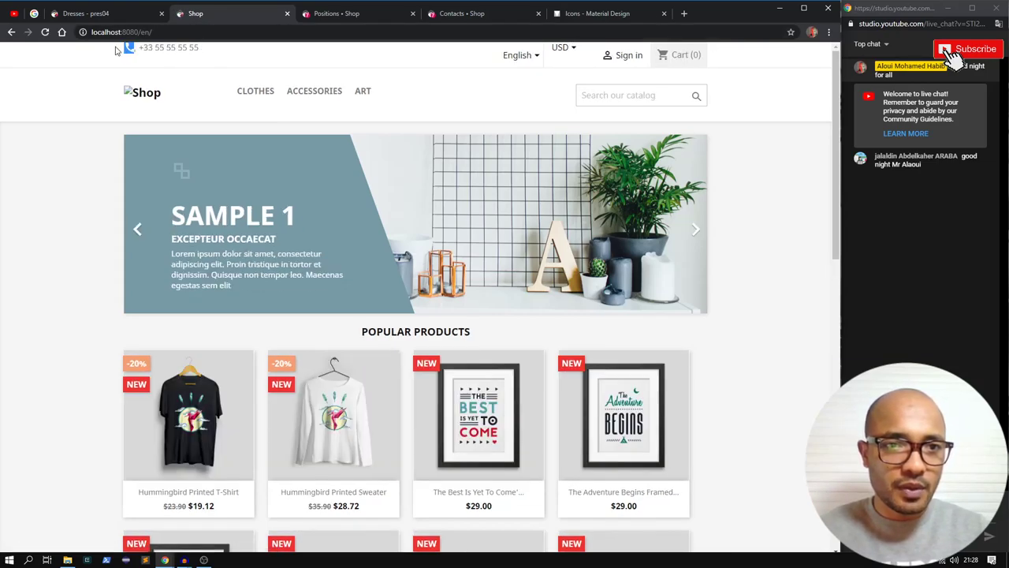
{"action": "left_click", "coordinate": [110, 14]}
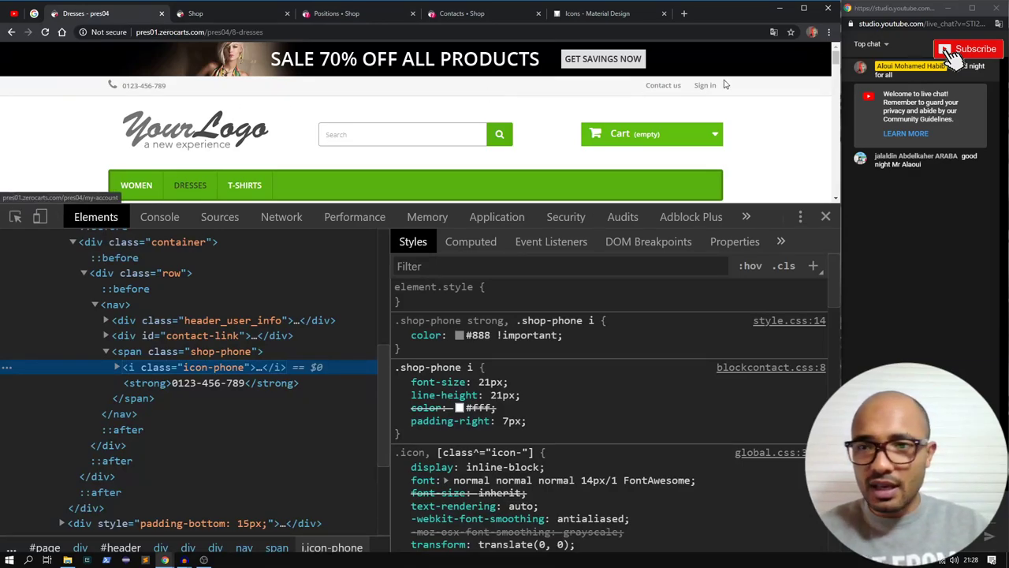
{"action": "left_click", "coordinate": [219, 16]}
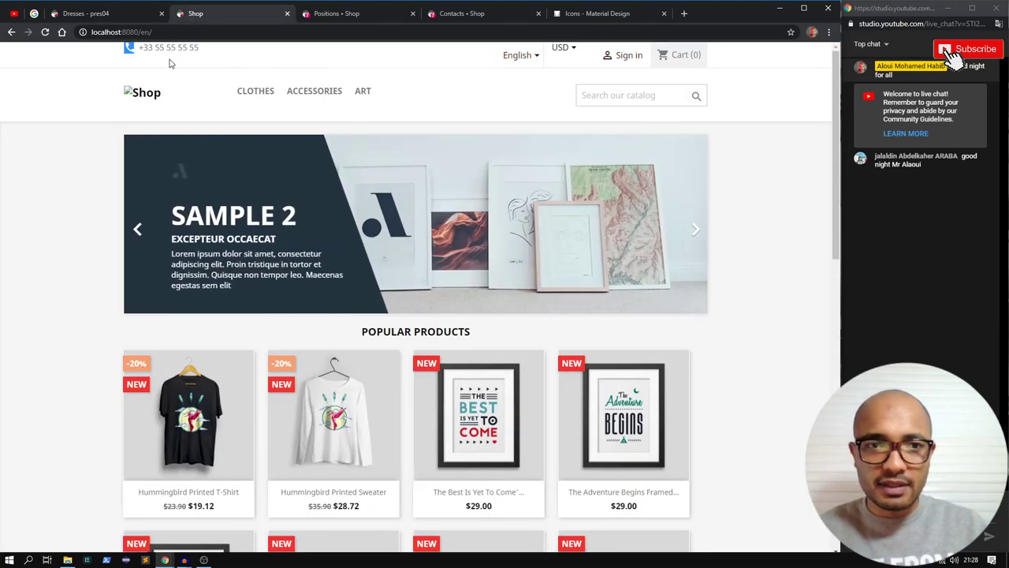
{"action": "left_click", "coordinate": [132, 24]}
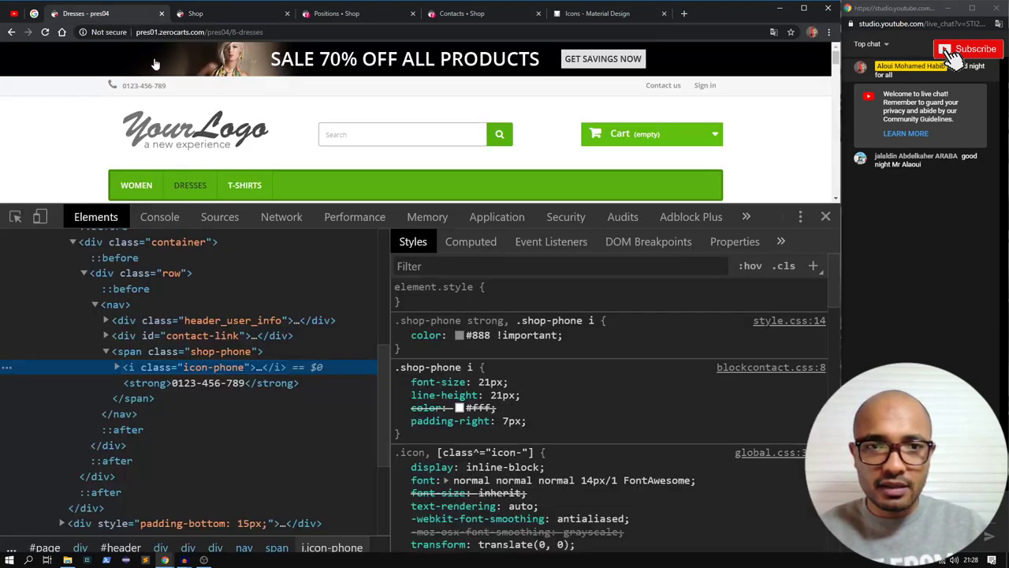
{"action": "left_click", "coordinate": [212, 15]}
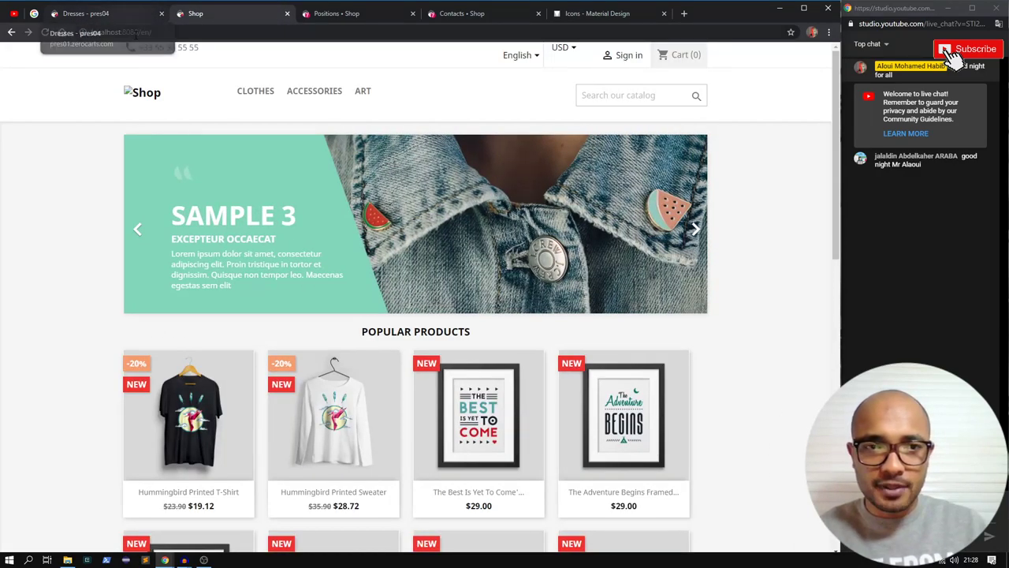
{"action": "left_click", "coordinate": [135, 24]}
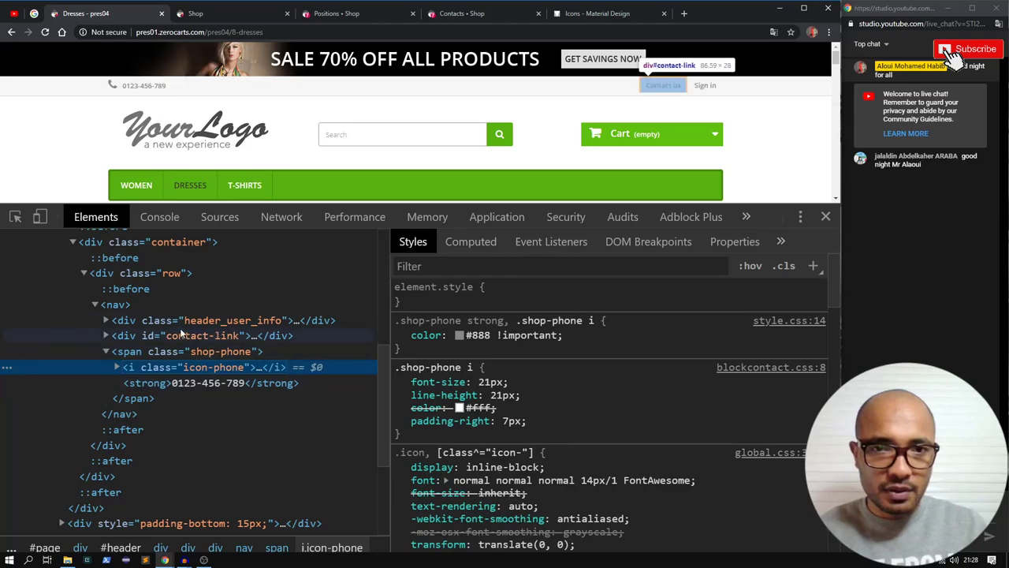
Inspect the demo header's Contact us link, then examine the header_user_info and contact-link elements
{"action": "right_click", "coordinate": [661, 85]}
{"action": "left_click", "coordinate": [684, 203]}
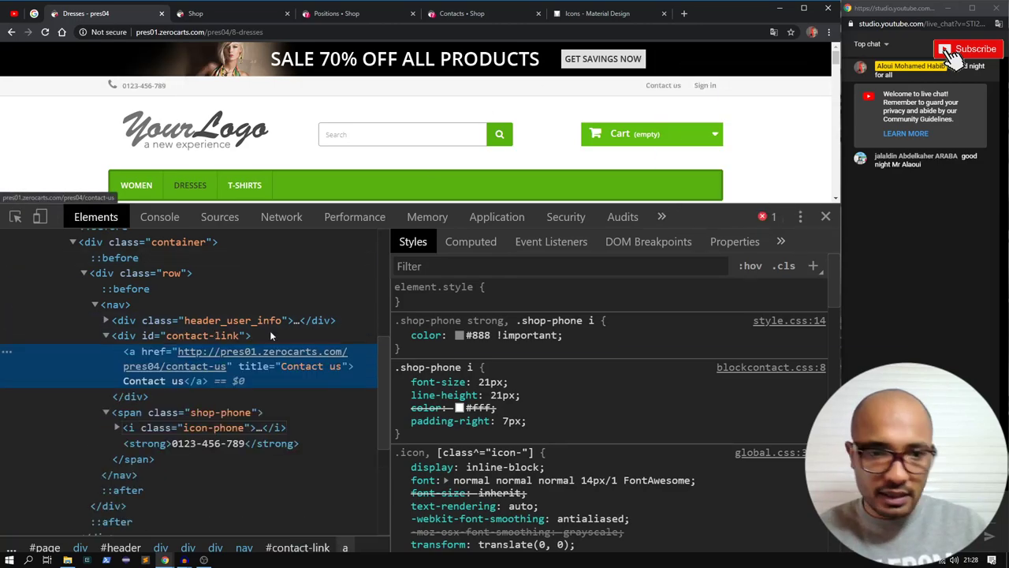
{"action": "left_click", "coordinate": [223, 322]}
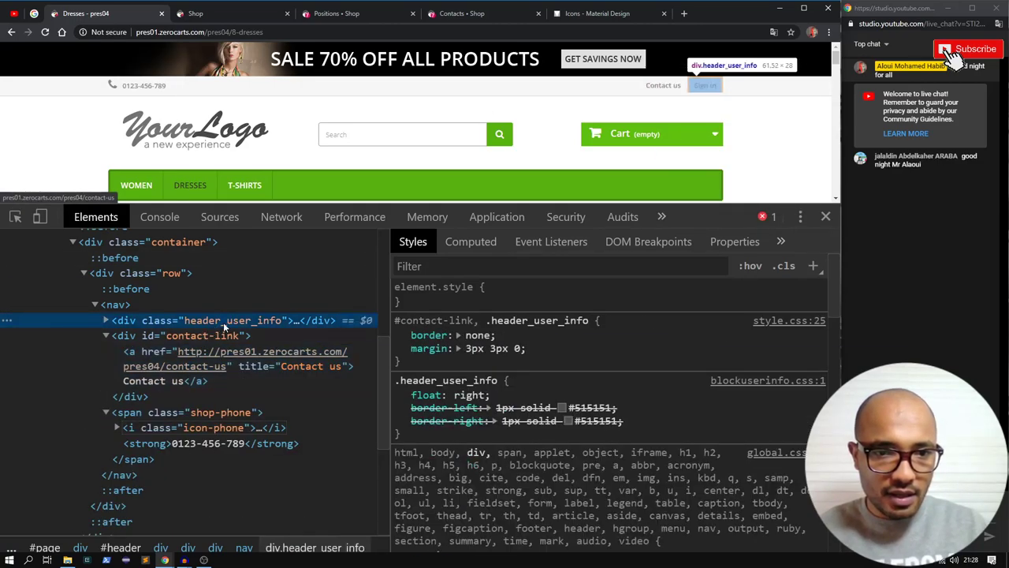
{"action": "left_click", "coordinate": [201, 337]}
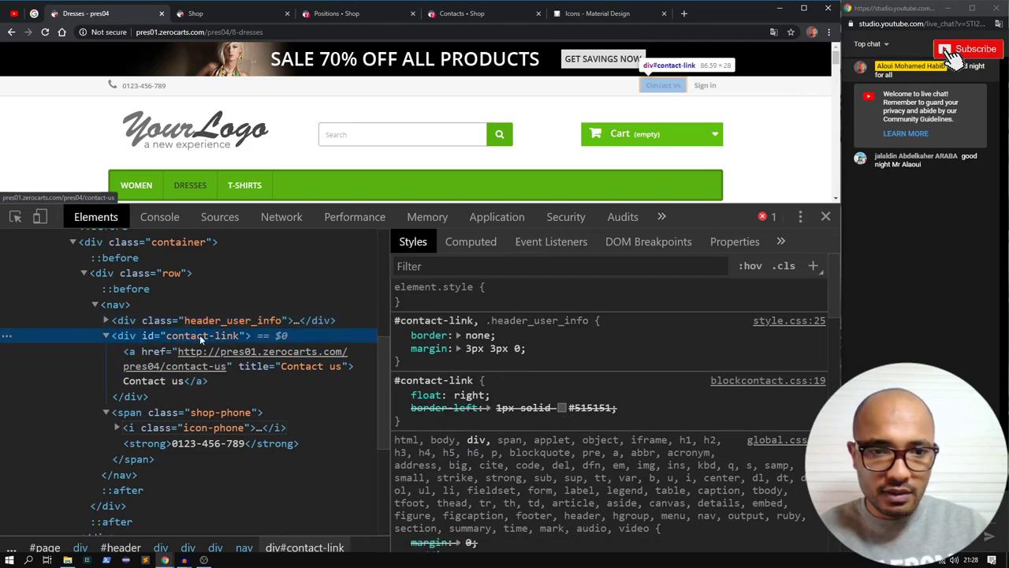
Filter the module Positions page to show only the Contact form module's hooks
{"action": "key", "text": "ctrl+Tab"}
{"action": "key", "text": "ctrl+Tab"}
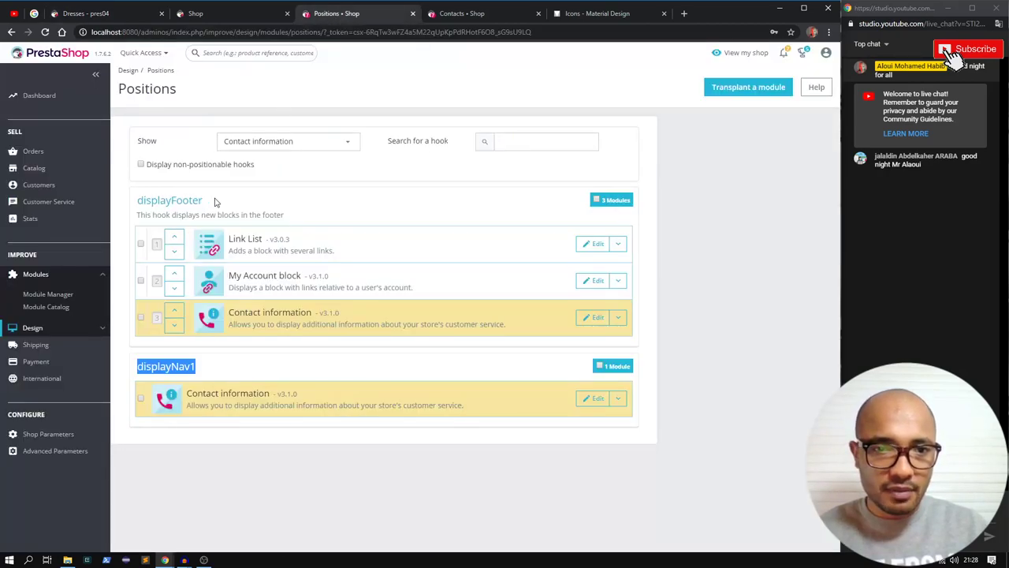
{"action": "left_click", "coordinate": [301, 149]}
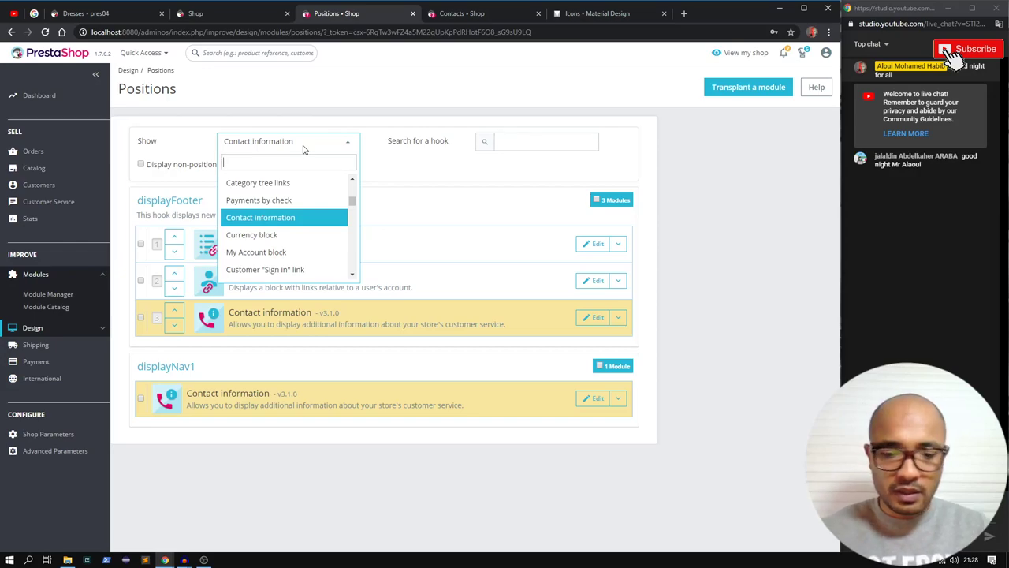
{"action": "type", "text": "contca"}
{"action": "key", "text": "BackSpace"}
{"action": "key", "text": "BackSpace"}
{"action": "key", "text": "BackSpace"}
{"action": "key", "text": "BackSpace"}
{"action": "key", "text": "BackSpace"}
{"action": "key", "text": "BackSpace"}
{"action": "type", "text": "co"}
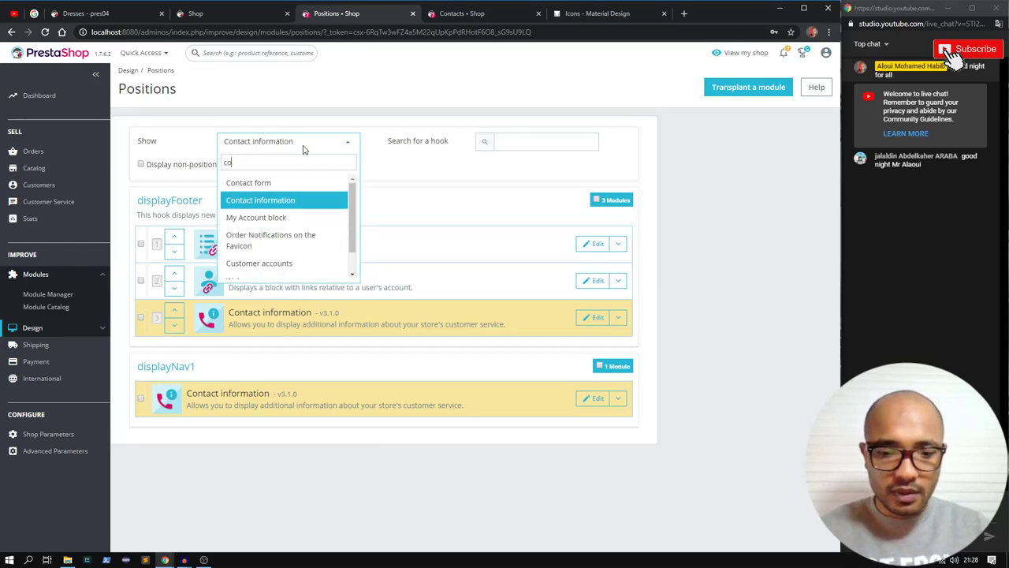
{"action": "type", "text": "ntact"}
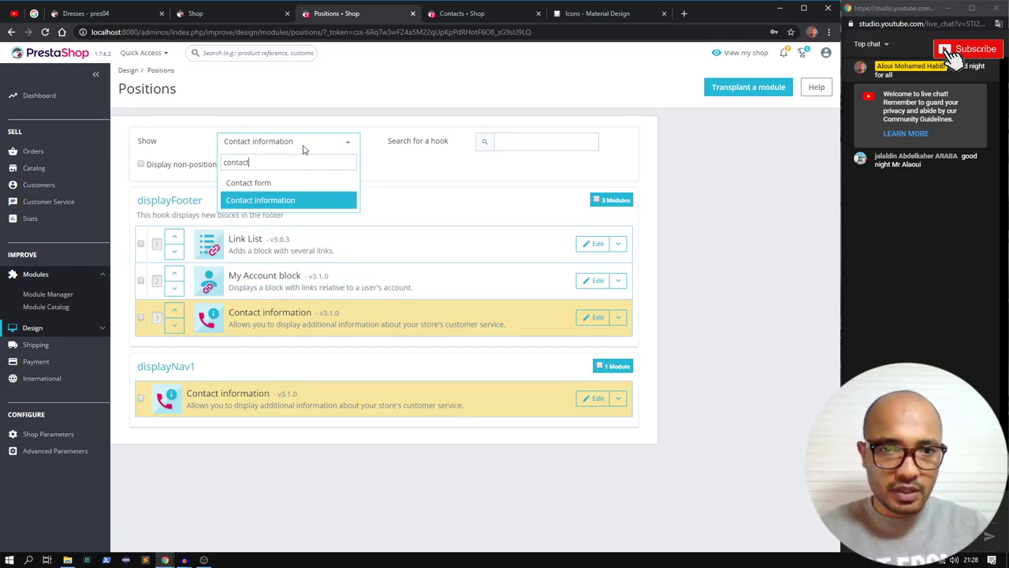
{"action": "key", "text": "Up"}
{"action": "key", "text": "Return"}
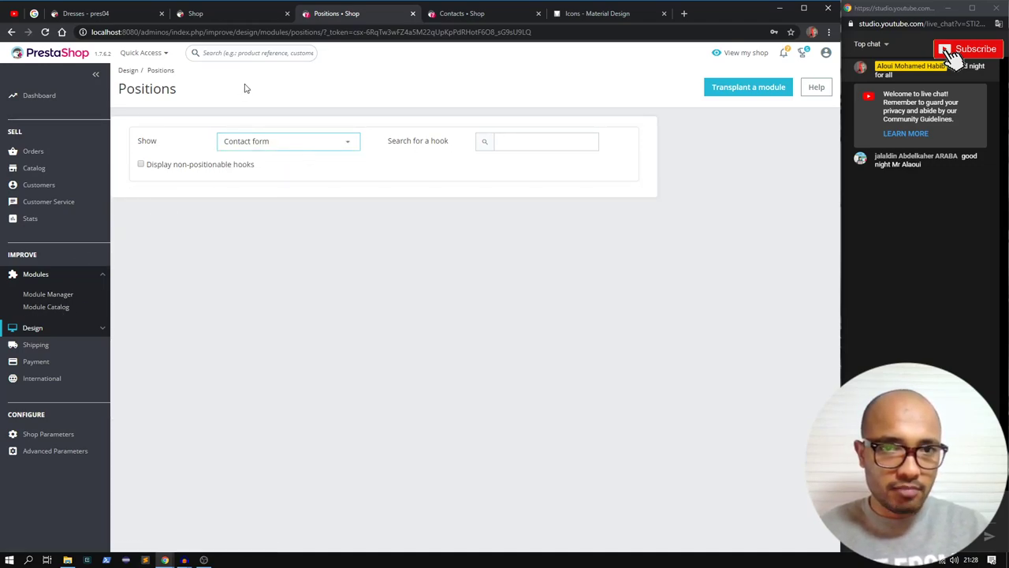
Search the Module Manager for "contact" and read the Contact form module's description
{"action": "left_click", "coordinate": [451, 17]}
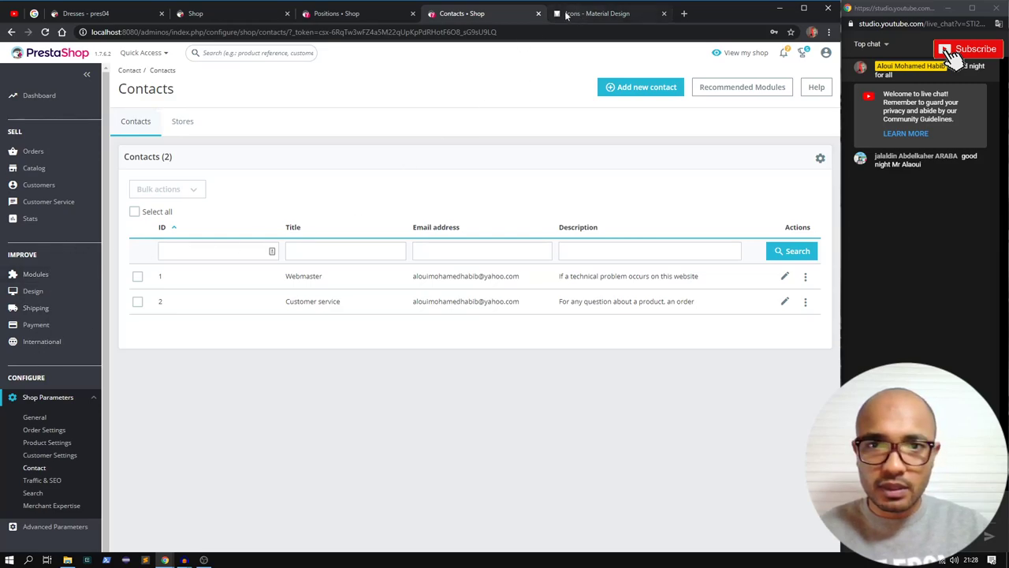
{"action": "mouse_move", "coordinate": [36, 276]}
{"action": "left_click", "coordinate": [47, 297]}
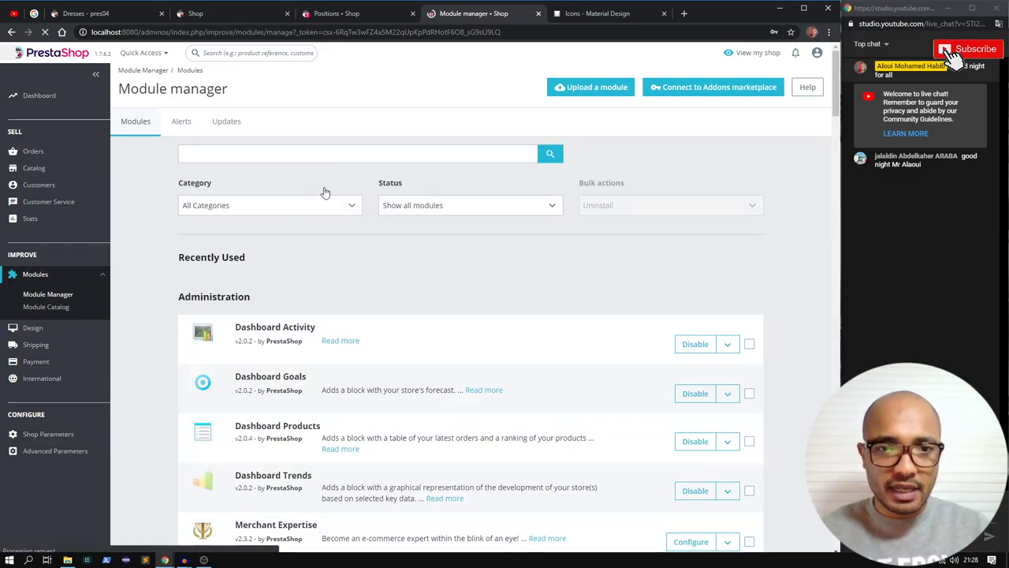
{"action": "left_click", "coordinate": [329, 151]}
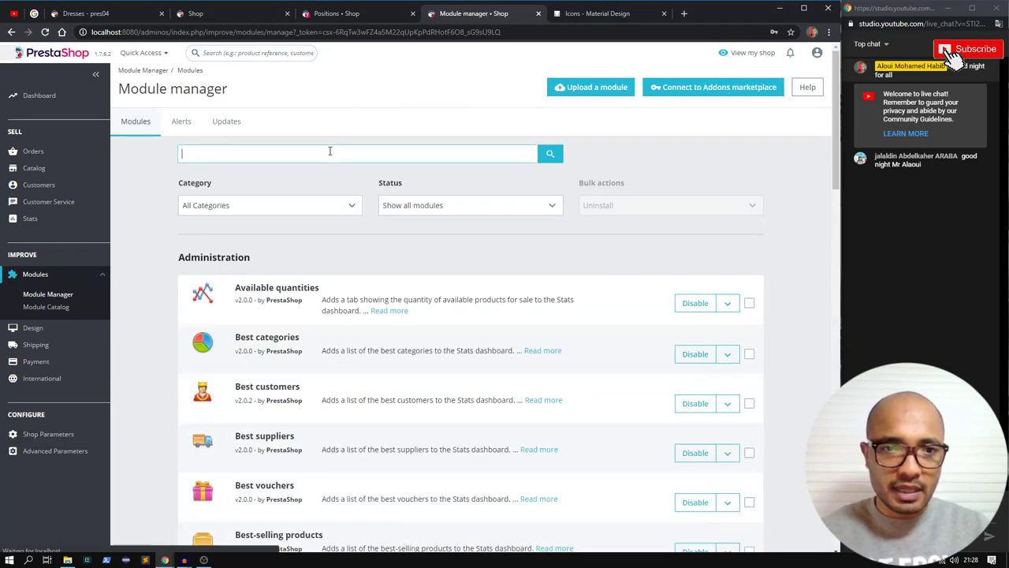
{"action": "type", "text": "contact"}
{"action": "key", "text": "Return"}
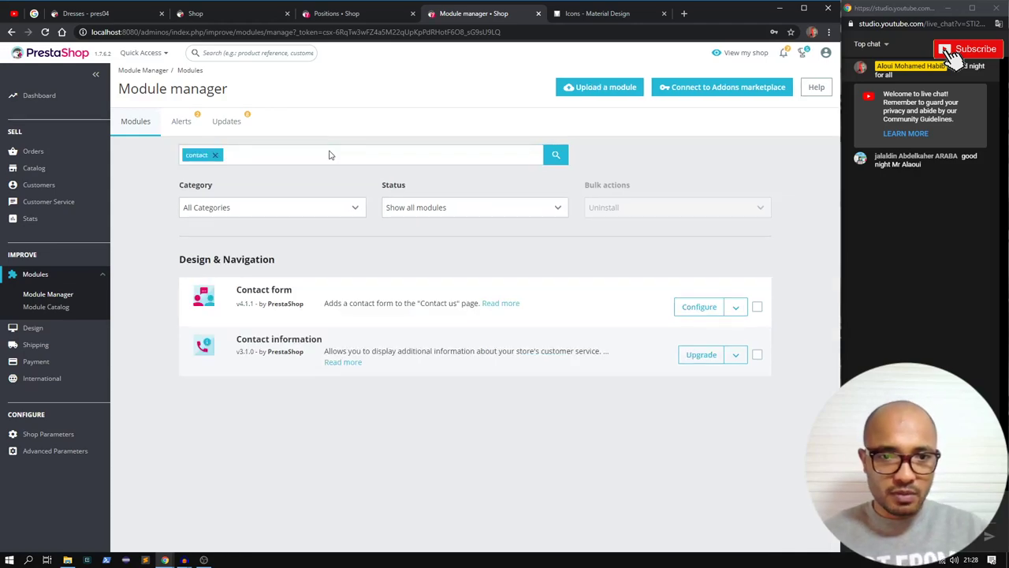
{"action": "left_click_drag", "start_coordinate": [236, 289], "coordinate": [462, 303]}
{"action": "left_click", "coordinate": [472, 303]}
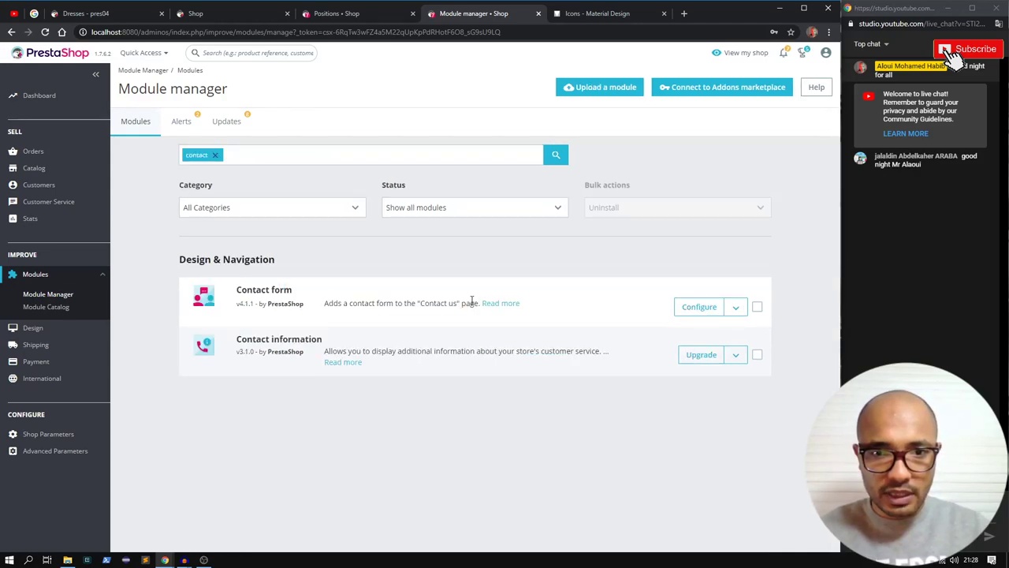
Try the address localhost:8080/en/contact in the shop, then open the Contact us page through the footer link
{"action": "left_click", "coordinate": [248, 11]}
{"action": "left_click", "coordinate": [197, 31]}
{"action": "left_click", "coordinate": [236, 32]}
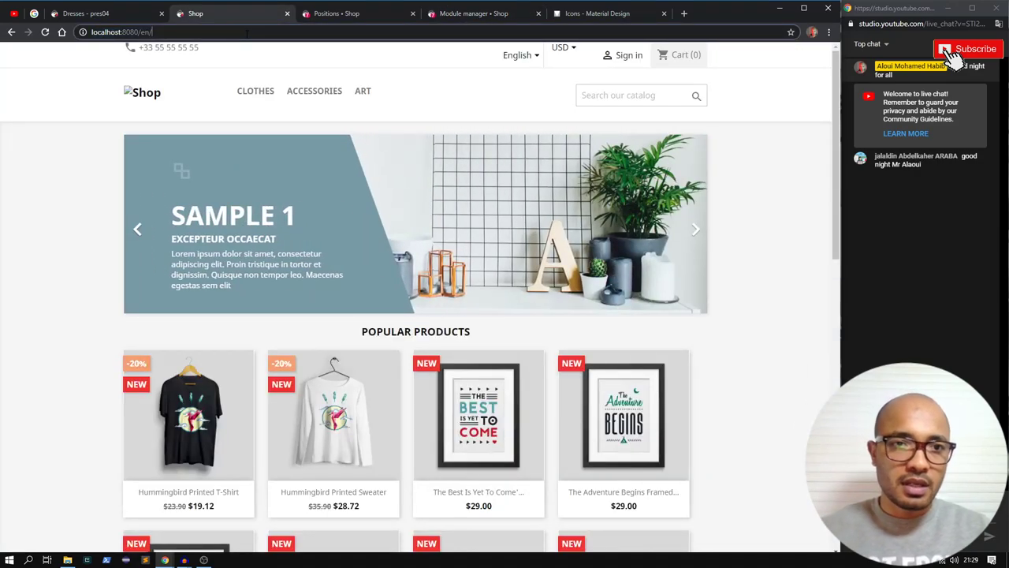
{"action": "type", "text": "contact"}
{"action": "key", "text": "Return"}
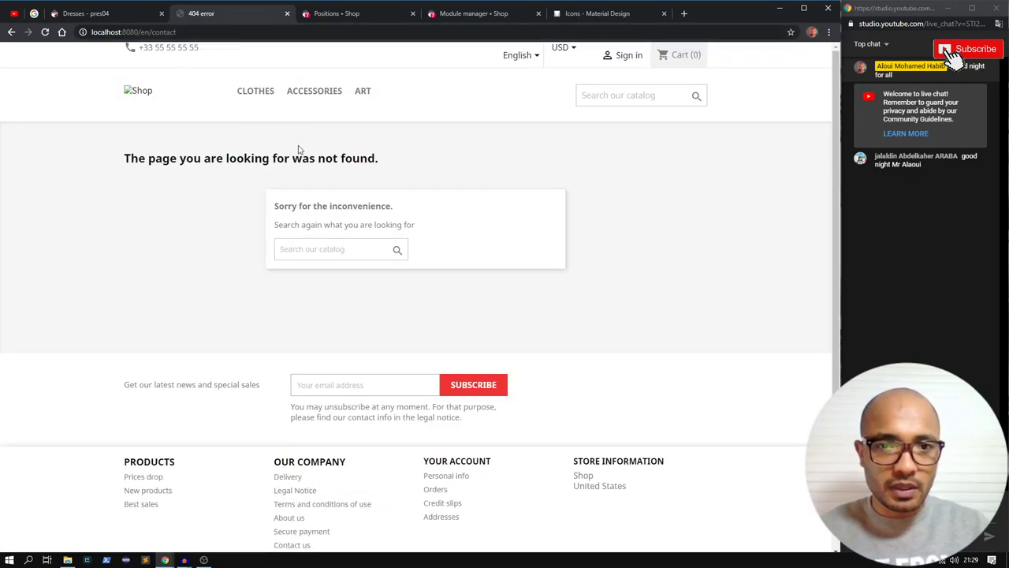
{"action": "scroll", "coordinate": [370, 290], "scroll_direction": "down", "scroll_amount": 1}
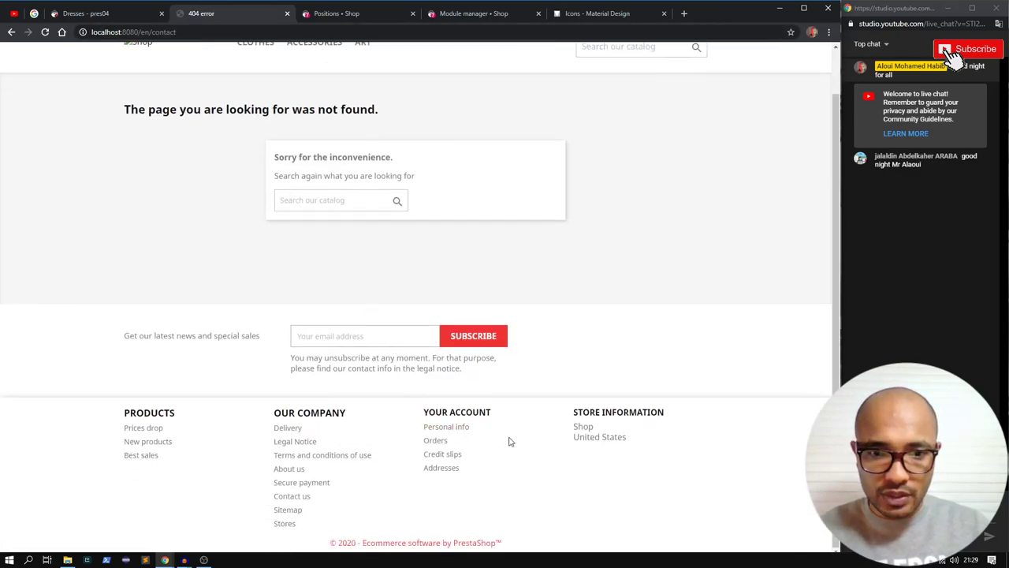
{"action": "left_click", "coordinate": [291, 502]}
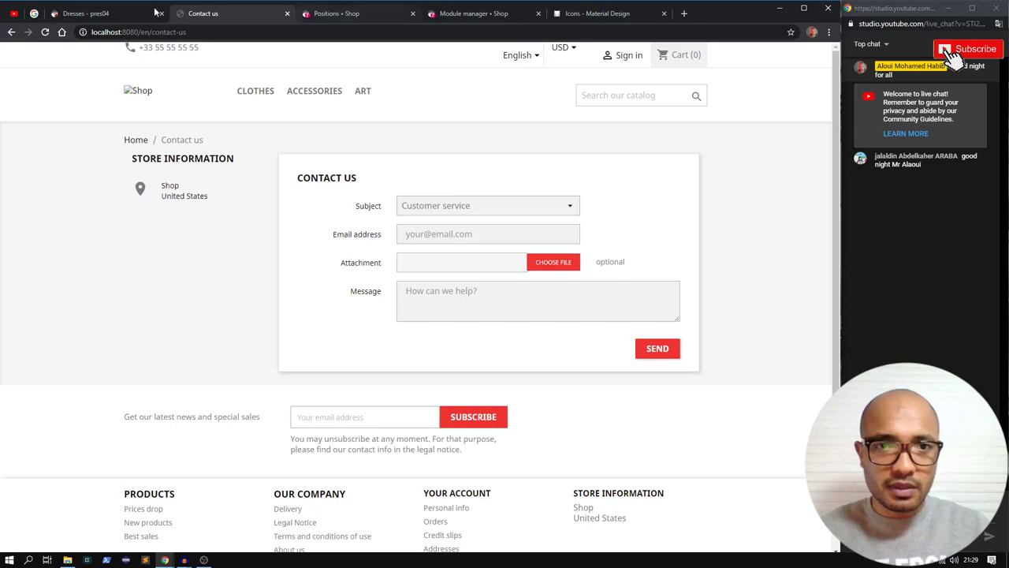
Look at the Contact us link in the demo header again and return to the module Positions page
{"action": "left_click", "coordinate": [118, 13]}
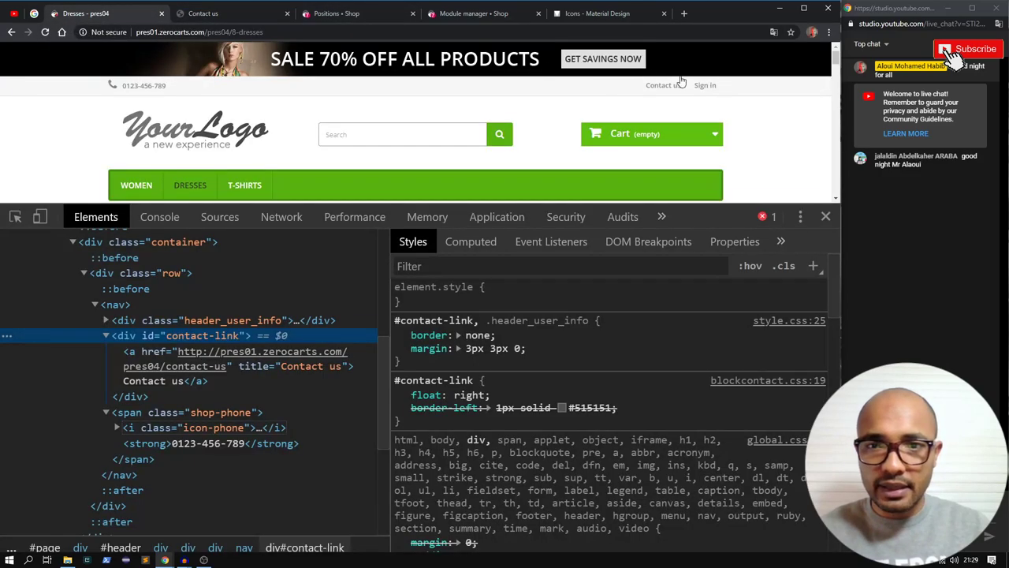
{"action": "left_click", "coordinate": [330, 16]}
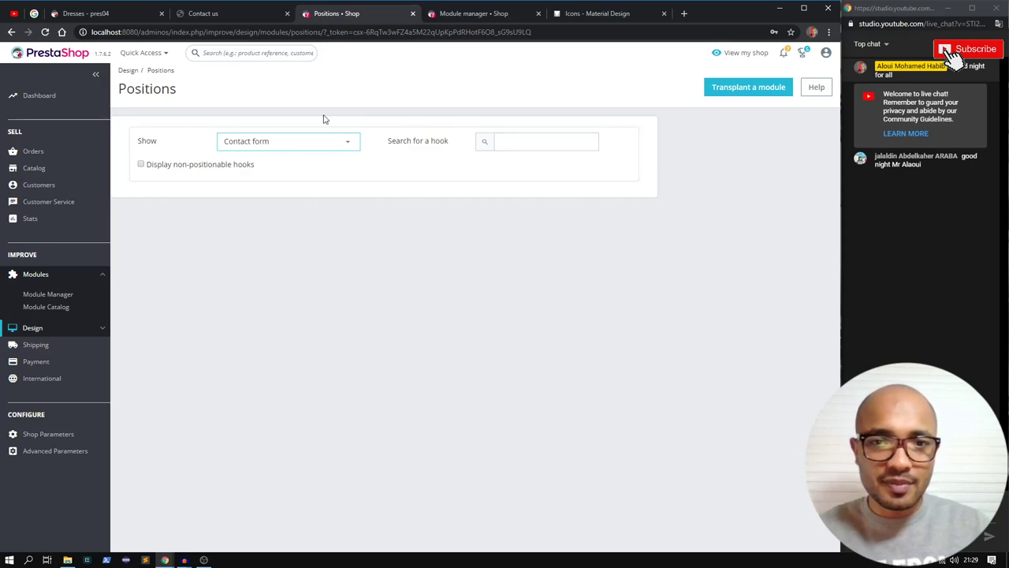
Switch to IntelliJ IDEA and undo the custom phone icon and number markup in the ps_contactinfo module's nav.tpl
{"action": "left_click", "coordinate": [241, 14]}
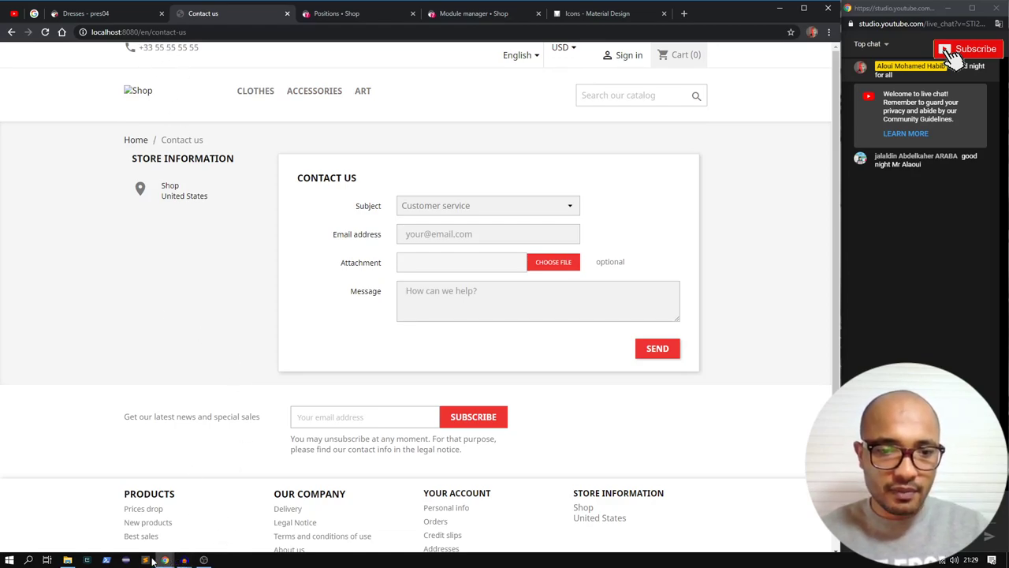
{"action": "left_click", "coordinate": [184, 560]}
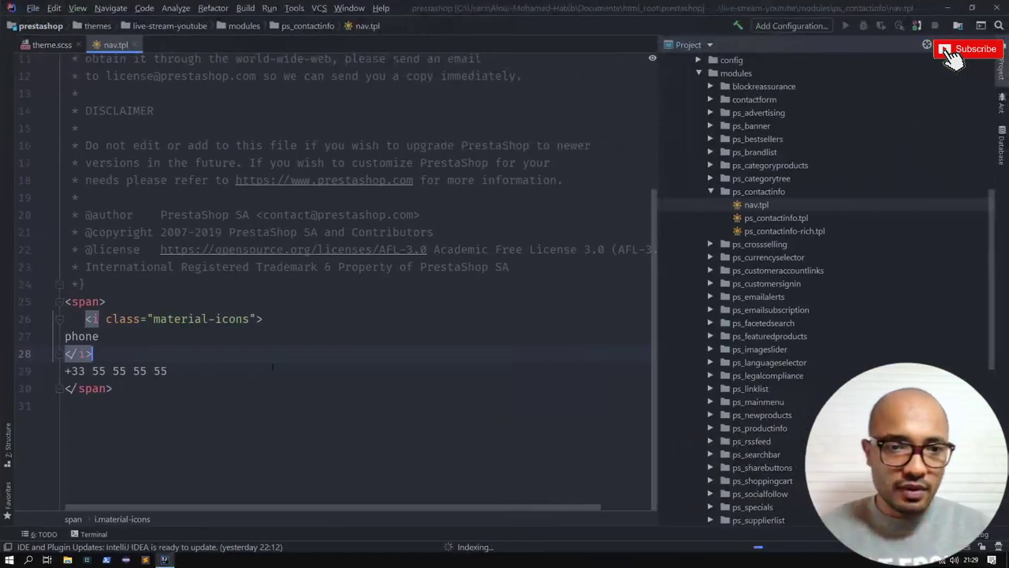
{"action": "left_click_drag", "start_coordinate": [71, 406], "coordinate": [55, 309]}
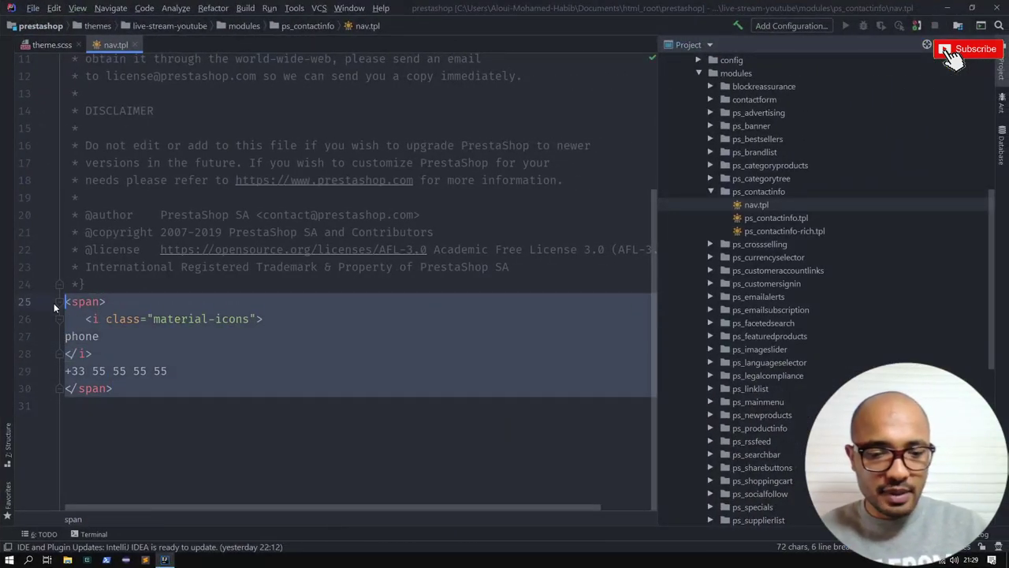
{"action": "key", "text": "ctrl+z"}
{"action": "key", "text": "ctrl+z"}
{"action": "key", "text": "ctrl+z"}
{"action": "key", "text": "ctrl+z"}
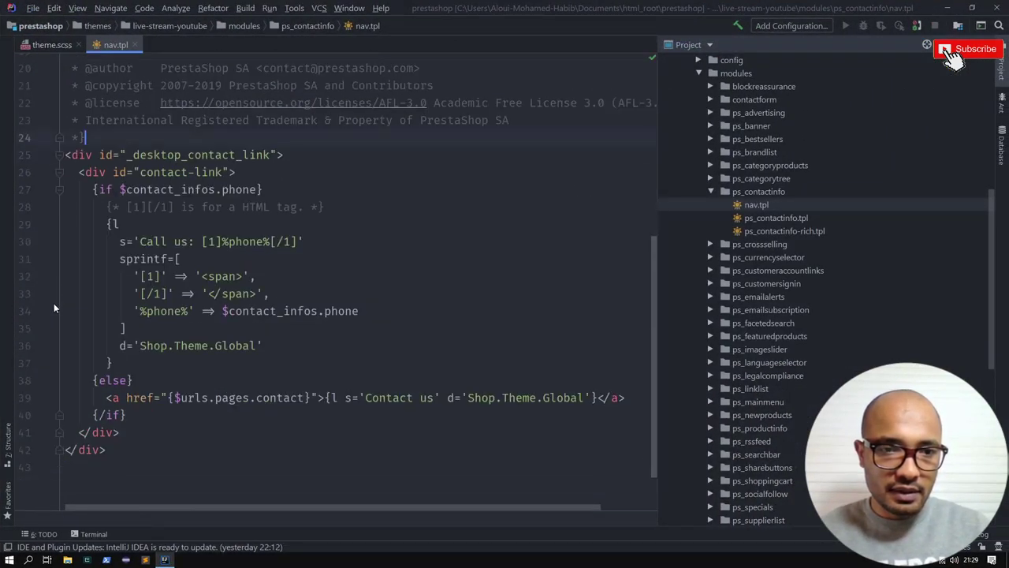
Reload the shop's contact page in the browser and test the Contact us link in the header
{"action": "key", "text": "alt+Tab"}
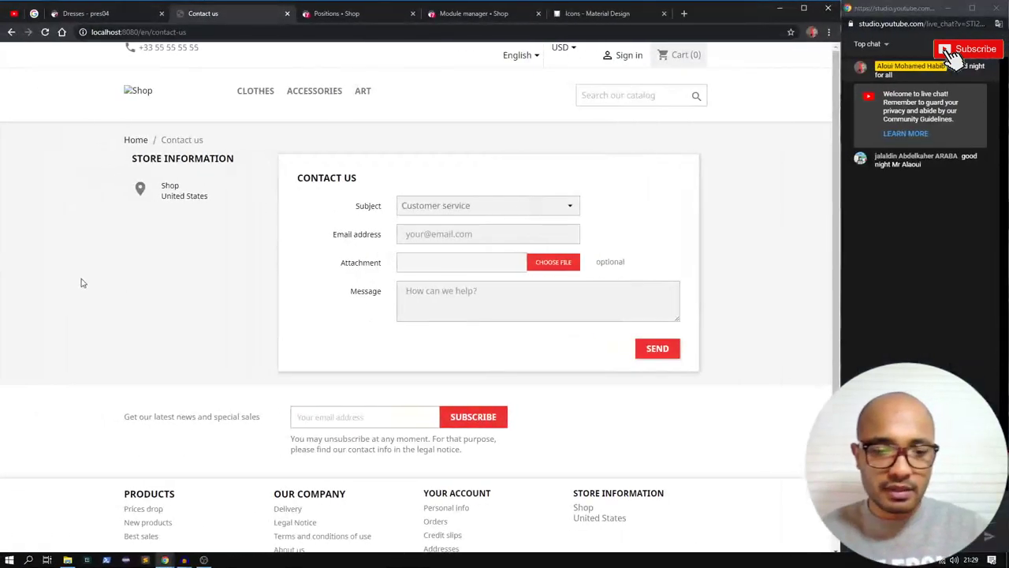
{"action": "key", "text": "F5"}
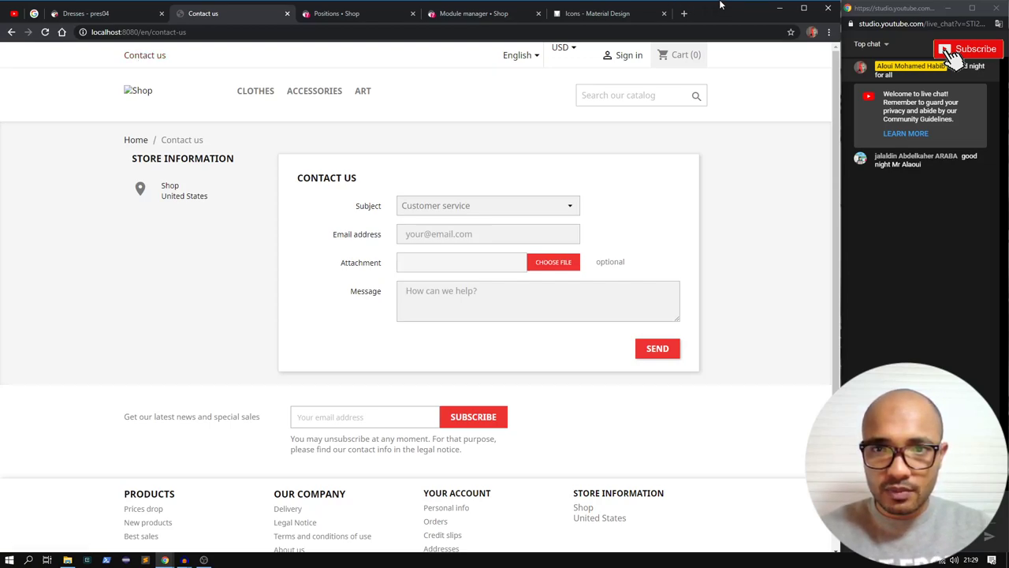
{"action": "left_click", "coordinate": [140, 60]}
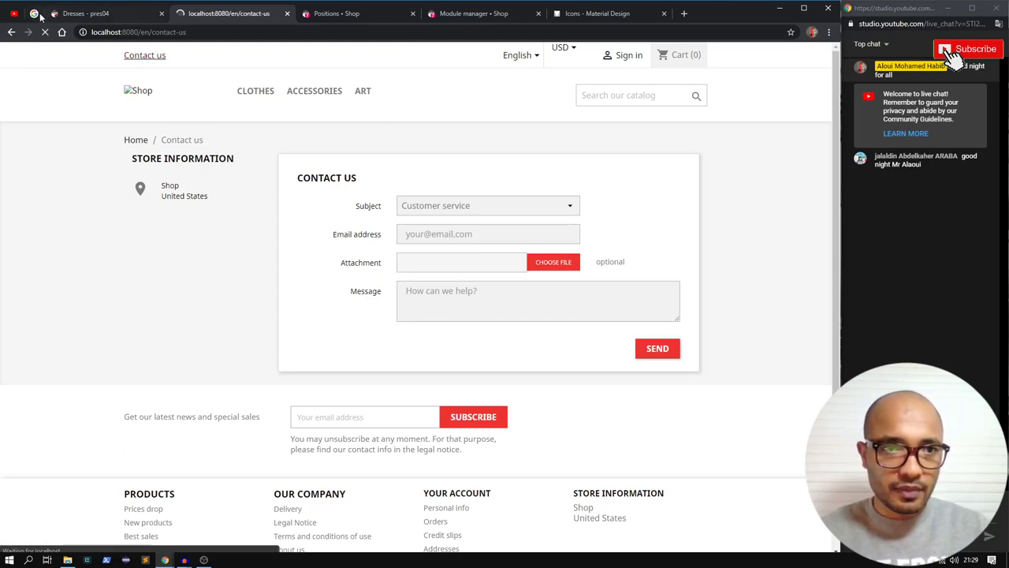
{"action": "left_click", "coordinate": [38, 13]}
{"action": "left_click", "coordinate": [209, 15]}
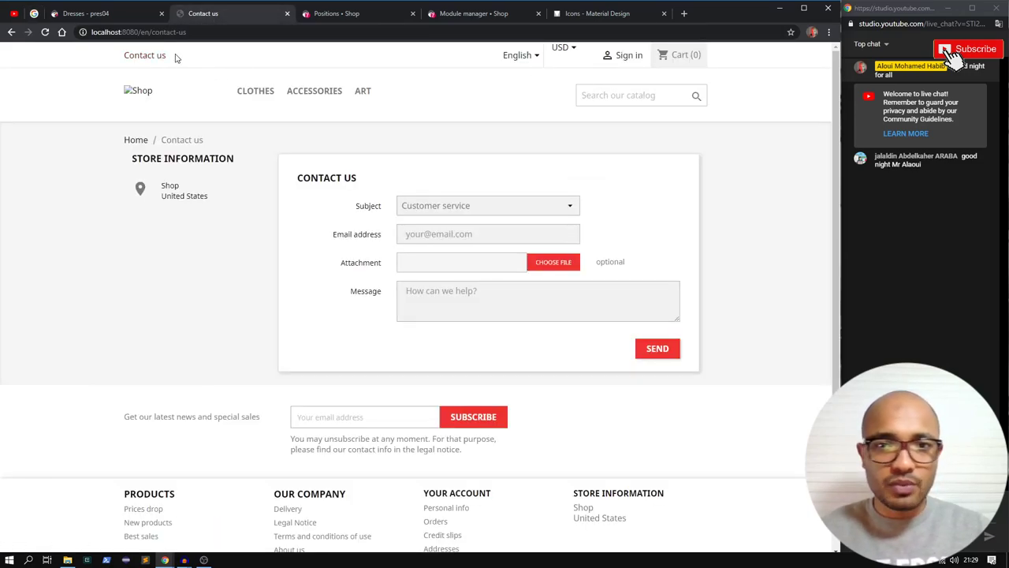
Switch back to IntelliJ IDEA and search the project for "header" to open the aloui-theme's header.tpl
{"action": "key", "text": "ctrl+super+Right"}
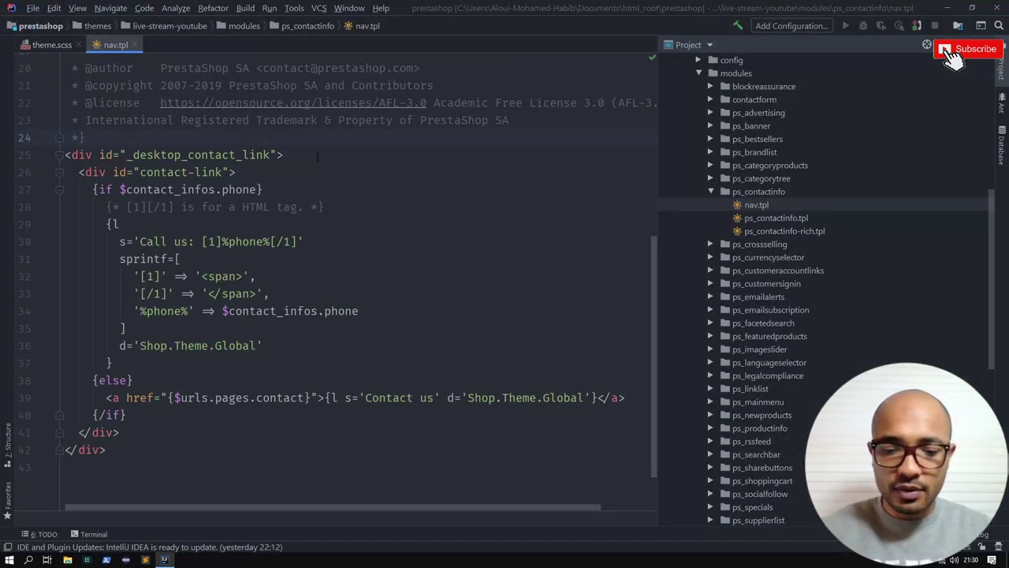
{"action": "key", "text": "shift"}
{"action": "key", "text": "shift"}
{"action": "type", "text": "header"}
{"action": "key", "text": "Return"}
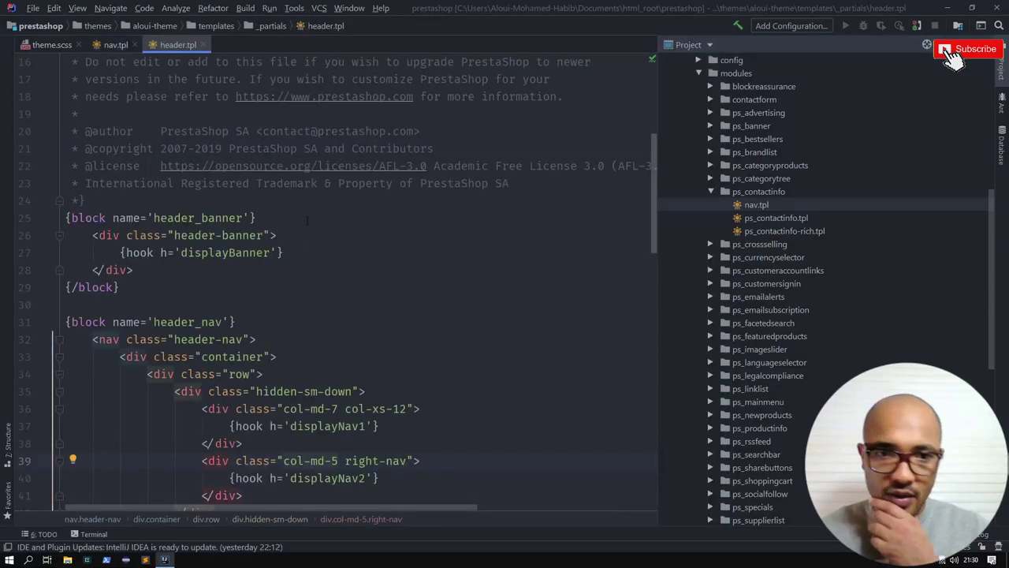
Examine the header_nav block in header.tpl, especially the columns holding the displayNav1 and displayNav2 hooks
{"action": "scroll", "coordinate": [308, 221], "scroll_direction": "down", "scroll_amount": 2}
{"action": "scroll", "coordinate": [332, 276], "scroll_direction": "down", "scroll_amount": 3}
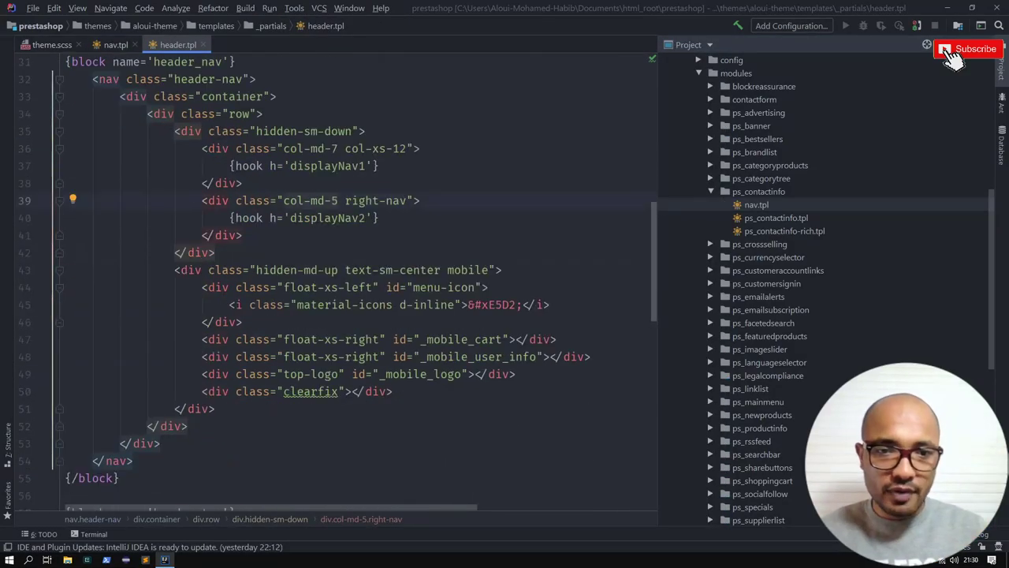
{"action": "left_click_drag", "start_coordinate": [216, 166], "coordinate": [368, 166]}
{"action": "left_click_drag", "start_coordinate": [161, 131], "coordinate": [256, 130]}
{"action": "left_click", "coordinate": [174, 113]}
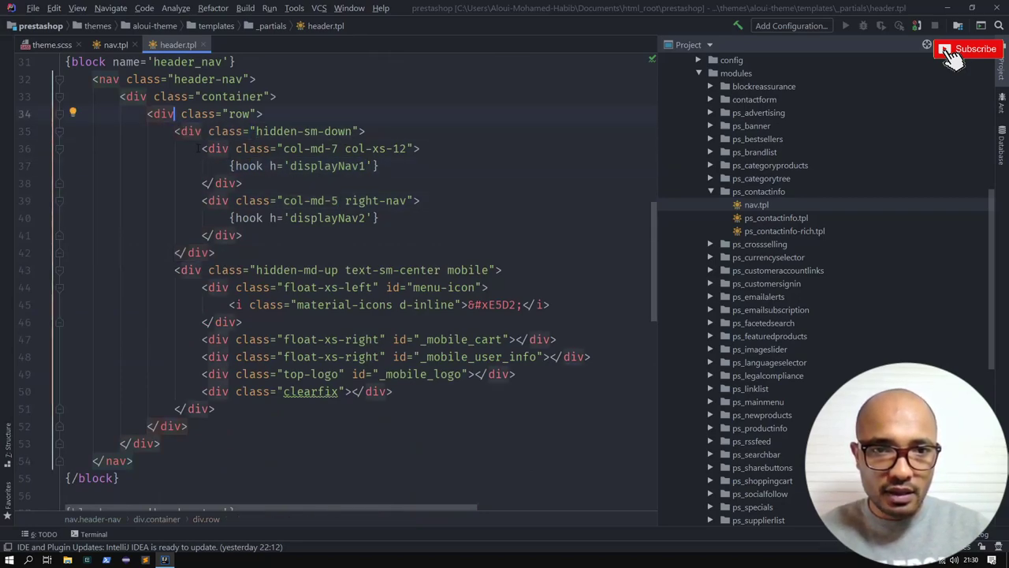
{"action": "left_click_drag", "start_coordinate": [199, 148], "coordinate": [415, 148]}
{"action": "left_click_drag", "start_coordinate": [195, 201], "coordinate": [386, 200]}
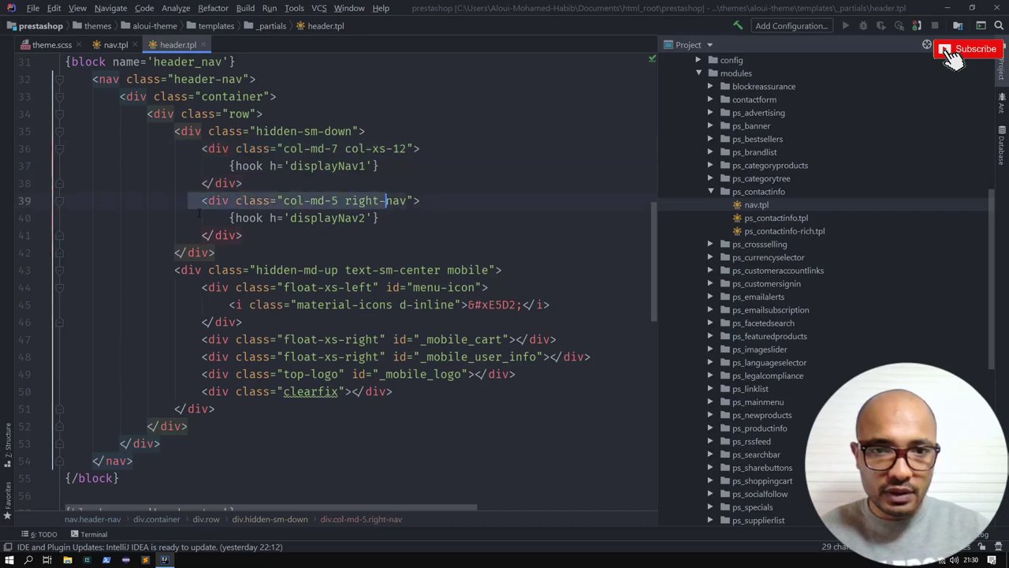
{"action": "left_click", "coordinate": [366, 217]}
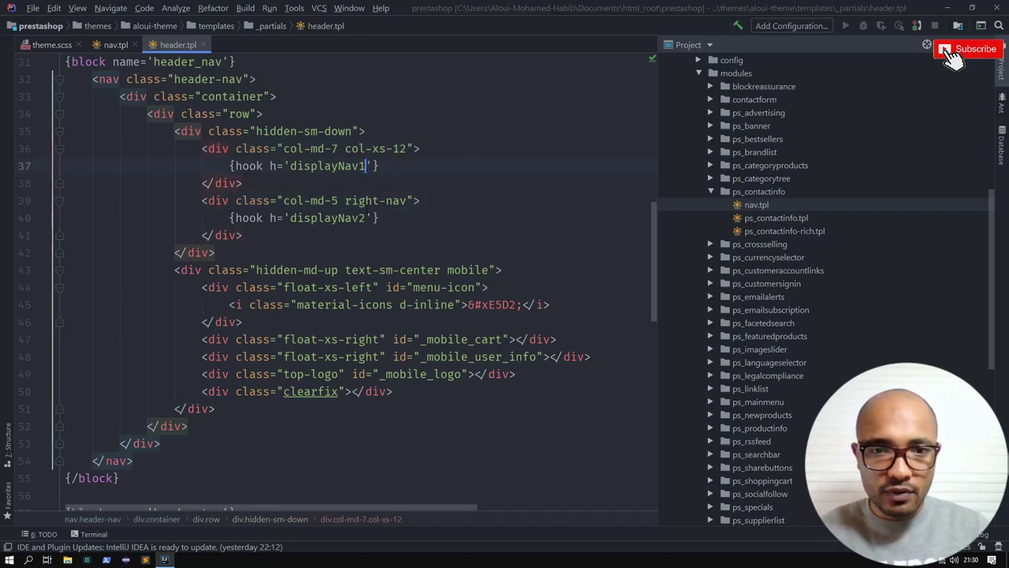
{"action": "double_click", "coordinate": [313, 165]}
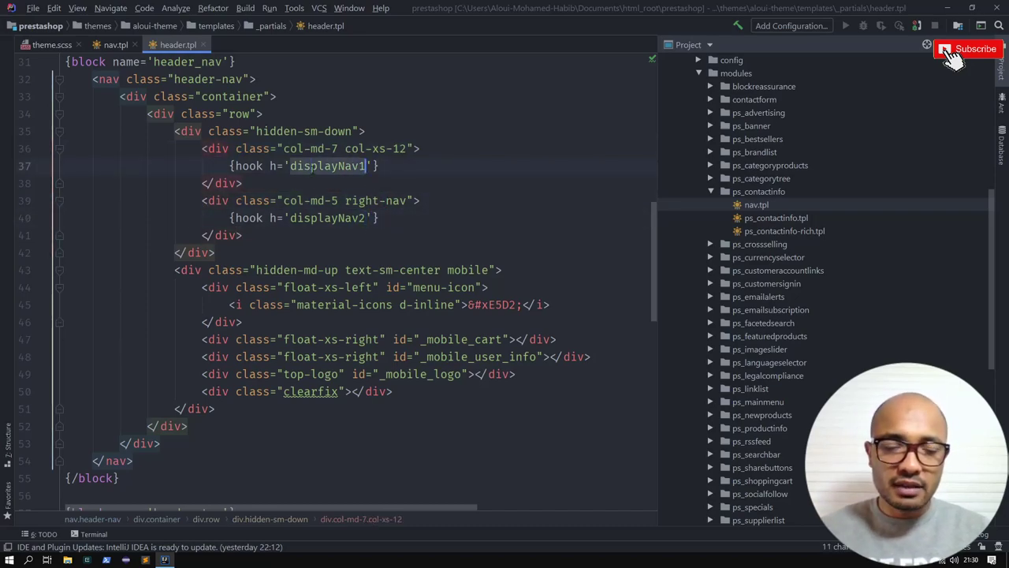
Return to the PrestaShop back office in the browser and reopen the Positions page to clear the Contact form filter
{"action": "key", "text": "alt+Tab"}
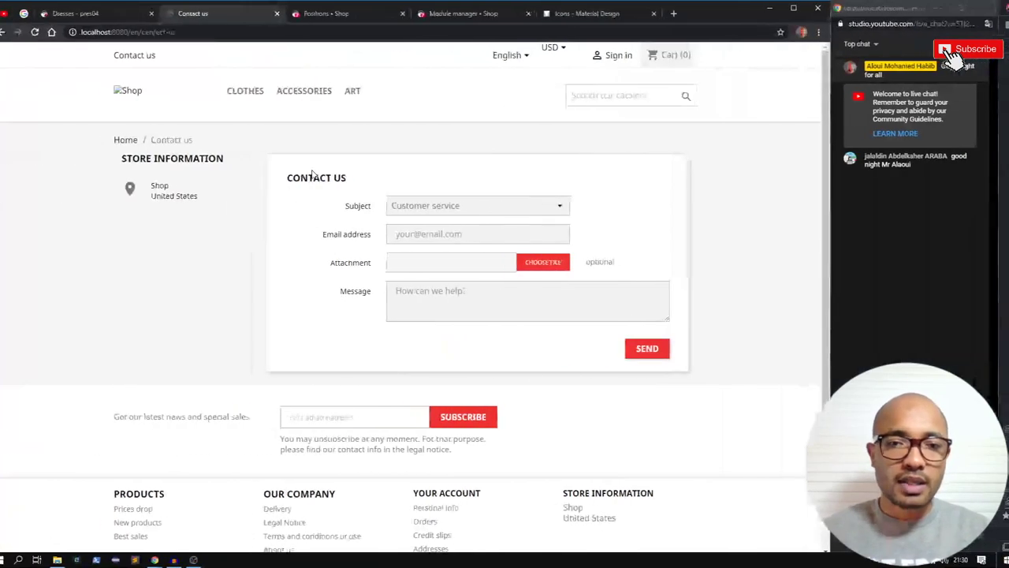
{"action": "left_click", "coordinate": [335, 19]}
{"action": "left_click", "coordinate": [260, 141]}
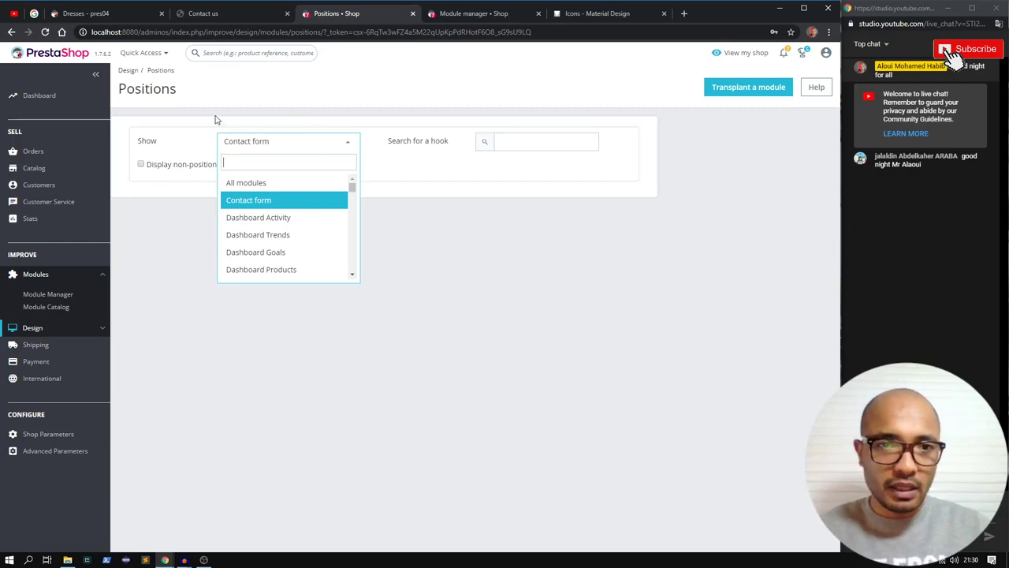
{"action": "left_click", "coordinate": [82, 336]}
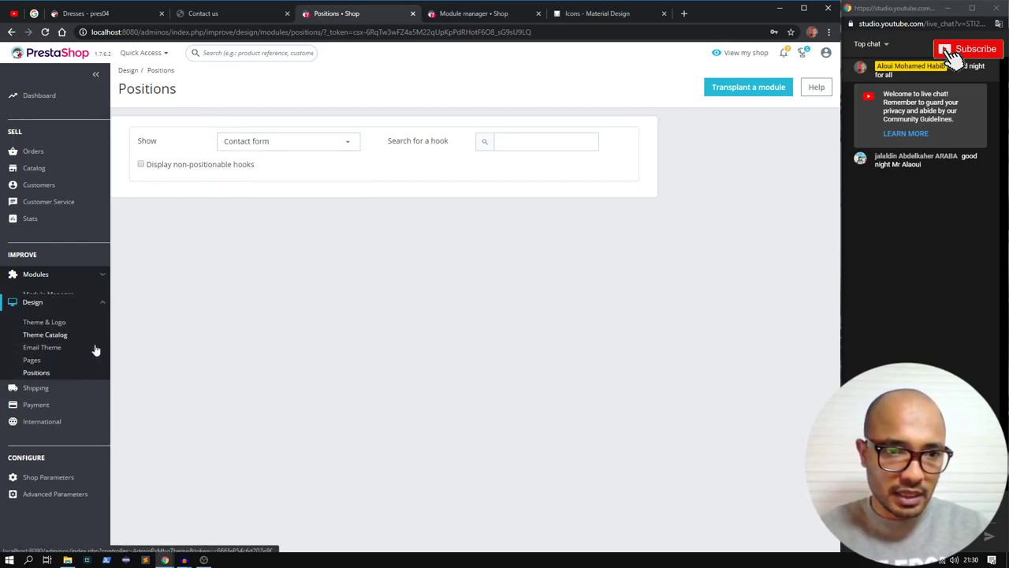
{"action": "left_click", "coordinate": [35, 362]}
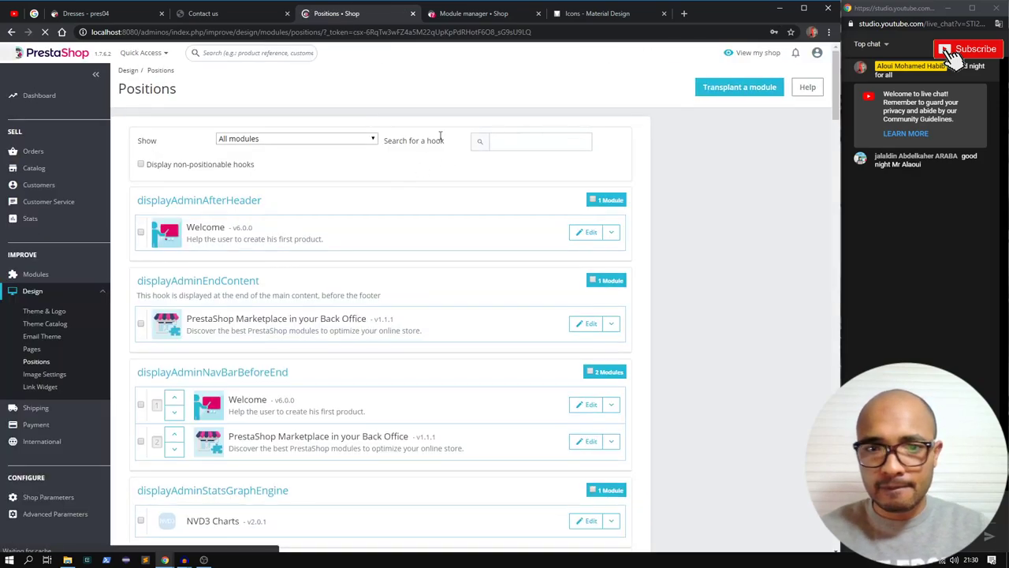
{"action": "left_click", "coordinate": [348, 141]}
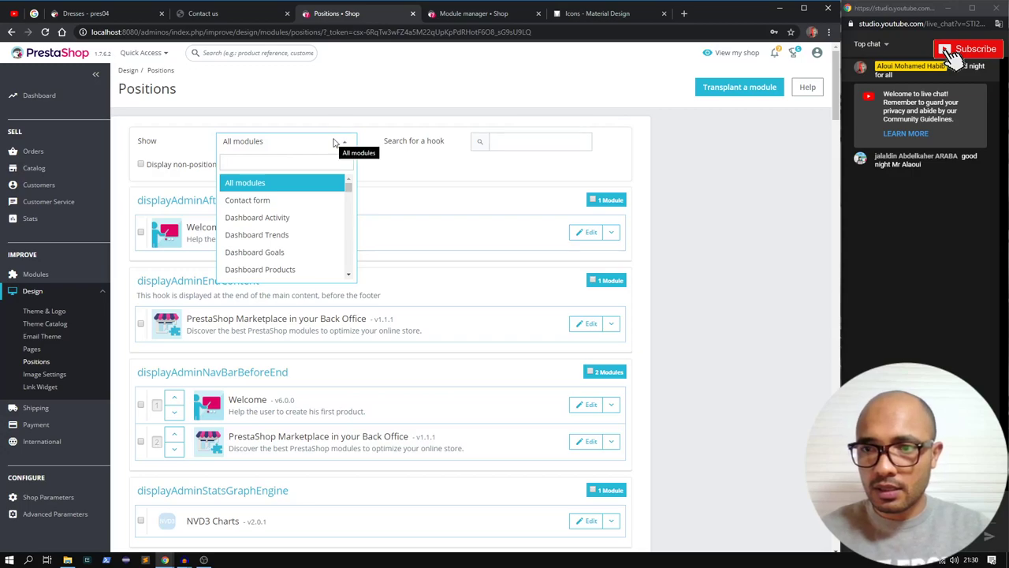
{"action": "type", "text": "cont"}
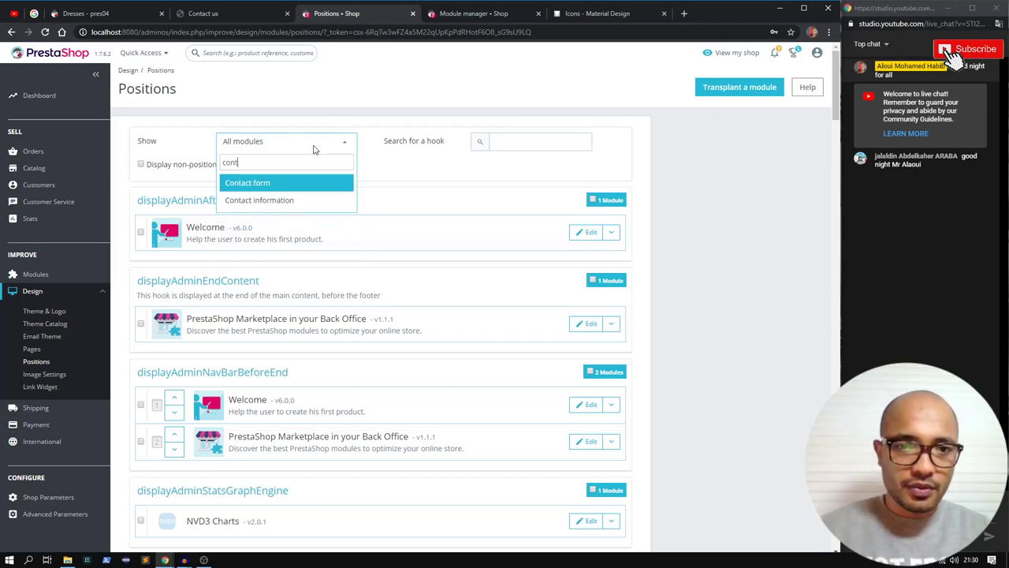
{"action": "key", "text": "BackSpace"}
{"action": "key", "text": "BackSpace"}
{"action": "key", "text": "BackSpace"}
Search the hooks for "displayn", try to move Contact information out of displayNav1, and show that module's extra actions
{"action": "left_click", "coordinate": [521, 140]}
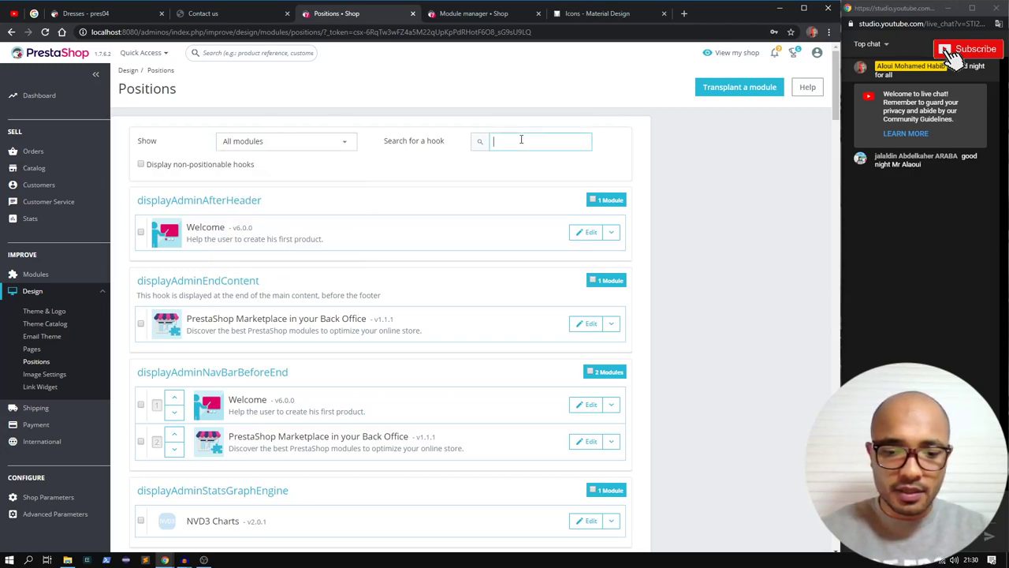
{"action": "type", "text": "displaynac"}
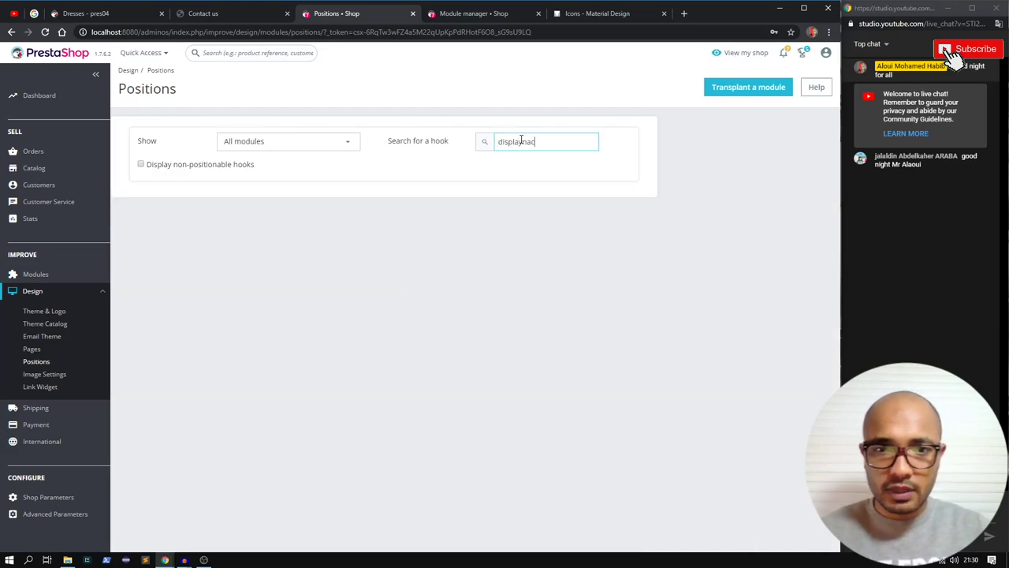
{"action": "key", "text": "BackSpace"}
{"action": "key", "text": "BackSpace"}
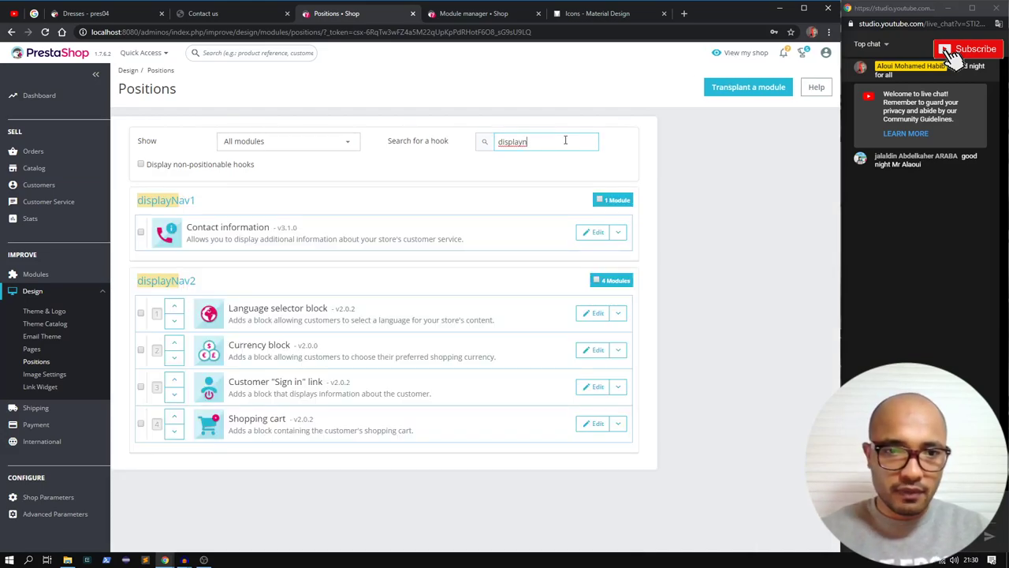
{"action": "left_click_drag", "start_coordinate": [455, 234], "coordinate": [347, 200]}
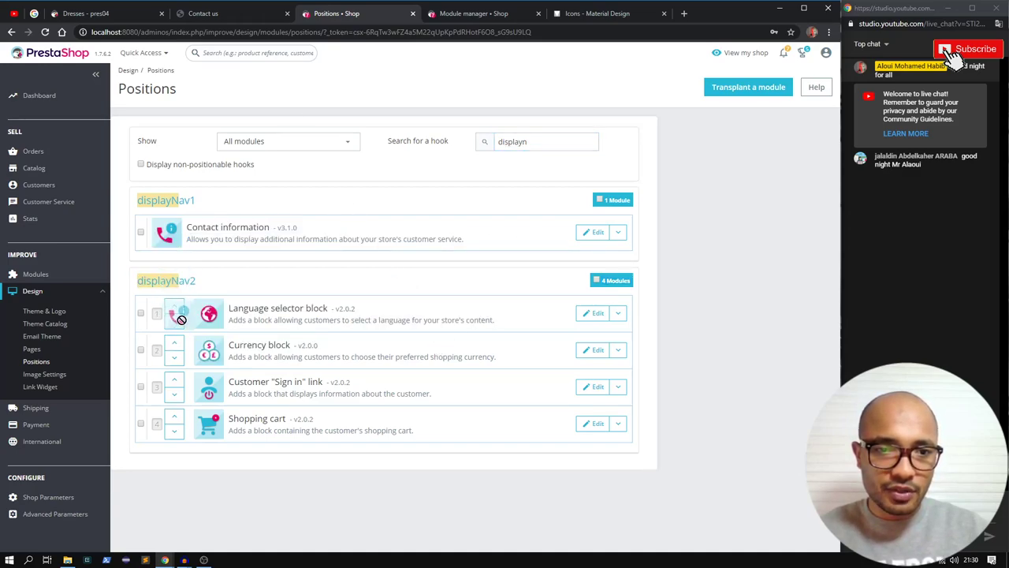
{"action": "left_click", "coordinate": [618, 232]}
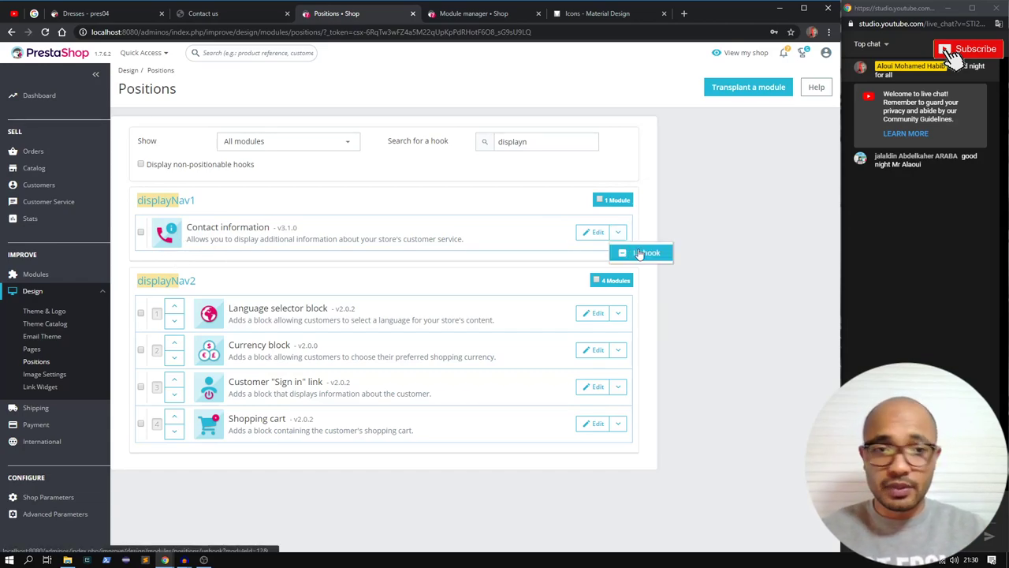
Compare the demo and shop headers, and unhook Language selector block, Currency block and Shopping cart from displayNav2
{"action": "left_click", "coordinate": [141, 313]}
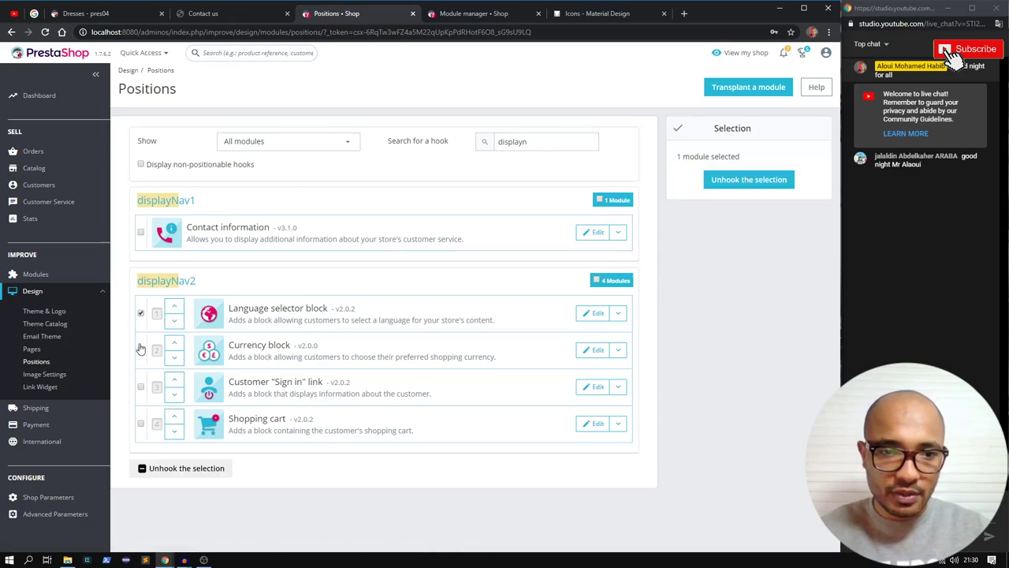
{"action": "left_click", "coordinate": [141, 349]}
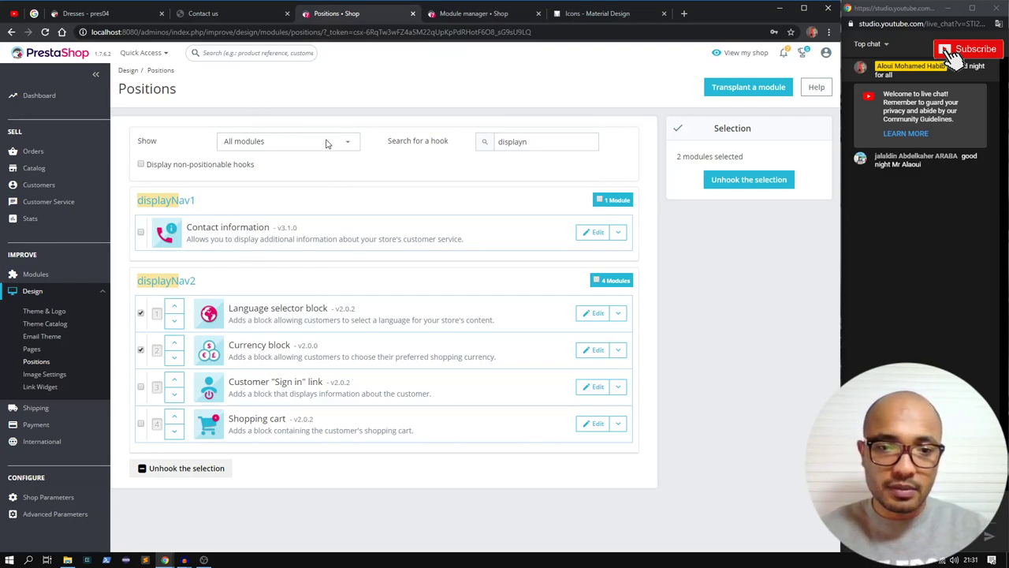
{"action": "left_click", "coordinate": [113, 16]}
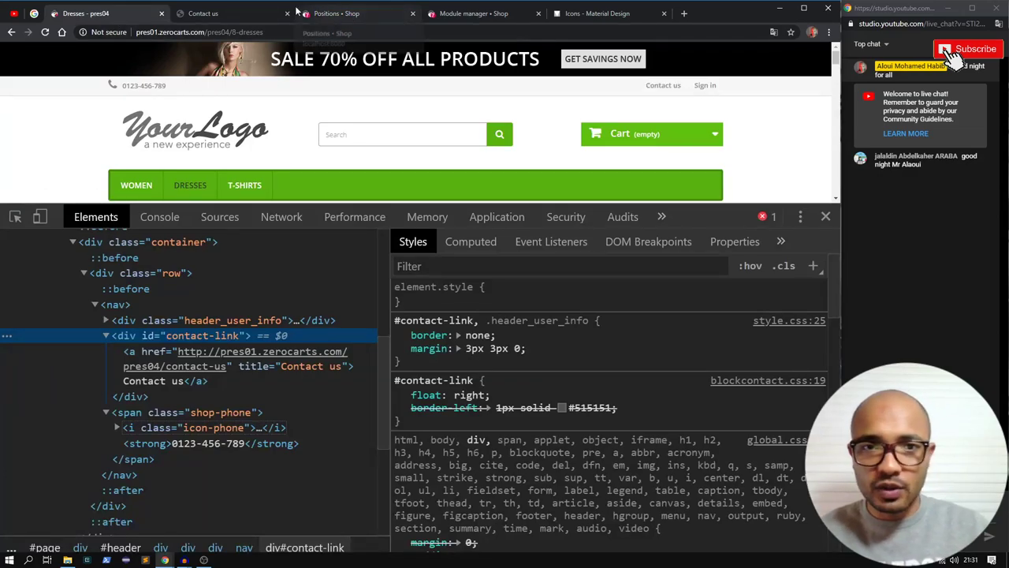
{"action": "left_click", "coordinate": [230, 15]}
{"action": "left_click", "coordinate": [339, 13]}
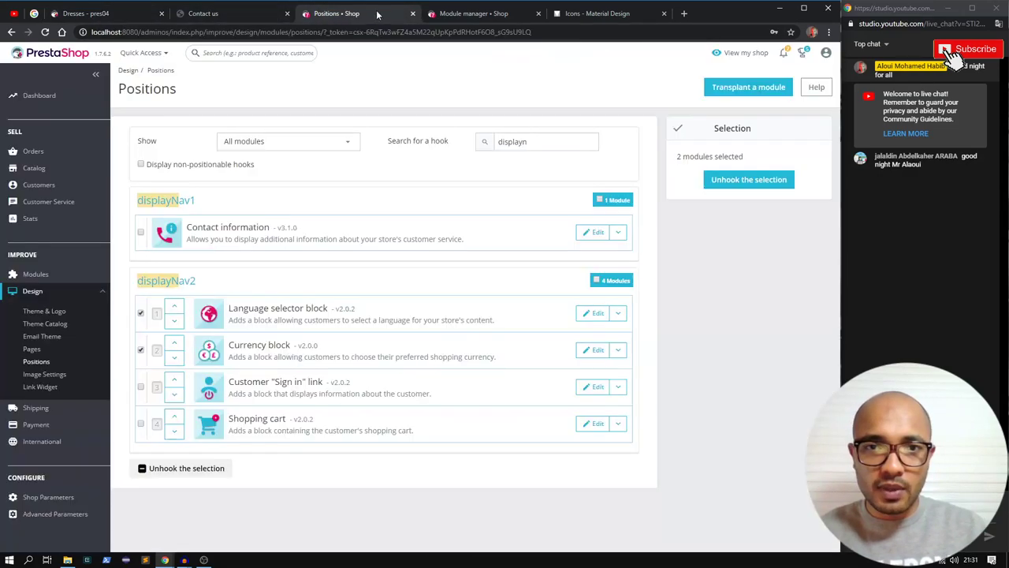
{"action": "left_click", "coordinate": [276, 16]}
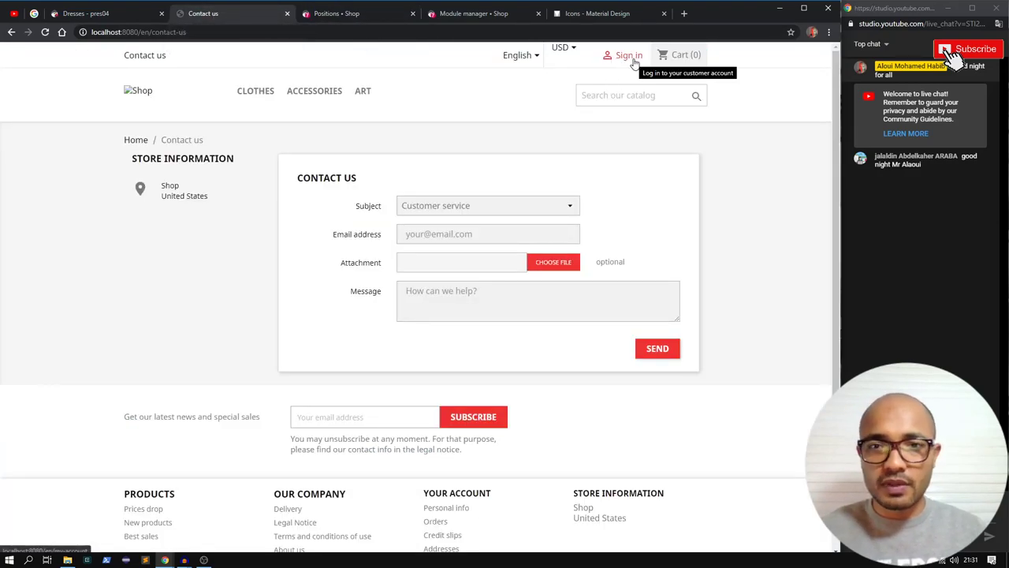
{"action": "left_click", "coordinate": [352, 14]}
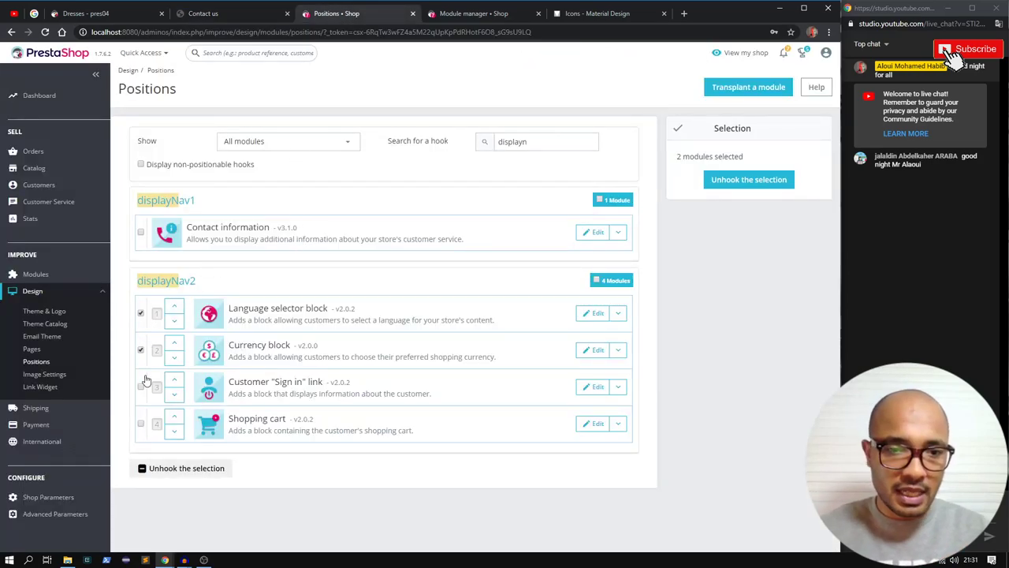
{"action": "left_click", "coordinate": [141, 423]}
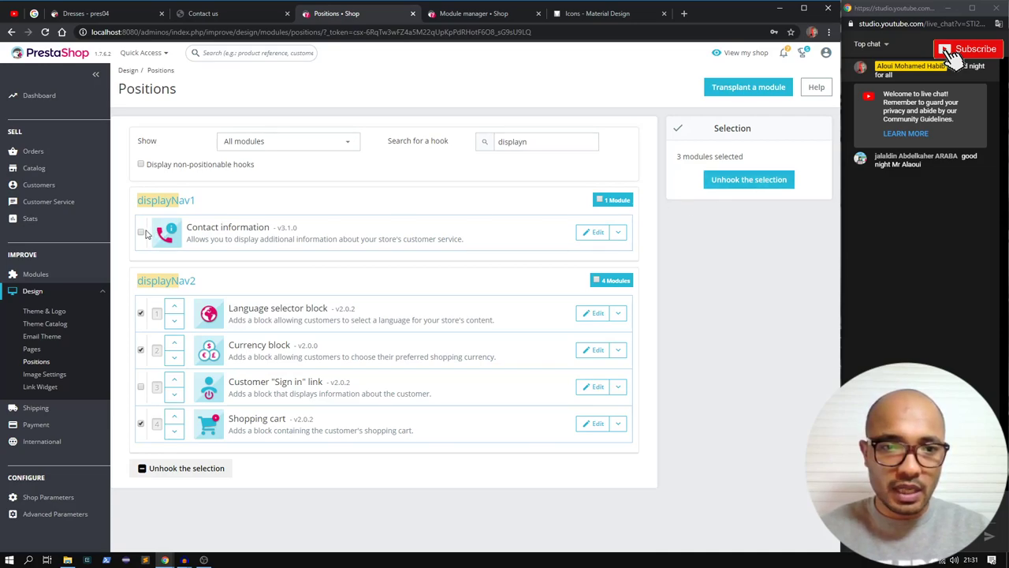
{"action": "left_click", "coordinate": [749, 180]}
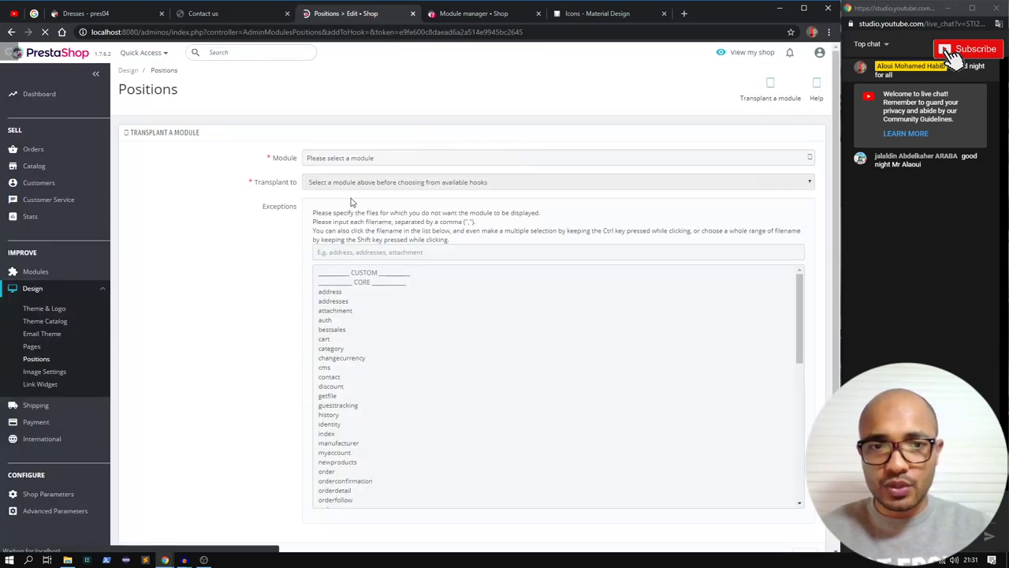
Choose Contact form as the module to transplant and displayNav1 as its target hook
{"action": "left_click", "coordinate": [363, 158]}
{"action": "type", "text": "contact"}
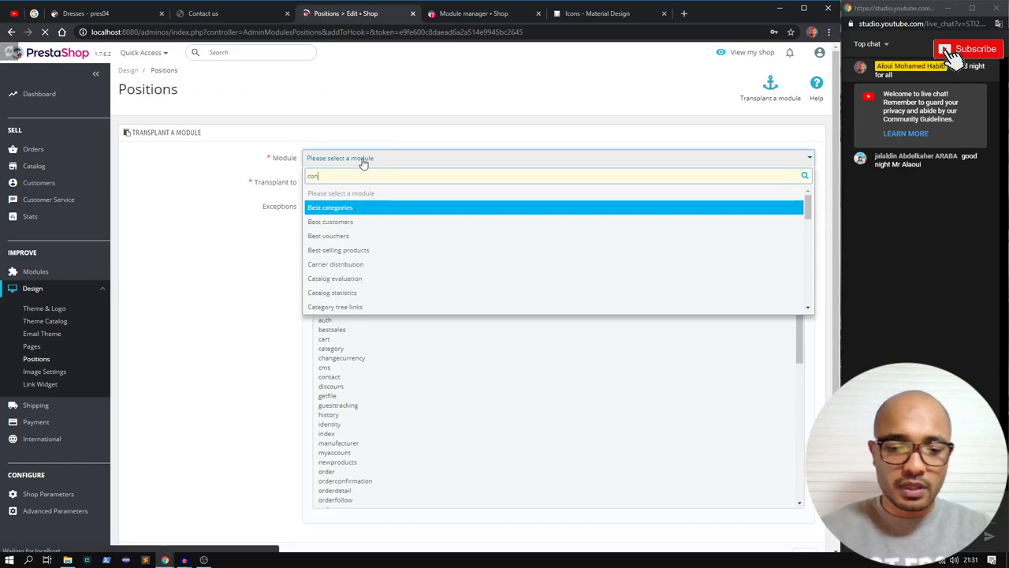
{"action": "left_click", "coordinate": [324, 194]}
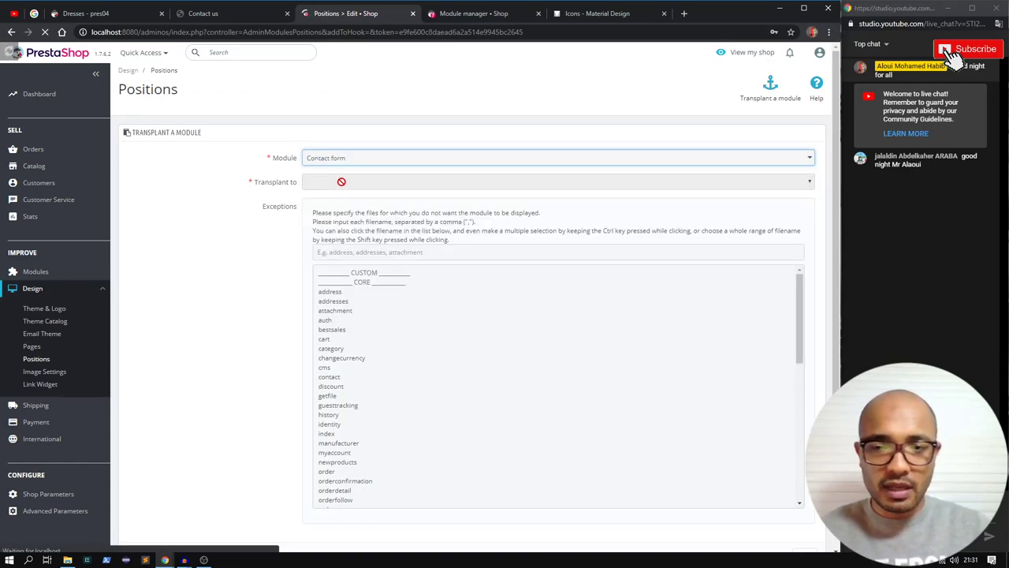
{"action": "left_click", "coordinate": [343, 183]}
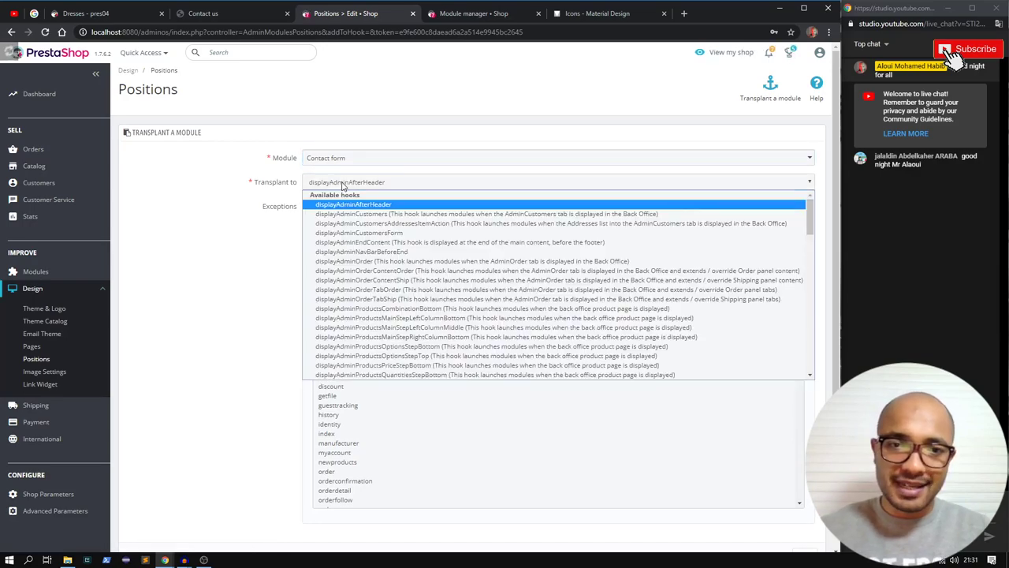
{"action": "scroll", "coordinate": [347, 315], "scroll_direction": "down", "scroll_amount": 10}
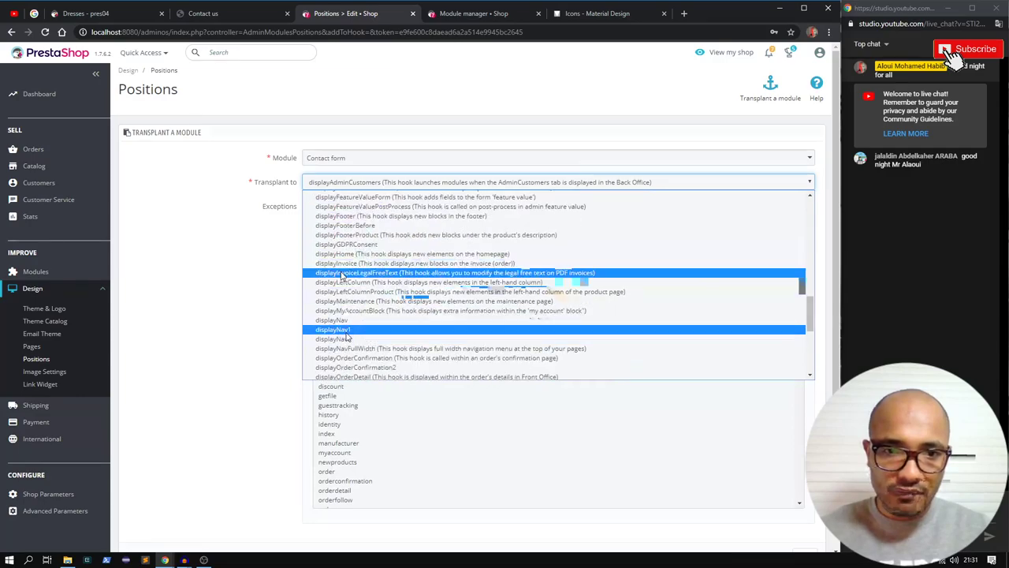
{"action": "left_click", "coordinate": [348, 331]}
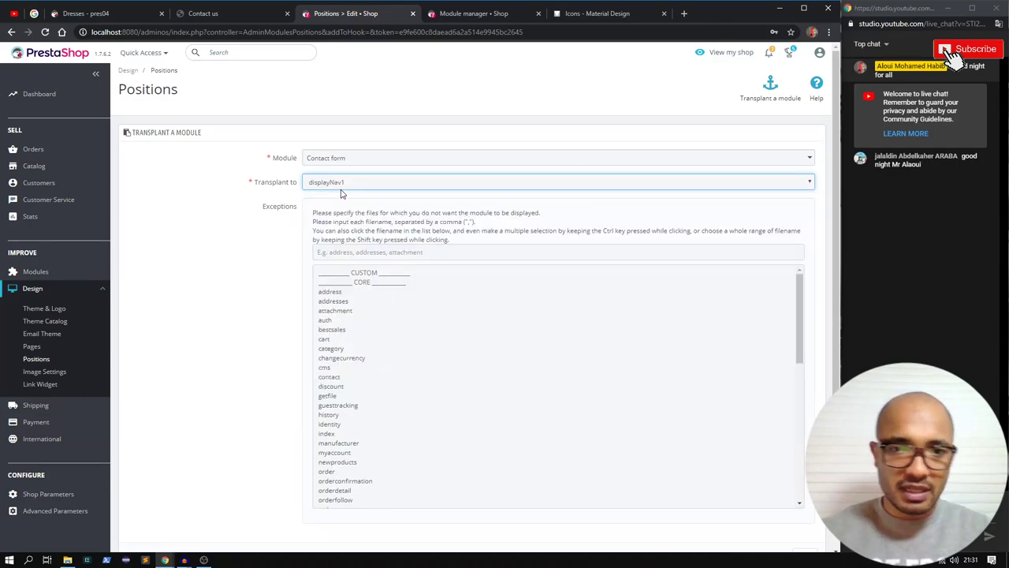
Check the header hooks in header.tpl, change the Contact form's target hook to displayNav2, and save the transplant
{"action": "key", "text": "alt+Tab"}
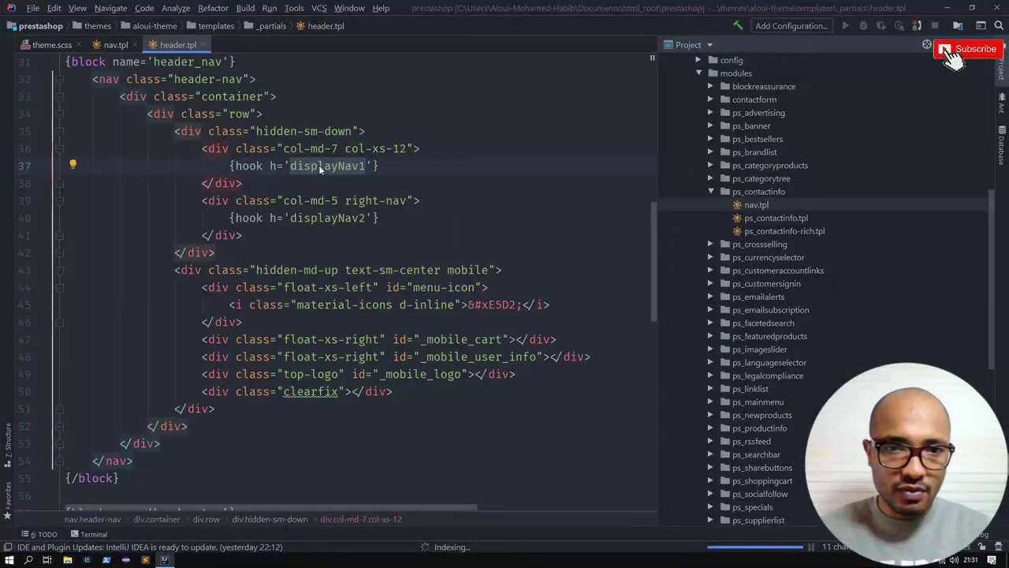
{"action": "left_click", "coordinate": [367, 218]}
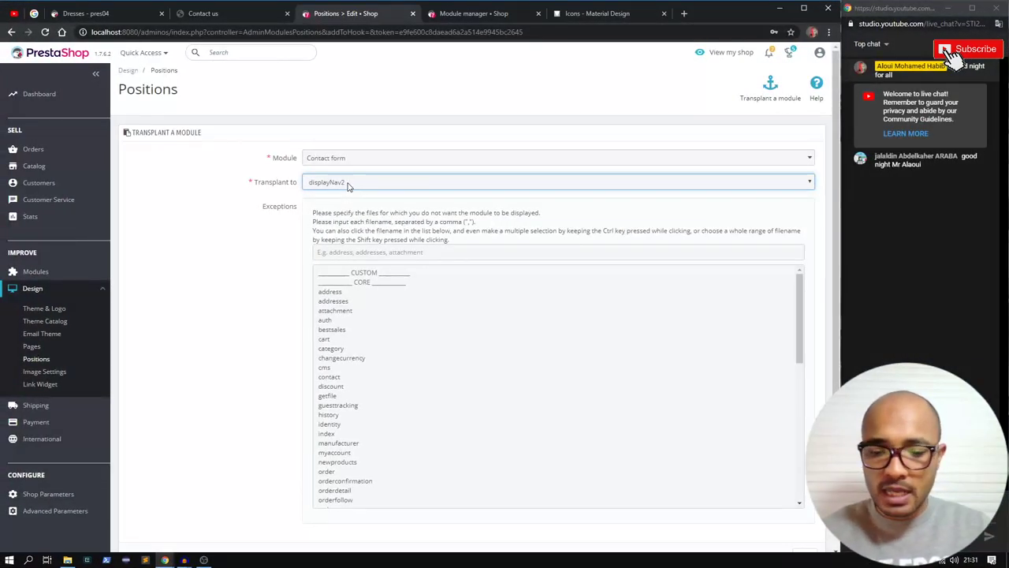
{"action": "scroll", "coordinate": [331, 332], "scroll_direction": "down", "scroll_amount": 4}
{"action": "scroll", "coordinate": [273, 295], "scroll_direction": "down", "scroll_amount": 1}
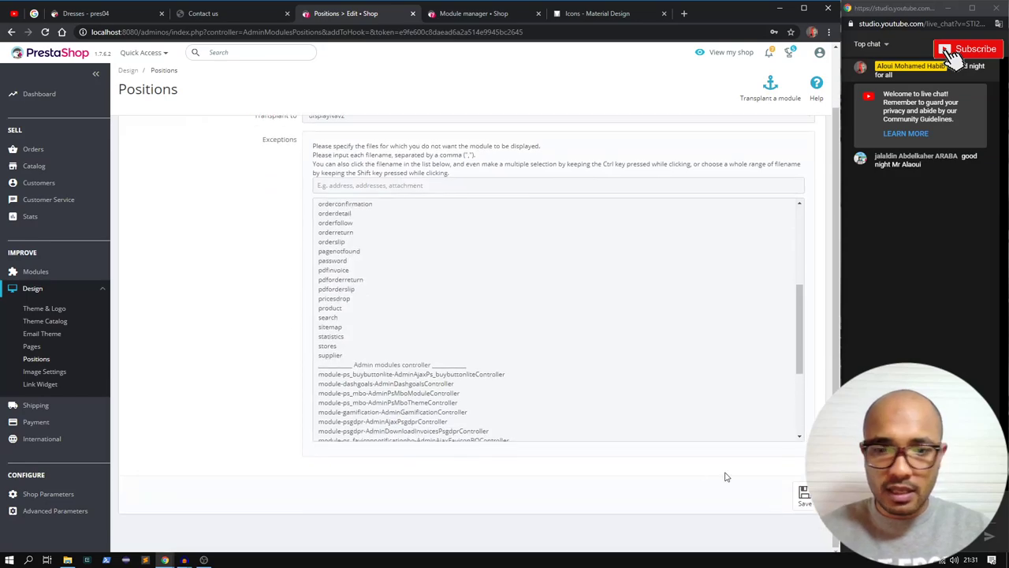
{"action": "left_click", "coordinate": [804, 495]}
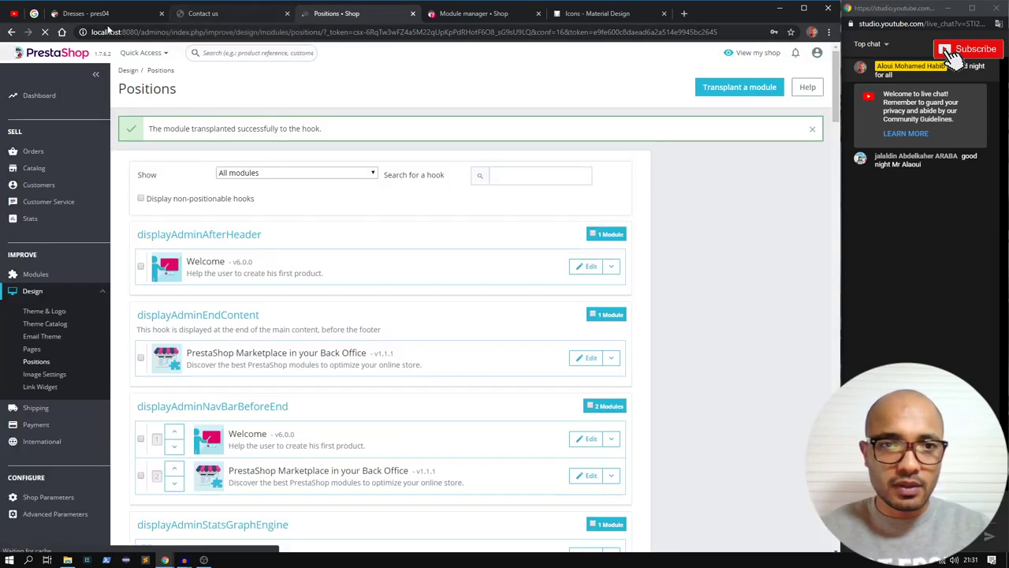
Reload the shop's Contact us page and examine how the transplanted Contact form affects the header
{"action": "left_click", "coordinate": [87, 13]}
{"action": "left_click", "coordinate": [201, 13]}
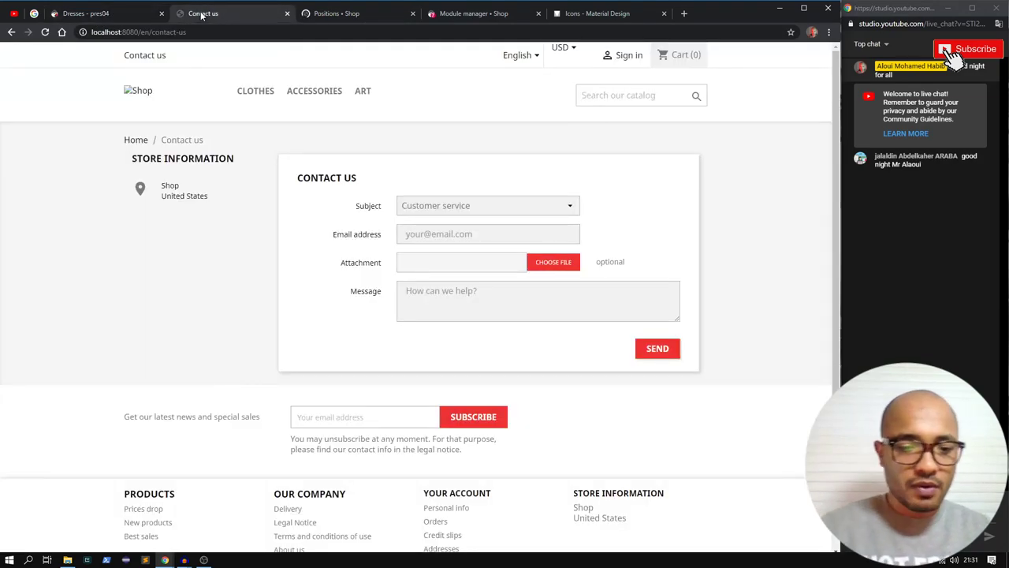
{"action": "key", "text": "F5"}
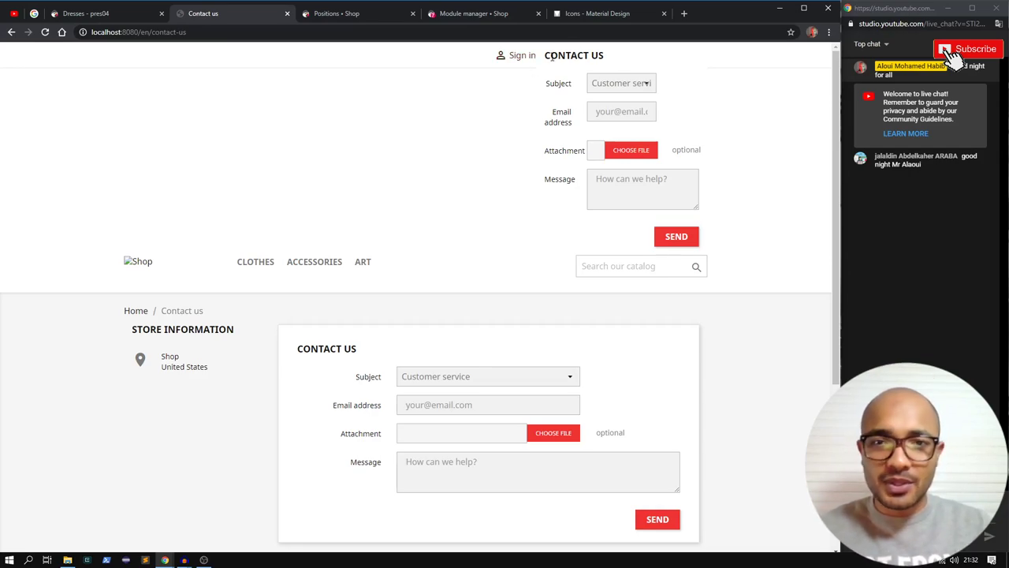
Return to the Positions page, search the hooks for "displayn", and unhook Contact form from displayNav2
{"action": "left_click", "coordinate": [357, 17]}
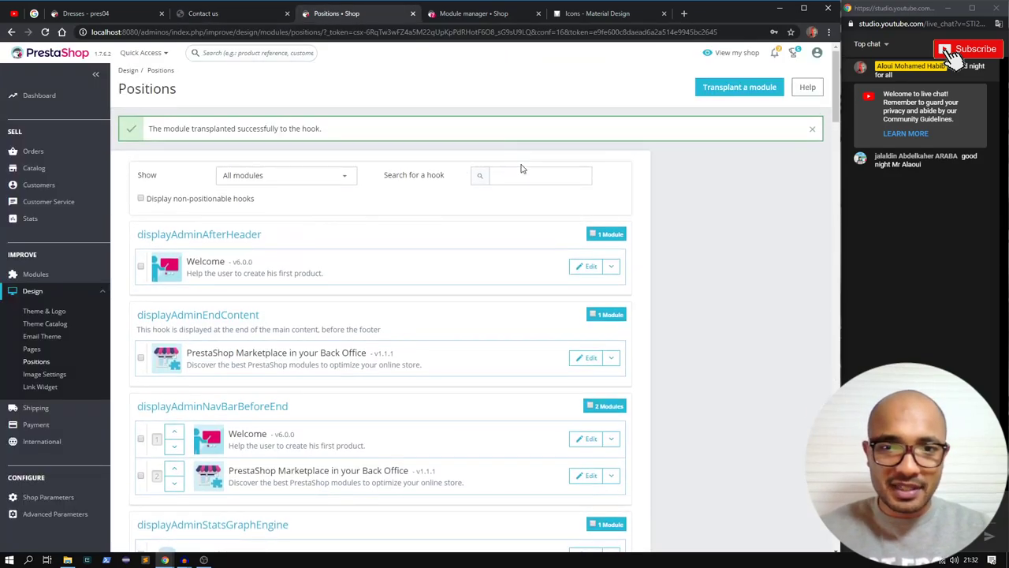
{"action": "left_click", "coordinate": [524, 175]}
{"action": "type", "text": "dispmlay"}
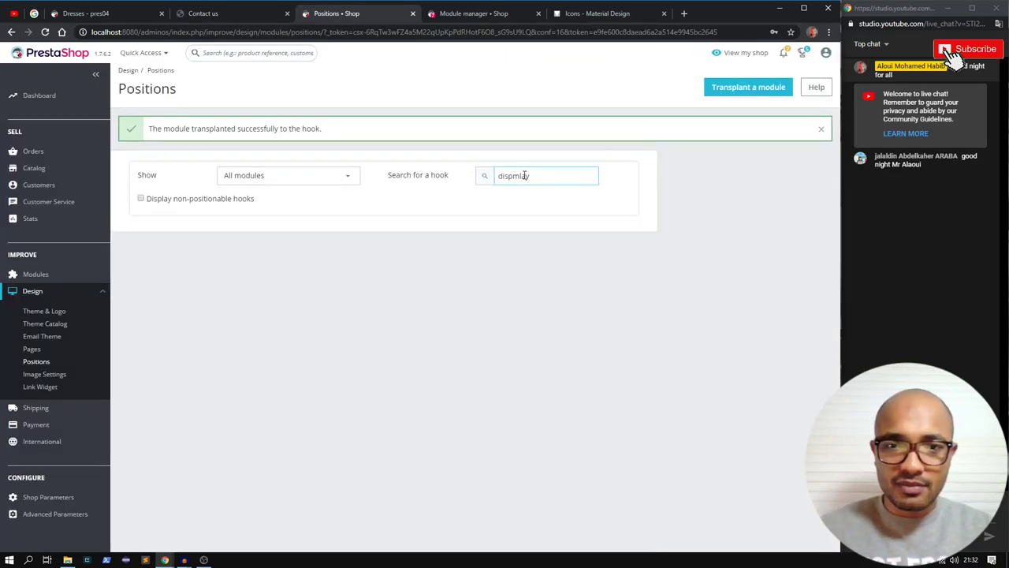
{"action": "key", "text": "ctrl+a"}
{"action": "key", "text": "BackSpace"}
{"action": "type", "text": "display"}
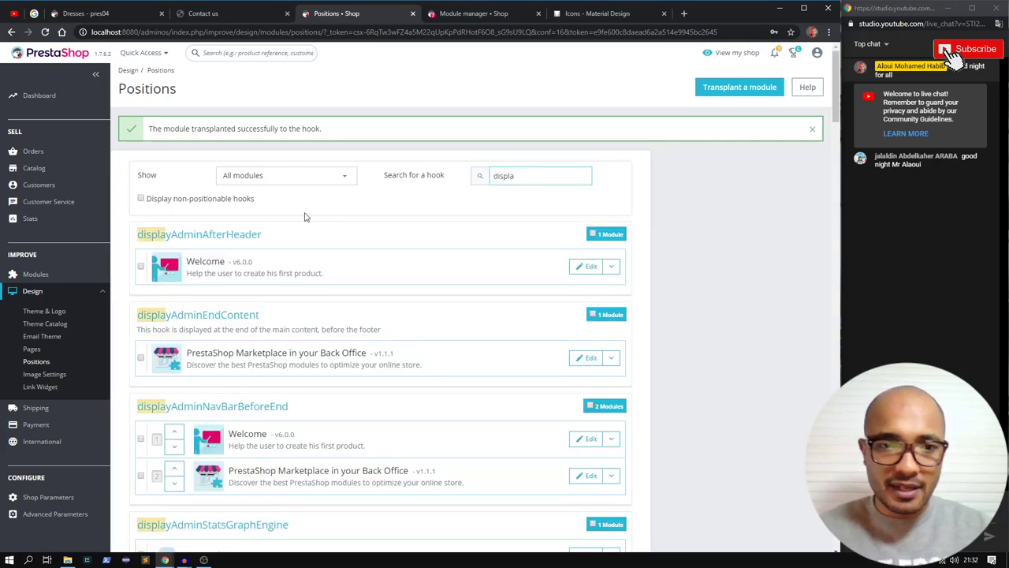
{"action": "scroll", "coordinate": [304, 216], "scroll_direction": "down", "scroll_amount": 10}
{"action": "scroll", "coordinate": [220, 283], "scroll_direction": "up", "scroll_amount": 10}
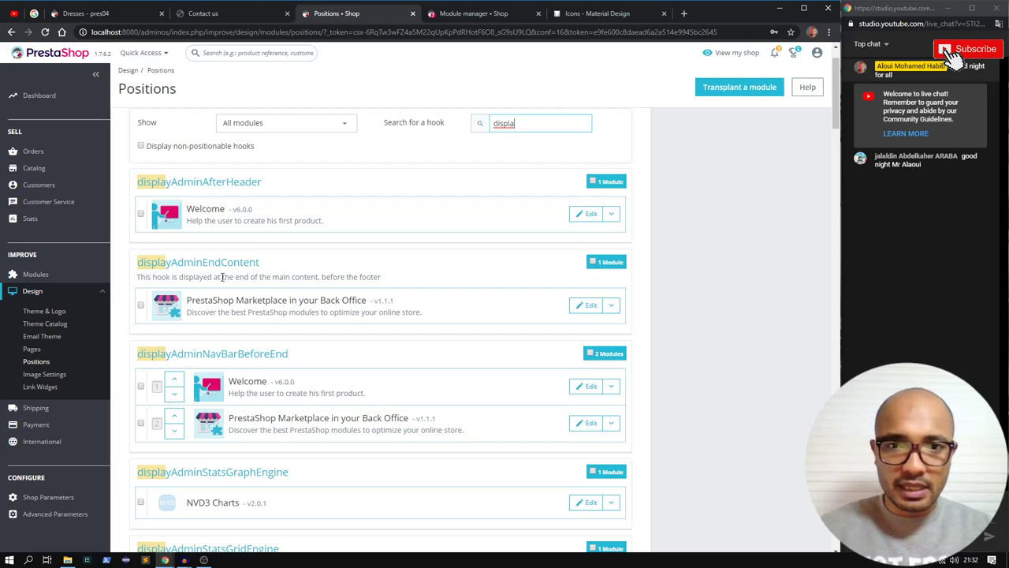
{"action": "type", "text": "nav1"}
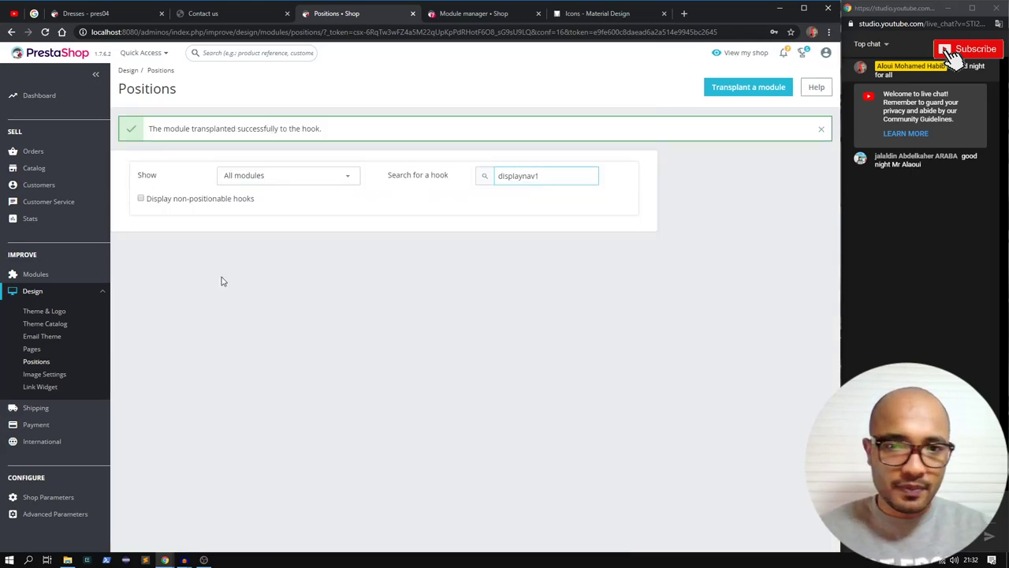
{"action": "key", "text": "BackSpace"}
{"action": "key", "text": "BackSpace"}
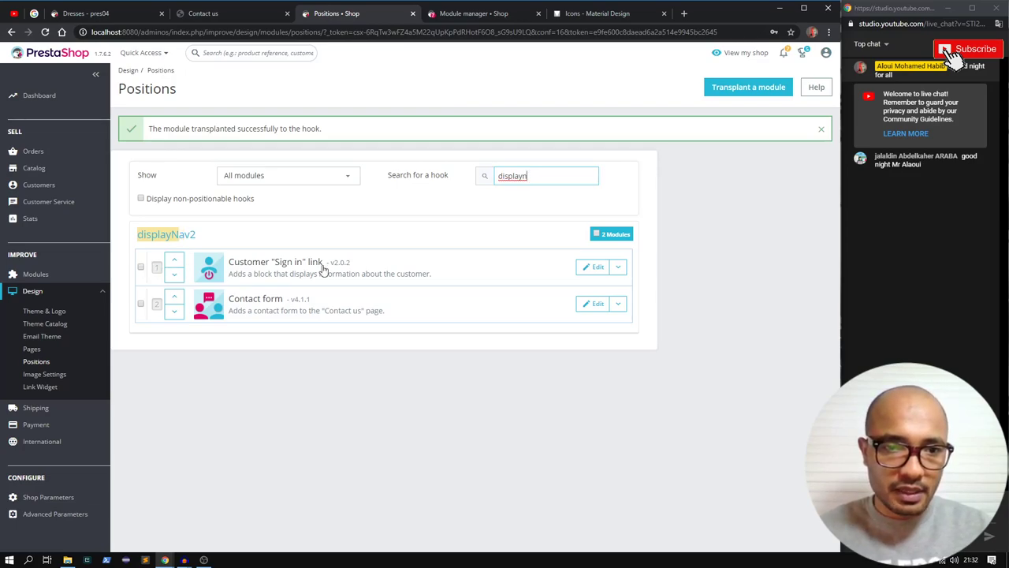
{"action": "left_click", "coordinate": [619, 303]}
{"action": "left_click", "coordinate": [593, 304]}
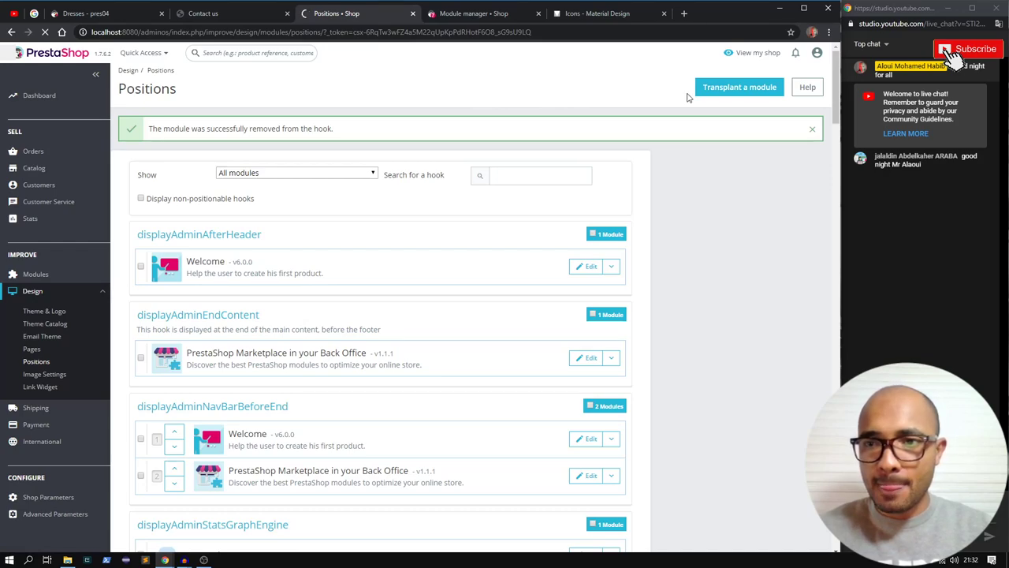
Switch to YouTube Studio and examine the livestream's error notice and stream health messages
{"action": "key", "text": "ctrl+1"}
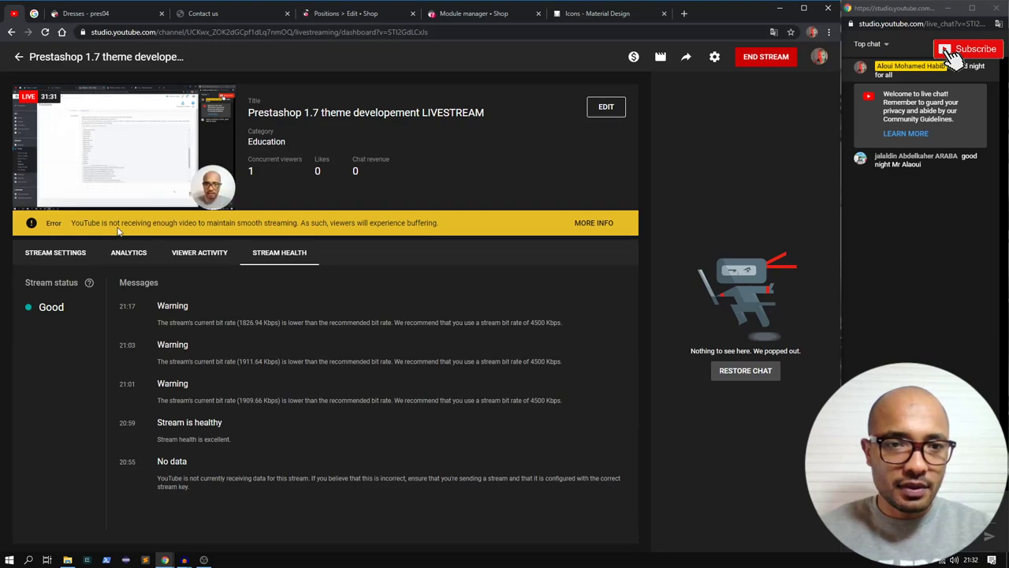
{"action": "left_click_drag", "start_coordinate": [101, 222], "coordinate": [435, 224]}
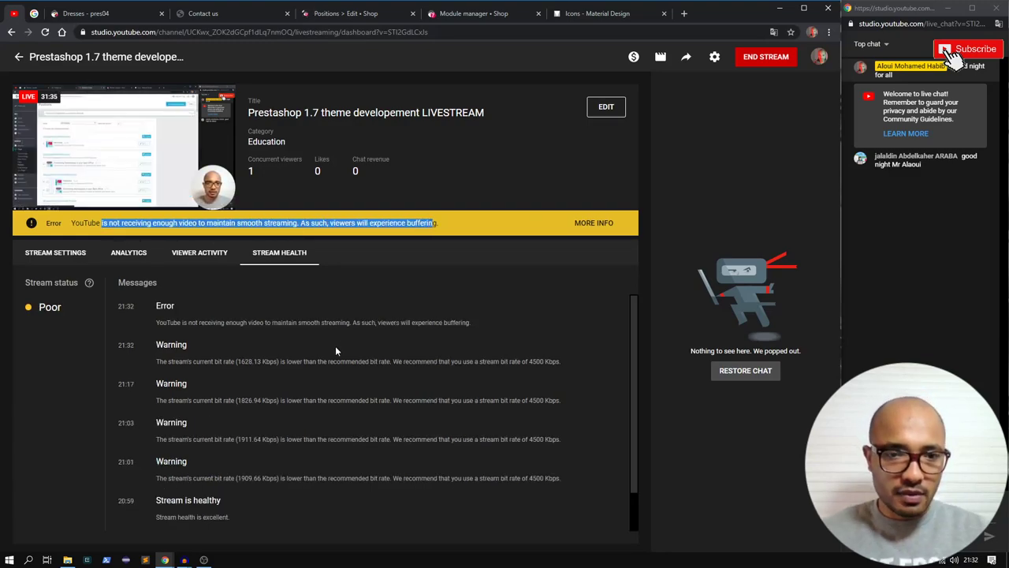
{"action": "scroll", "coordinate": [345, 353], "scroll_direction": "down", "scroll_amount": 1}
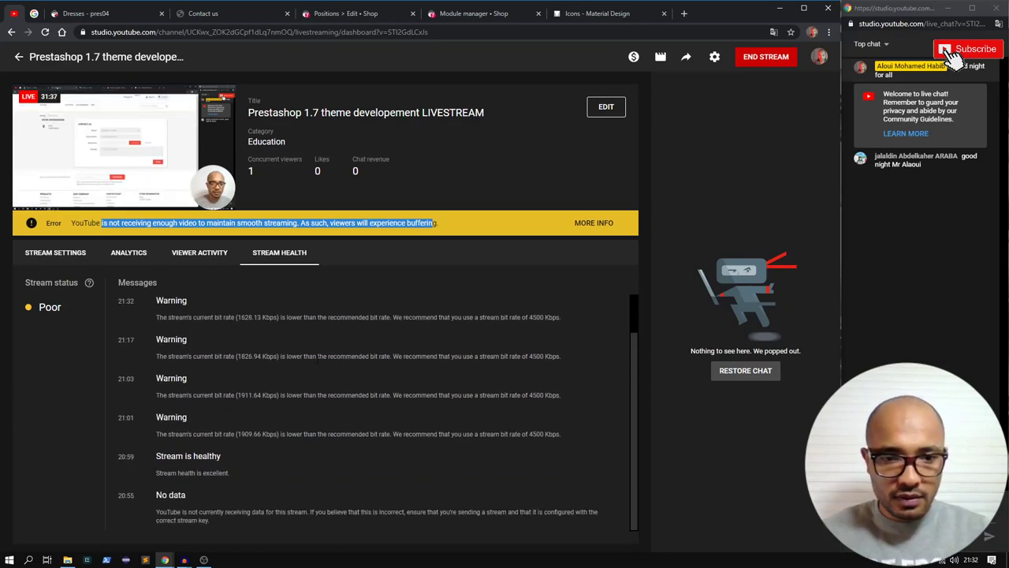
Switch to OBS, view its Video settings without changing them, and recheck the stream status in YouTube Studio
{"action": "left_click", "coordinate": [203, 560]}
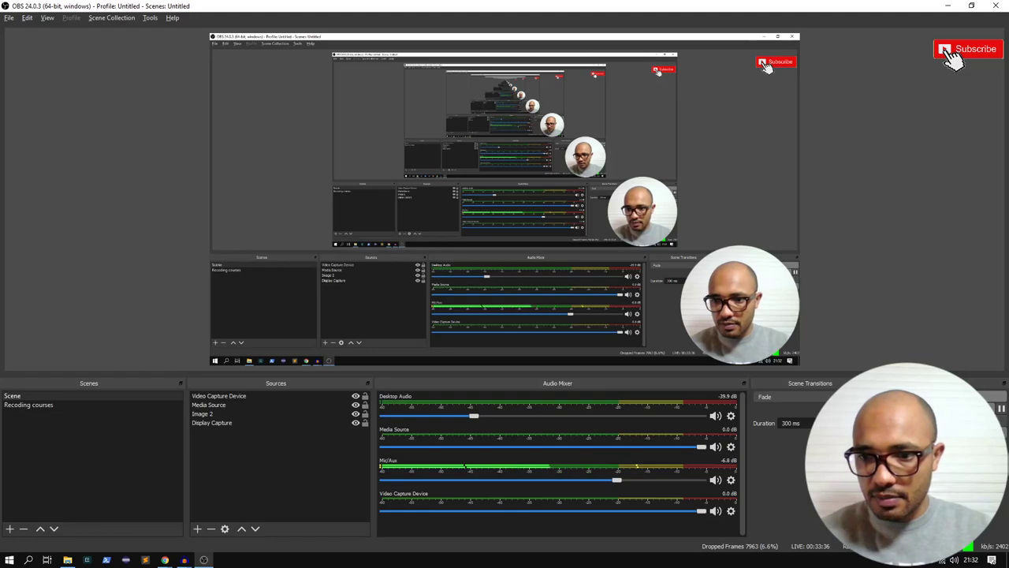
{"action": "left_click", "coordinate": [939, 457]}
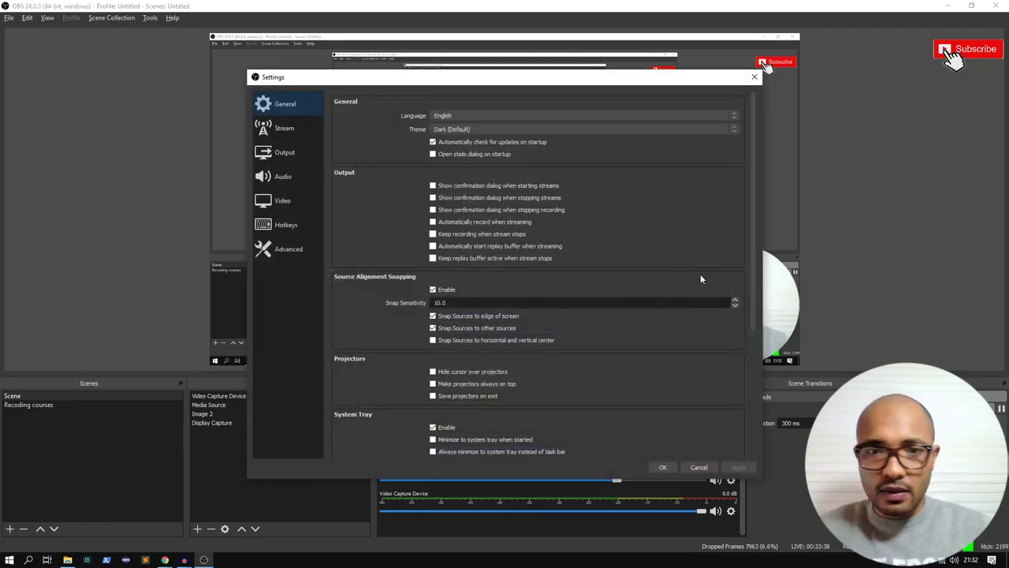
{"action": "left_click", "coordinate": [292, 204]}
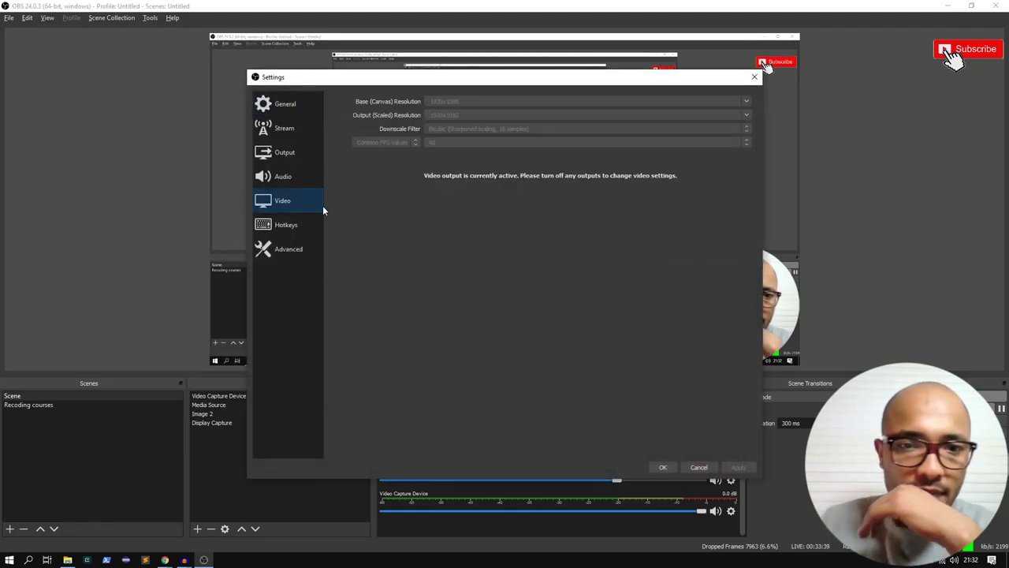
{"action": "left_click", "coordinate": [699, 467]}
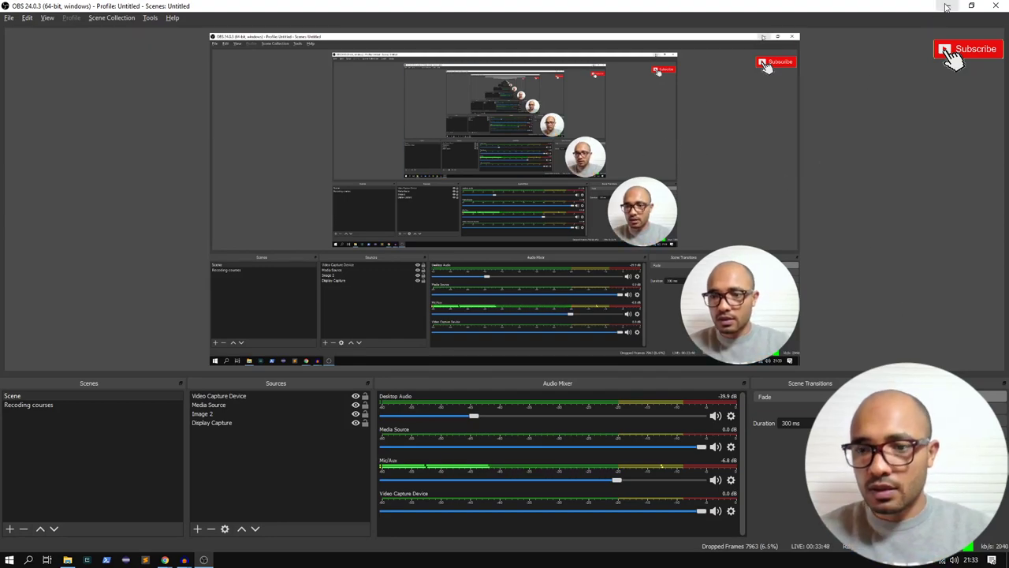
{"action": "key", "text": "alt+Tab"}
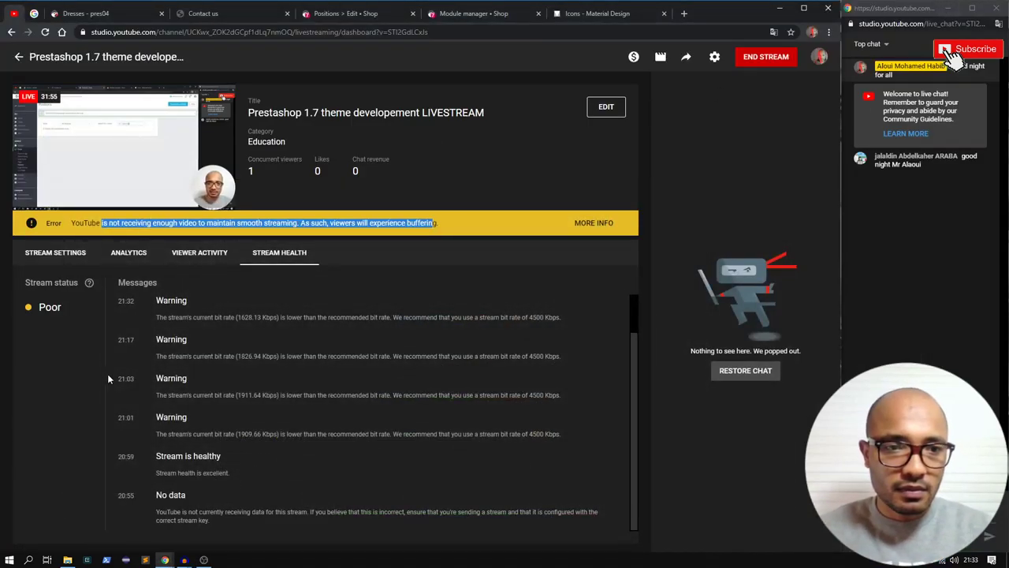
{"action": "key", "text": "alt+Tab"}
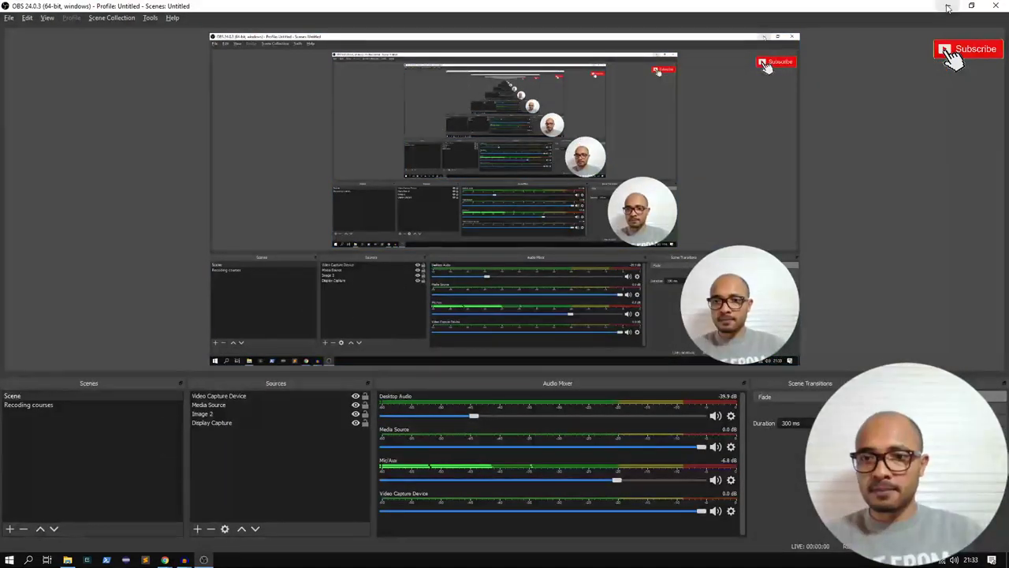
{"action": "key", "text": "alt+Tab"}
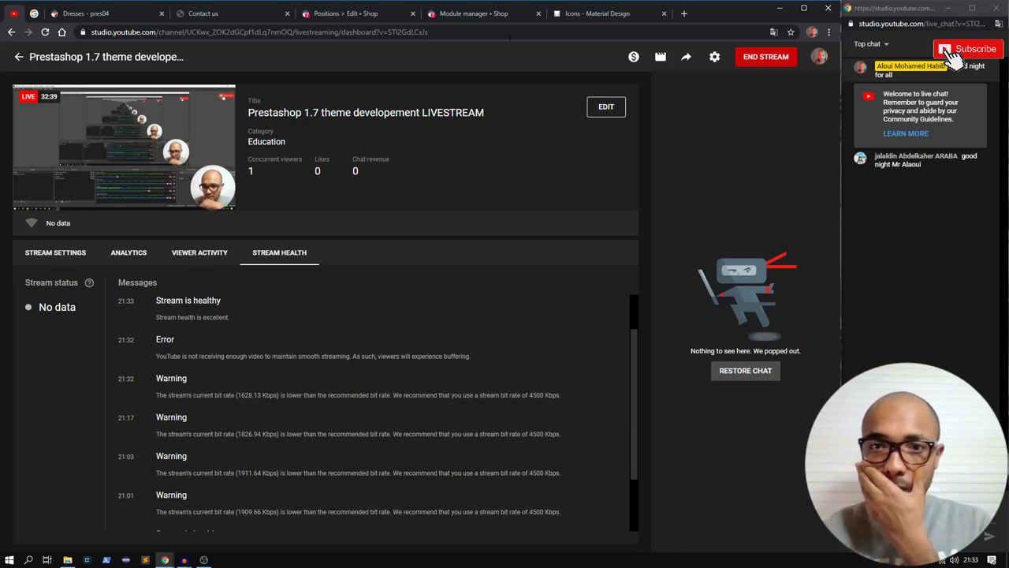
Return to the PrestaShop transplant form, select the Contact form module, and show the hooks available for it
{"action": "left_click", "coordinate": [485, 9]}
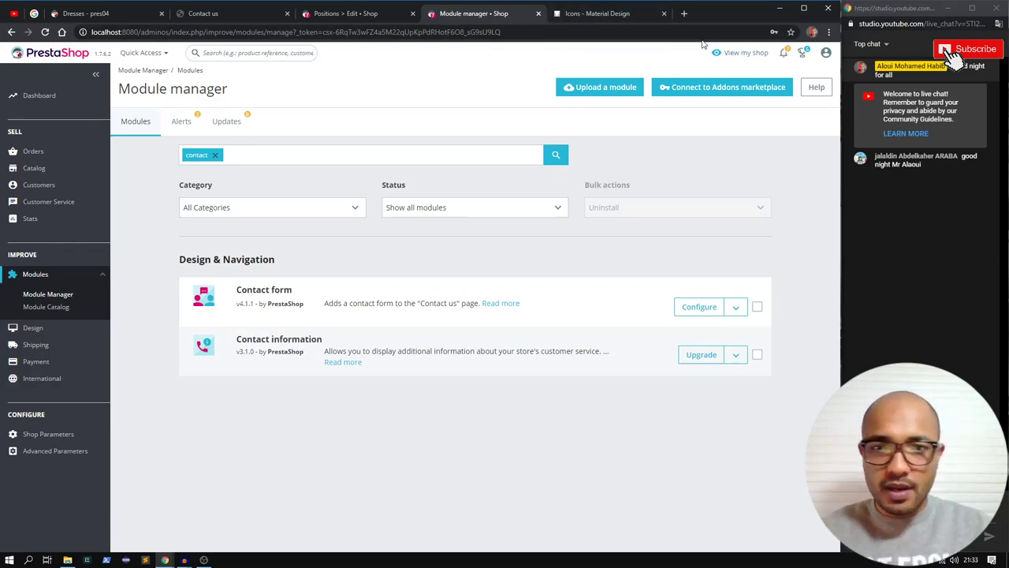
{"action": "left_click", "coordinate": [399, 16]}
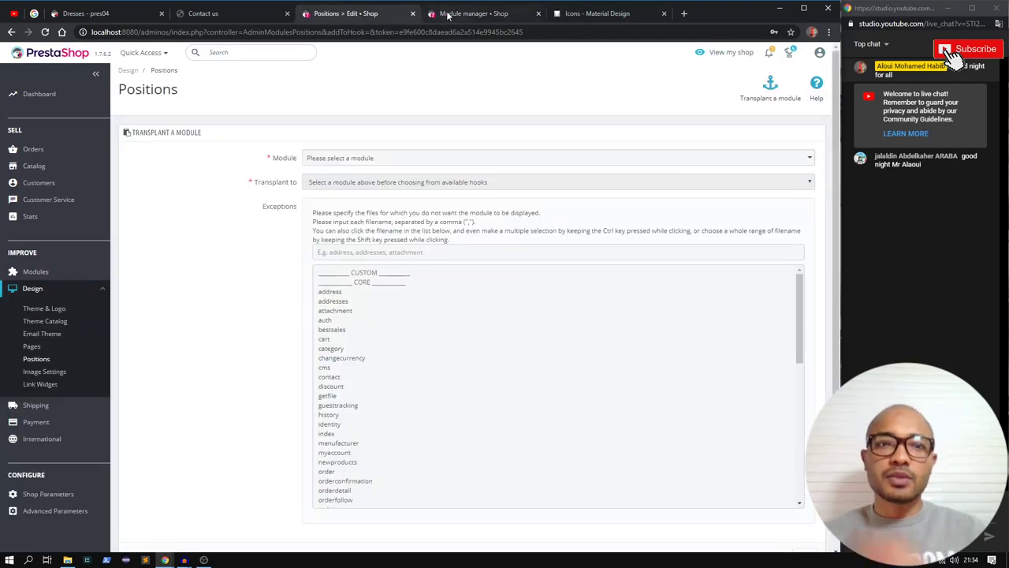
{"action": "left_click", "coordinate": [477, 163]}
{"action": "type", "text": "contact"}
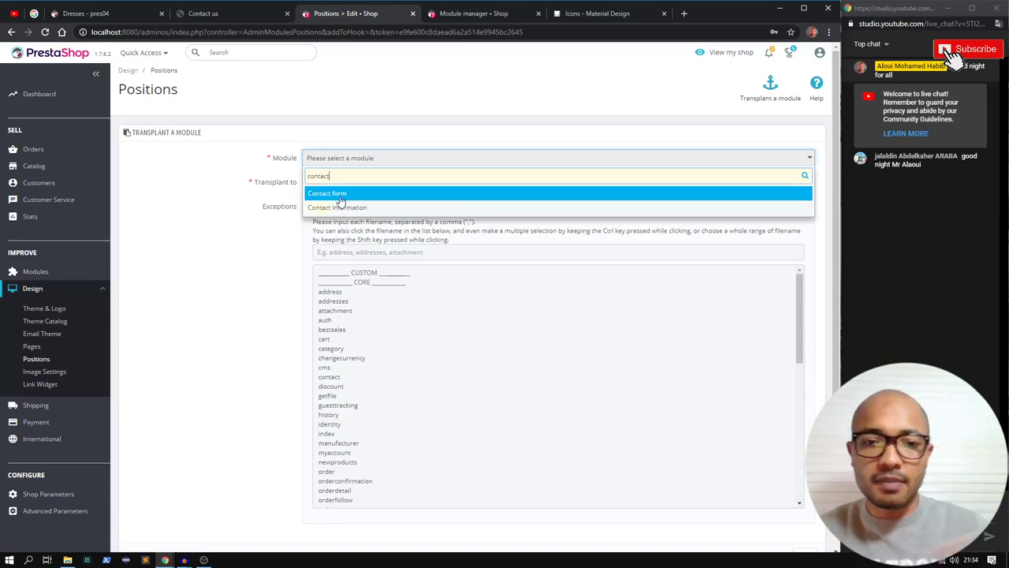
{"action": "left_click", "coordinate": [341, 194]}
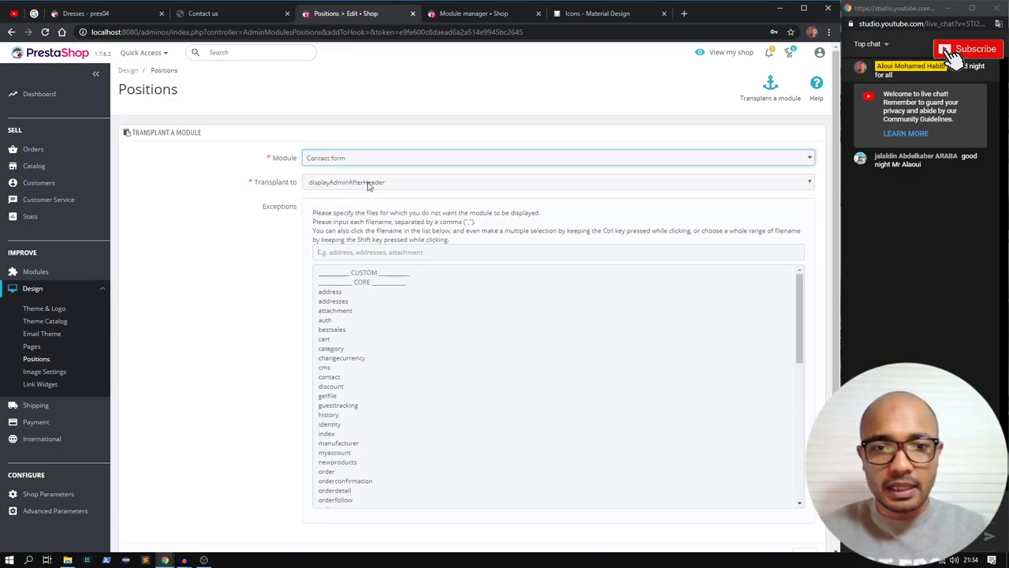
{"action": "left_click", "coordinate": [368, 183]}
{"action": "left_click", "coordinate": [319, 194]}
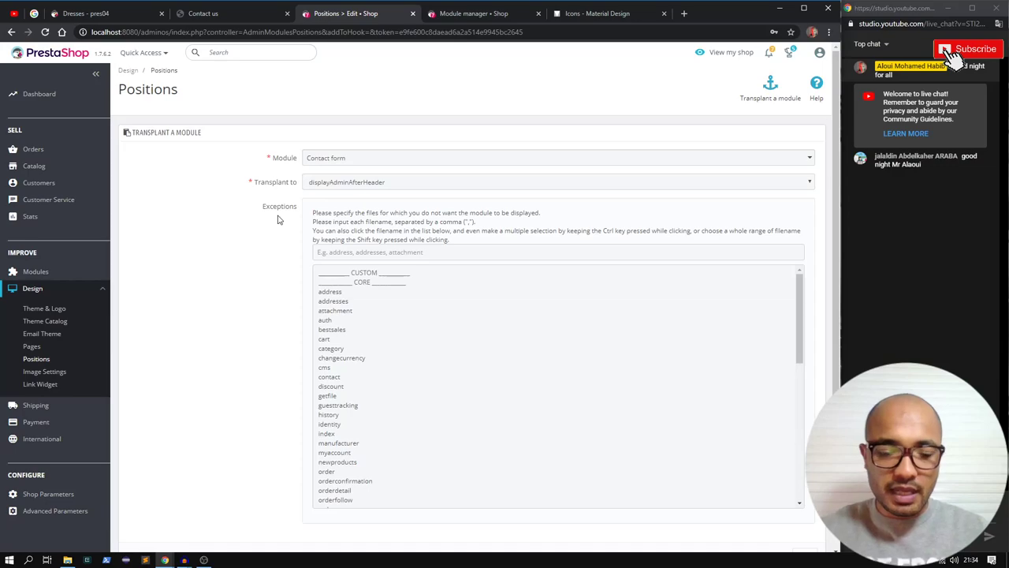
Switch to the code editor and select the ps_contactinfo folder among the theme's modules
{"action": "right_click", "coordinate": [277, 219]}
{"action": "key", "text": "Escape"}
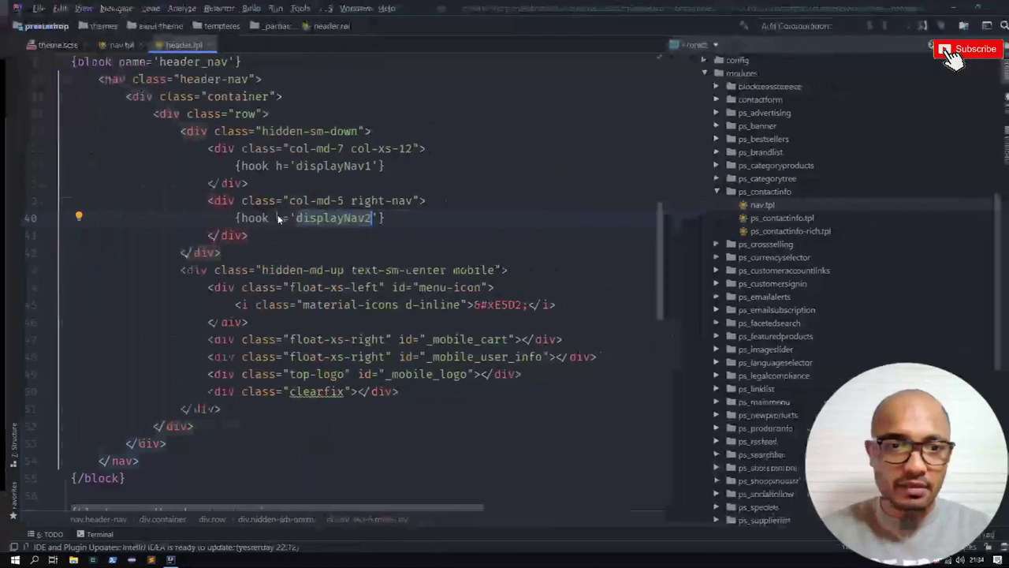
{"action": "left_click", "coordinate": [777, 192]}
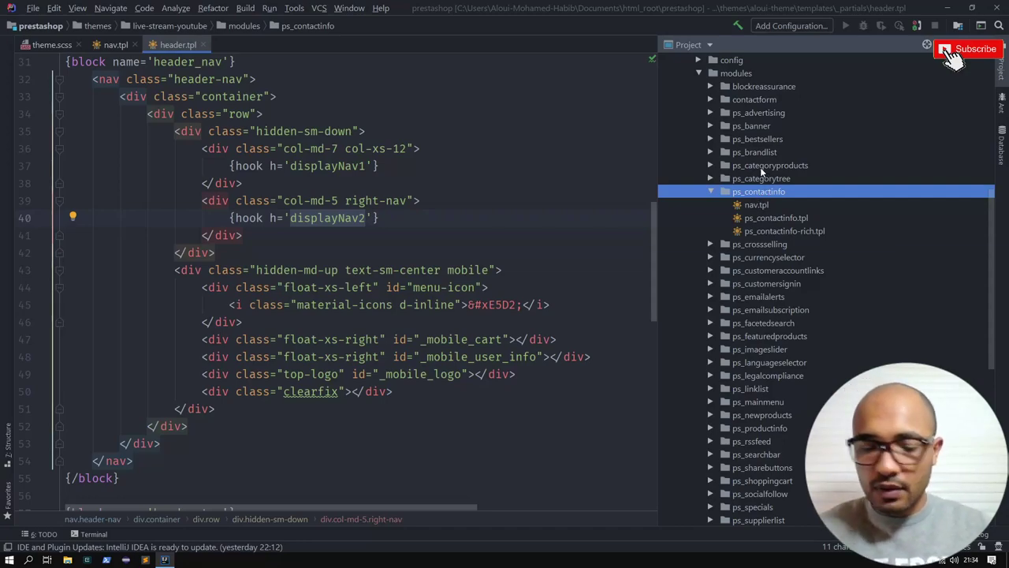
Open contactform.tpl from the contactform module's widget templates in the live-stream-youtube theme and collapse its form block
{"action": "type", "text": "contact"}
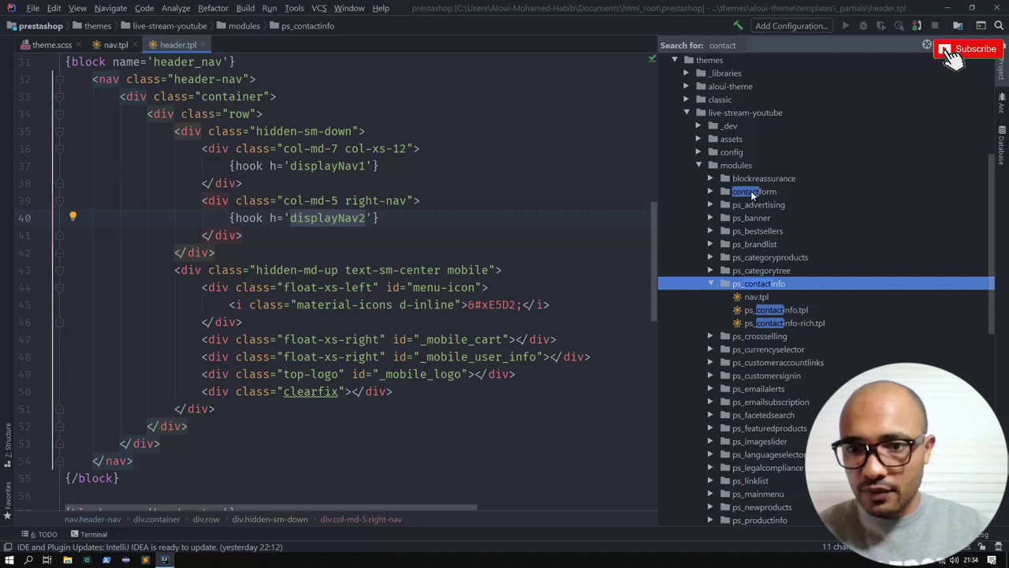
{"action": "double_click", "coordinate": [753, 193]}
{"action": "left_click", "coordinate": [768, 218]}
{"action": "double_click", "coordinate": [768, 218]}
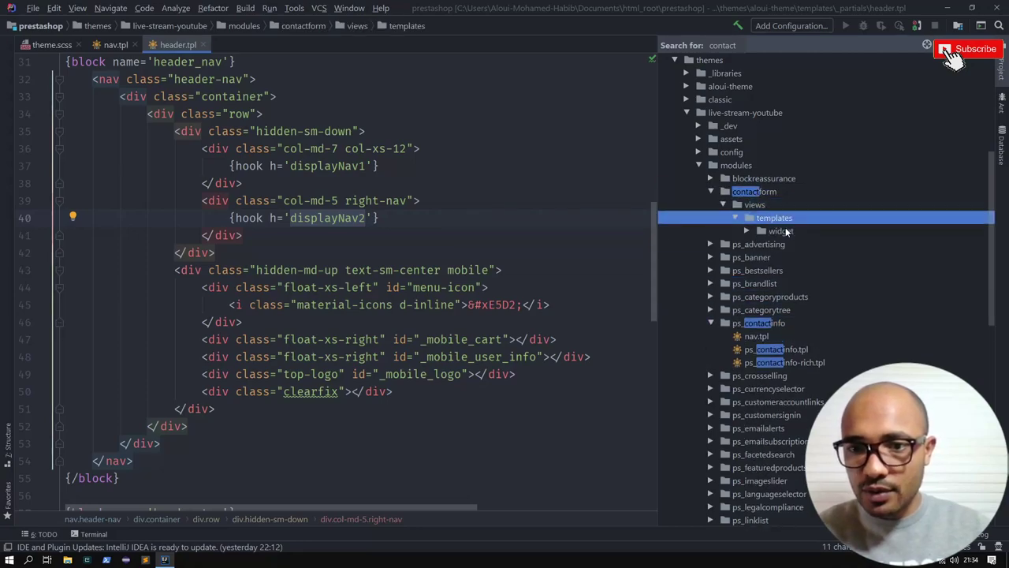
{"action": "double_click", "coordinate": [789, 229]}
{"action": "left_click", "coordinate": [806, 246]}
{"action": "double_click", "coordinate": [807, 245]}
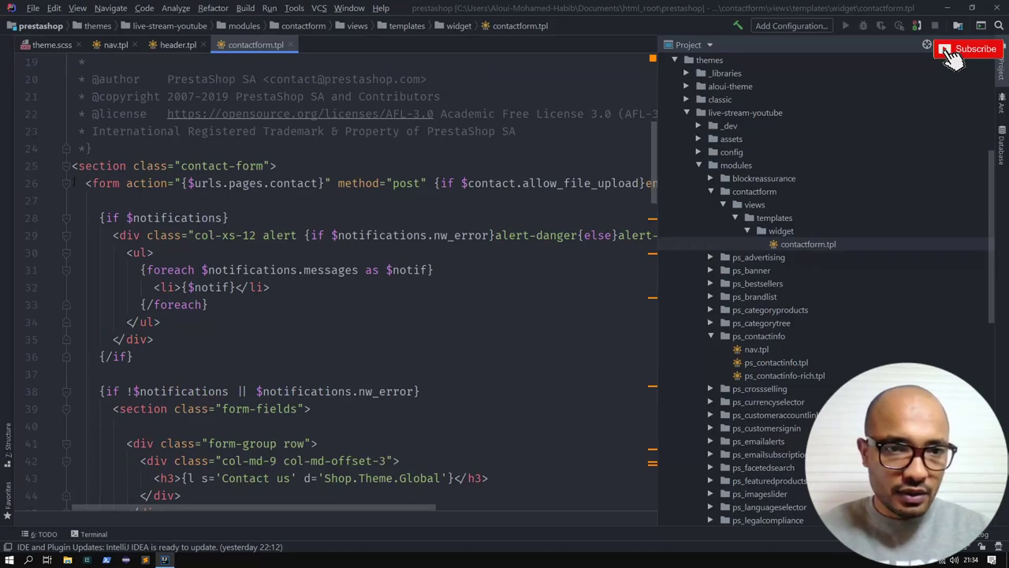
{"action": "left_click", "coordinate": [67, 183]}
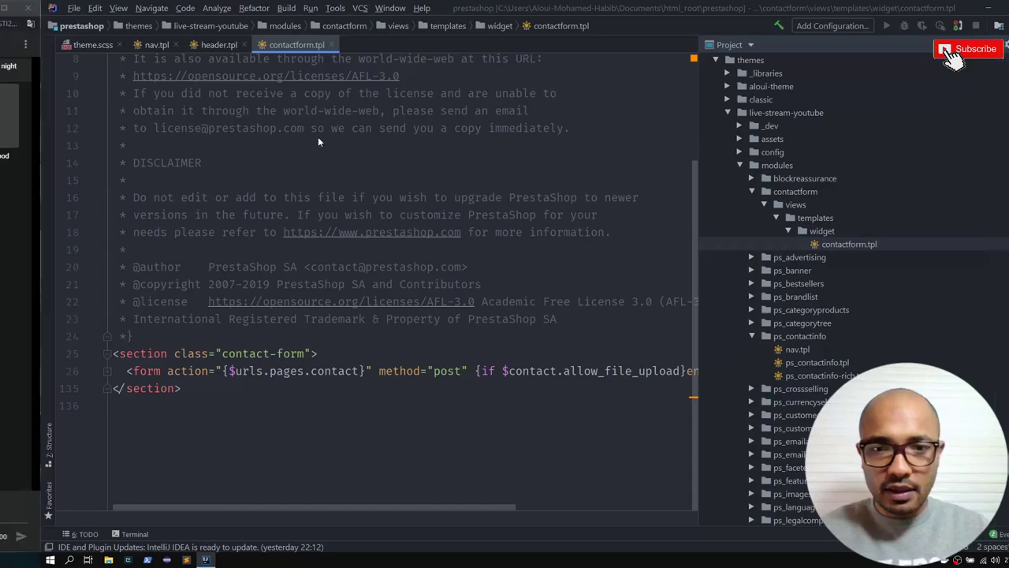
Switch to the browser and inspect the demo shop's Contact us header link, selecting its contact-link div's id in the markup
{"action": "key", "text": "alt+Tab"}
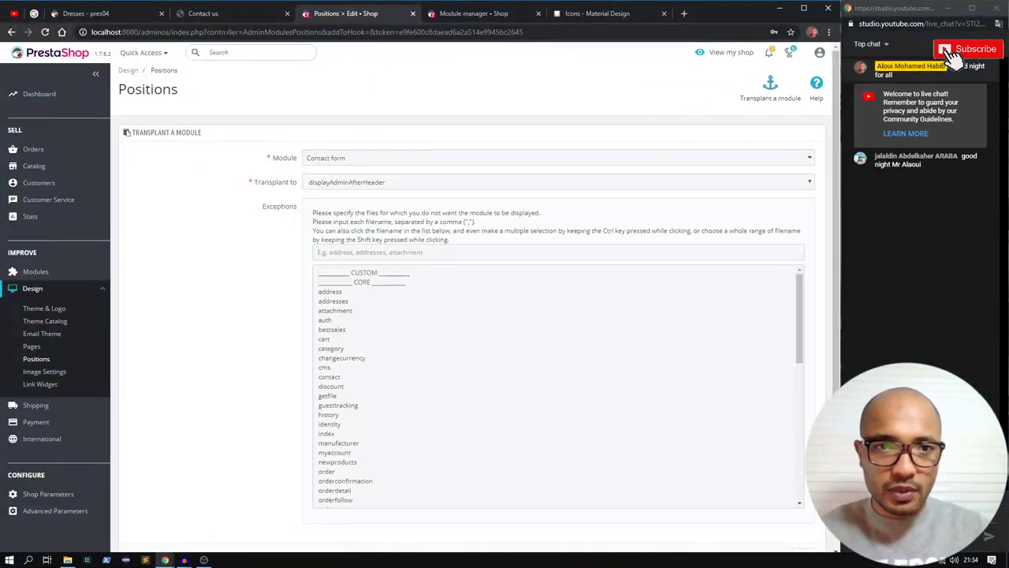
{"action": "left_click", "coordinate": [232, 13]}
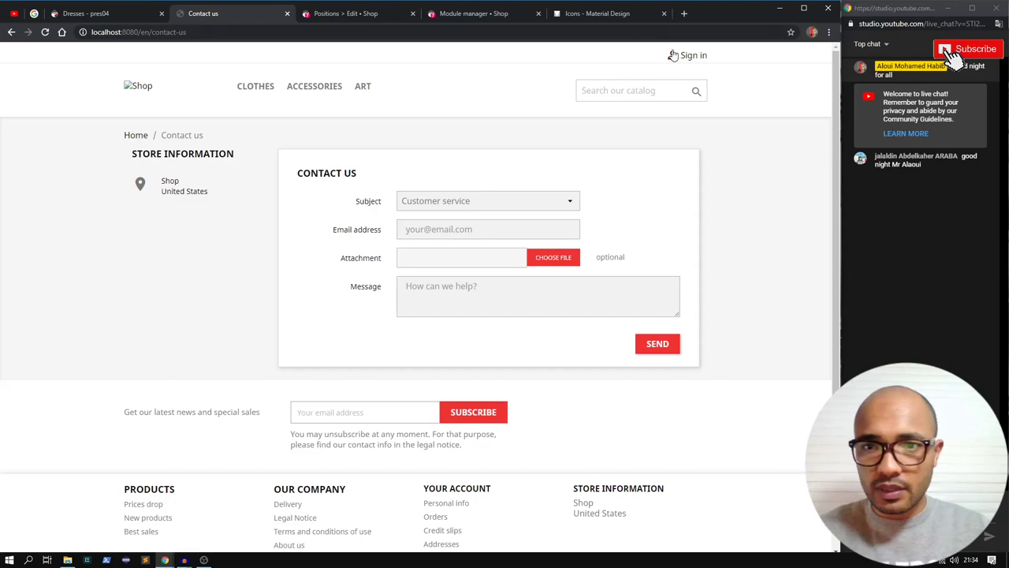
{"action": "left_click", "coordinate": [111, 17]}
{"action": "left_click", "coordinate": [214, 15]}
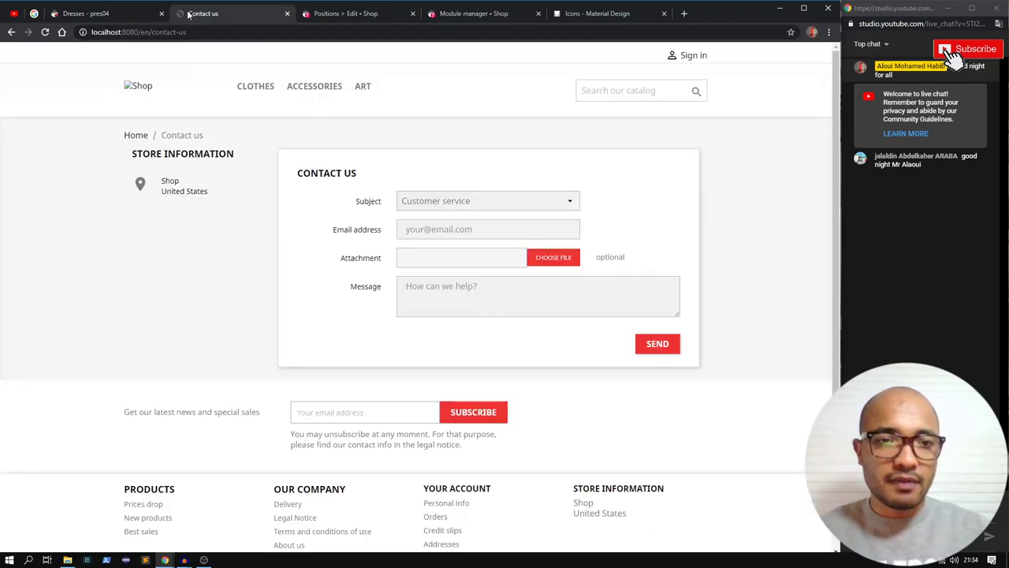
{"action": "left_click", "coordinate": [106, 14]}
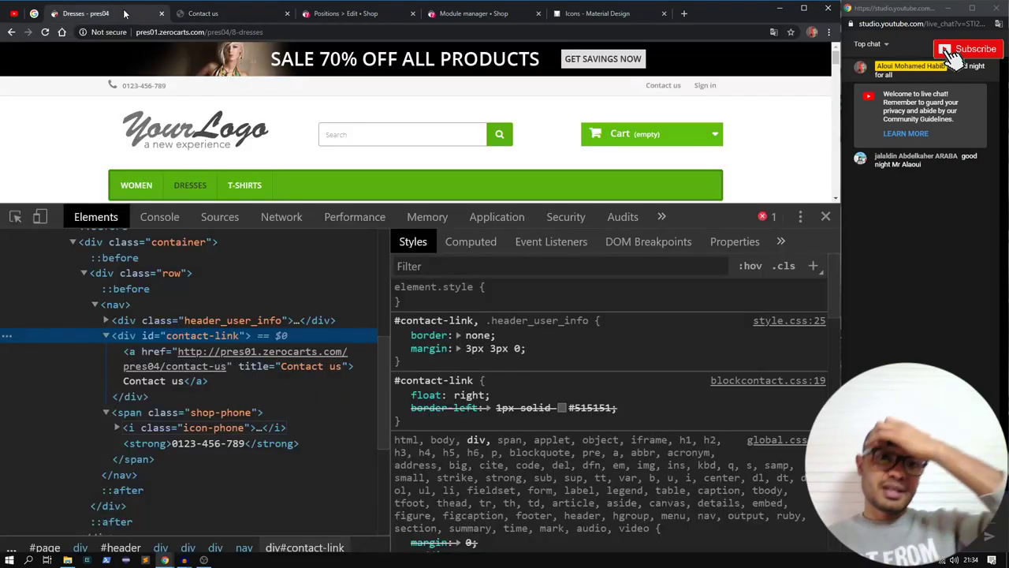
{"action": "right_click", "coordinate": [672, 86]}
{"action": "left_click", "coordinate": [709, 209]}
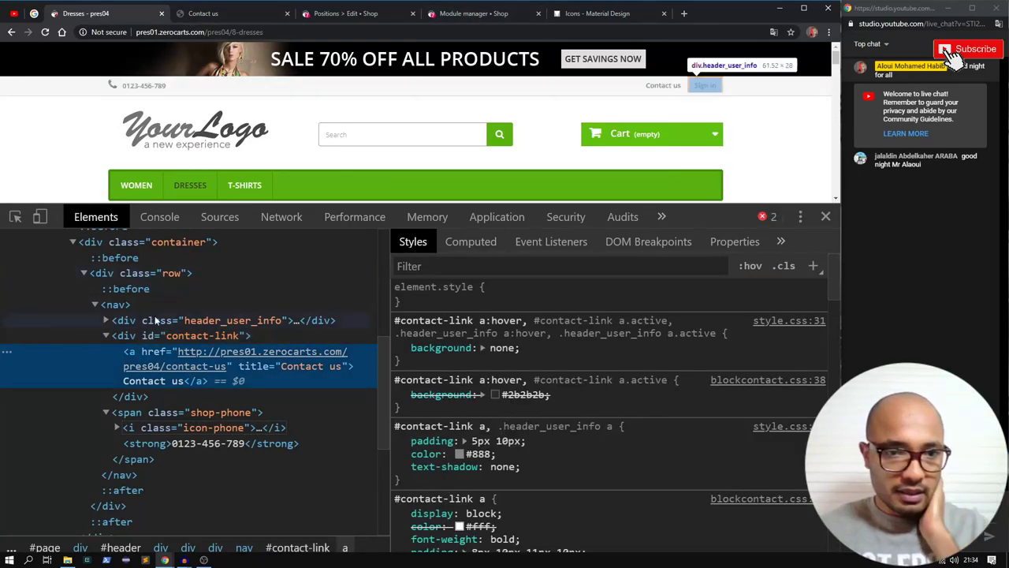
{"action": "left_click", "coordinate": [190, 335]}
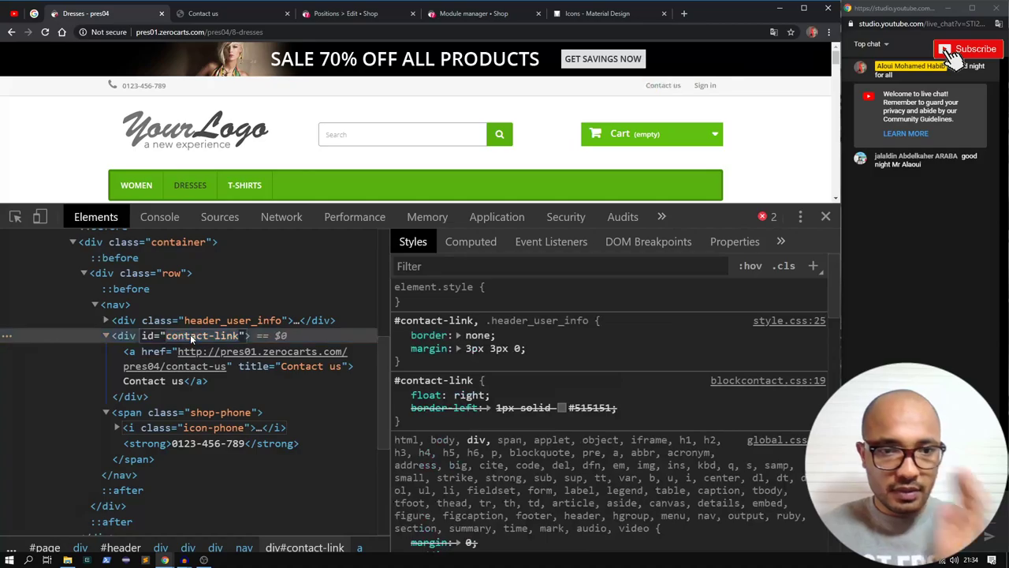
Switch to the code editor, search *.tpl files for id="contact-link", and open the live-stream-youtube theme's ps_contactinfo/nav.tpl match
{"action": "key", "text": "alt+Tab"}
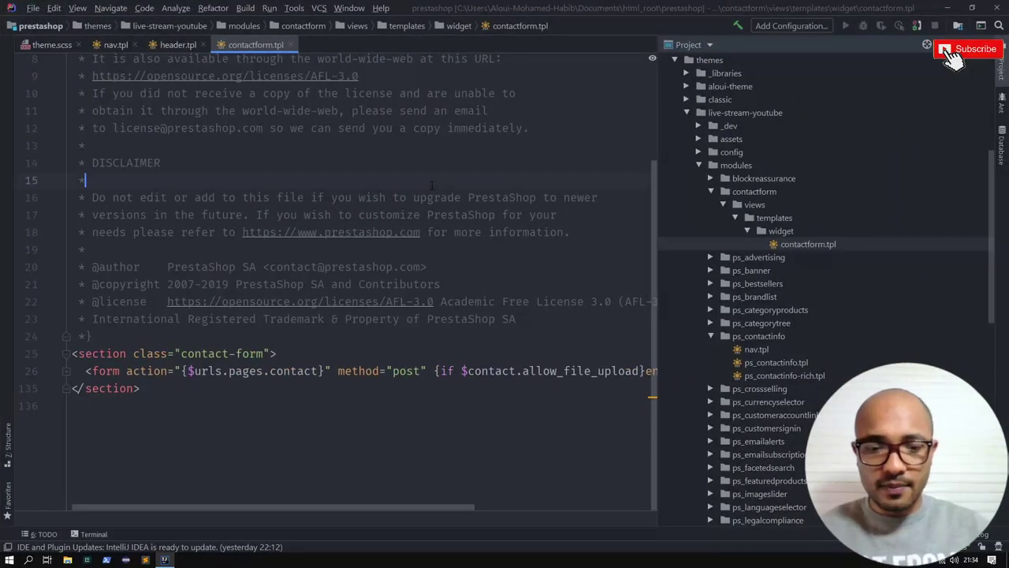
{"action": "key", "text": "ctrl+shift+f"}
{"action": "double_click", "coordinate": [615, 63]}
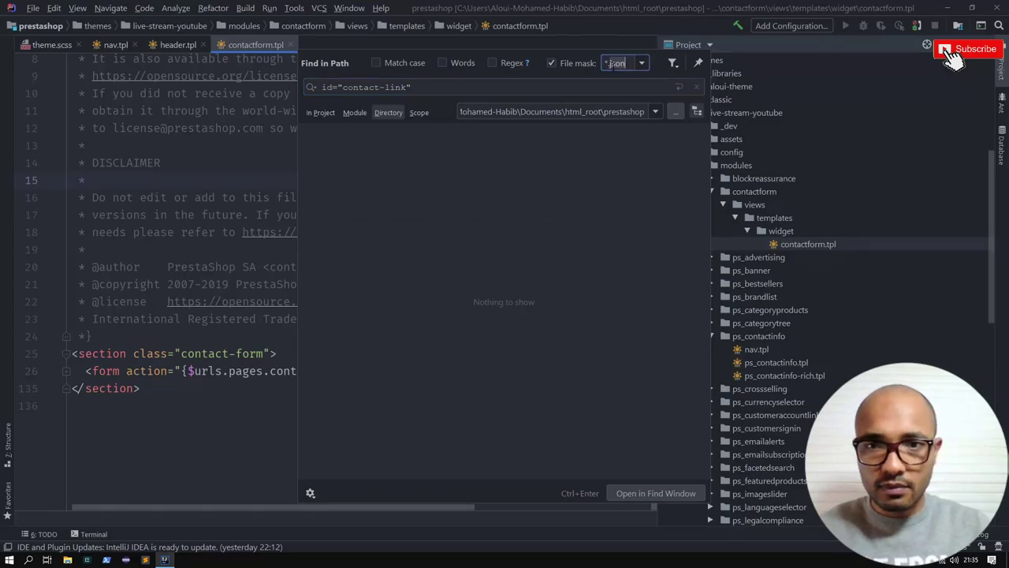
{"action": "type", "text": "tpl"}
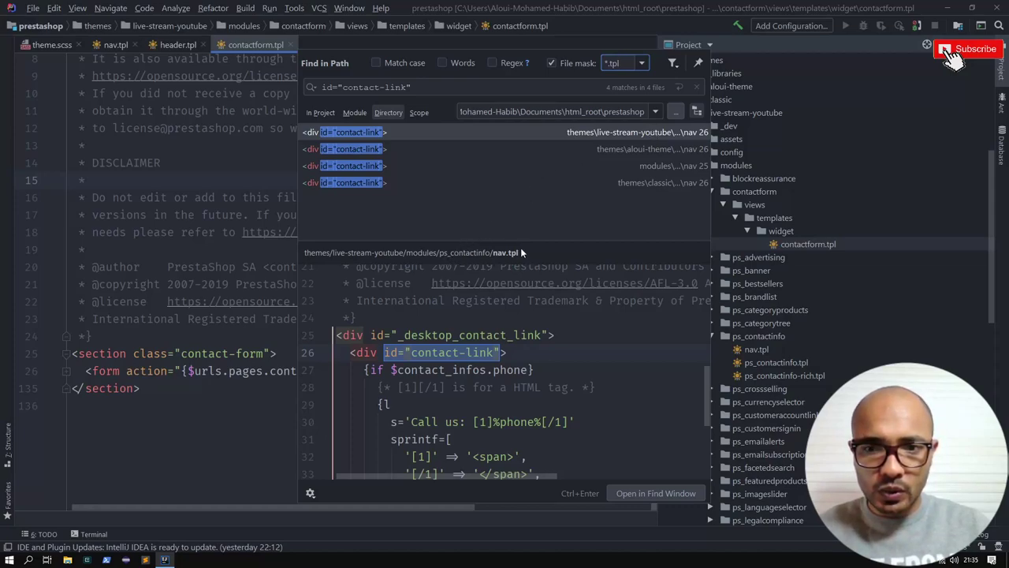
{"action": "double_click", "coordinate": [556, 131]}
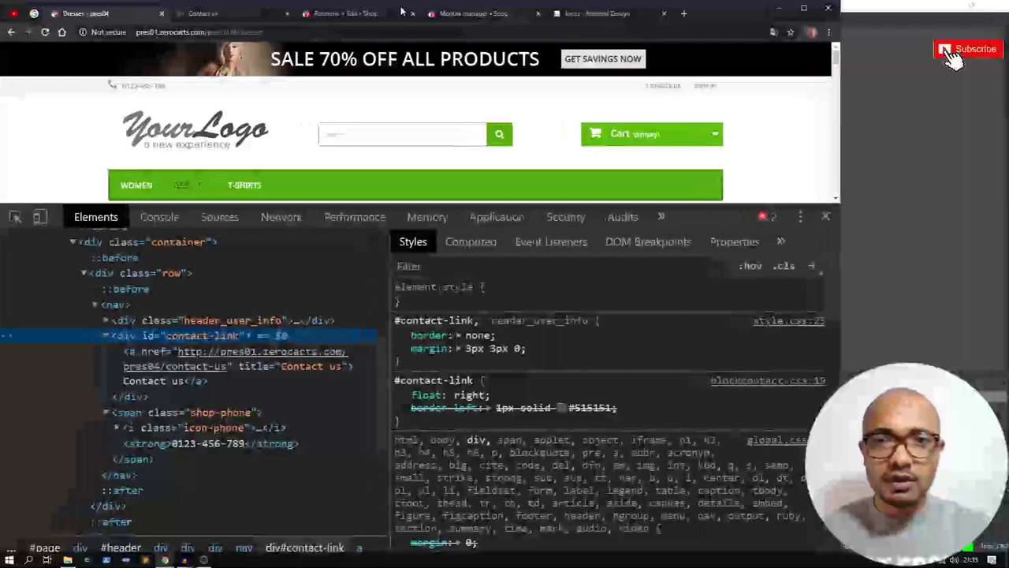
Return to the PrestaShop transplant form in the browser and set the module to Contact information
{"action": "left_click", "coordinate": [476, 14]}
{"action": "left_click", "coordinate": [363, 15]}
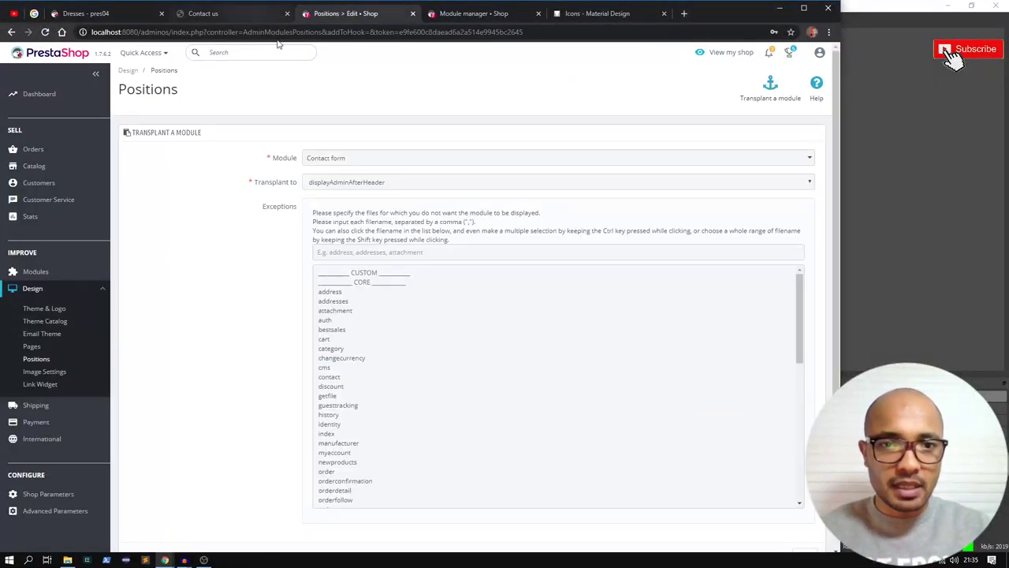
{"action": "left_click", "coordinate": [360, 160]}
{"action": "type", "text": "contact"}
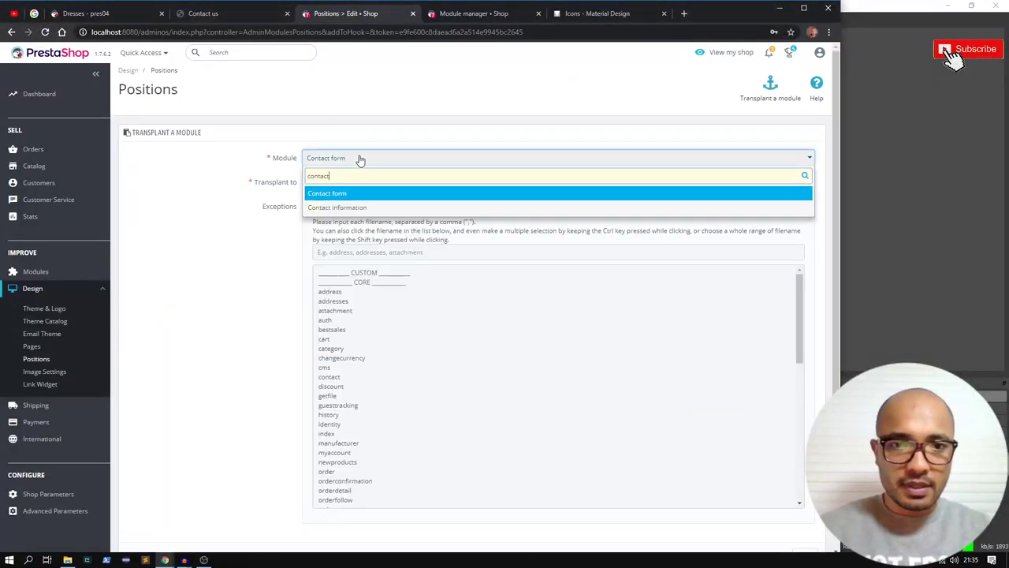
{"action": "key", "text": "Down"}
{"action": "key", "text": "Return"}
Set displayNav2 as the hook for the Contact information module and save the transplant
{"action": "left_click", "coordinate": [370, 182]}
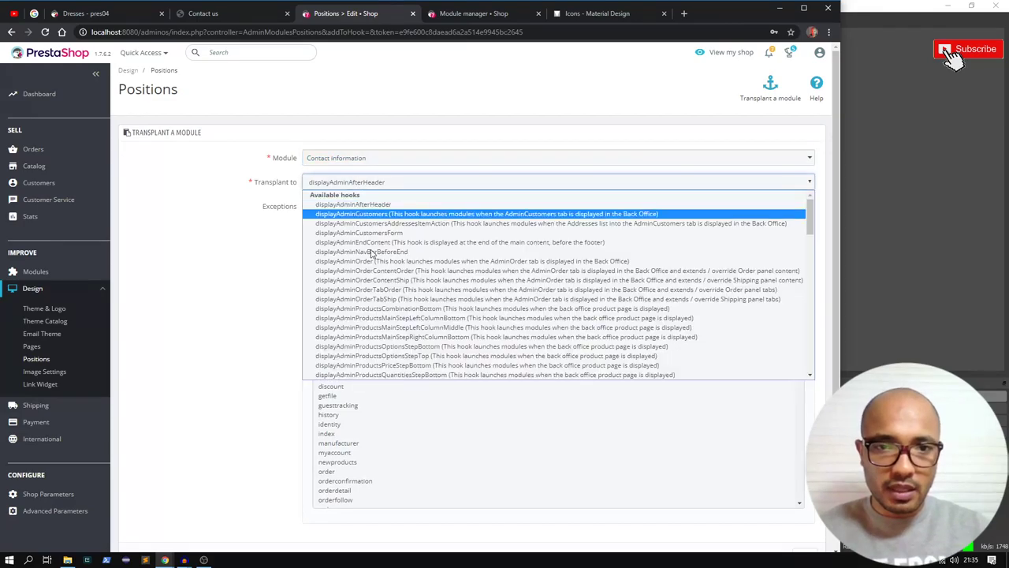
{"action": "scroll", "coordinate": [377, 281], "scroll_direction": "down", "scroll_amount": 10}
{"action": "scroll", "coordinate": [377, 281], "scroll_direction": "up", "scroll_amount": 15}
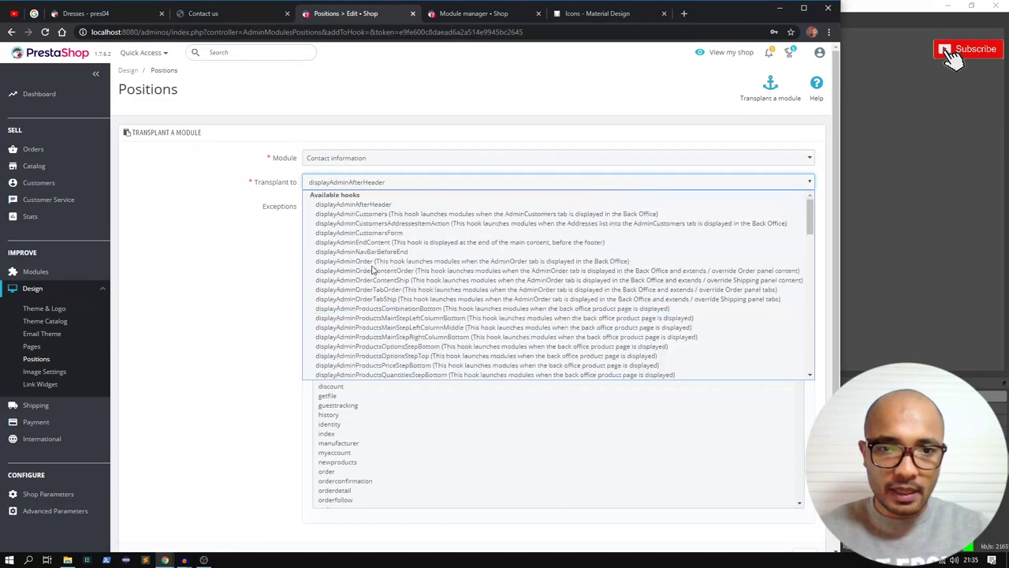
{"action": "scroll", "coordinate": [373, 269], "scroll_direction": "down", "scroll_amount": 5}
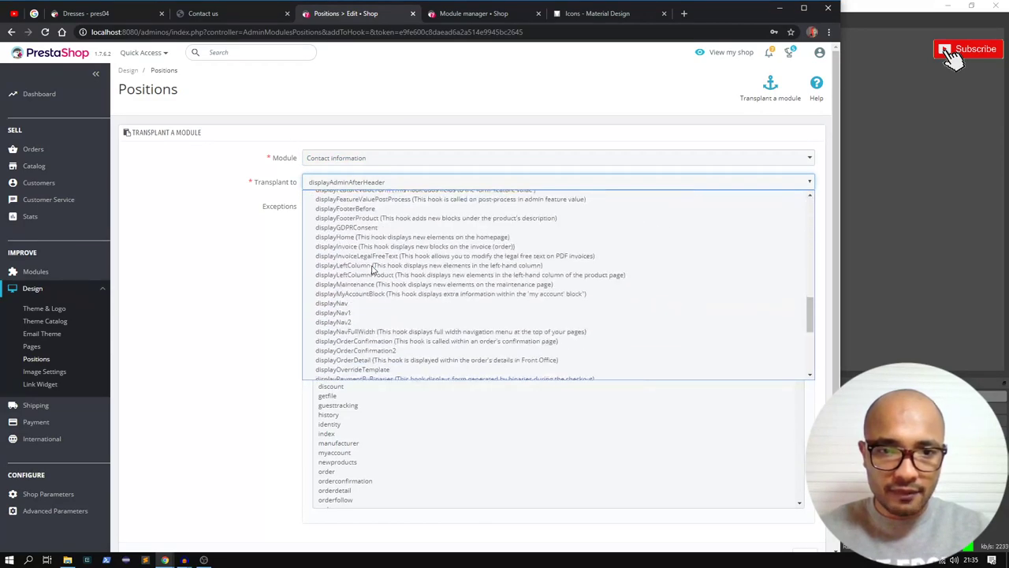
{"action": "left_click", "coordinate": [344, 321]}
{"action": "scroll", "coordinate": [246, 278], "scroll_direction": "down", "scroll_amount": 2}
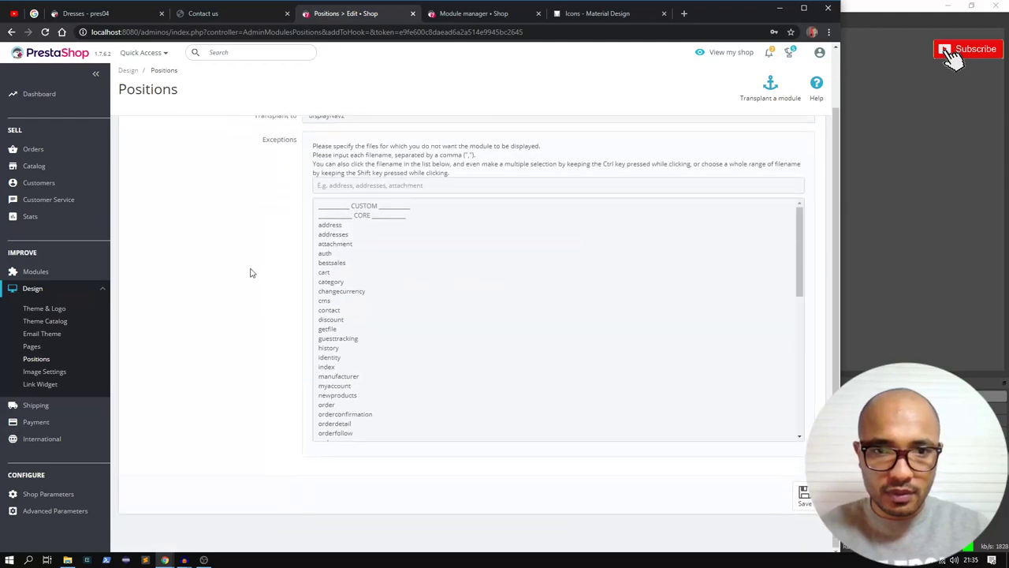
{"action": "left_click", "coordinate": [804, 495]}
Reload the local shop's Contact us page and compare its header link order with the demo shop's
{"action": "left_click", "coordinate": [231, 14]}
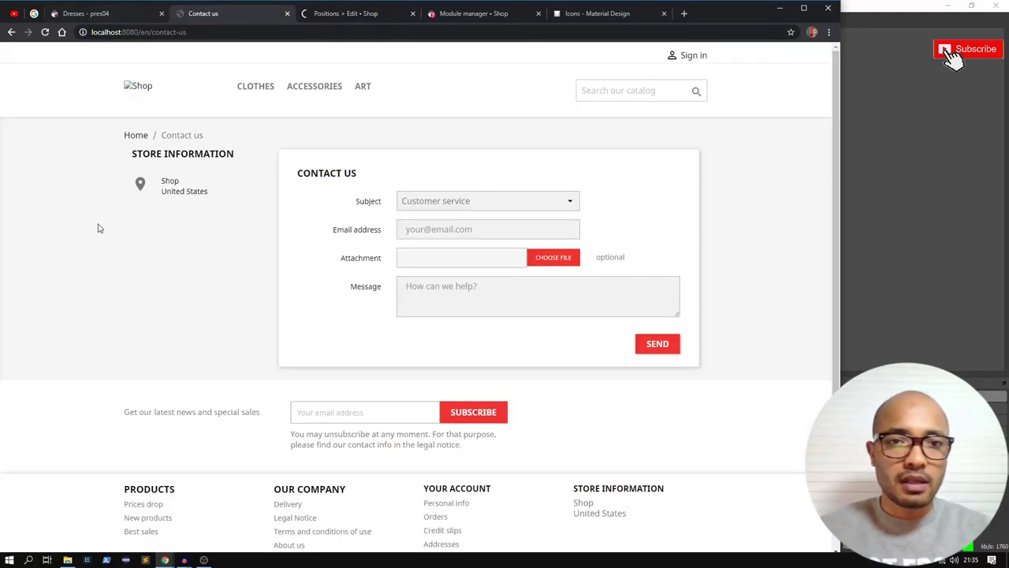
{"action": "key", "text": "F5"}
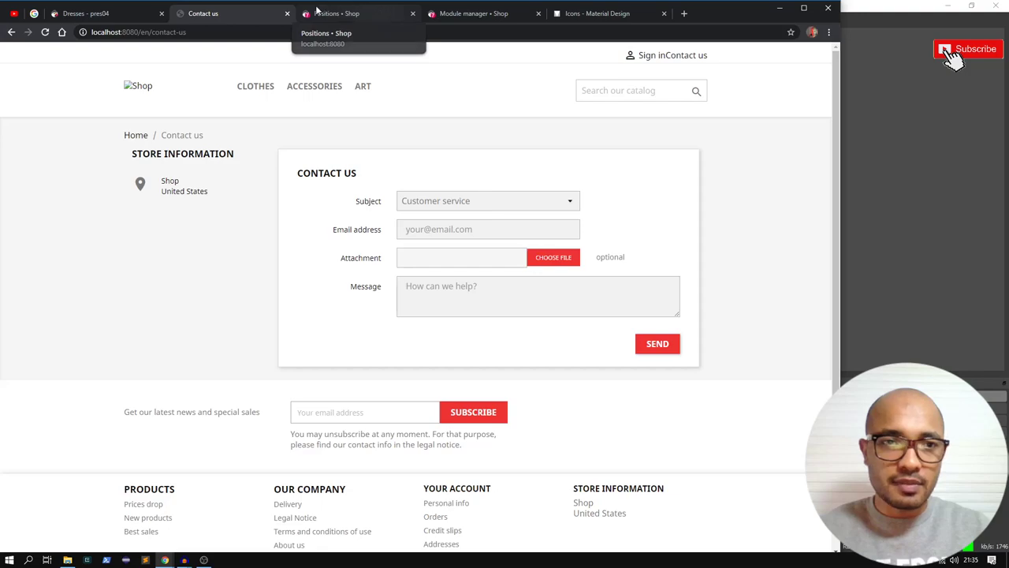
{"action": "left_click", "coordinate": [101, 13]}
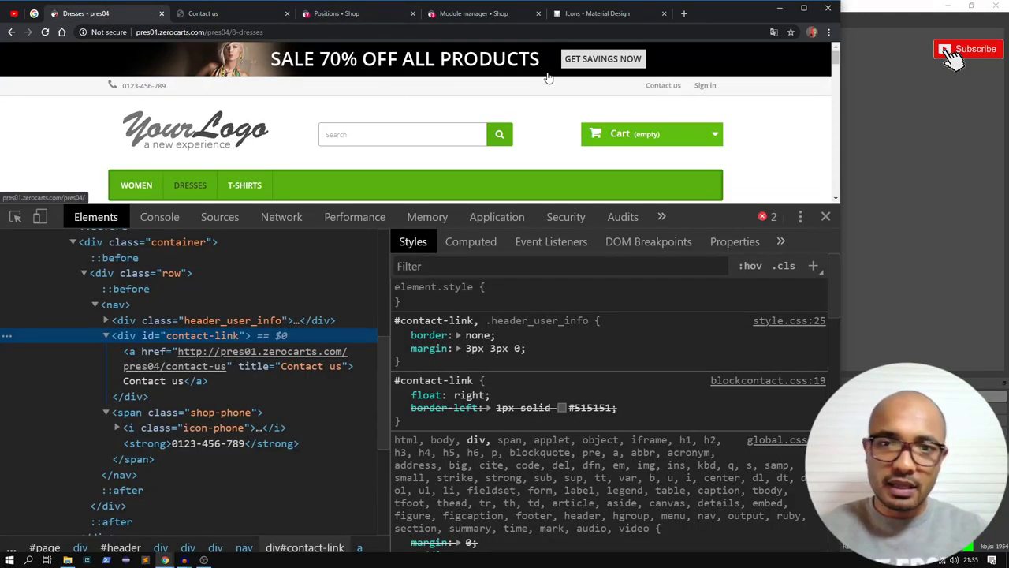
{"action": "left_click", "coordinate": [261, 13]}
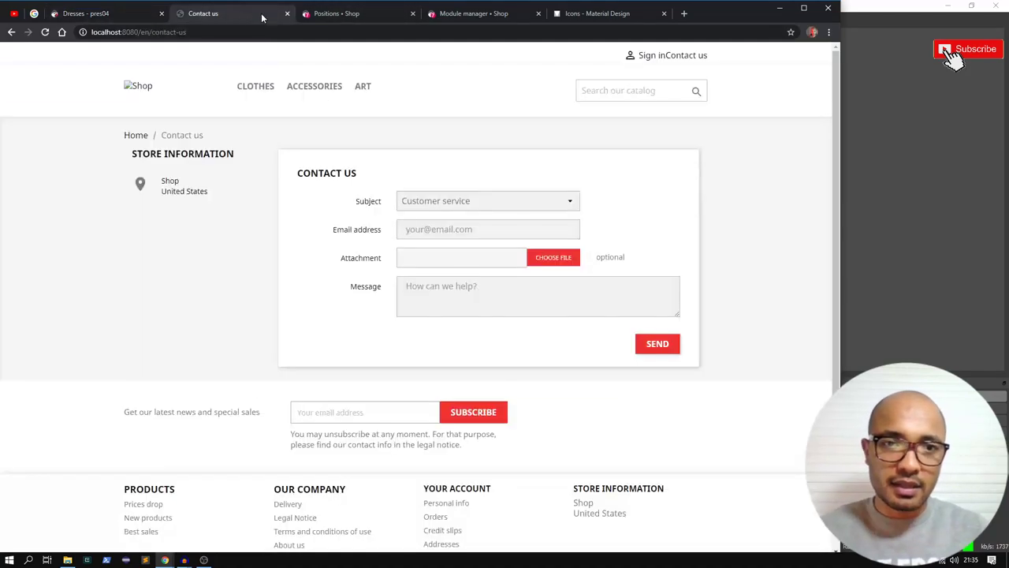
Filter the module positions by displaynav2, move Contact information above the Customer "Sign in" link, and check the local shop's header
{"action": "left_click", "coordinate": [353, 14]}
{"action": "left_click", "coordinate": [520, 176]}
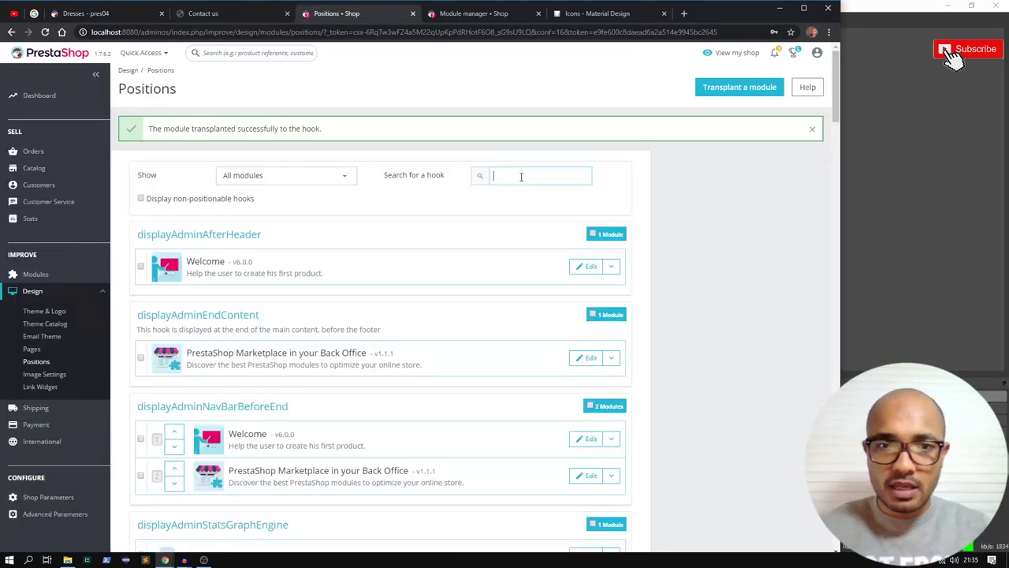
{"action": "type", "text": "display"}
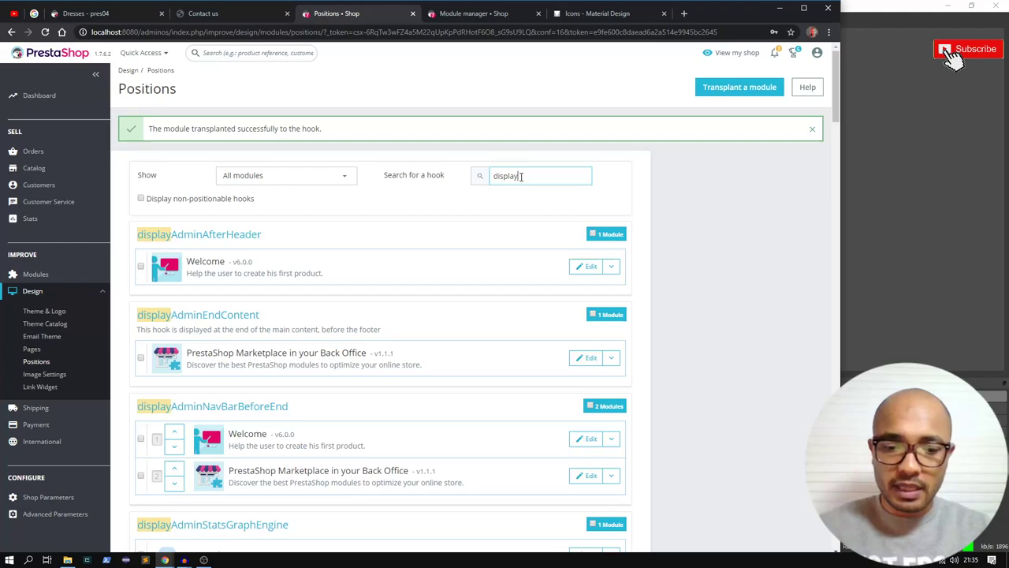
{"action": "type", "text": "nav2"}
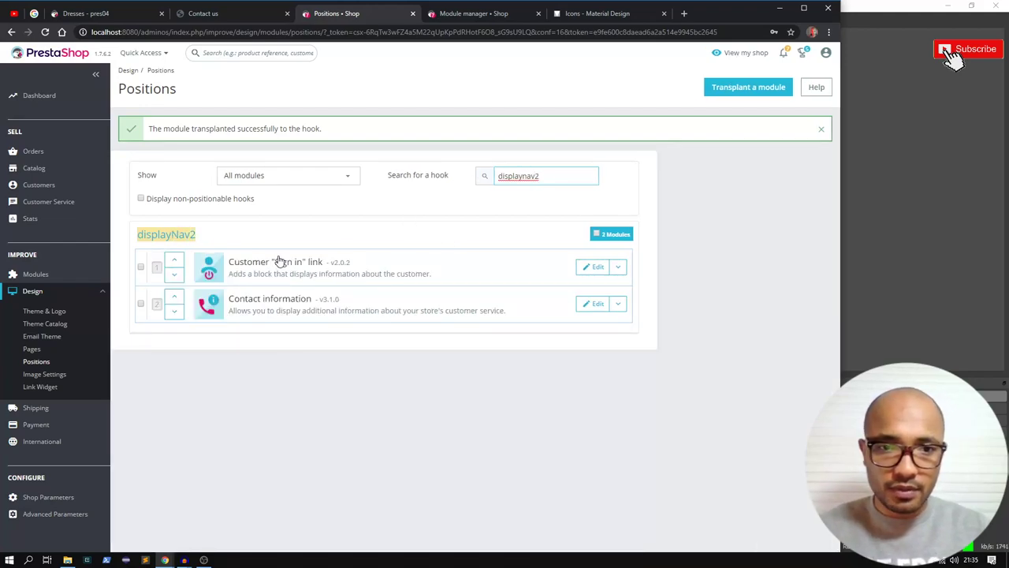
{"action": "left_click_drag", "start_coordinate": [232, 303], "coordinate": [259, 271]}
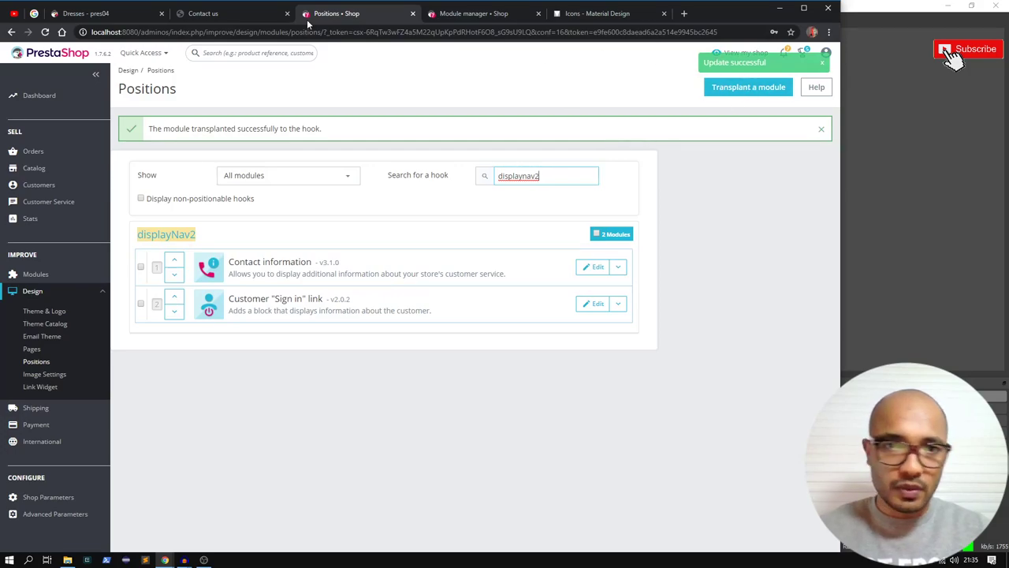
{"action": "left_click", "coordinate": [229, 13]}
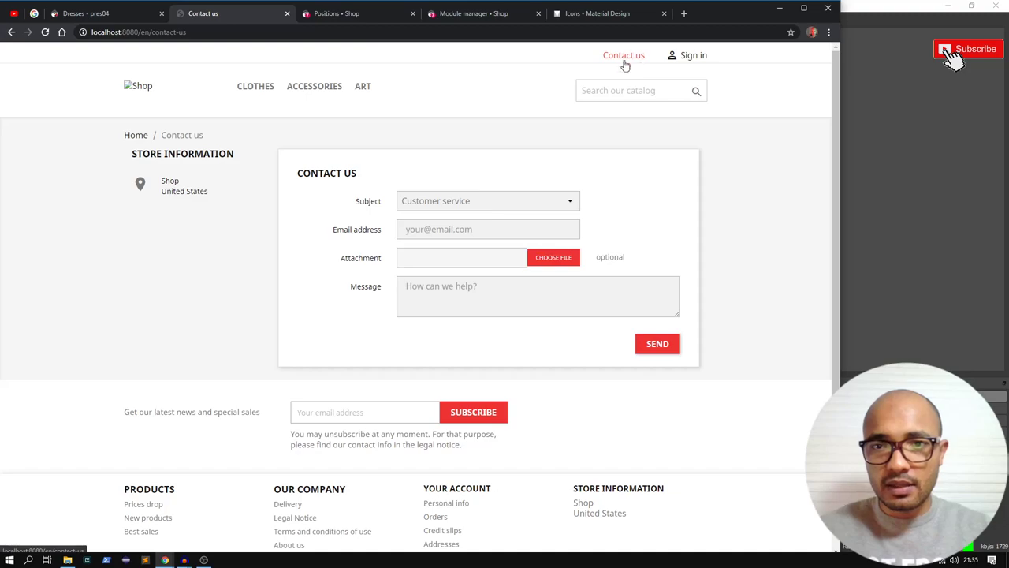
Go to the demo shop's home page through its logo and close the developer tools
{"action": "left_click", "coordinate": [91, 14]}
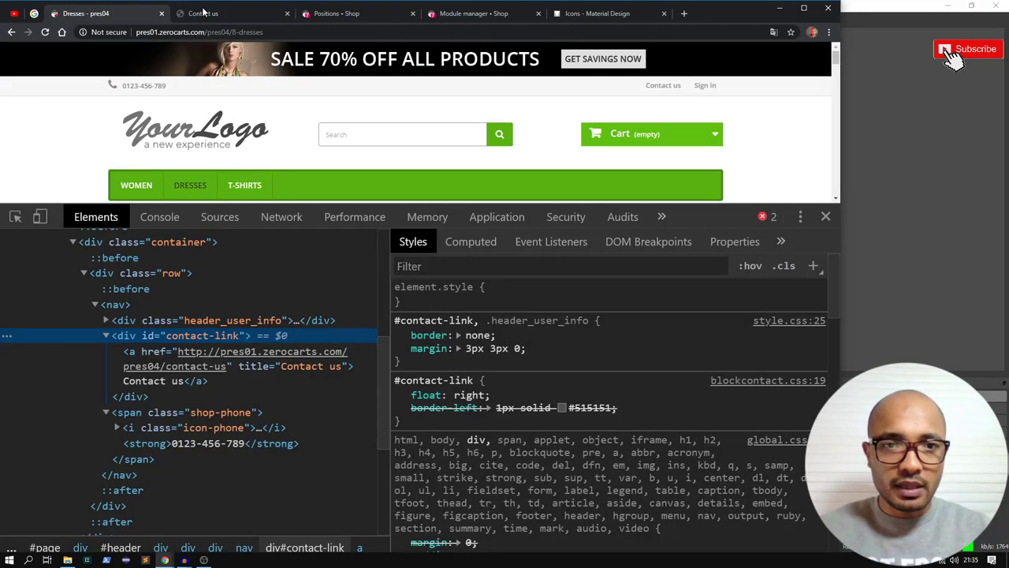
{"action": "left_click_drag", "start_coordinate": [720, 220], "coordinate": [720, 392]}
{"action": "scroll", "coordinate": [340, 135], "scroll_direction": "down", "scroll_amount": 1}
{"action": "scroll", "coordinate": [246, 105], "scroll_direction": "up", "scroll_amount": 1}
{"action": "left_click", "coordinate": [211, 130]}
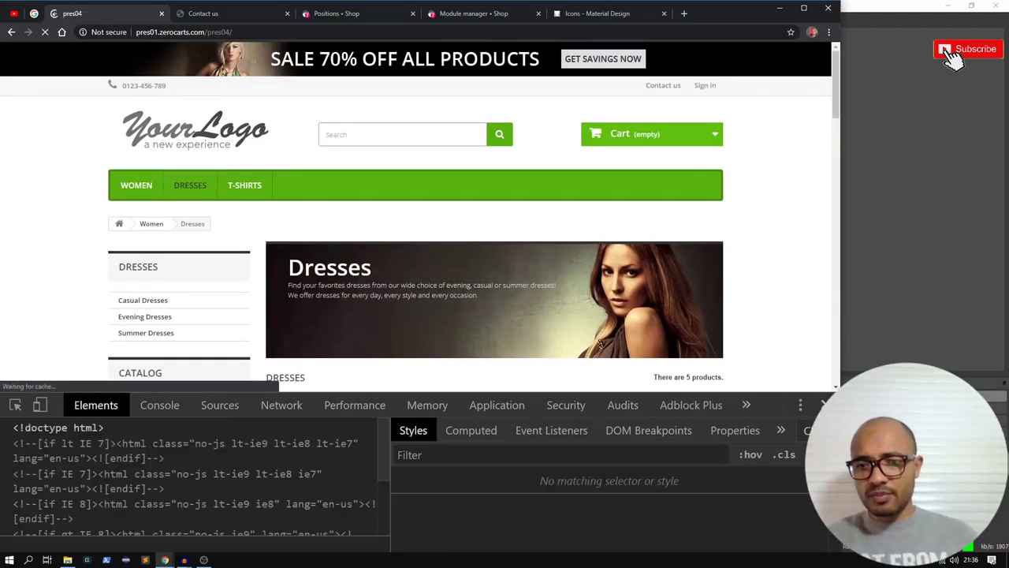
{"action": "left_click", "coordinate": [824, 405]}
Check the Google timer, view the demo shop's home page, and load the local shop's home page for comparison
{"action": "left_click", "coordinate": [35, 13]}
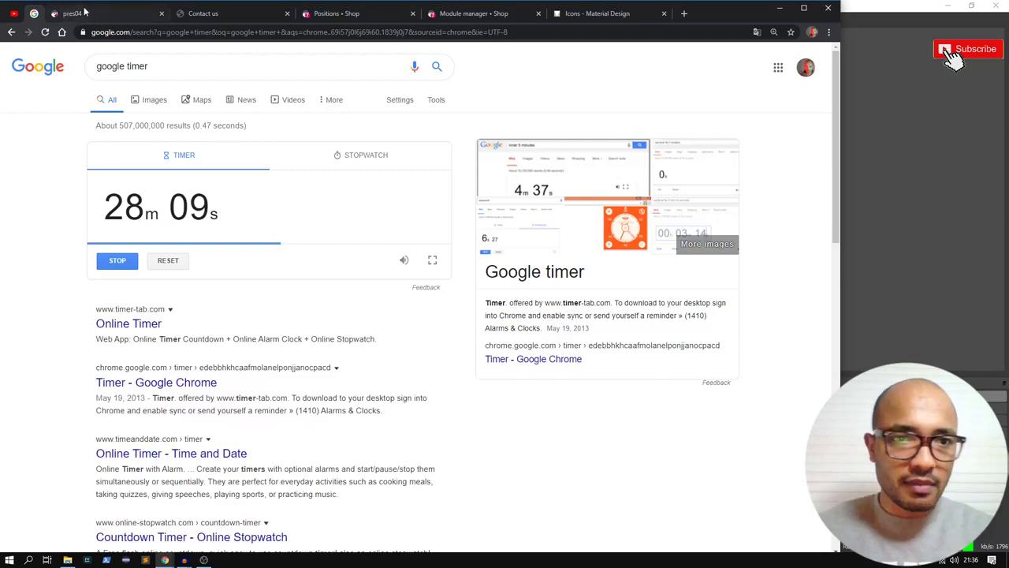
{"action": "left_click", "coordinate": [72, 13]}
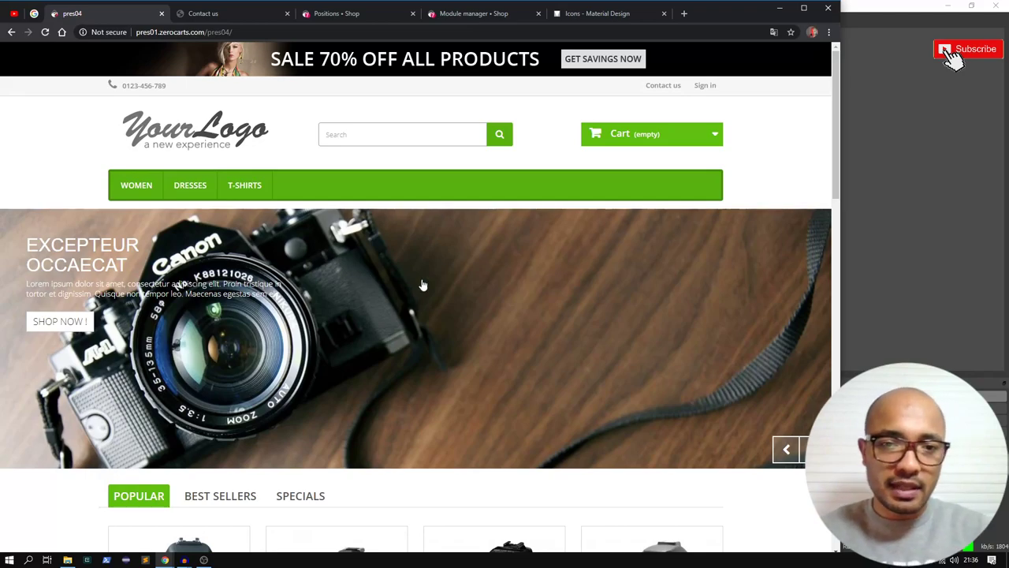
{"action": "key", "text": "ctrl+Tab"}
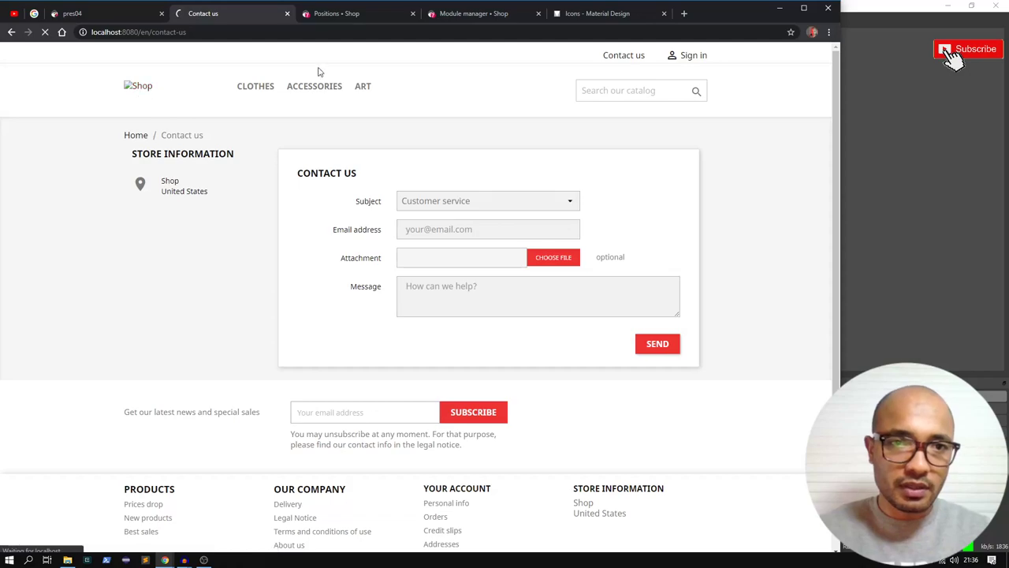
{"action": "key", "text": "F5"}
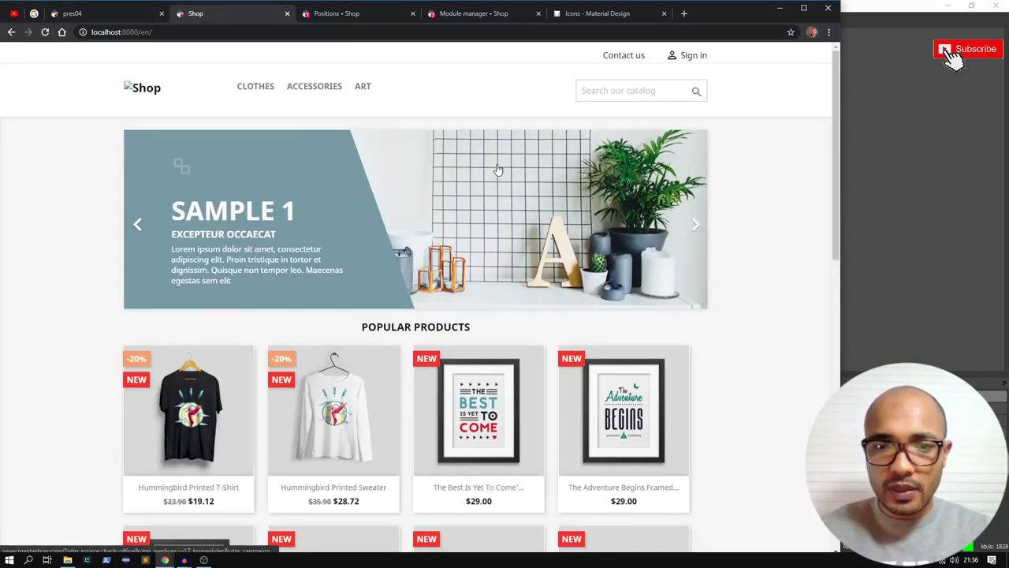
Inspect the home page carousel in the developer tools, enlarging the tools panel and its text and showing the top of the element tree
{"action": "right_click", "coordinate": [202, 180]}
{"action": "left_click", "coordinate": [234, 304]}
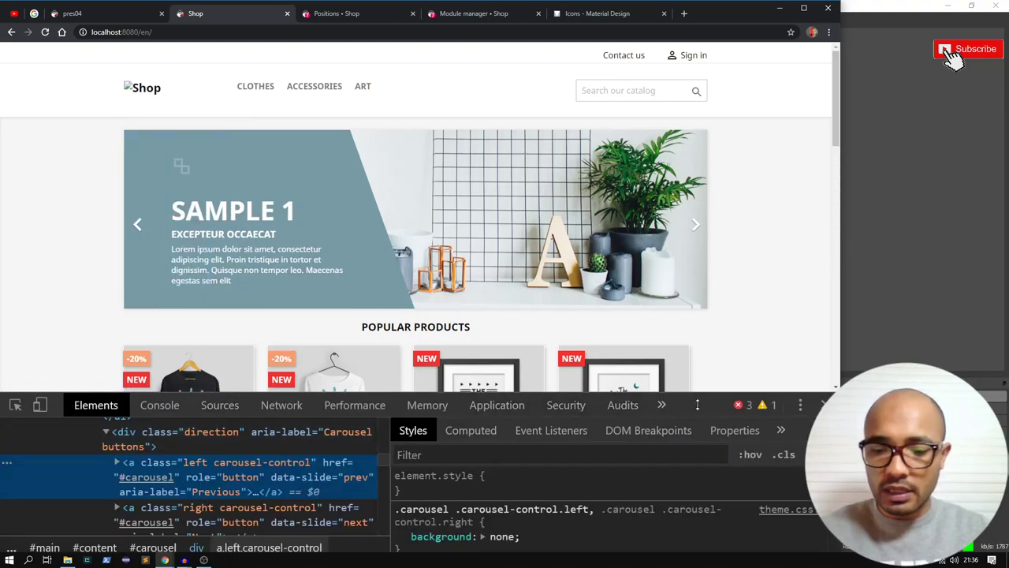
{"action": "key", "text": "ctrl+minus"}
{"action": "key", "text": "ctrl+plus"}
{"action": "left_click_drag", "start_coordinate": [708, 403], "coordinate": [708, 305]}
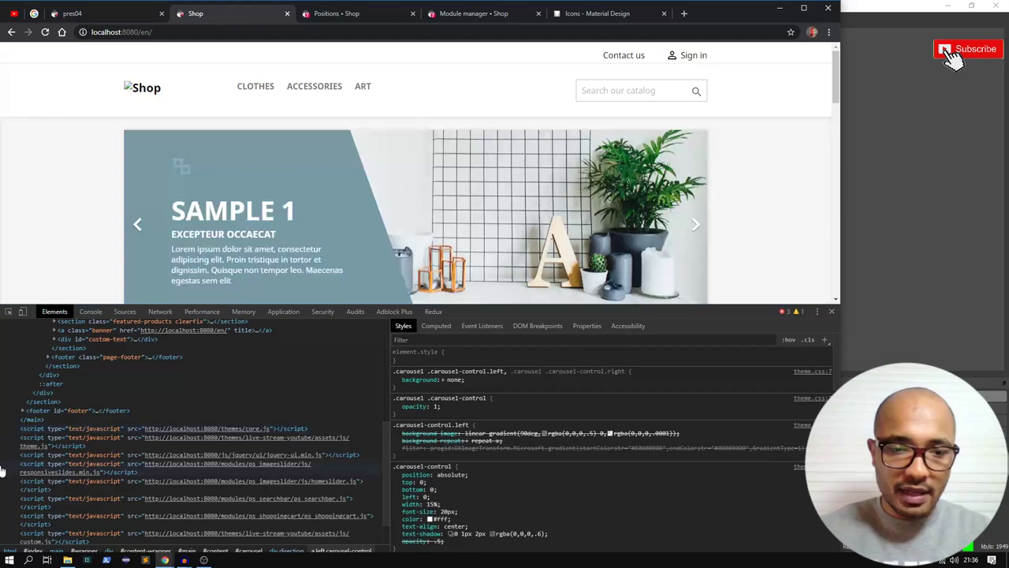
{"action": "scroll", "coordinate": [123, 442], "scroll_direction": "up", "scroll_amount": 5}
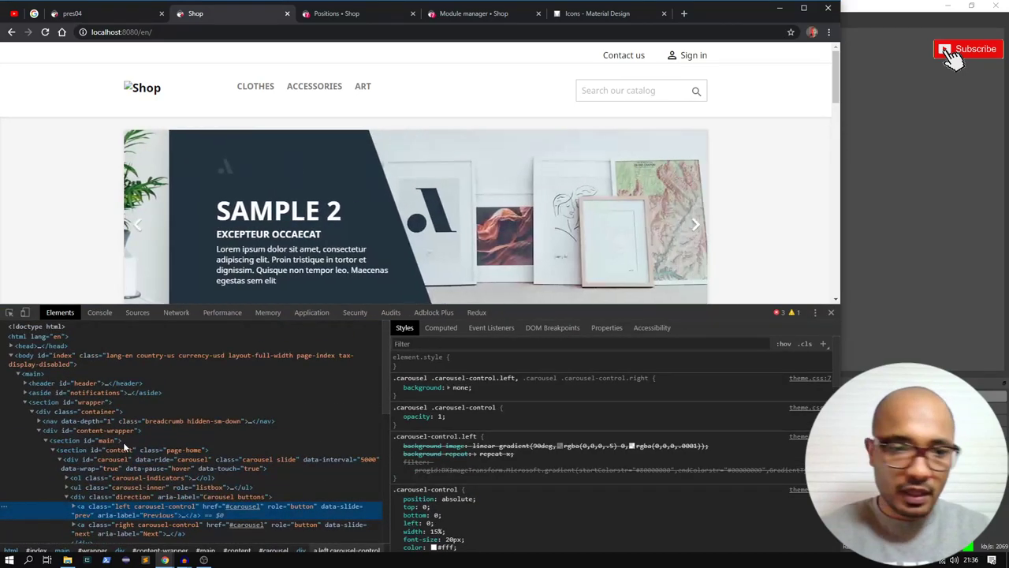
{"action": "key", "text": "ctrl+plus"}
{"action": "scroll", "coordinate": [124, 422], "scroll_direction": "up", "scroll_amount": 3}
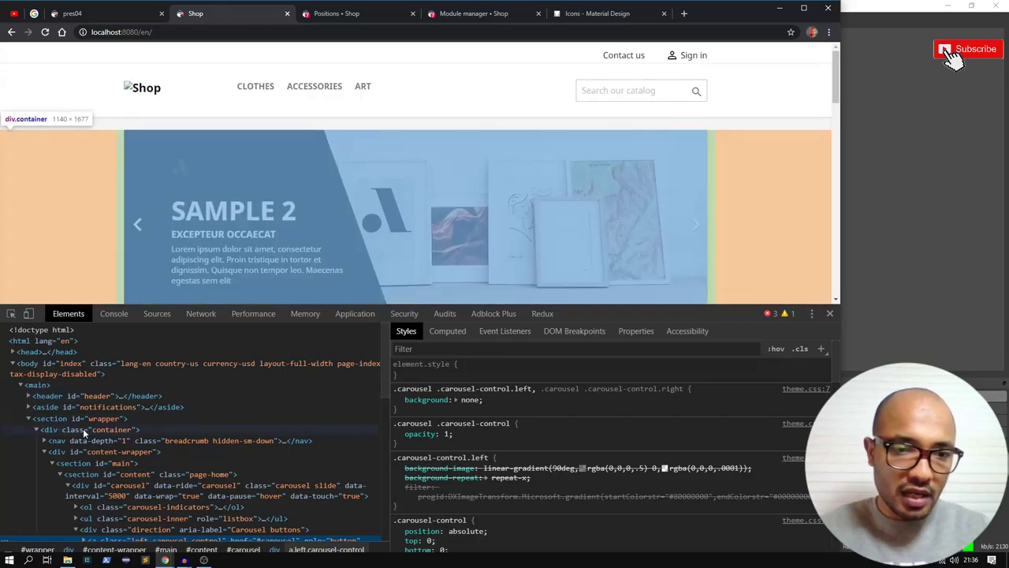
Examine the container, content-wrapper and breadcrumb elements in the home page markup to see which areas they cover
{"action": "left_click", "coordinate": [93, 432]}
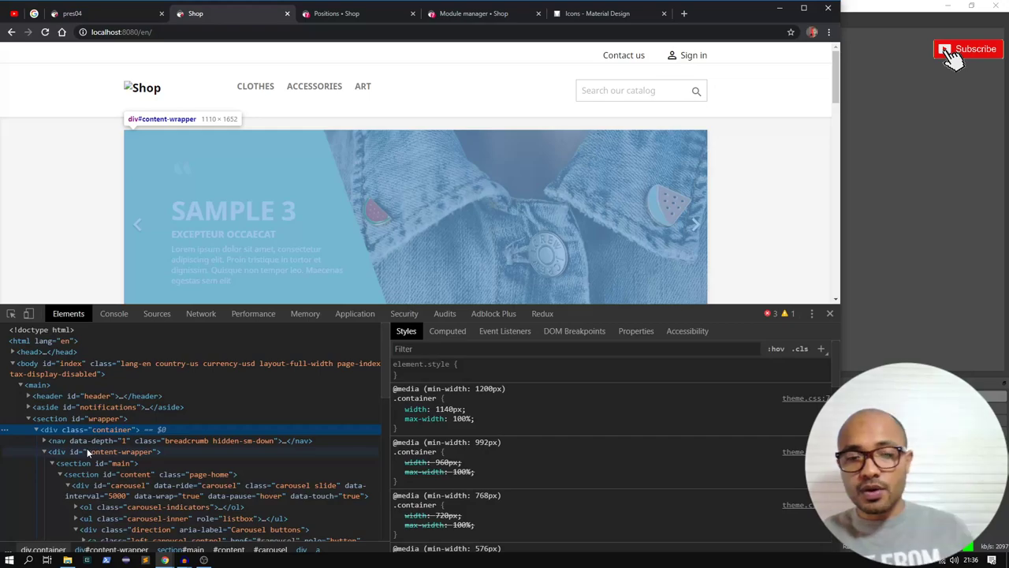
{"action": "left_click", "coordinate": [87, 452]}
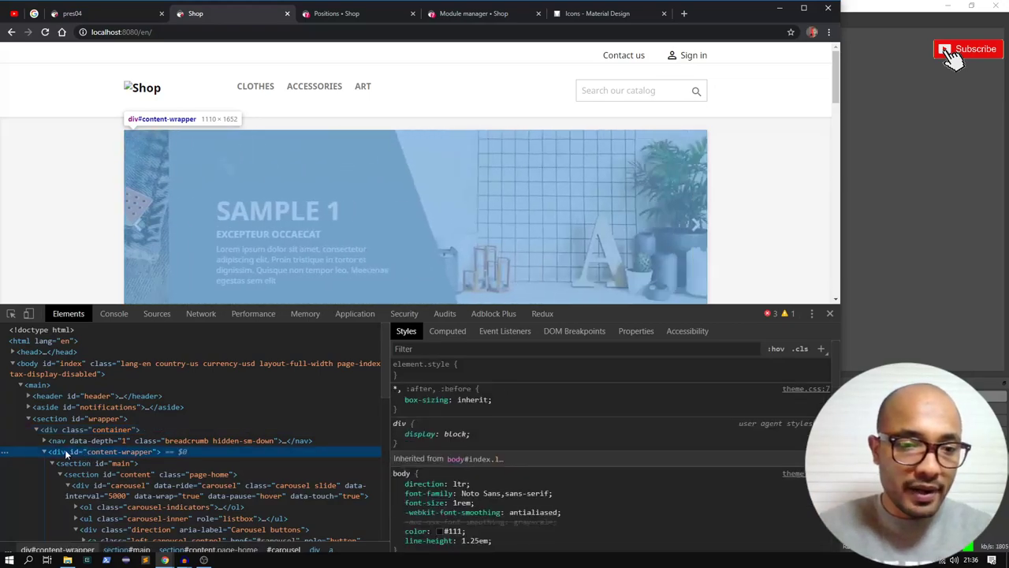
{"action": "scroll", "coordinate": [144, 315], "scroll_direction": "down", "scroll_amount": 1}
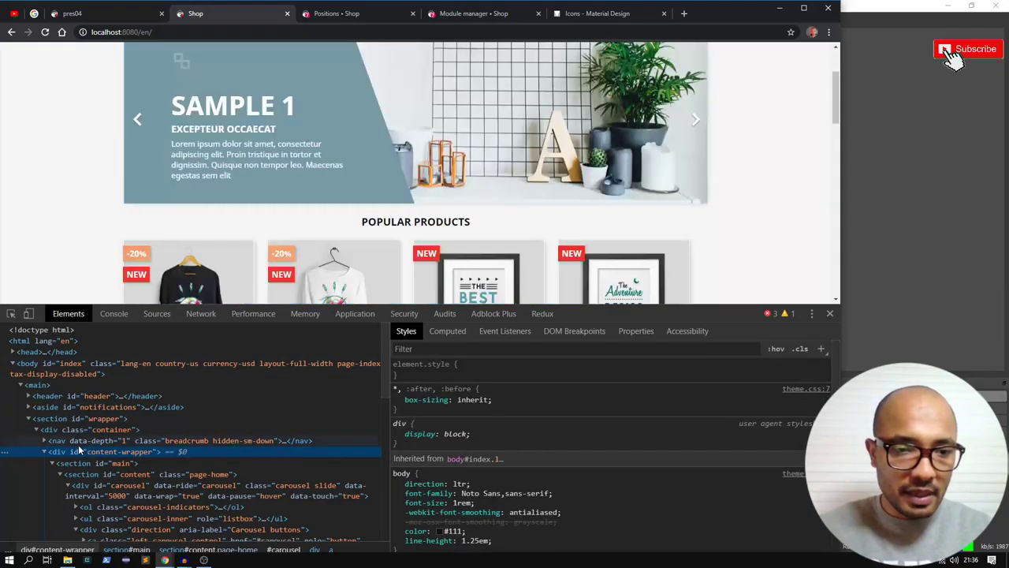
{"action": "left_click", "coordinate": [69, 441]}
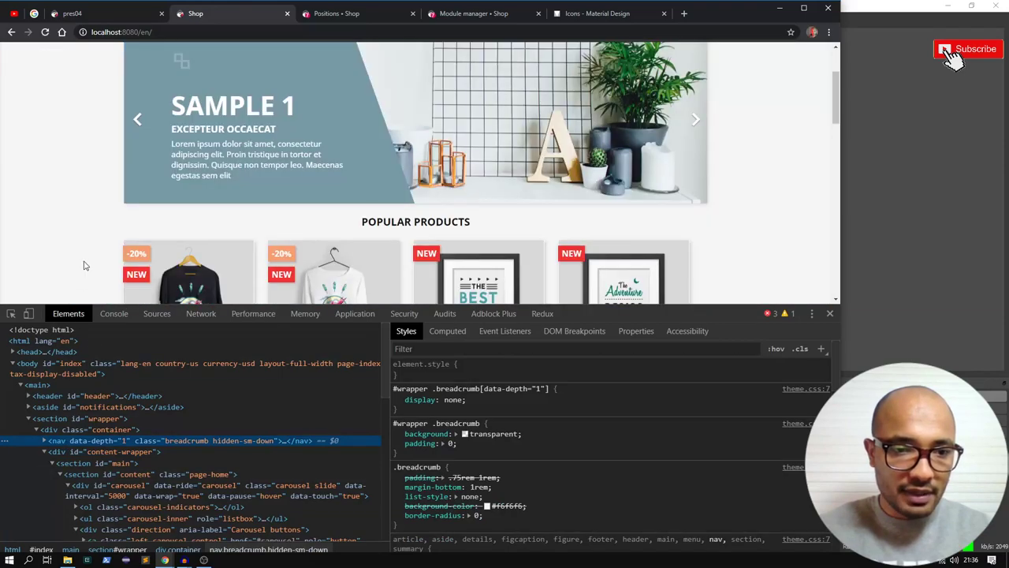
{"action": "scroll", "coordinate": [85, 266], "scroll_direction": "up", "scroll_amount": 1}
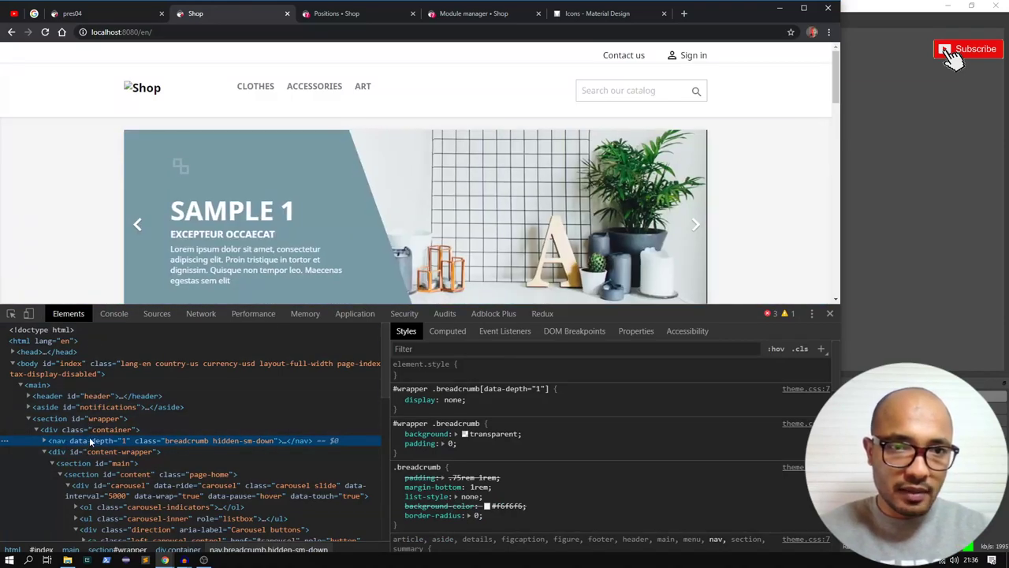
{"action": "left_click", "coordinate": [78, 453]}
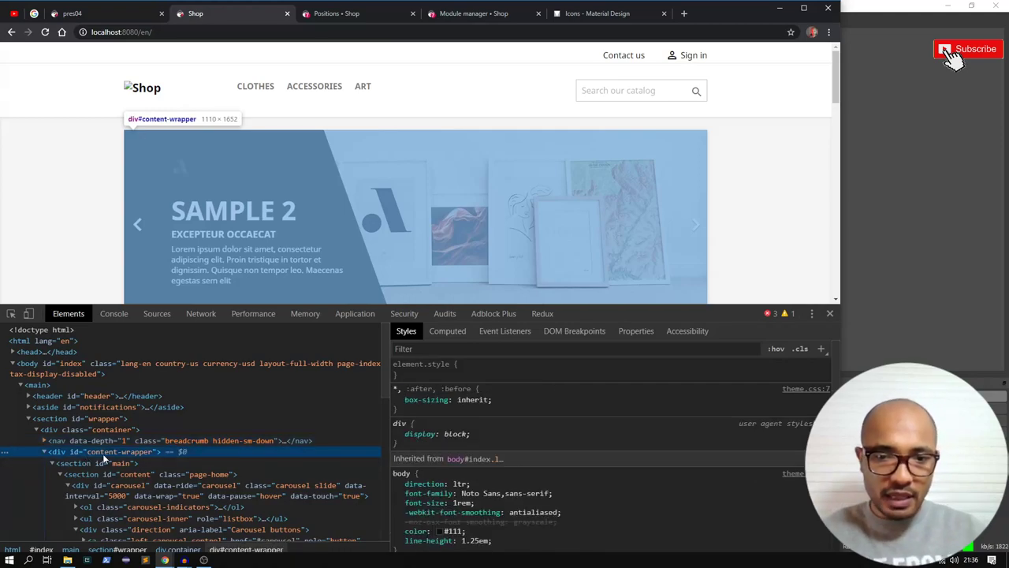
{"action": "scroll", "coordinate": [592, 416], "scroll_direction": "down", "scroll_amount": 2}
{"action": "scroll", "coordinate": [487, 442], "scroll_direction": "up", "scroll_amount": 2}
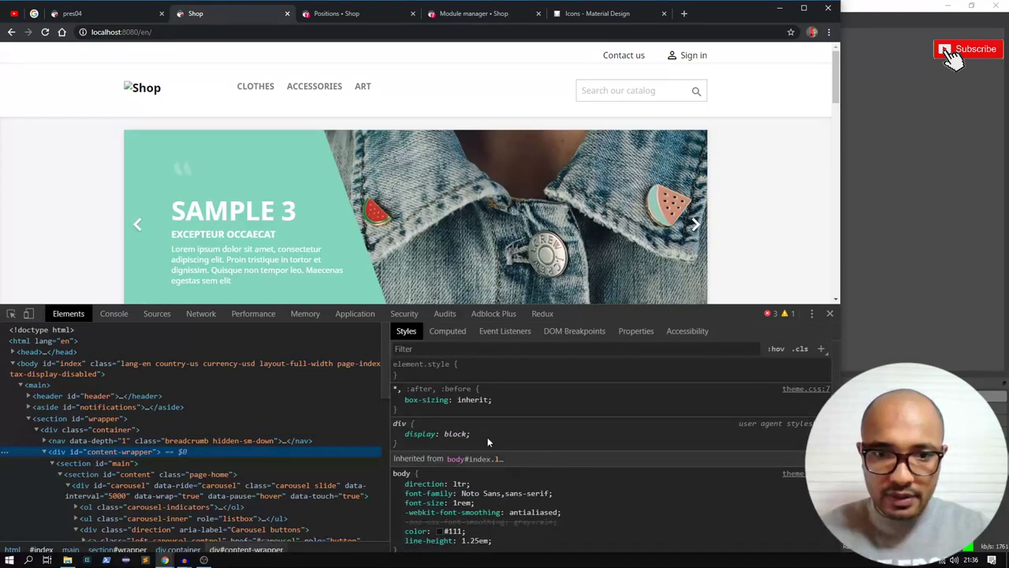
Give the content-wrapper div a temporary inline style with a red background and 5px padding
{"action": "left_click", "coordinate": [487, 366]}
{"action": "type", "text": "ba"}
{"action": "key", "text": "Tab"}
{"action": "type", "text": "red"}
{"action": "key", "text": "Return"}
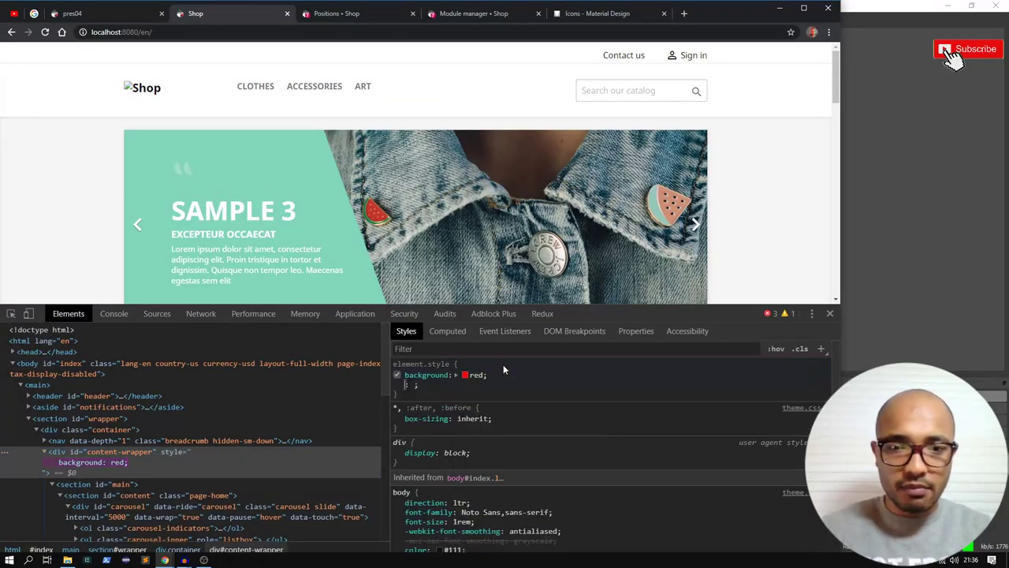
{"action": "type", "text": "pa"}
{"action": "key", "text": "Tab"}
{"action": "type", "text": "5px"}
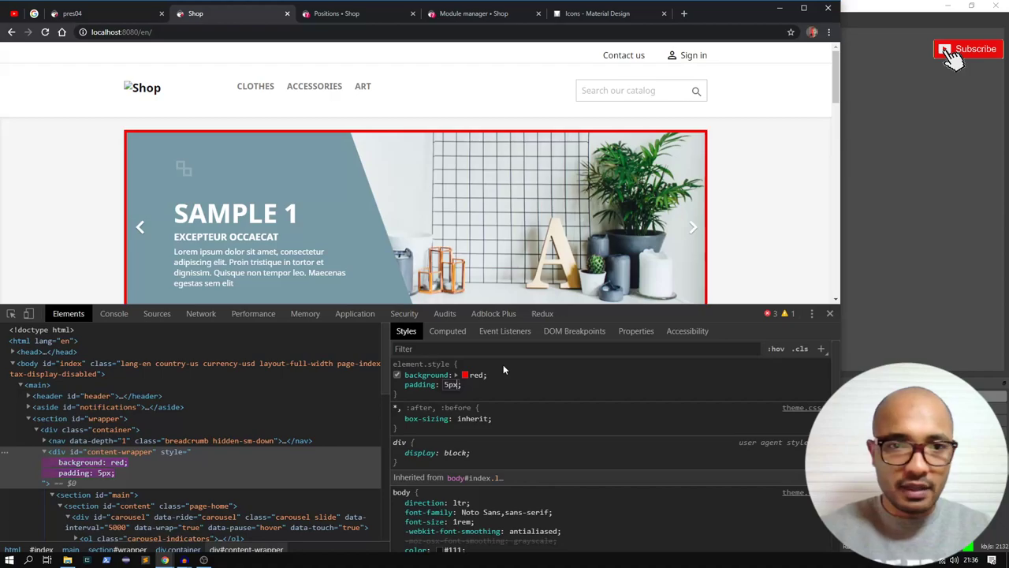
{"action": "key", "text": "Return"}
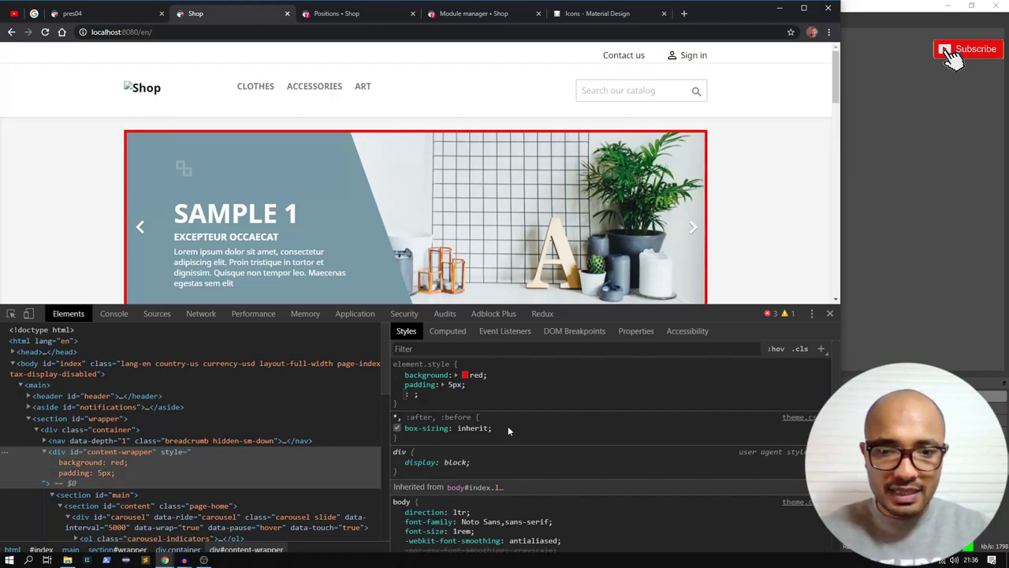
{"action": "scroll", "coordinate": [508, 426], "scroll_direction": "down", "scroll_amount": 1}
{"action": "scroll", "coordinate": [498, 418], "scroll_direction": "up", "scroll_amount": 1}
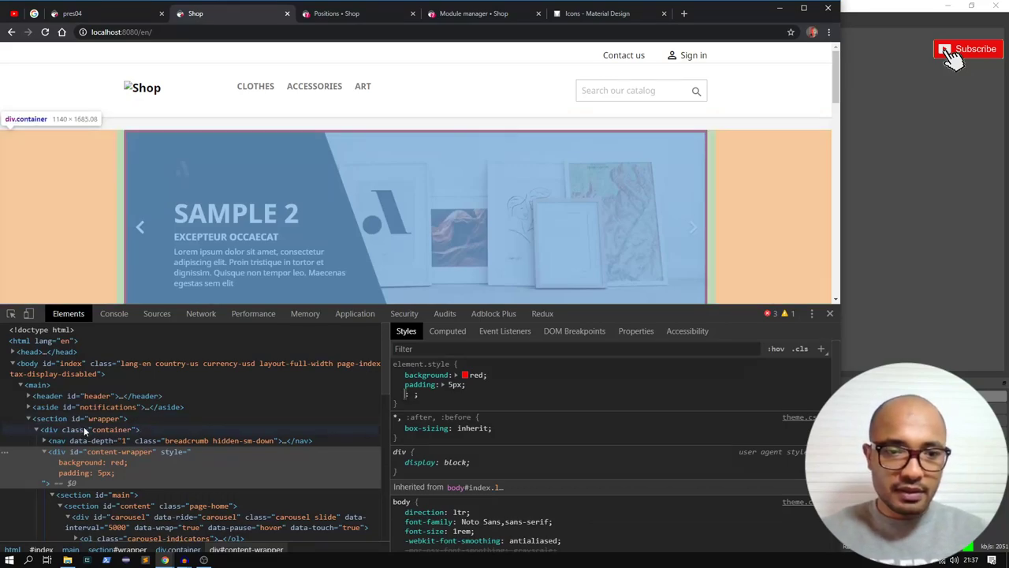
Select the wrapper's container div, and open index.tpl from the live-stream-youtube theme's templates folder in IntelliJ IDEA
{"action": "left_click", "coordinate": [86, 429]}
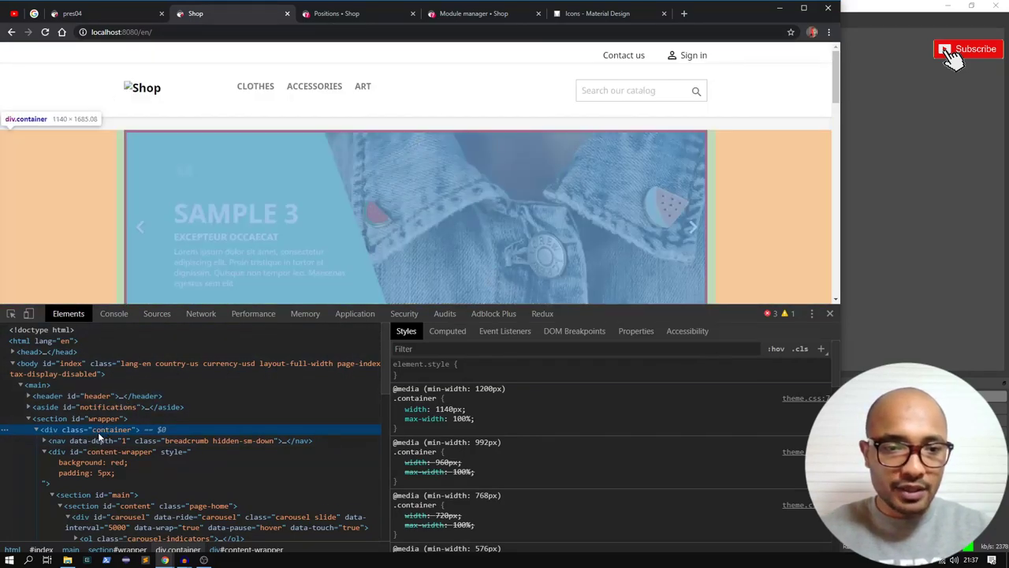
{"action": "double_click", "coordinate": [100, 430]}
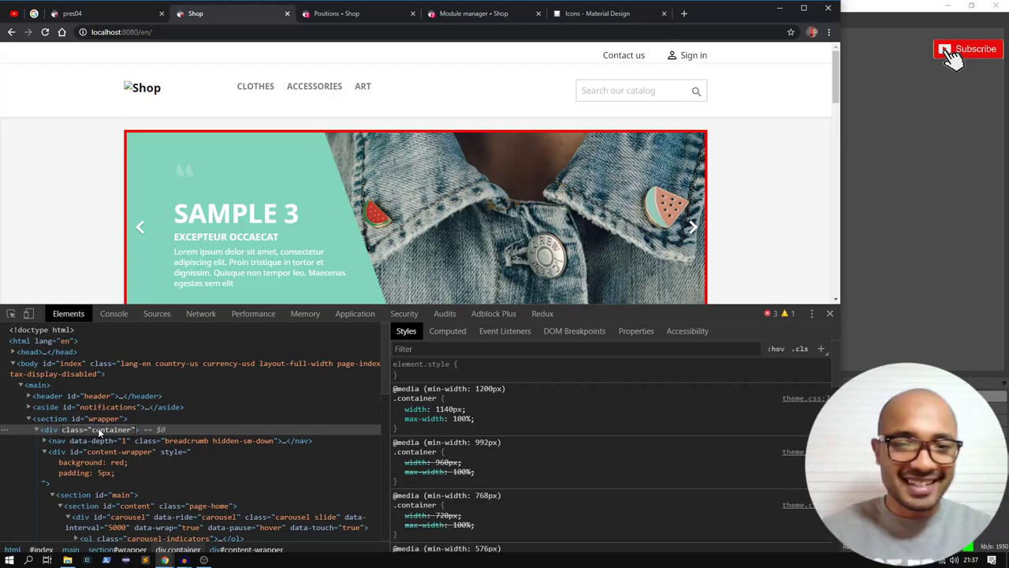
{"action": "key", "text": "alt+Tab"}
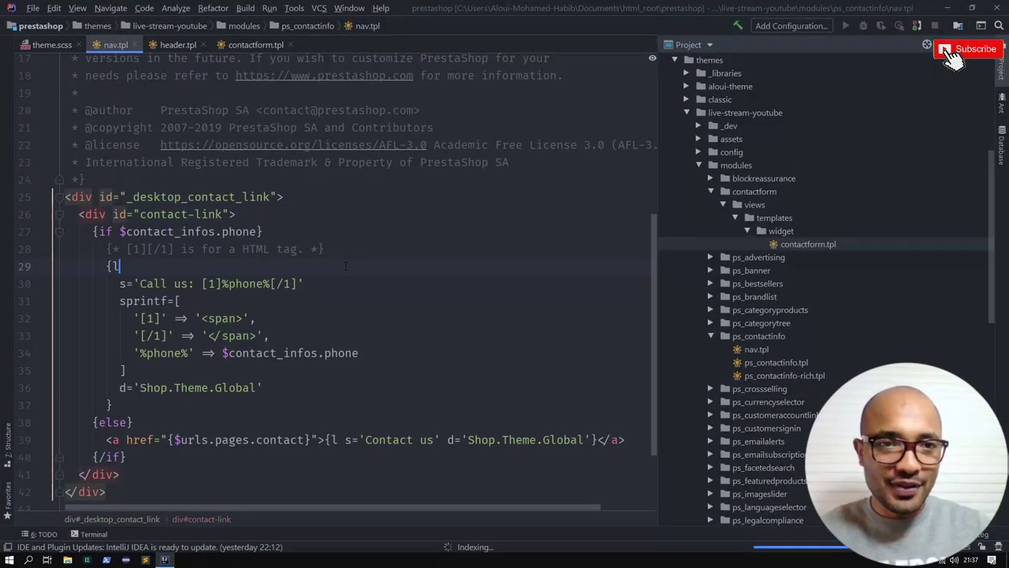
{"action": "left_click", "coordinate": [698, 165]}
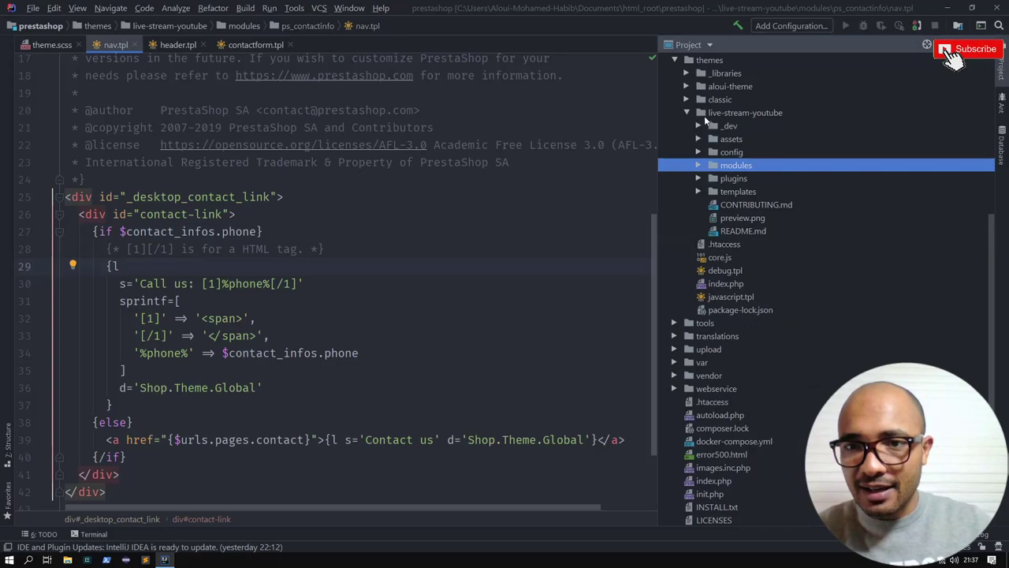
{"action": "double_click", "coordinate": [733, 190]}
{"action": "double_click", "coordinate": [747, 310]}
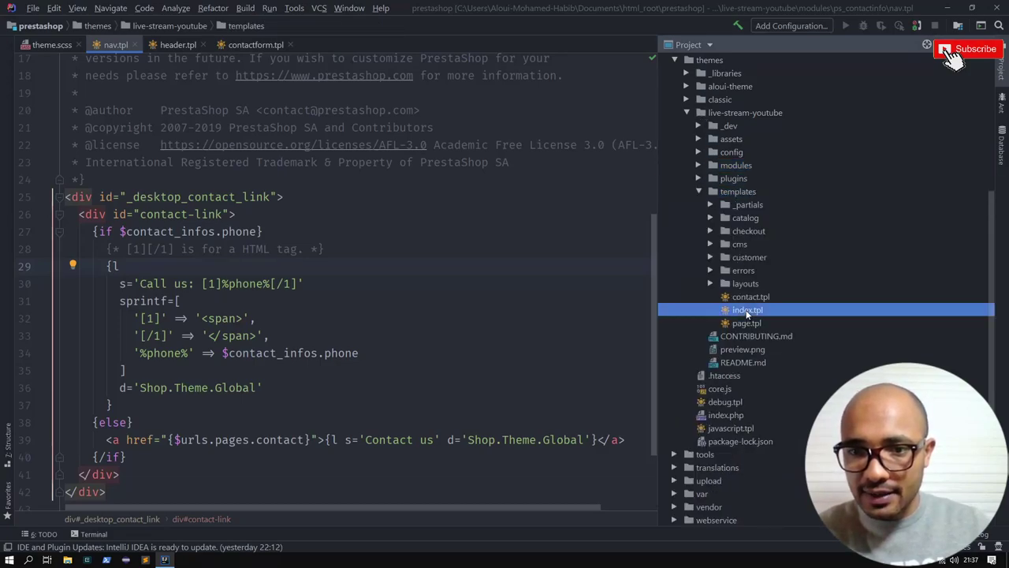
{"action": "scroll", "coordinate": [489, 235], "scroll_direction": "down", "scroll_amount": 5}
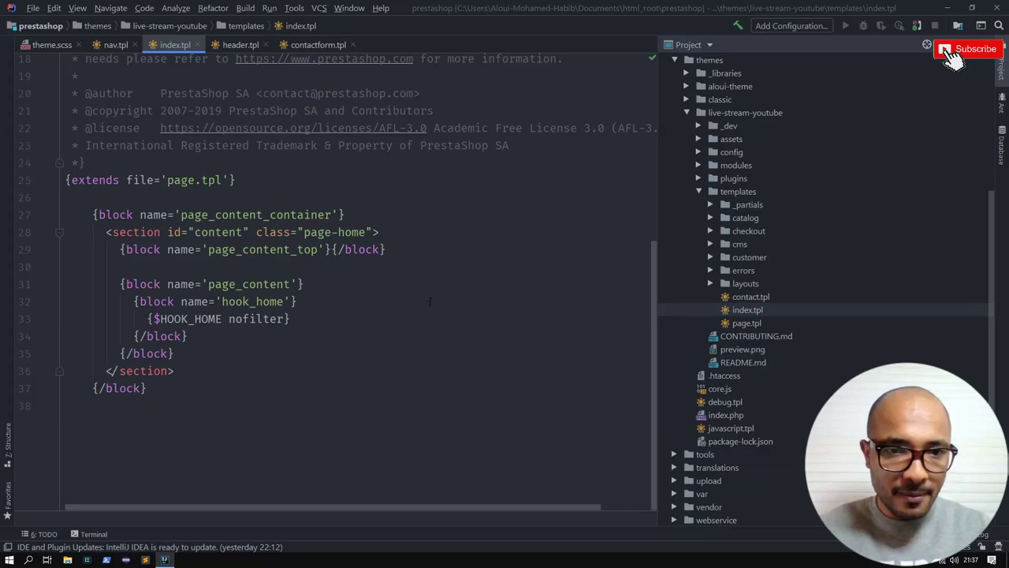
Switch to the shop's Positions page in Chrome, clear the hook search and show only the Image slider module's hooks
{"action": "key", "text": "alt+Tab"}
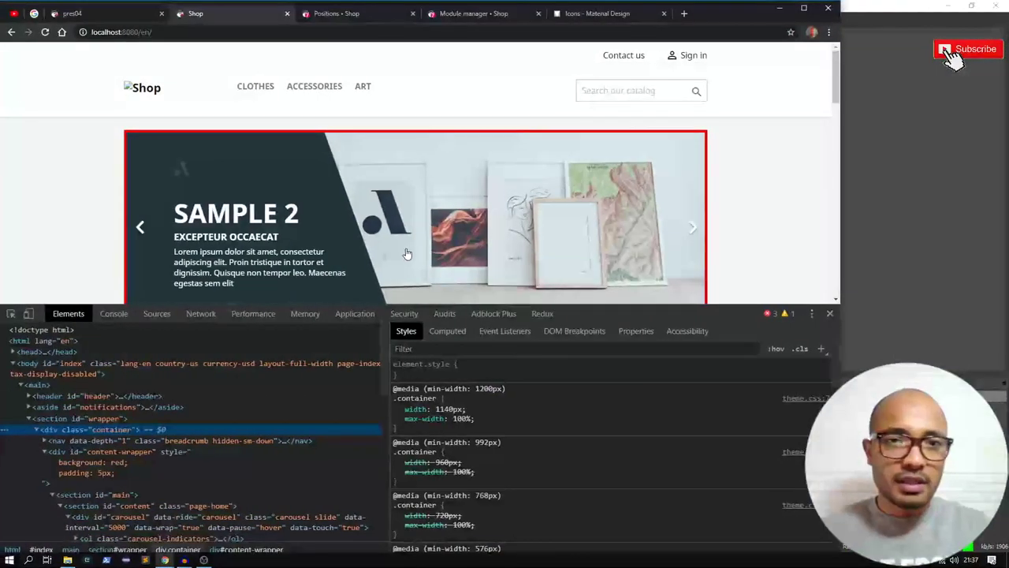
{"action": "key", "text": "ctrl+Tab"}
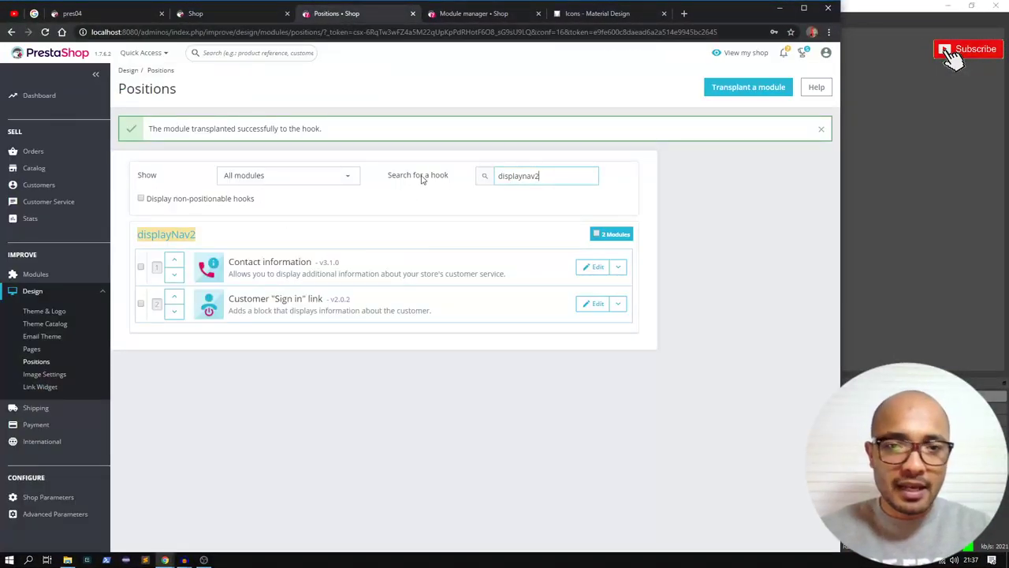
{"action": "left_click_drag", "start_coordinate": [547, 176], "coordinate": [466, 183]}
{"action": "key", "text": "BackSpace"}
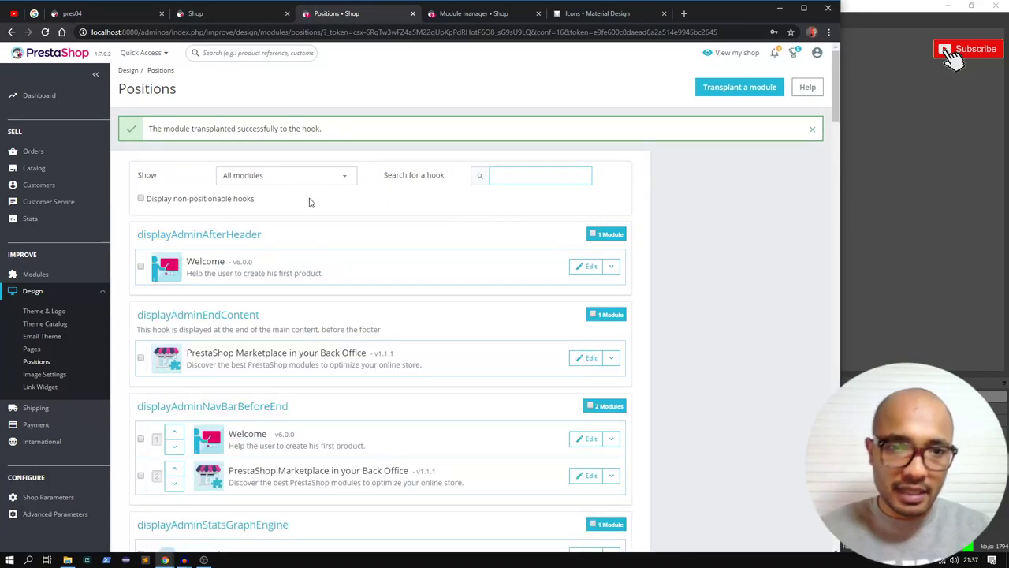
{"action": "left_click", "coordinate": [284, 177]}
{"action": "type", "text": "slider"}
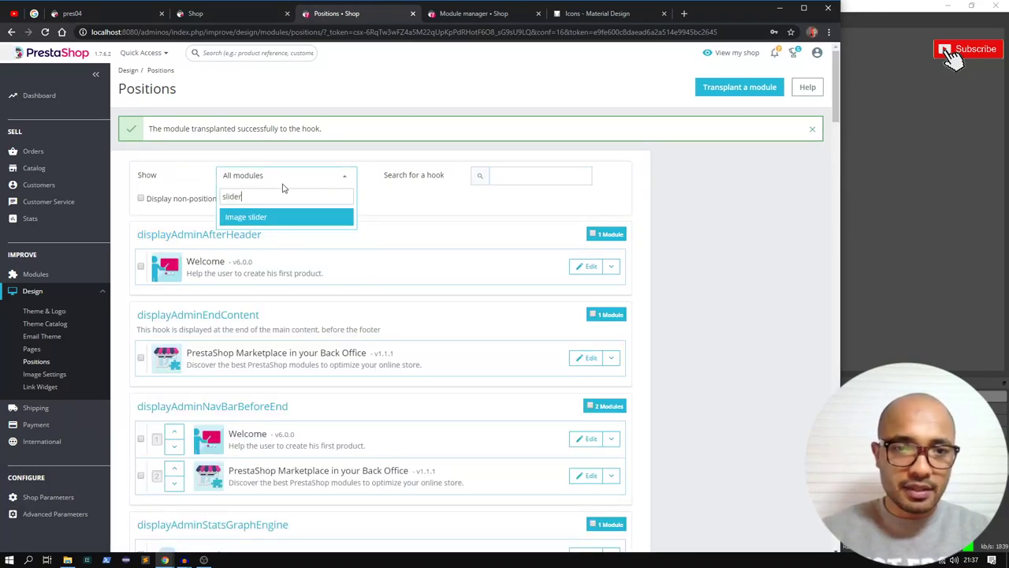
{"action": "key", "text": "Return"}
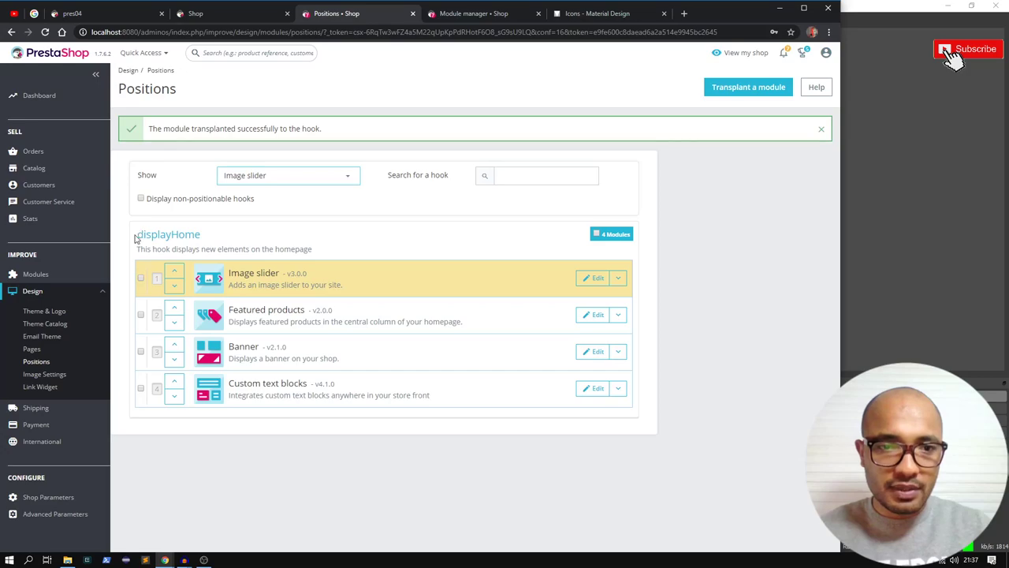
Copy the hook name displayHome and search for it in index.tpl in IntelliJ IDEA
{"action": "left_click_drag", "start_coordinate": [136, 234], "coordinate": [213, 237]}
{"action": "key", "text": "ctrl+c"}
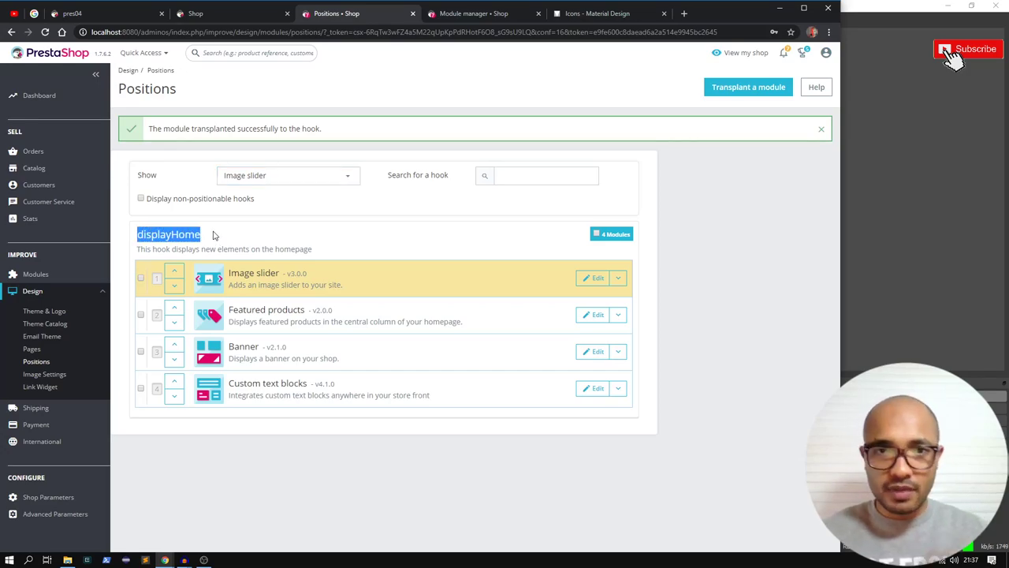
{"action": "key", "text": "ctrl+super+Right"}
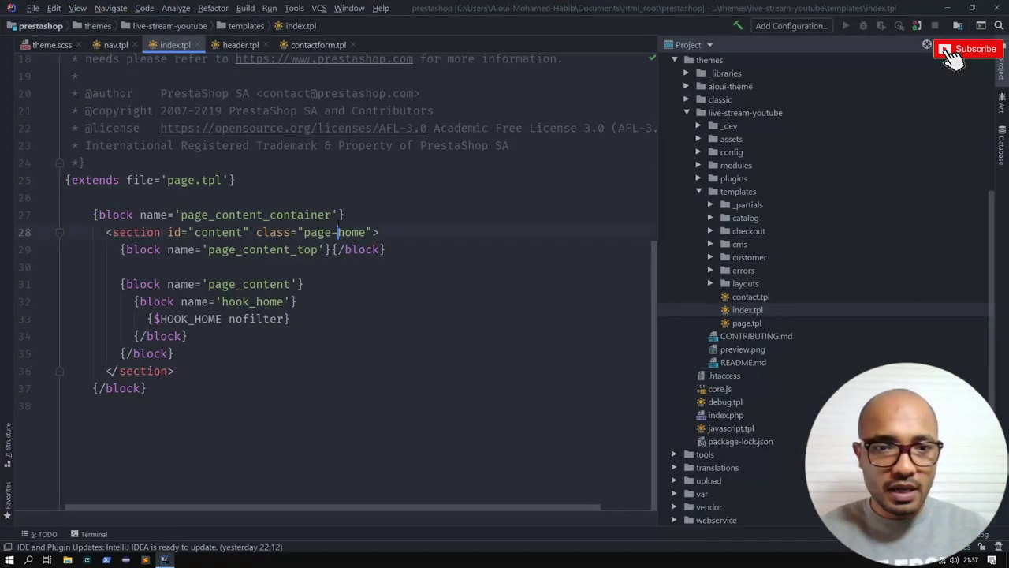
{"action": "key", "text": "ctrl+f"}
{"action": "key", "text": "ctrl+v"}
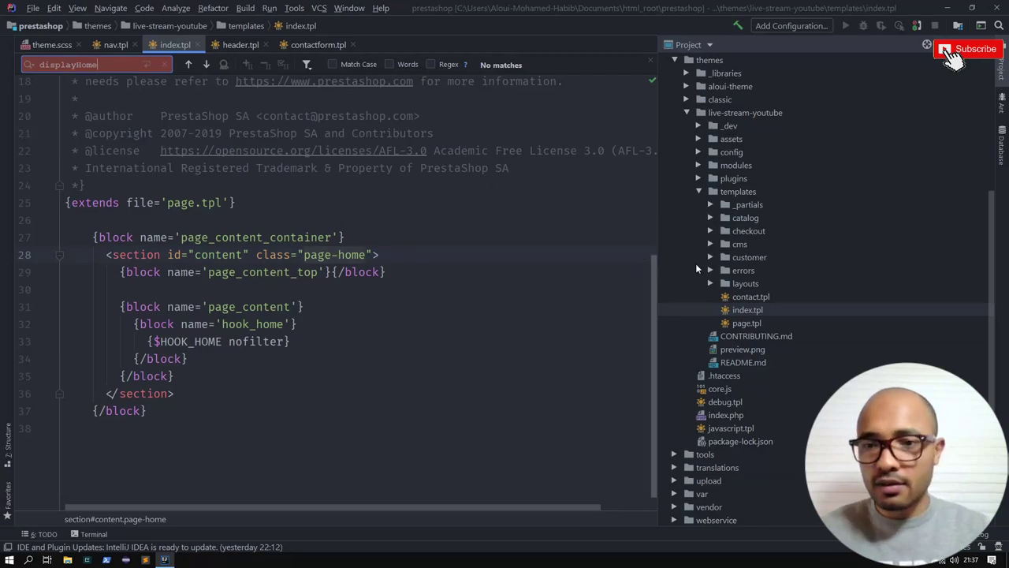
Search the theme's templates folder for displayHome, shorten the search to Home, and open the $HOOK_HOME match in index.tpl
{"action": "left_click", "coordinate": [738, 195]}
{"action": "key", "text": "ctrl+shift+f"}
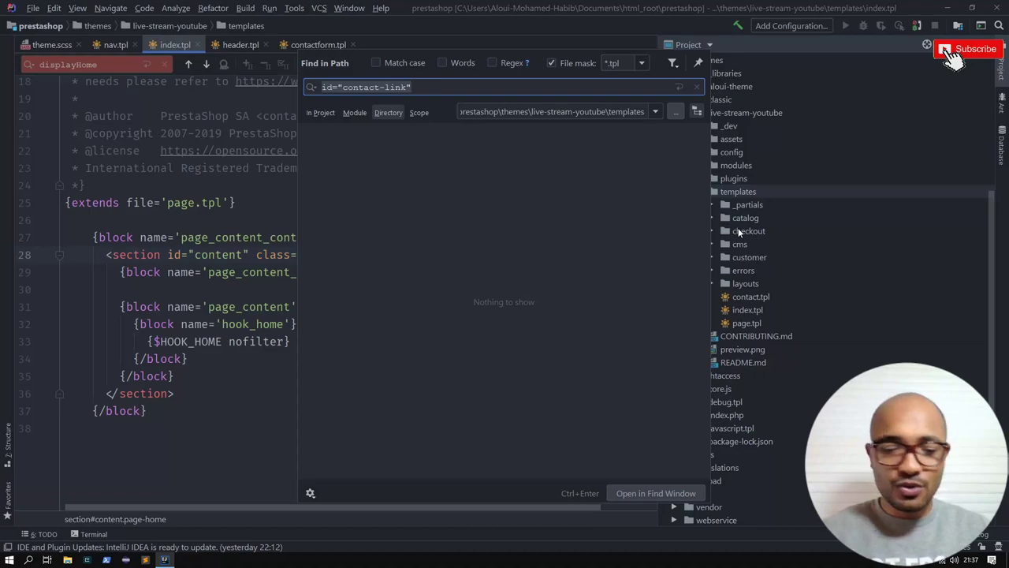
{"action": "key", "text": "ctrl+v"}
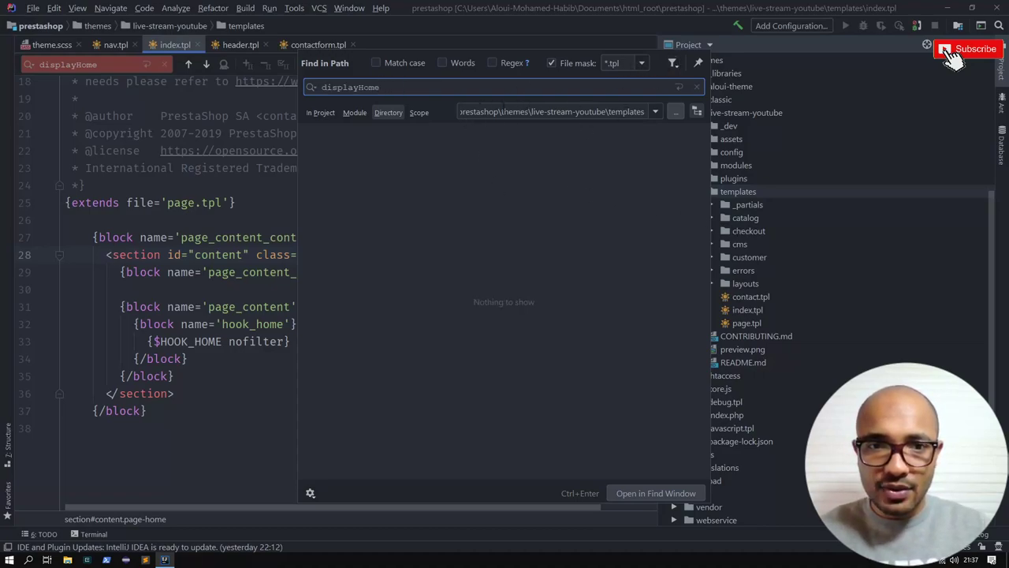
{"action": "key", "text": "ctrl+Left"}
{"action": "key", "text": "ctrl+shift+Left"}
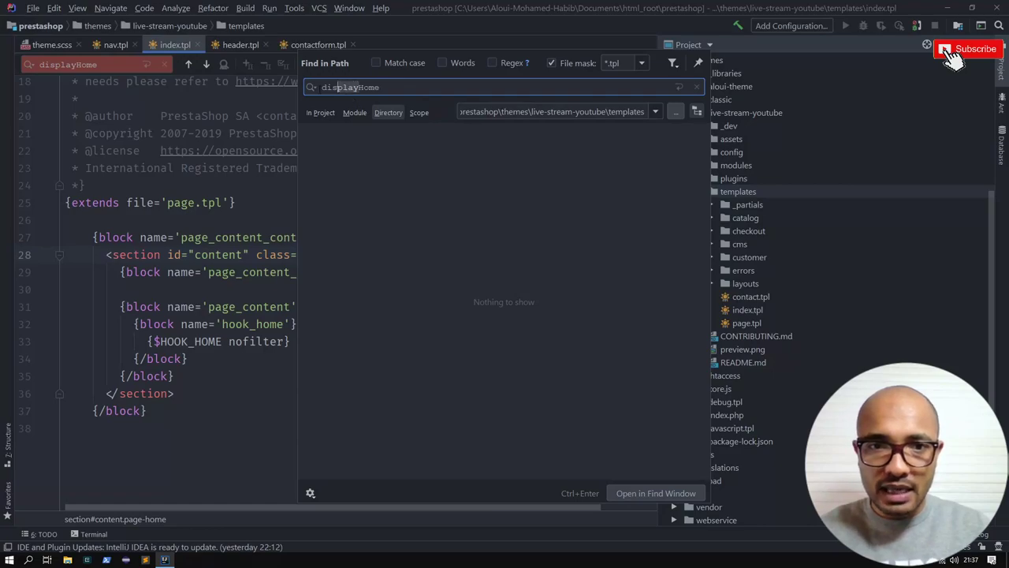
{"action": "key", "text": "BackSpace"}
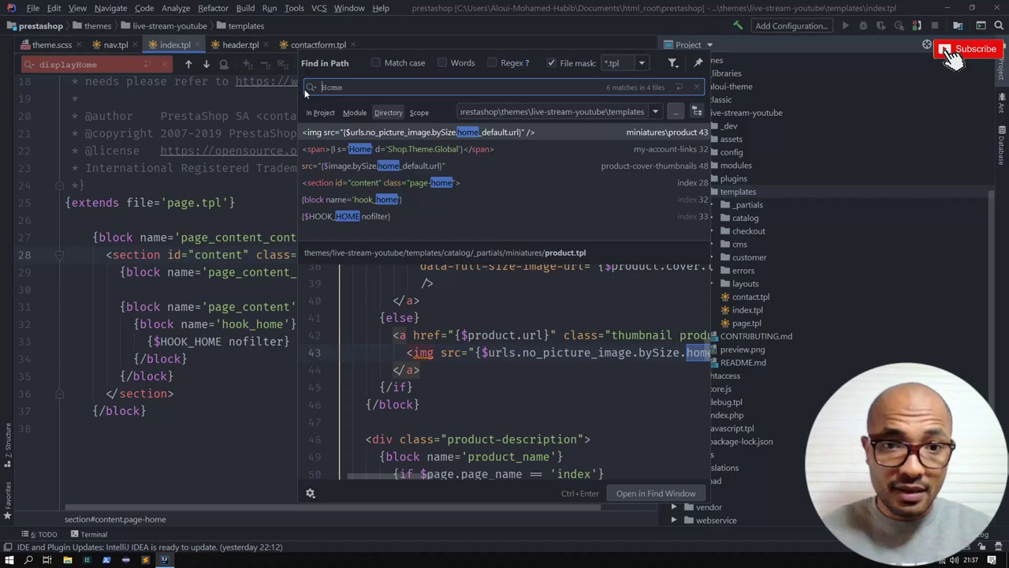
{"action": "left_click", "coordinate": [364, 215]}
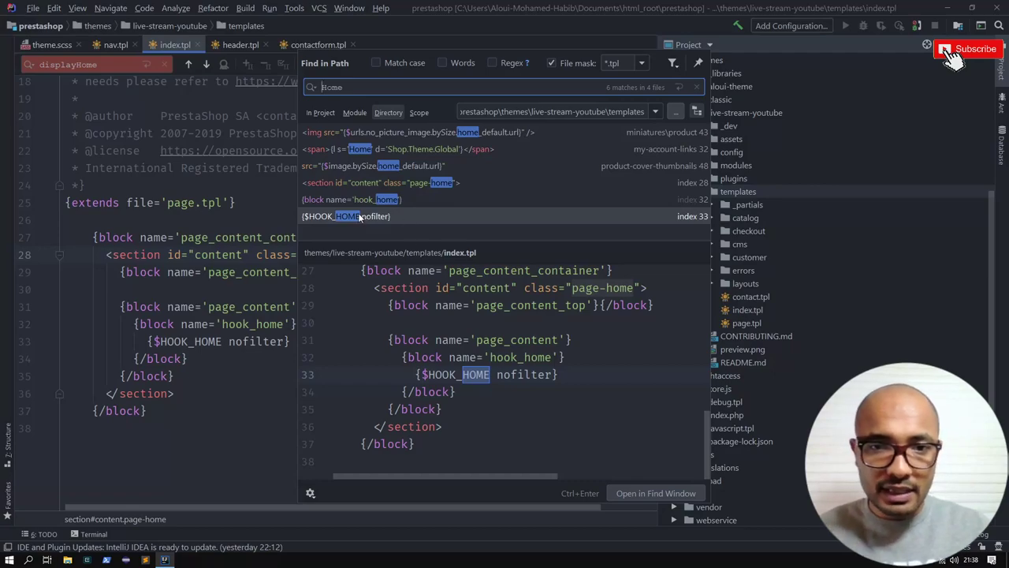
{"action": "double_click", "coordinate": [365, 215]}
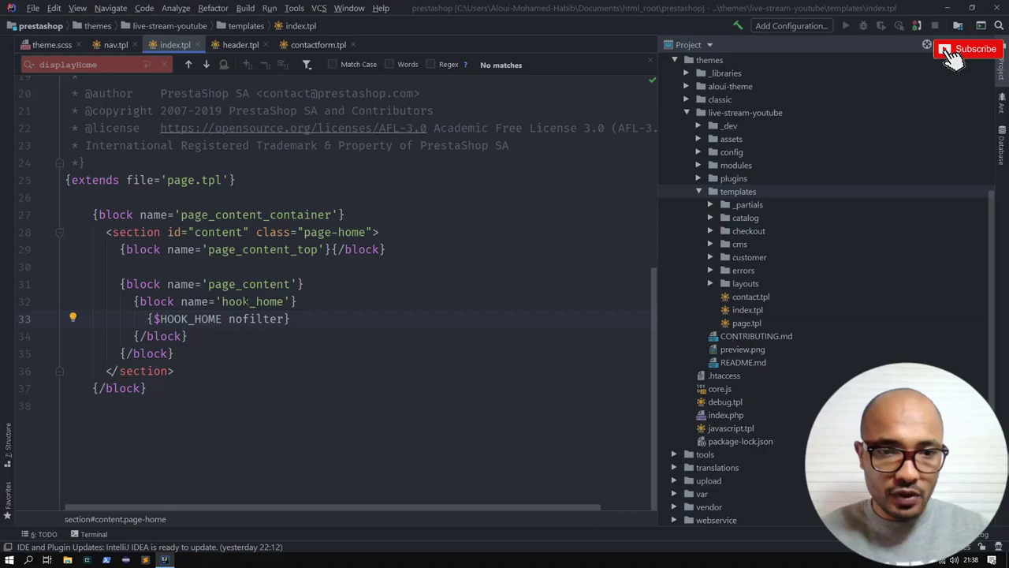
Examine the hook_home block in index.tpl and select the page.tpl reference in the extends line
{"action": "left_click", "coordinate": [241, 301]}
{"action": "left_click_drag", "start_coordinate": [134, 302], "coordinate": [203, 301]}
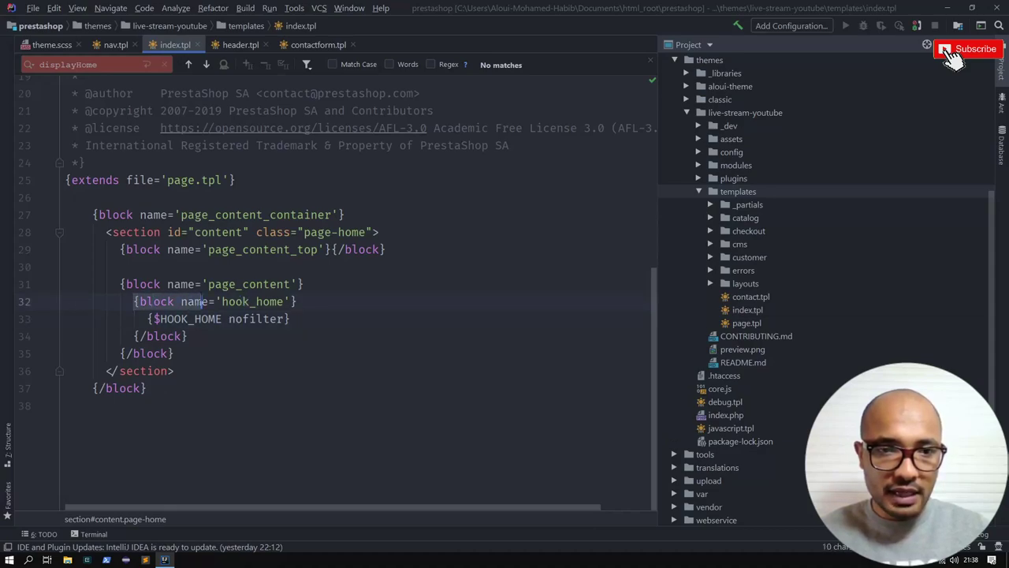
{"action": "left_click", "coordinate": [196, 180]}
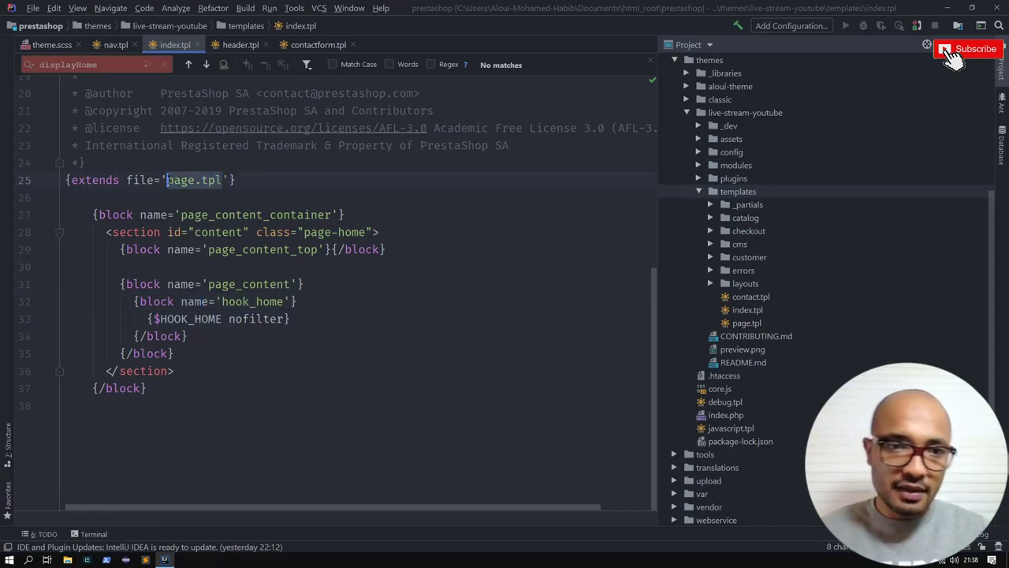
{"action": "left_click", "coordinate": [195, 180], "text": "ctrl"}
{"action": "key", "text": "ctrl+w"}
{"action": "key", "text": "ctrl+w"}
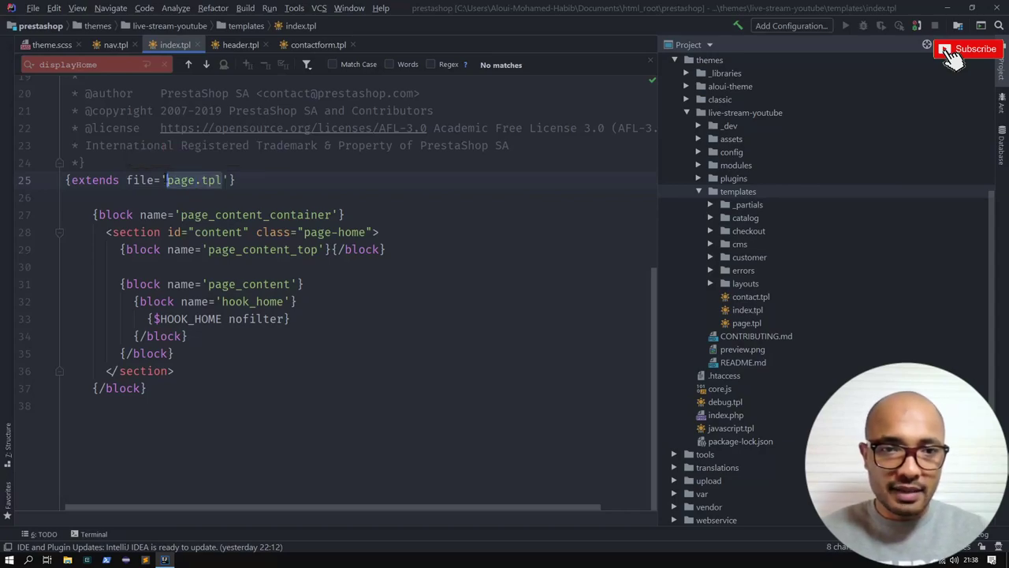
Comment out the {$HOOK_HOME nofilter} line in index.tpl and reload the shop's home page in Chrome
{"action": "left_click", "coordinate": [150, 319]}
{"action": "key", "text": "ctrl+slash"}
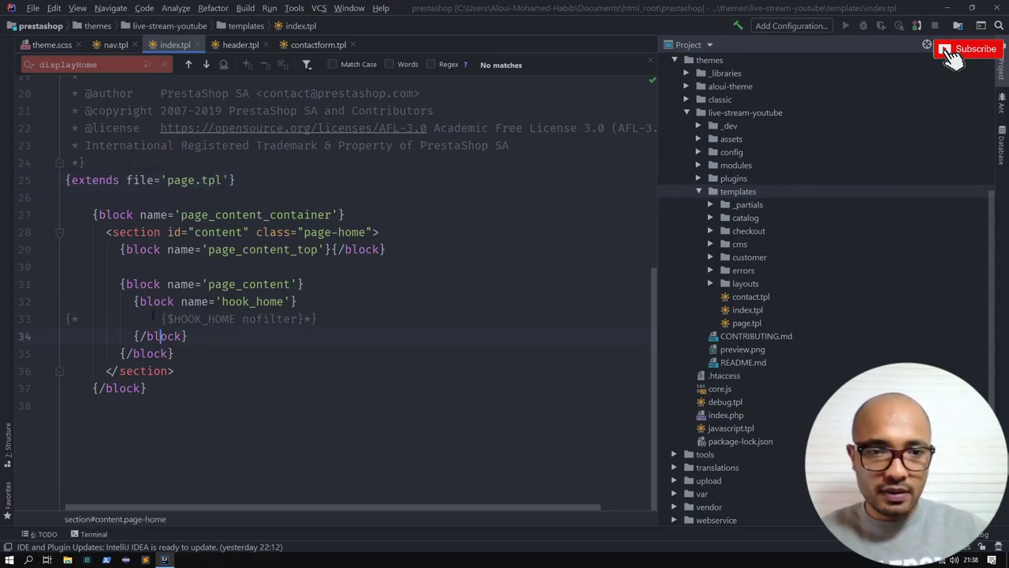
{"action": "key", "text": "alt+Tab"}
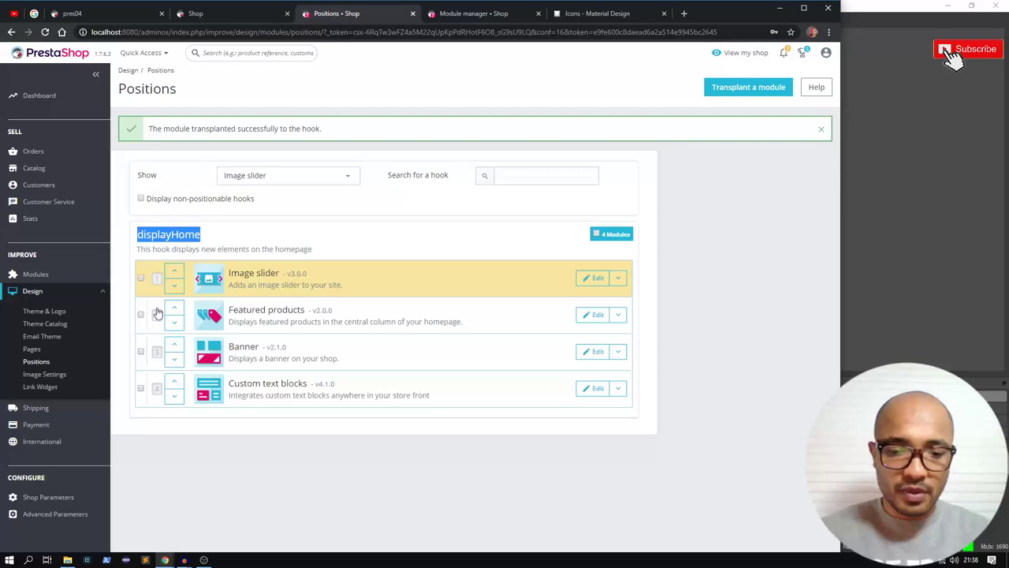
{"action": "key", "text": "ctrl+shift+Tab"}
{"action": "key", "text": "F12"}
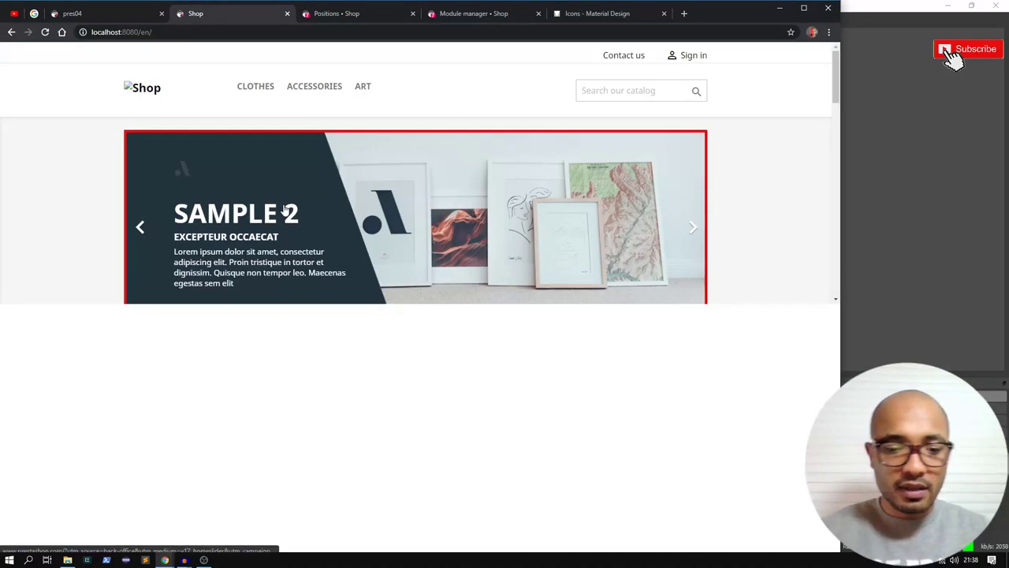
{"action": "key", "text": "F5"}
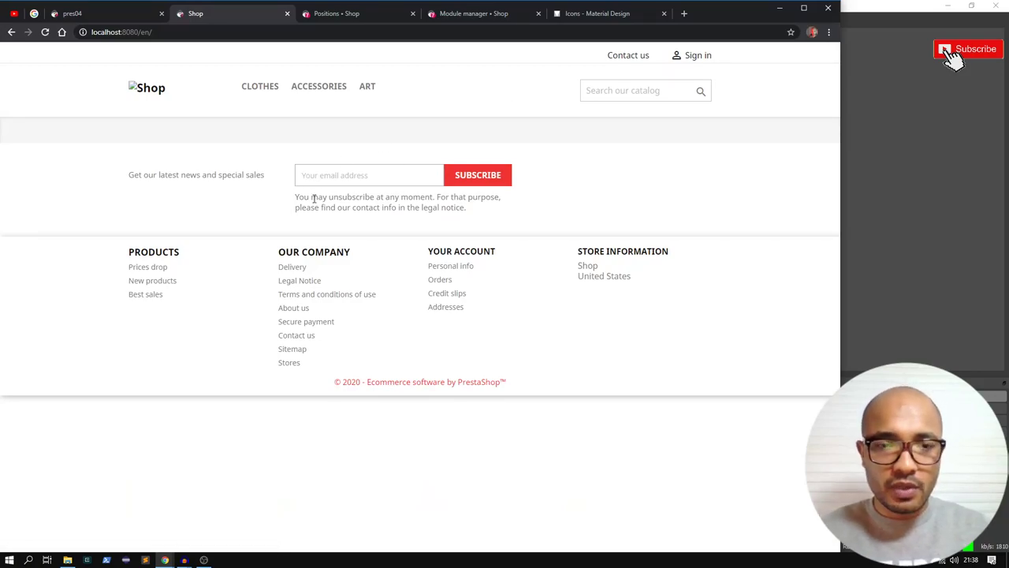
Return to index.tpl in IntelliJ IDEA and uncomment the {$HOOK_HOME nofilter} line
{"action": "key", "text": "alt+Tab"}
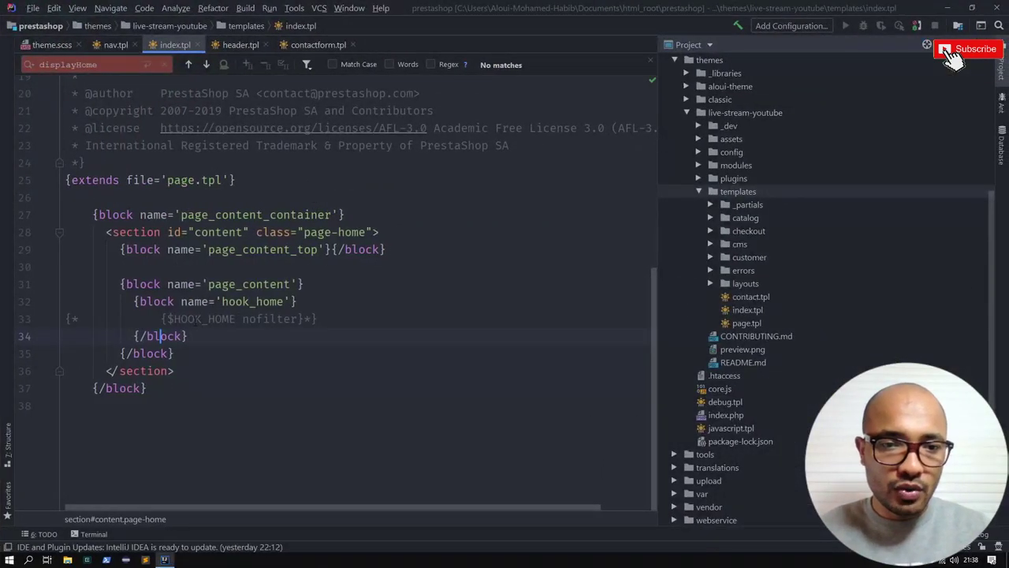
{"action": "left_click", "coordinate": [195, 319]}
{"action": "key", "text": "ctrl+shift+slash"}
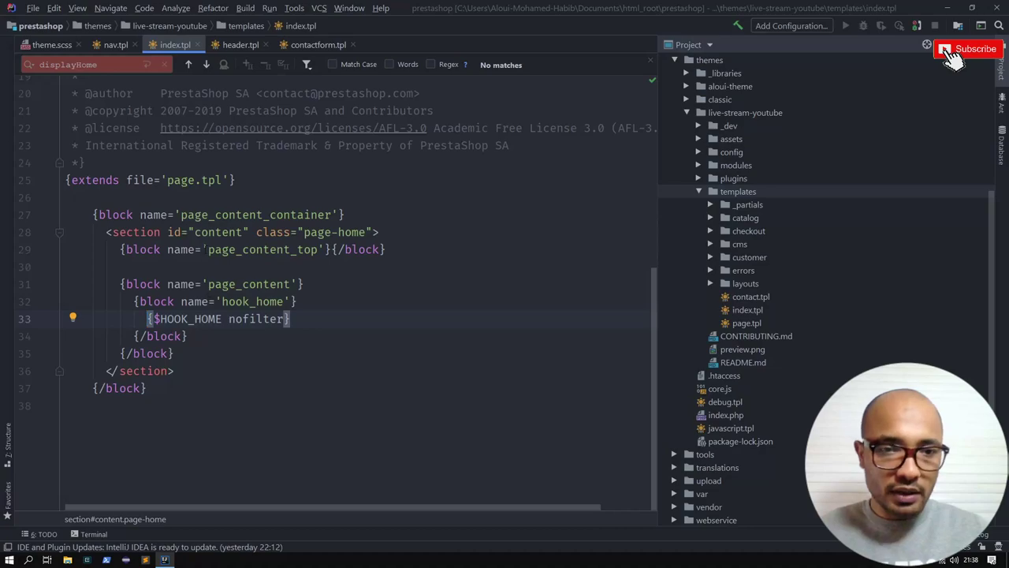
Select the block keyword in the opening tag of the hook_home block
{"action": "key", "text": "Up"}
{"action": "key", "text": "Home"}
{"action": "key", "text": "ctrl+shift+Right"}
{"action": "key", "text": "shift+Right"}
{"action": "key", "text": "shift+Right"}
{"action": "key", "text": "shift+Right"}
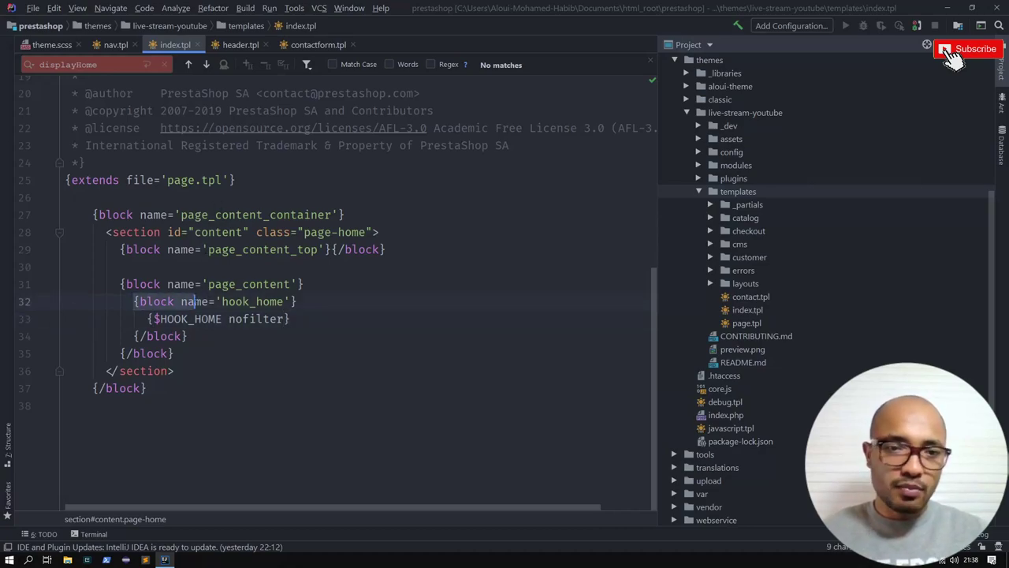
{"action": "key", "text": "shift+Left"}
{"action": "key", "text": "shift+Left"}
{"action": "key", "text": "shift+Left"}
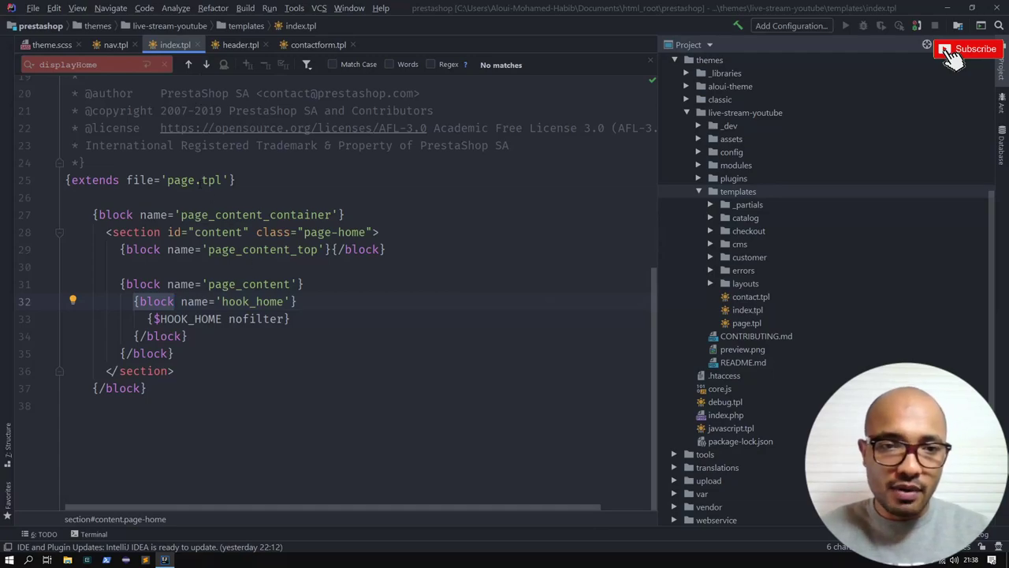
Look up page.tpl, open it from the live-stream-youtube theme's templates folder, and select the block keyword of page_content_container
{"action": "left_click_drag", "start_coordinate": [168, 180], "coordinate": [224, 180]}
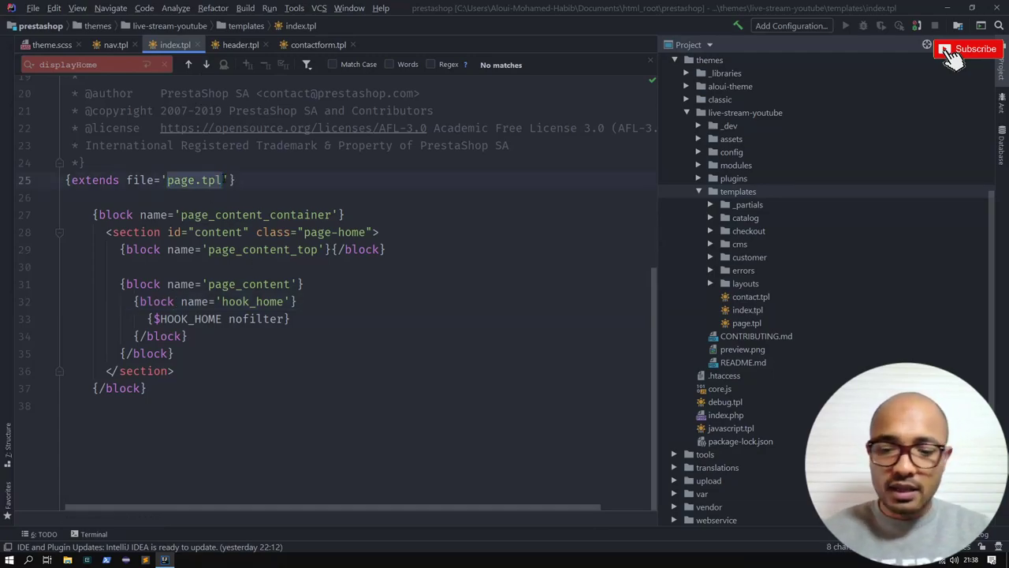
{"action": "key", "text": "shift"}
{"action": "key", "text": "shift"}
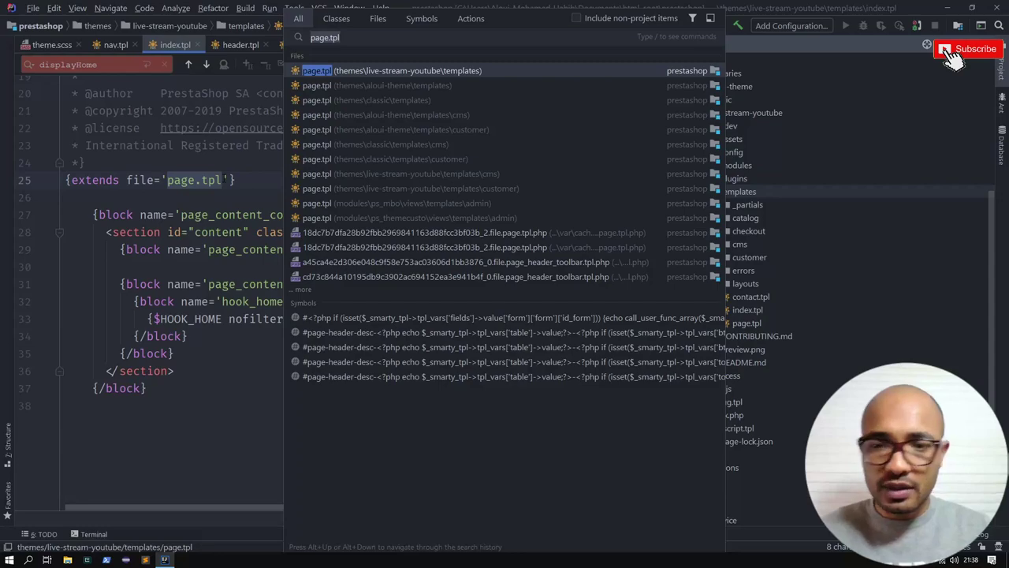
{"action": "key", "text": "Escape"}
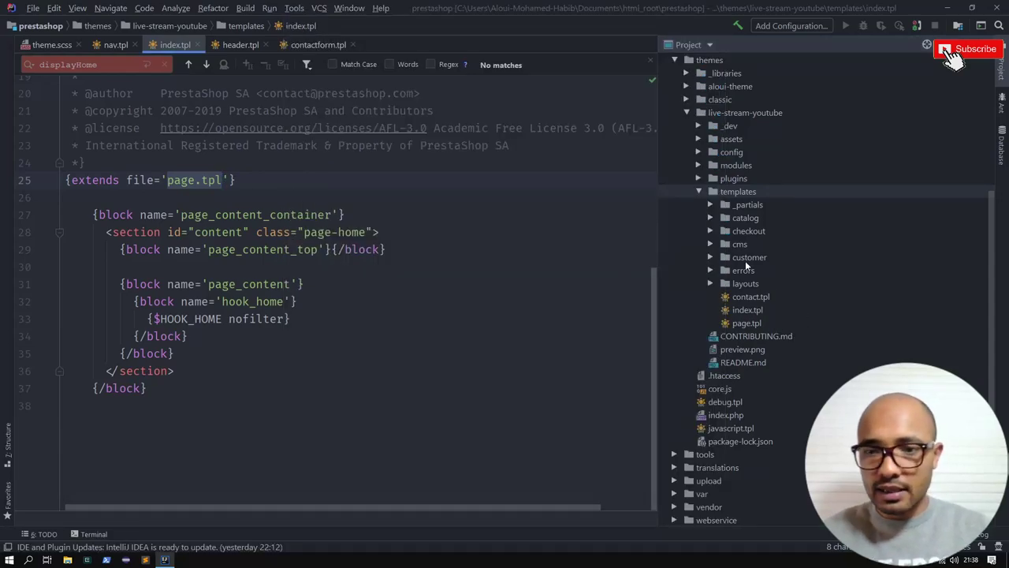
{"action": "scroll", "coordinate": [784, 246], "scroll_direction": "down", "scroll_amount": 1}
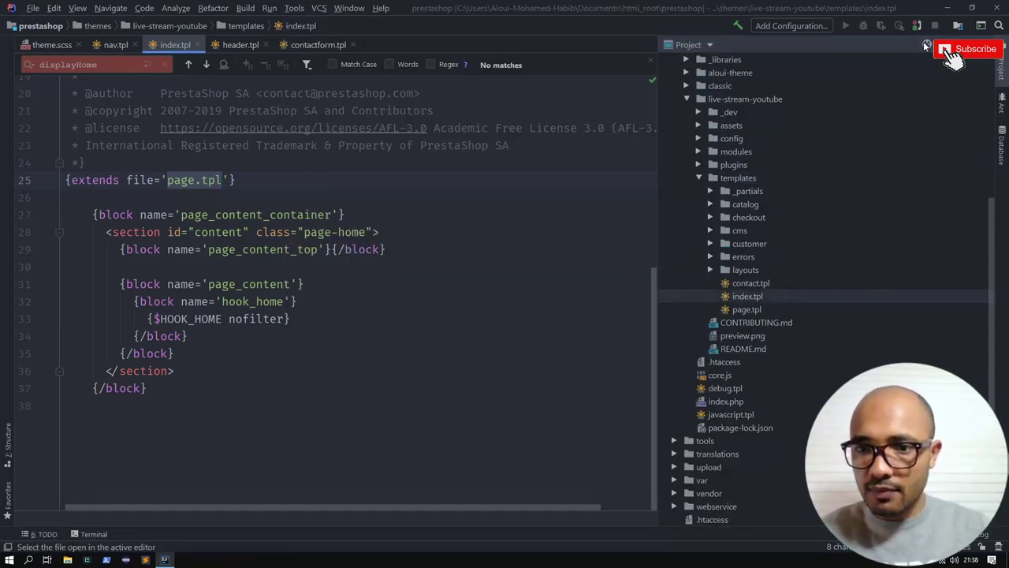
{"action": "left_click", "coordinate": [744, 310]}
{"action": "double_click", "coordinate": [744, 310]}
{"action": "scroll", "coordinate": [295, 306], "scroll_direction": "down", "scroll_amount": 9}
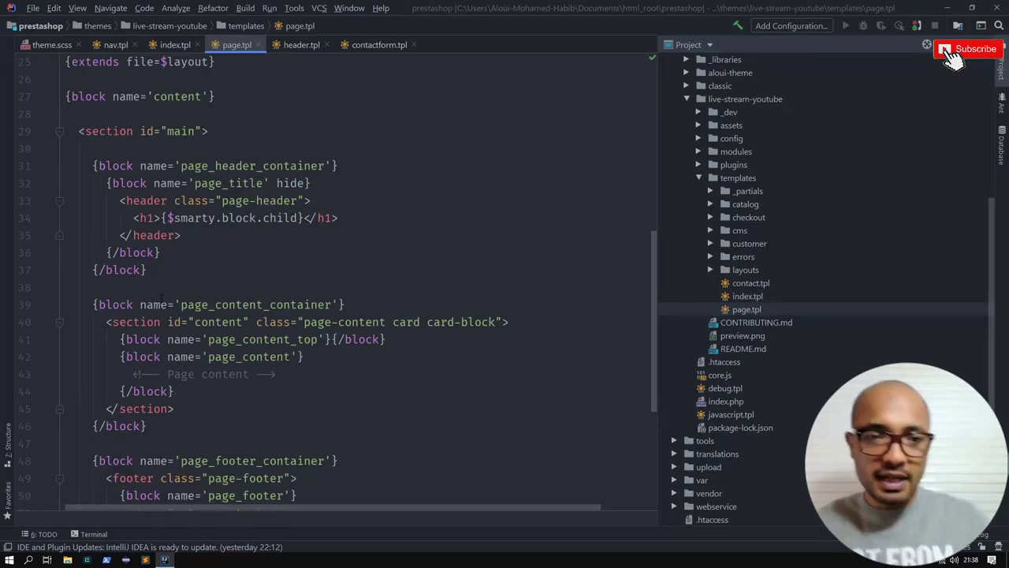
{"action": "double_click", "coordinate": [116, 305]}
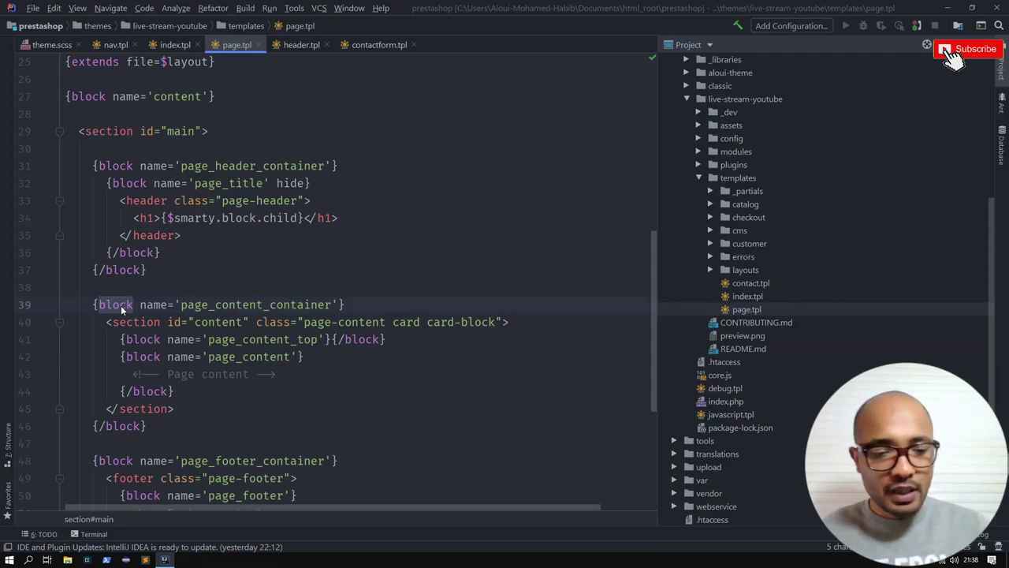
Copy the block name hook_home from index.tpl and search for it in page.tpl
{"action": "key", "text": "ctrl+Tab"}
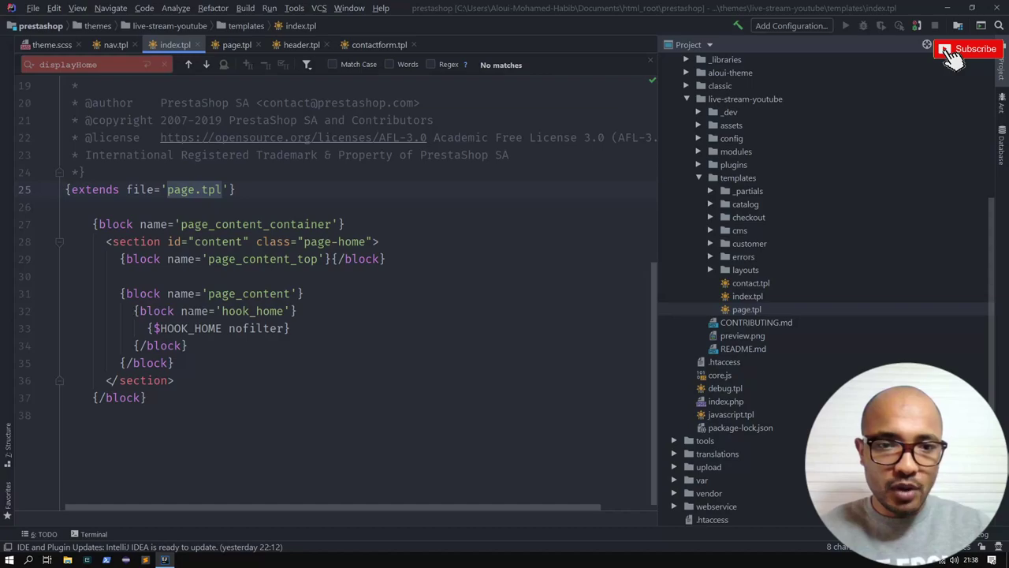
{"action": "double_click", "coordinate": [259, 311]}
{"action": "key", "text": "ctrl+c"}
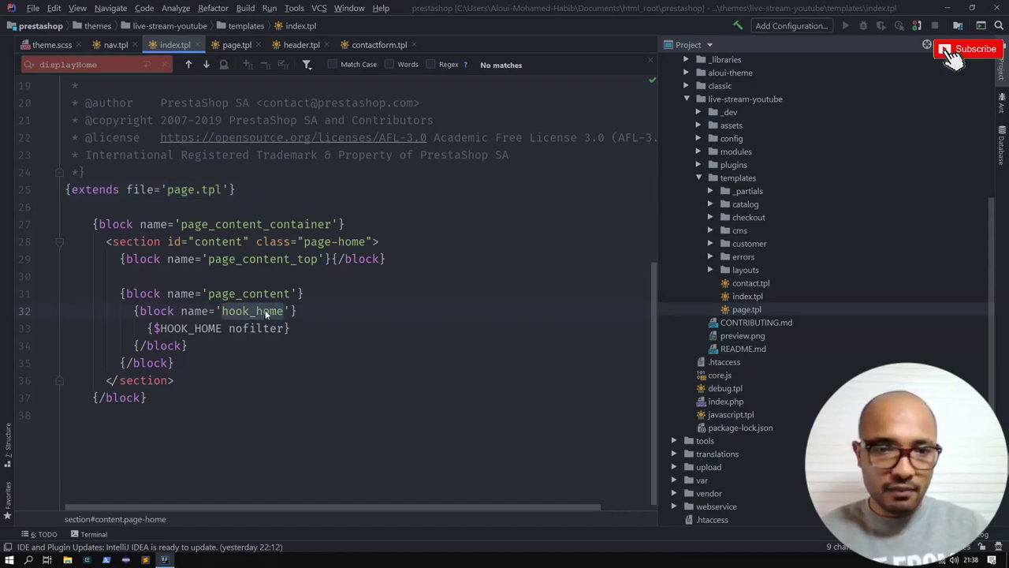
{"action": "key", "text": "ctrl+Tab"}
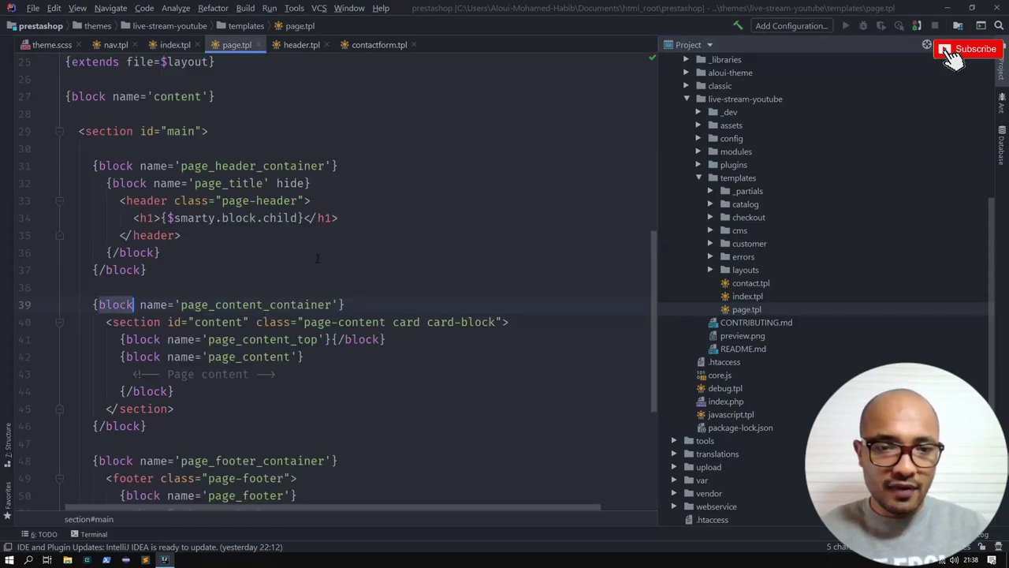
{"action": "key", "text": "ctrl+f"}
{"action": "key", "text": "ctrl+v"}
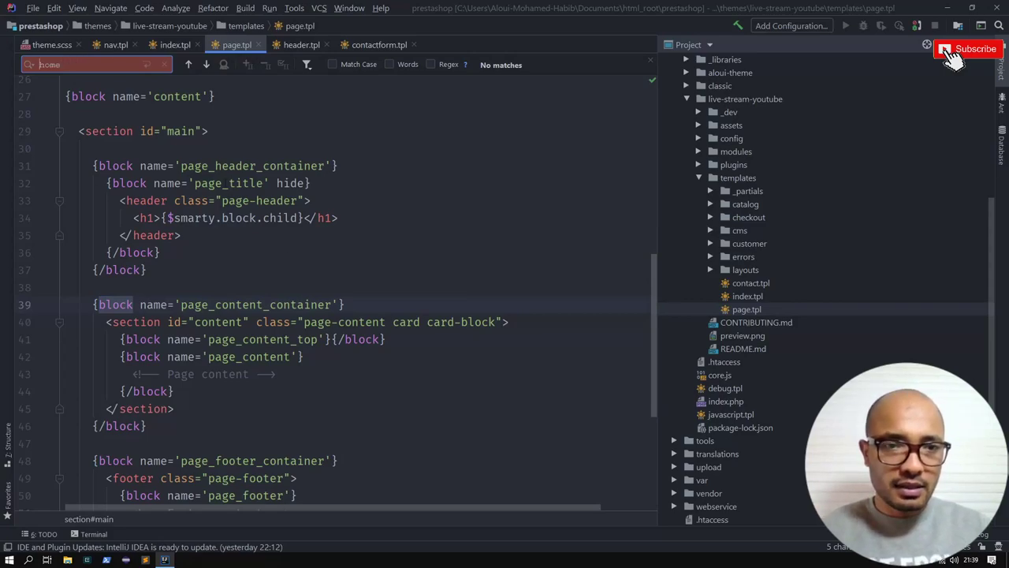
Copy the block name page_content from index.tpl and search for it in page.tpl
{"action": "key", "text": "ctrl+Tab"}
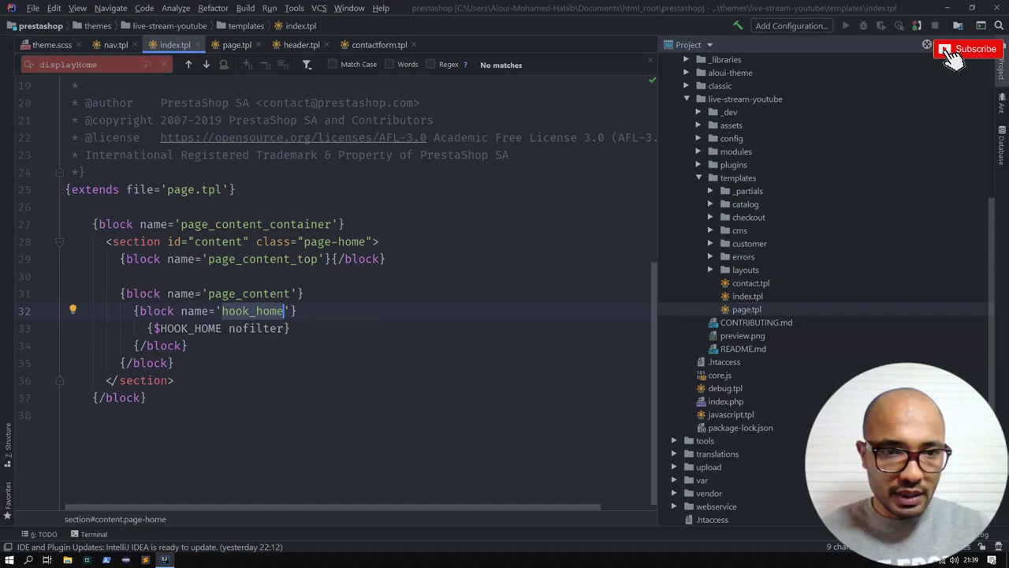
{"action": "double_click", "coordinate": [229, 293]}
{"action": "key", "text": "ctrl+c"}
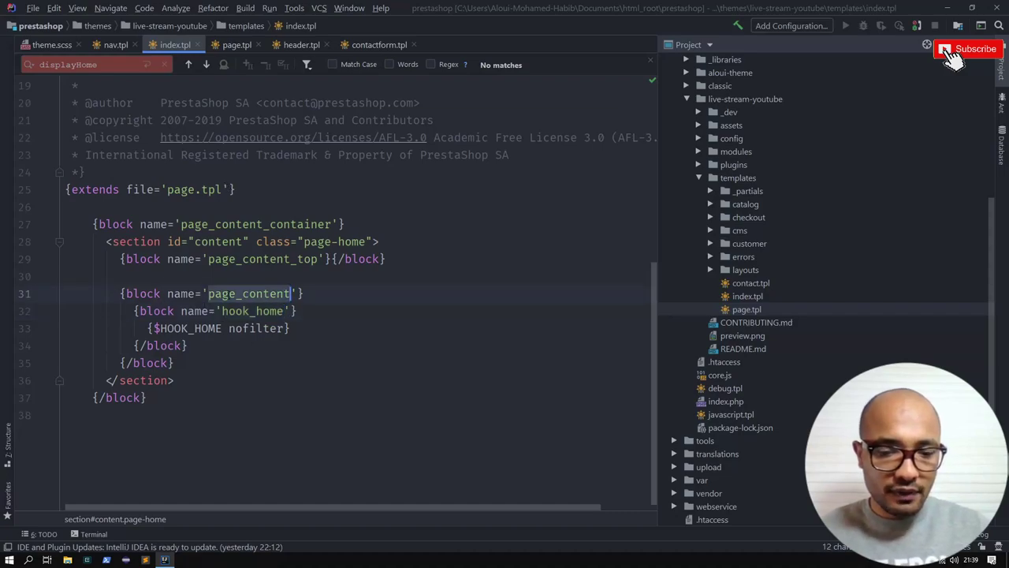
{"action": "key", "text": "ctrl+Tab"}
{"action": "key", "text": "ctrl+f"}
{"action": "key", "text": "ctrl+v"}
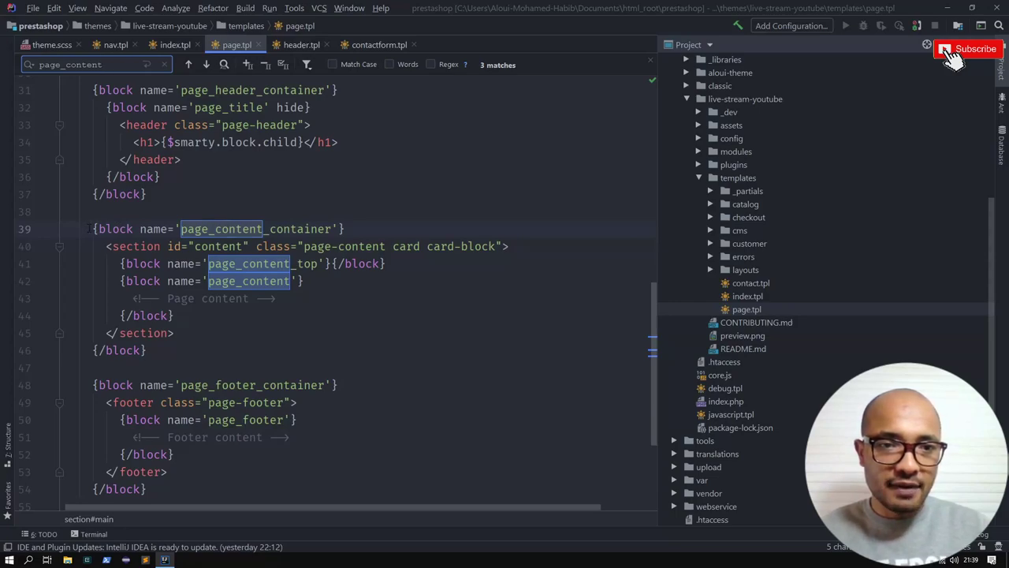
Examine the page_content_container block and the page_content block nested inside it in page.tpl
{"action": "left_click_drag", "start_coordinate": [85, 229], "coordinate": [229, 229]}
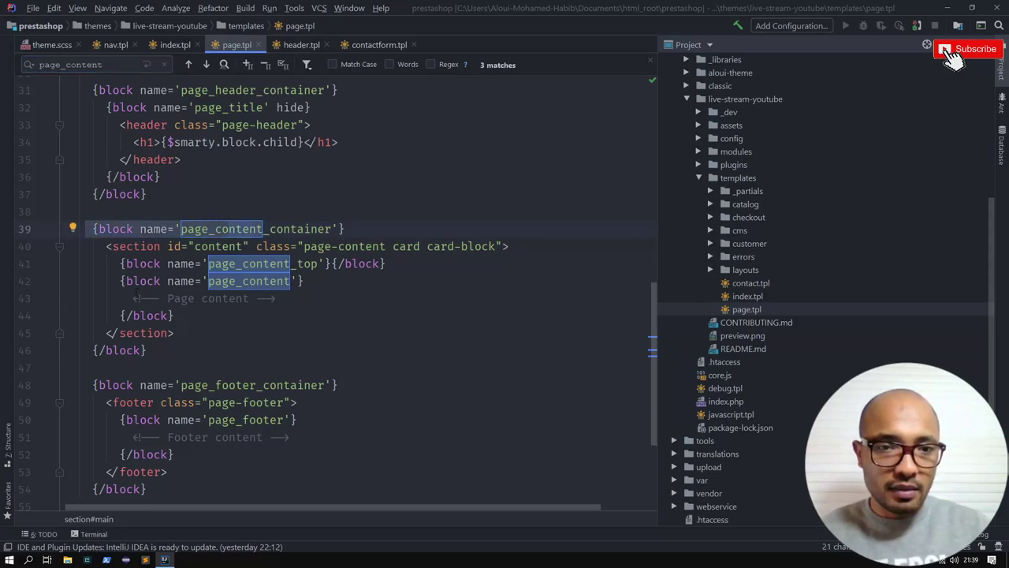
{"action": "left_click_drag", "start_coordinate": [117, 280], "coordinate": [305, 280]}
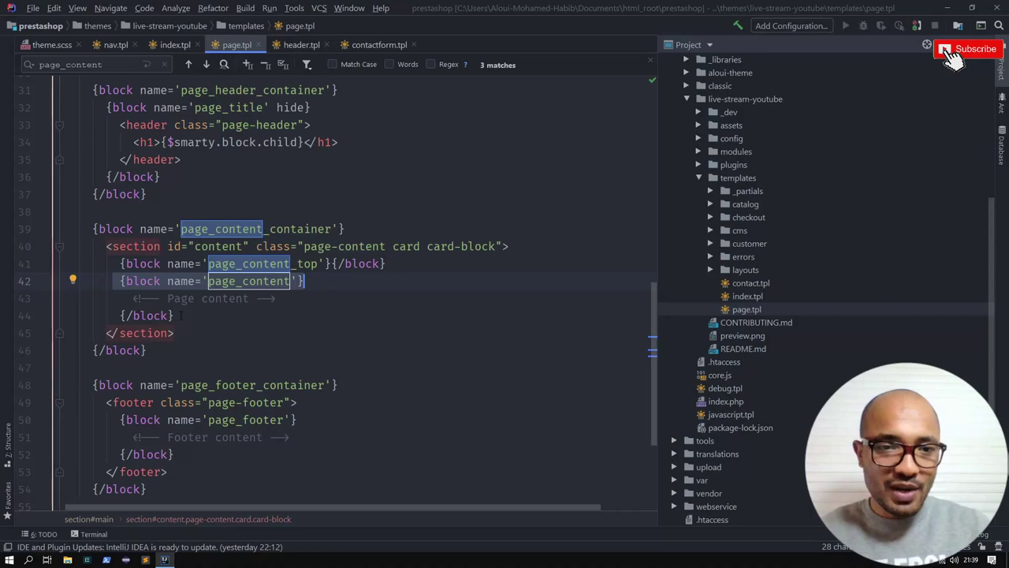
{"action": "left_click_drag", "start_coordinate": [180, 315], "coordinate": [118, 280]}
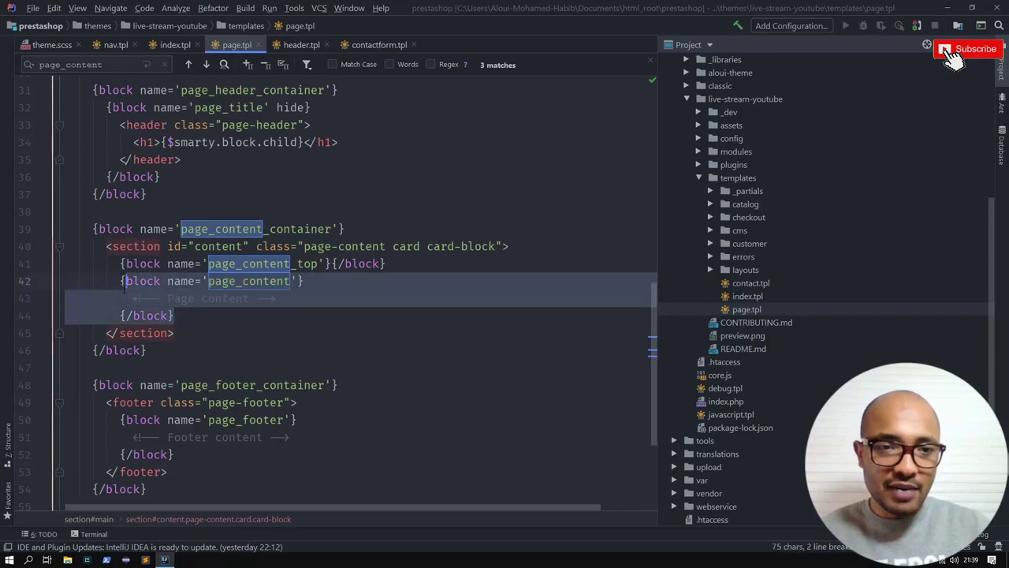
{"action": "left_click", "coordinate": [278, 297]}
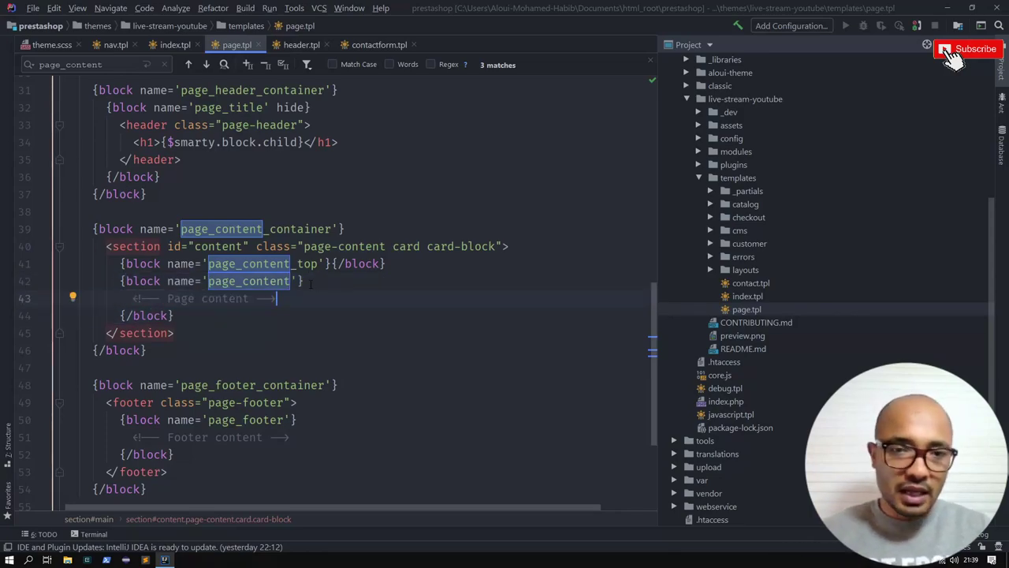
Rename the page_content block in page.tpl to page_contentXX and glance at the shop page in Chrome
{"action": "left_click", "coordinate": [290, 280]}
{"action": "type", "text": "XX"}
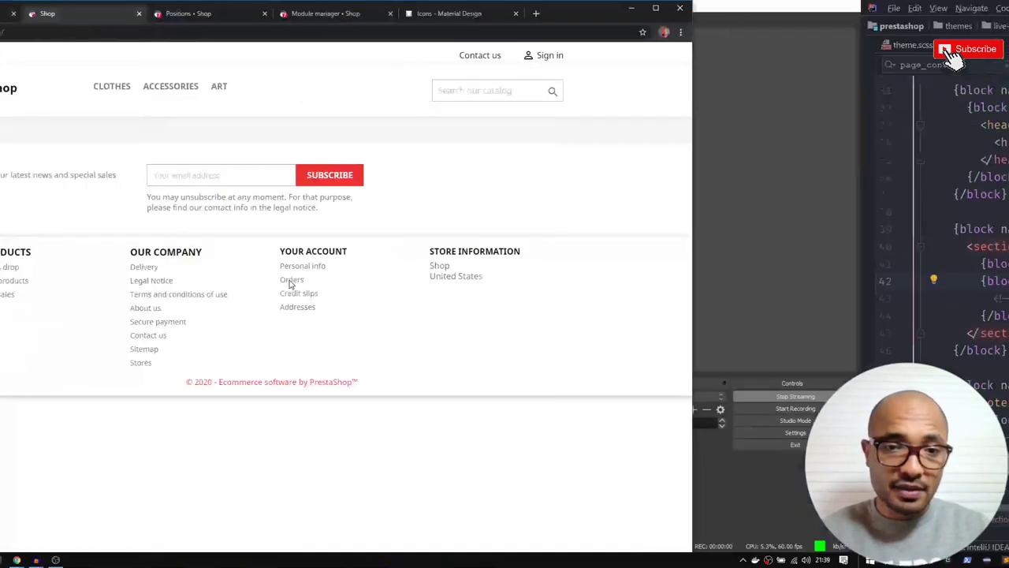
{"action": "key", "text": "alt+Tab"}
{"action": "left_click", "coordinate": [291, 283]}
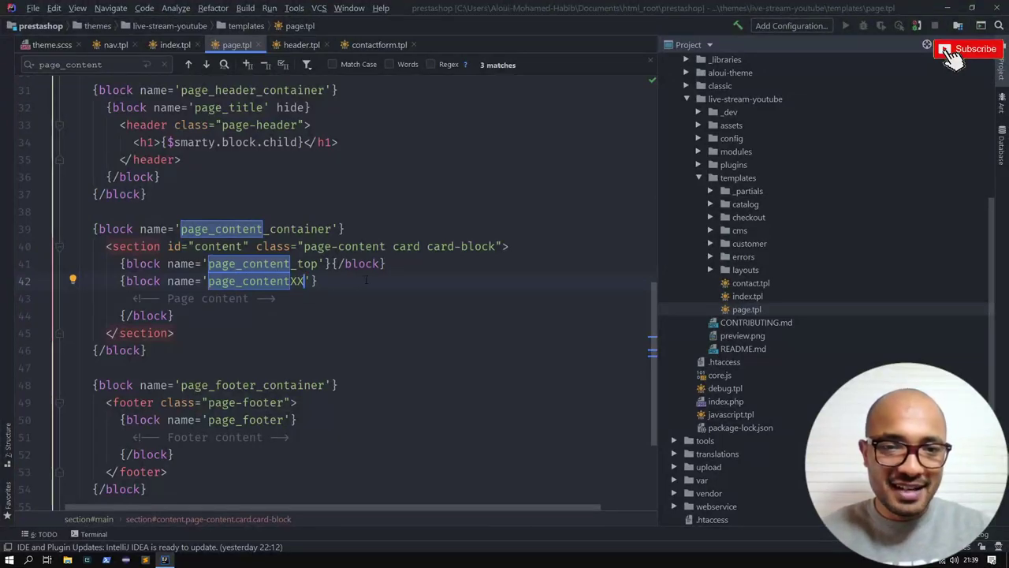
Insert a lorem placeholder paragraph on a new line inside the page_contentXX block
{"action": "key", "text": "End"}
{"action": "key", "text": "Return"}
{"action": "type", "text": "lorem"}
{"action": "key", "text": "Tab"}
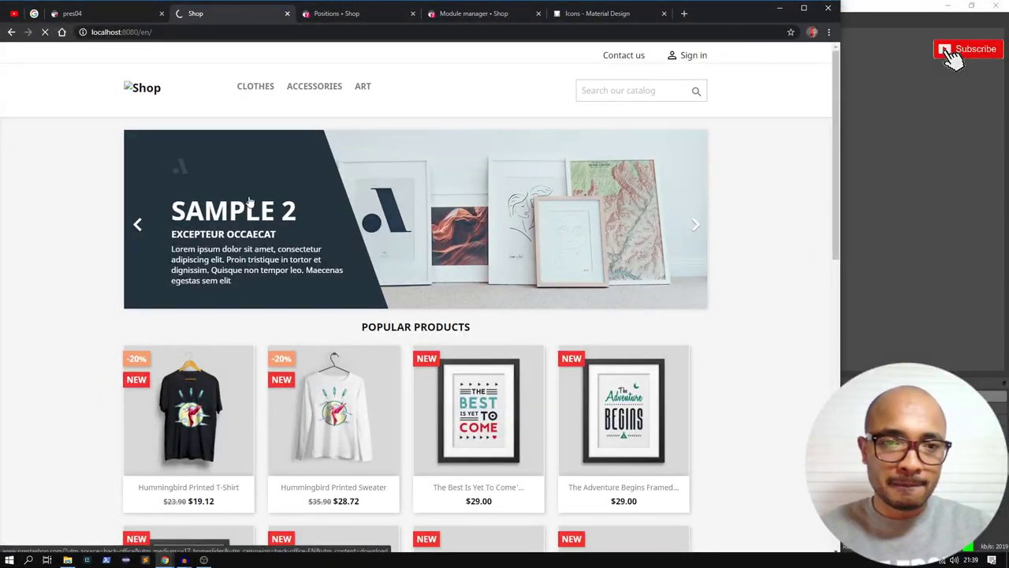
Check the whole shop home page in Chrome for the placeholder text and return to page.tpl in IntelliJ IDEA
{"action": "scroll", "coordinate": [247, 234], "scroll_direction": "down", "scroll_amount": 15}
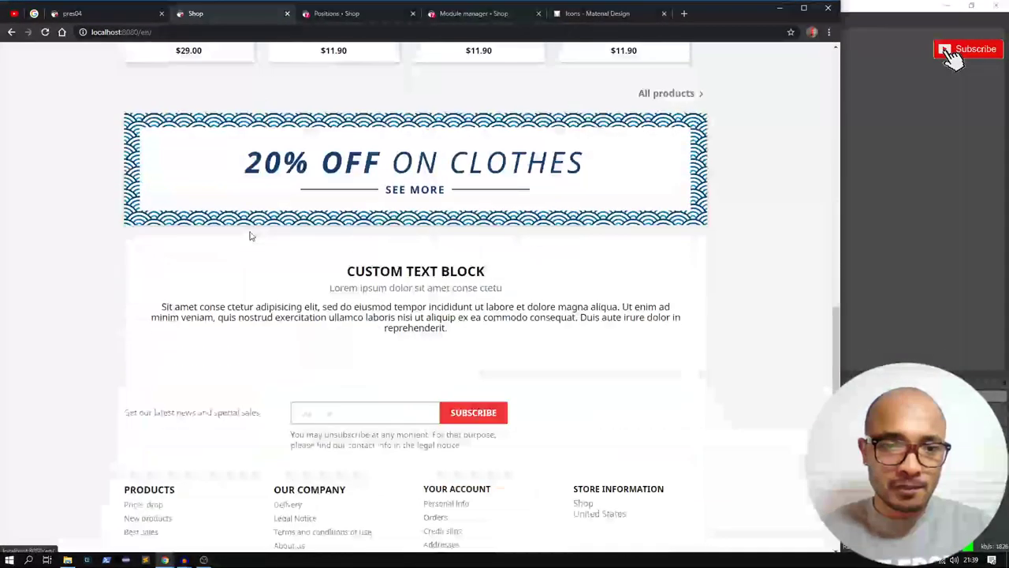
{"action": "scroll", "coordinate": [248, 234], "scroll_direction": "up", "scroll_amount": 15}
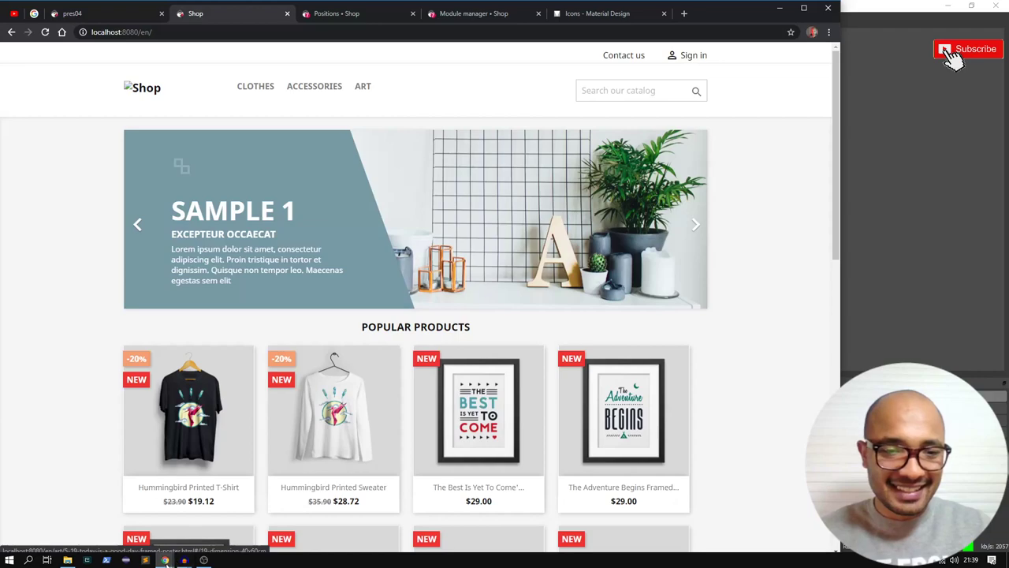
{"action": "left_click", "coordinate": [209, 516]}
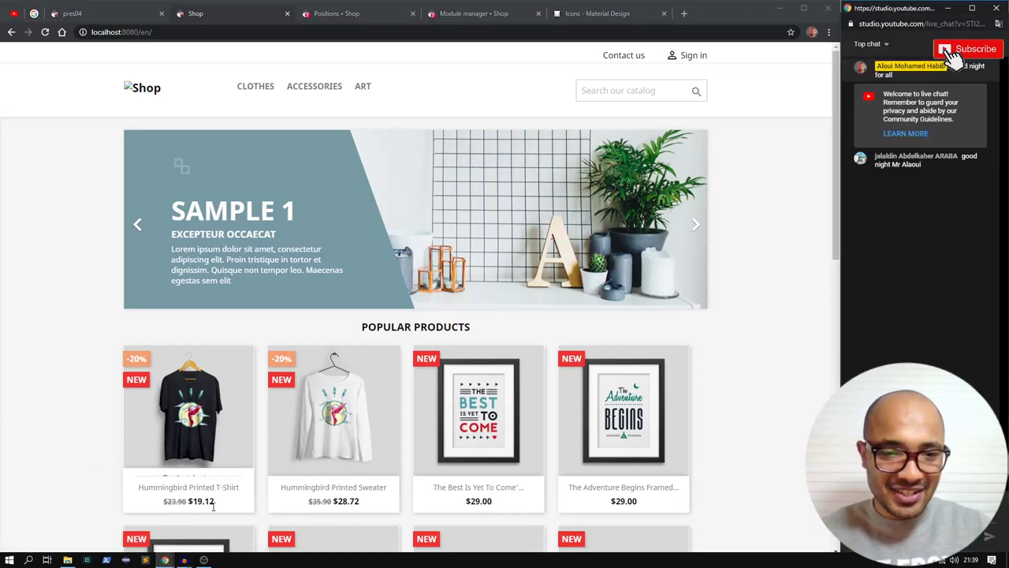
{"action": "left_click", "coordinate": [71, 272]}
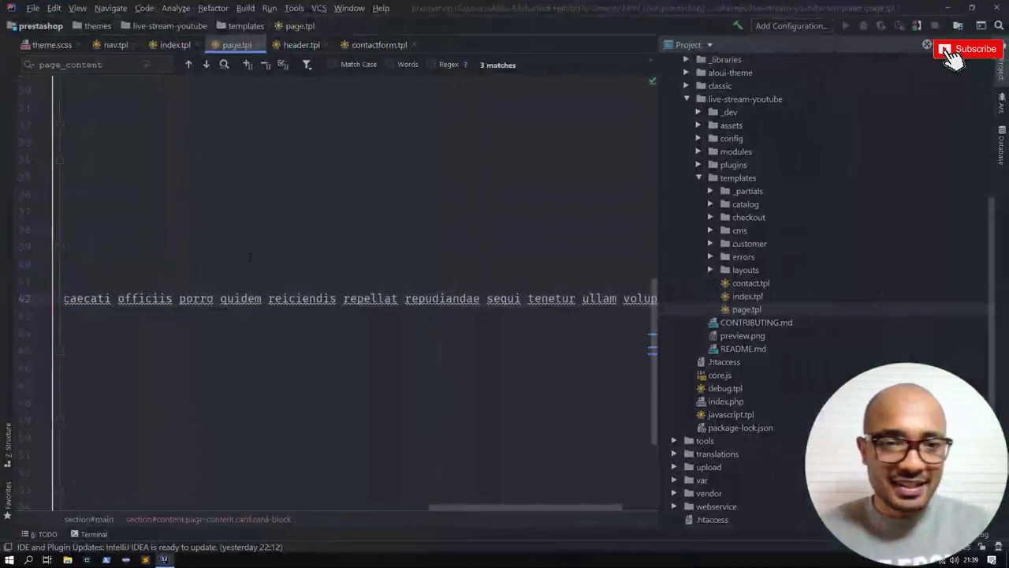
Undo the lorem placeholder paragraph and the page_contentXX rename in page.tpl
{"action": "key", "text": "ctrl+z"}
{"action": "key", "text": "ctrl+z"}
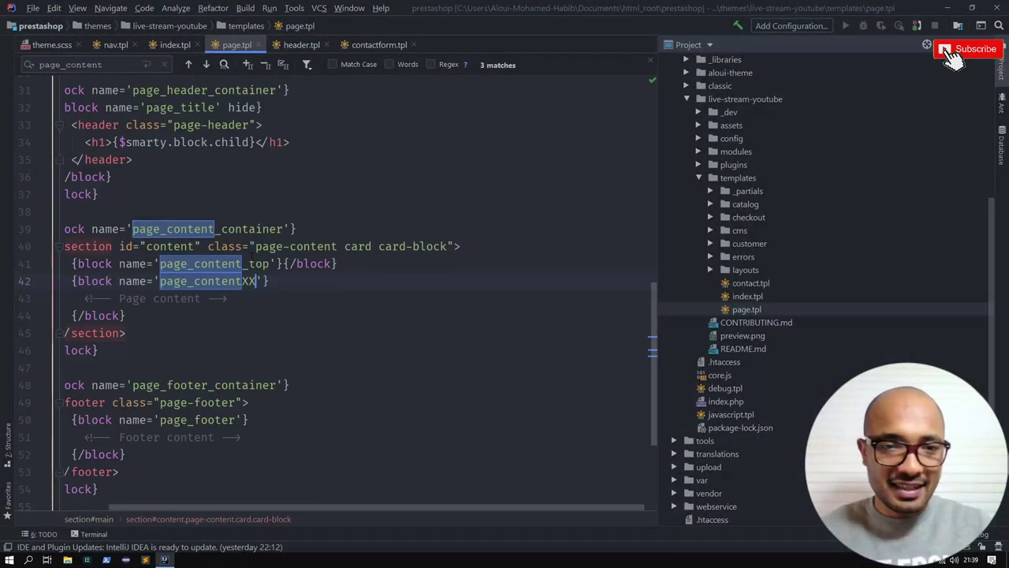
{"action": "key", "text": "ctrl+z"}
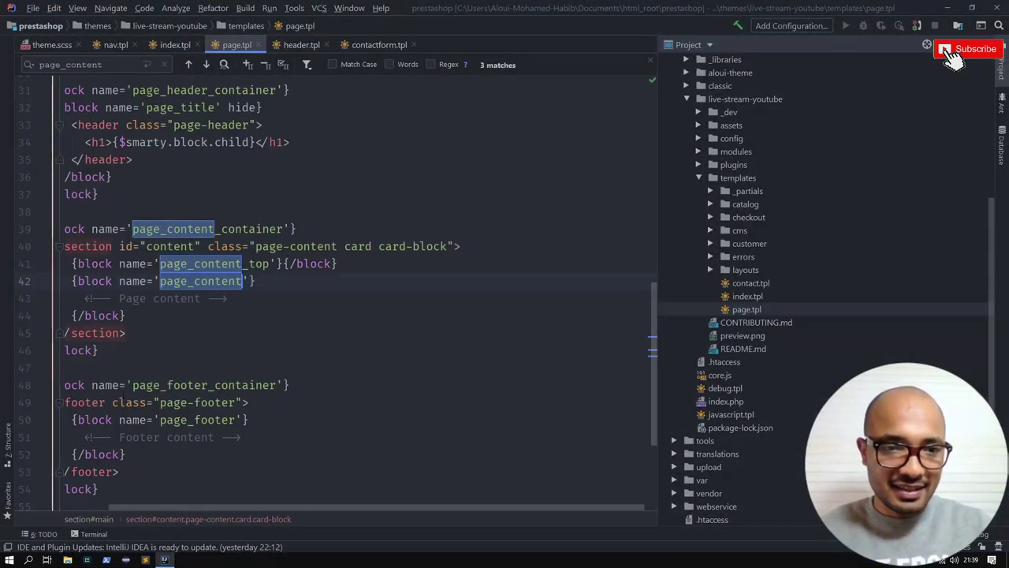
Compare the page_content_container block and its nested section in index.tpl with the matching block in page.tpl
{"action": "left_click_drag", "start_coordinate": [166, 507], "coordinate": [124, 505]}
{"action": "left_click", "coordinate": [234, 282], "text": "ctrl"}
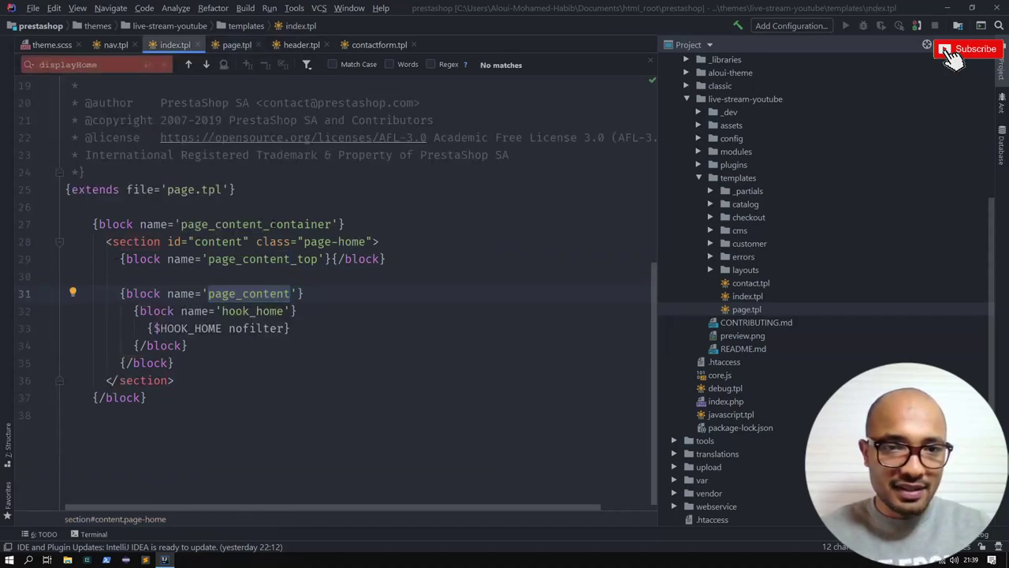
{"action": "double_click", "coordinate": [256, 224]}
{"action": "key", "text": "ctrl+f"}
{"action": "key", "text": "ctrl+Tab"}
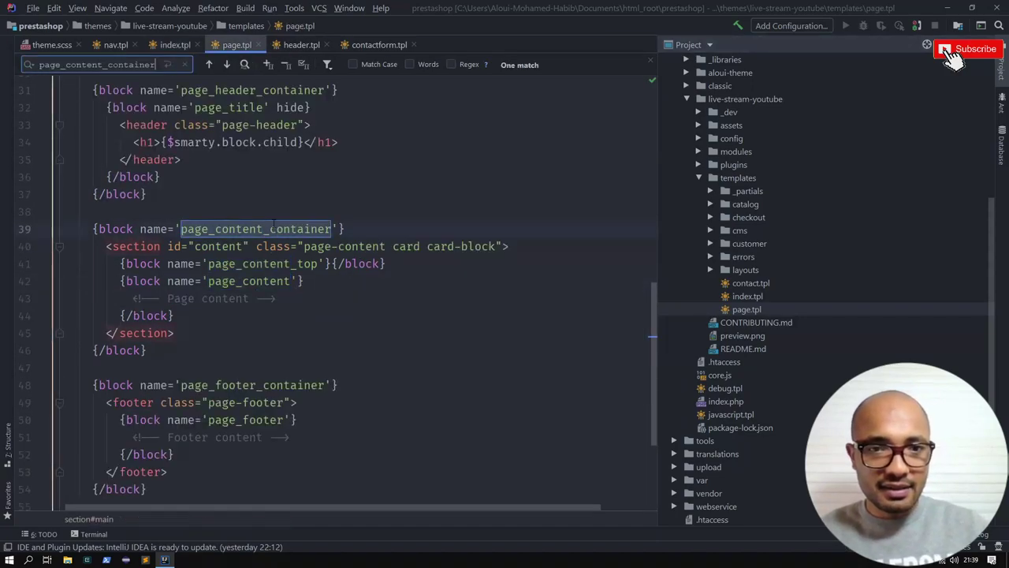
{"action": "key", "text": "ctrl+f"}
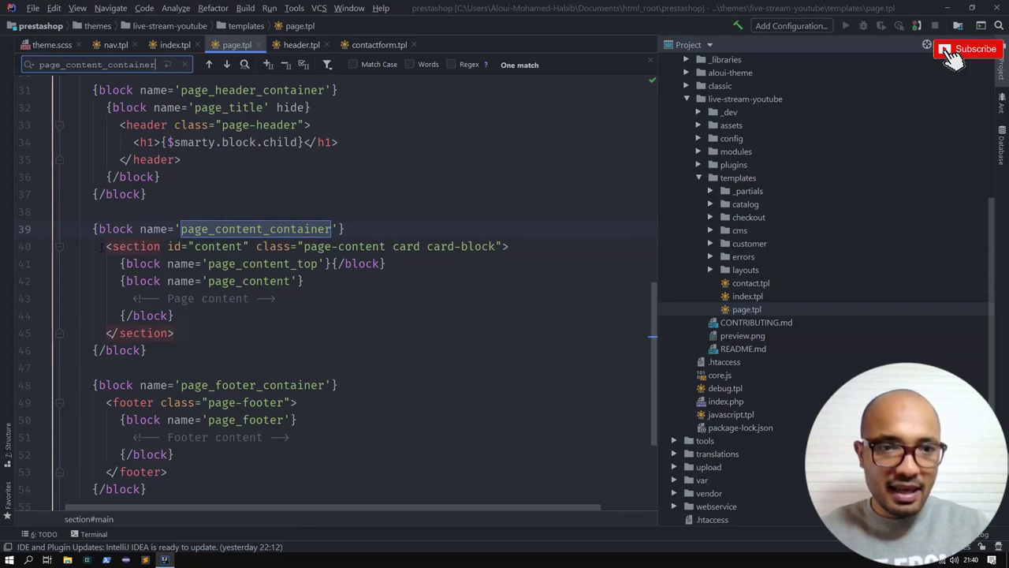
{"action": "key", "text": "ctrl+Tab"}
{"action": "left_click_drag", "start_coordinate": [106, 241], "coordinate": [175, 380]}
Rename the page_content_container block in page.tpl to page_content_containerGGG, check the reloaded shop home page in Chrome, and return to IntelliJ IDEA
{"action": "key", "text": "ctrl+Tab"}
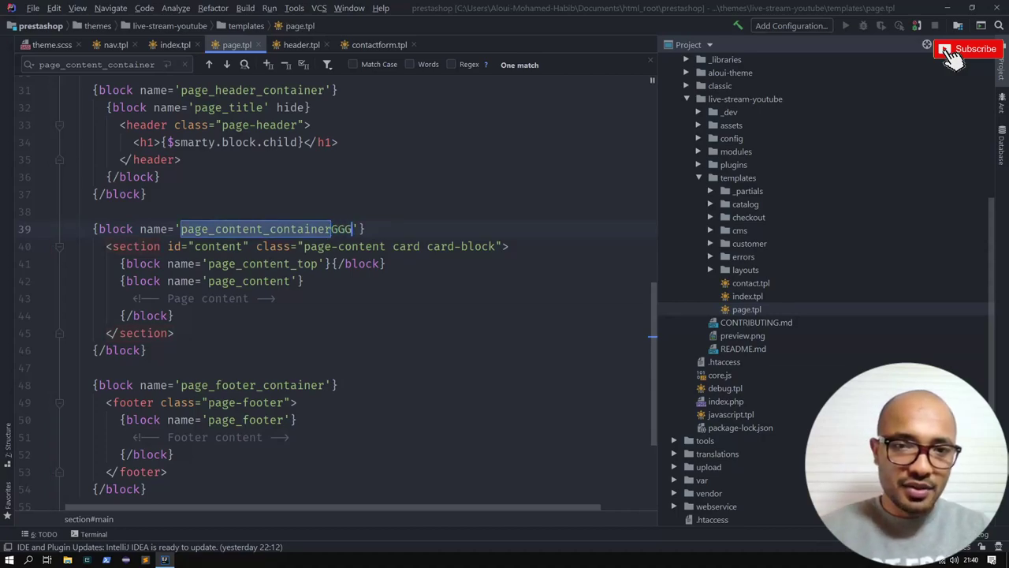
{"action": "key", "text": "alt+Tab"}
{"action": "key", "text": "alt+Tab"}
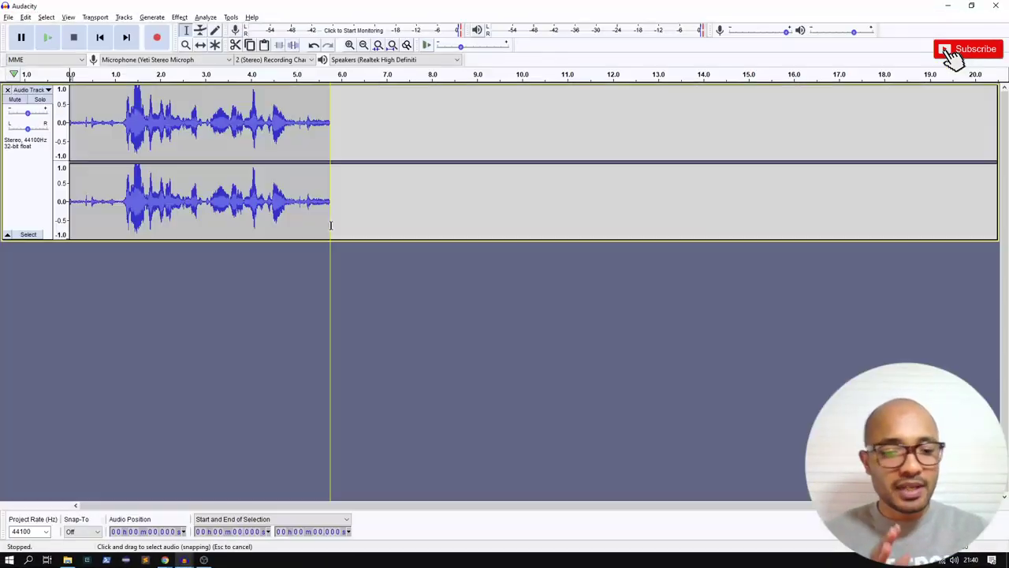
{"action": "key", "text": "alt+F4"}
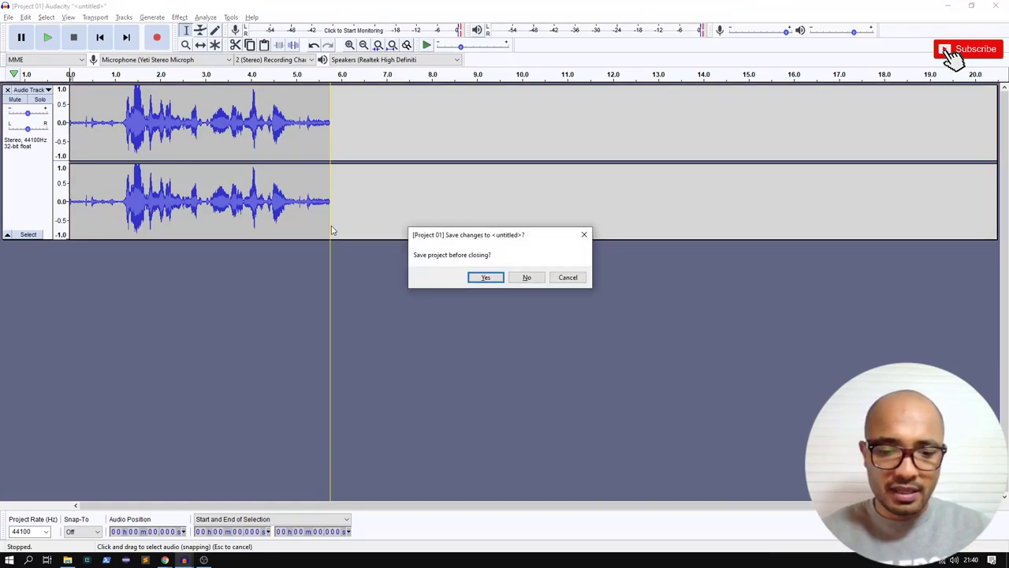
{"action": "key", "text": "alt+Tab"}
{"action": "key", "text": "F5"}
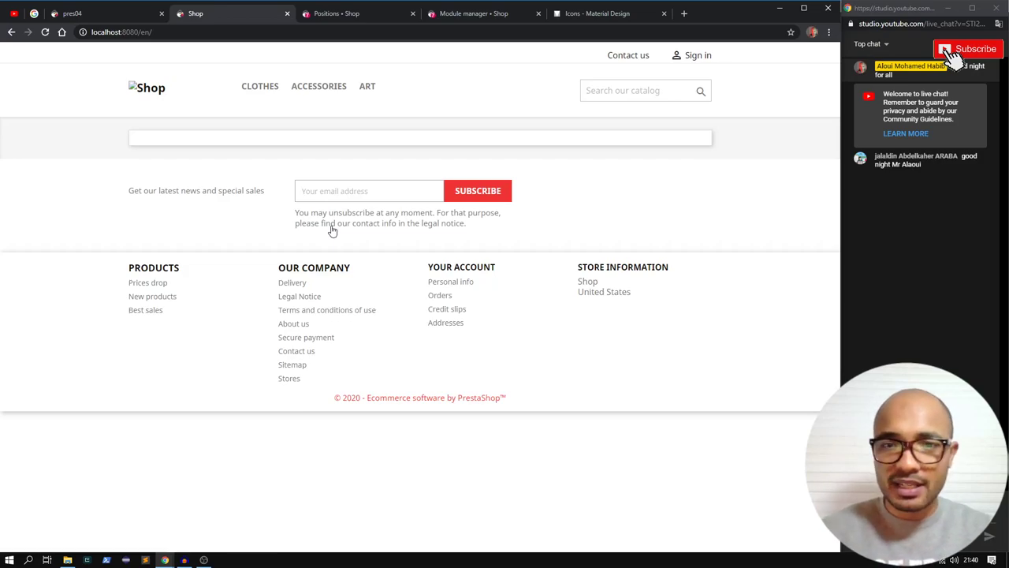
{"action": "key", "text": "alt+Tab"}
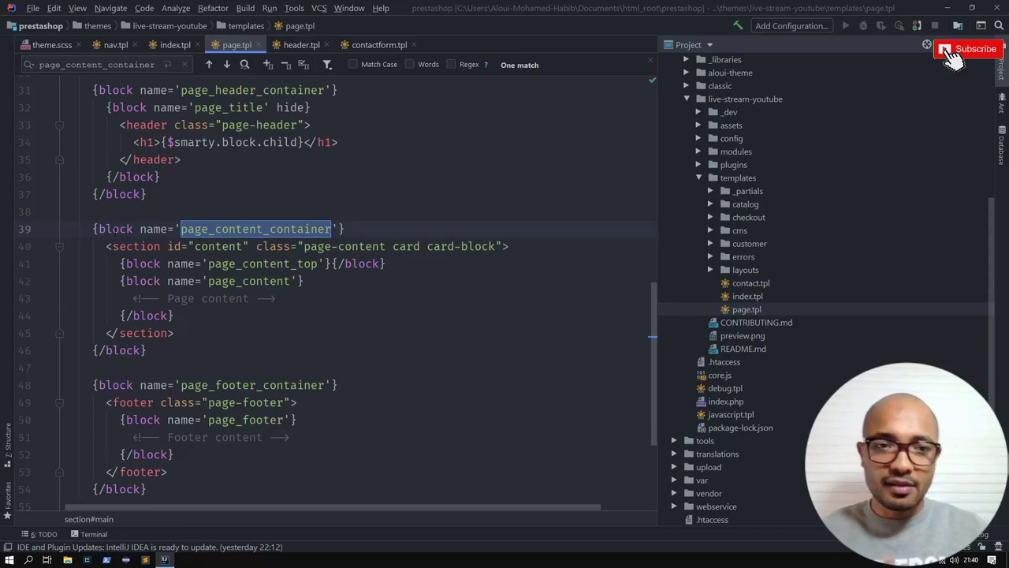
Examine the page_content_container block in index.tpl, including its page-home section and the nested $HOOK_HOME call
{"action": "left_click", "coordinate": [167, 46]}
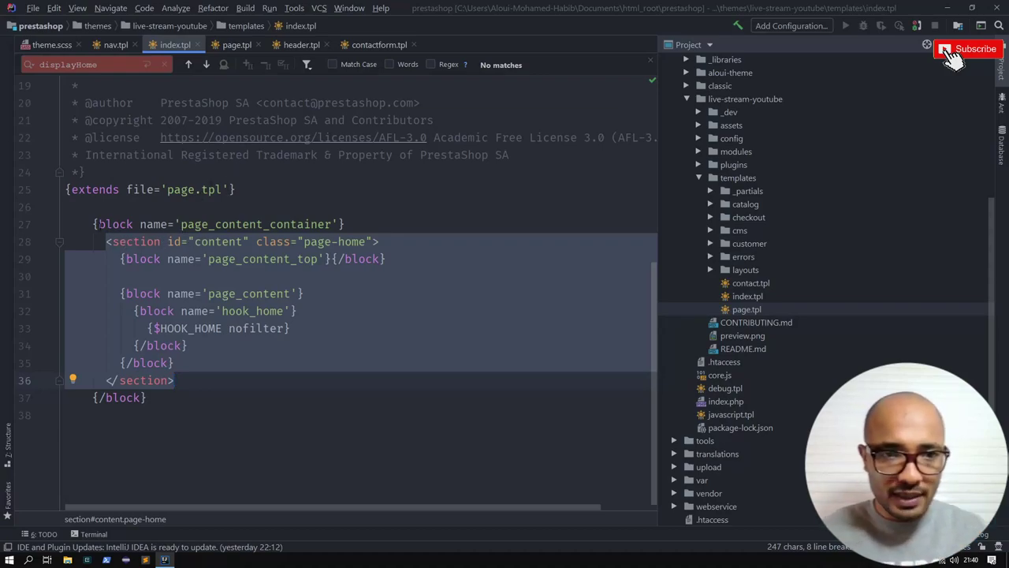
{"action": "left_click_drag", "start_coordinate": [94, 224], "coordinate": [208, 224]}
{"action": "double_click", "coordinate": [208, 224]}
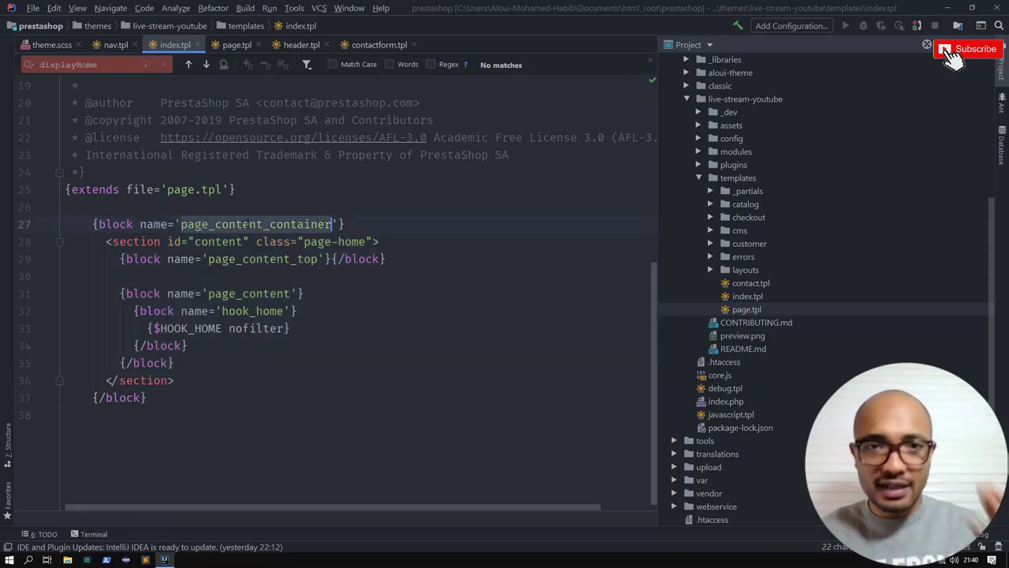
{"action": "left_click_drag", "start_coordinate": [106, 241], "coordinate": [189, 380]}
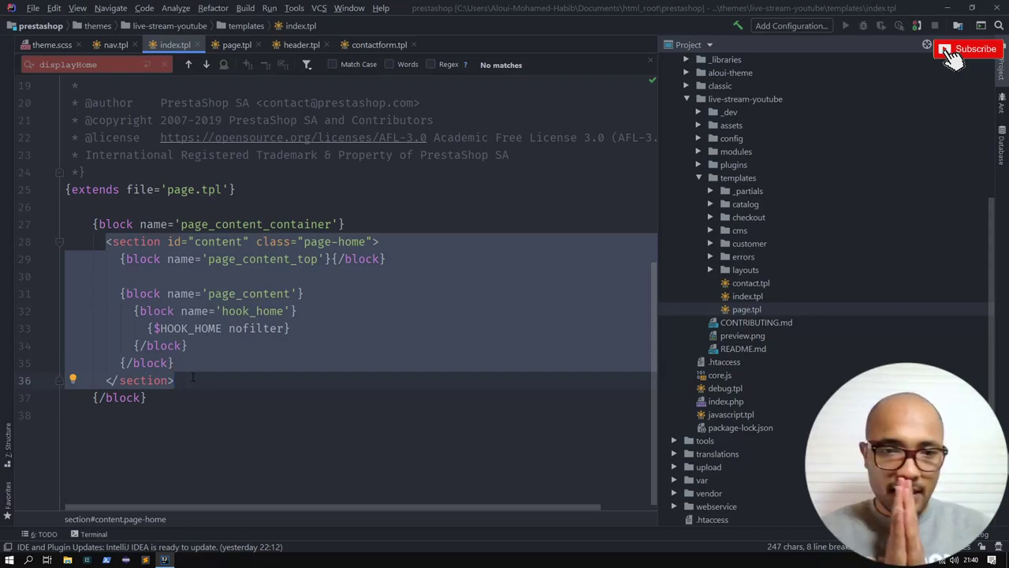
{"action": "left_click", "coordinate": [242, 329]}
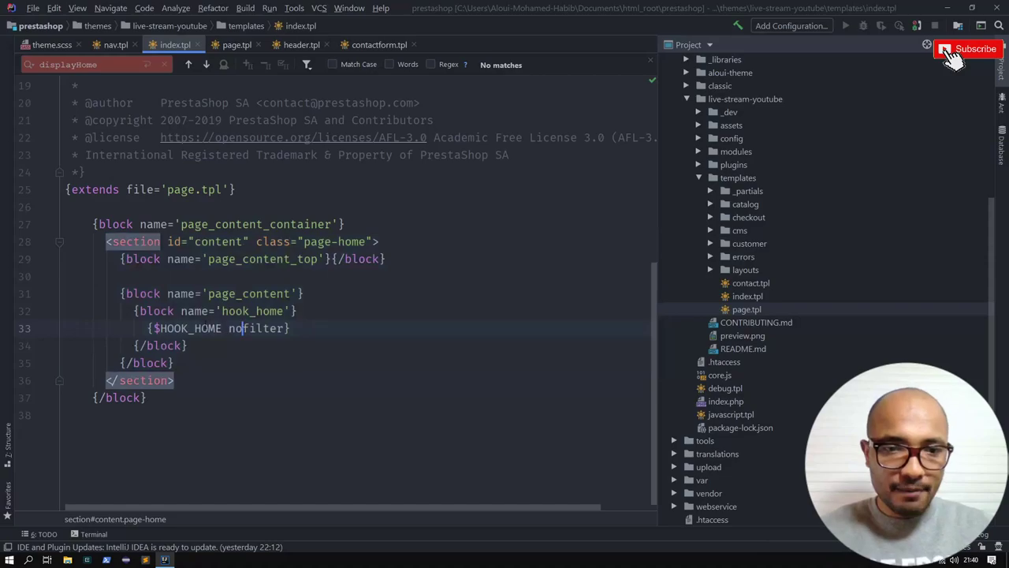
{"action": "double_click", "coordinate": [194, 329]}
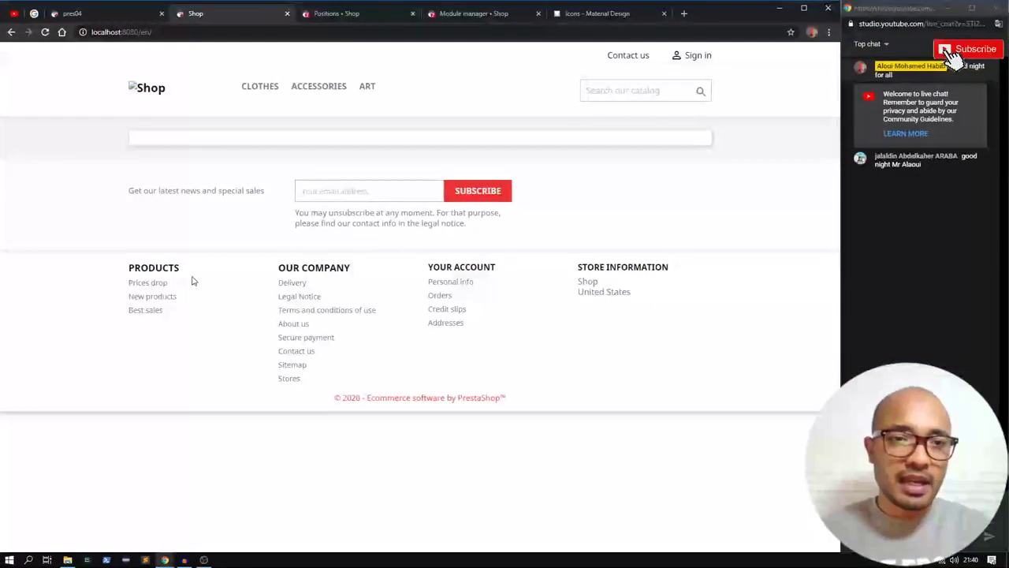
Reload the shop home page in Chrome and copy the page_content_container block name from index.tpl in IntelliJ IDEA
{"action": "key", "text": "F5"}
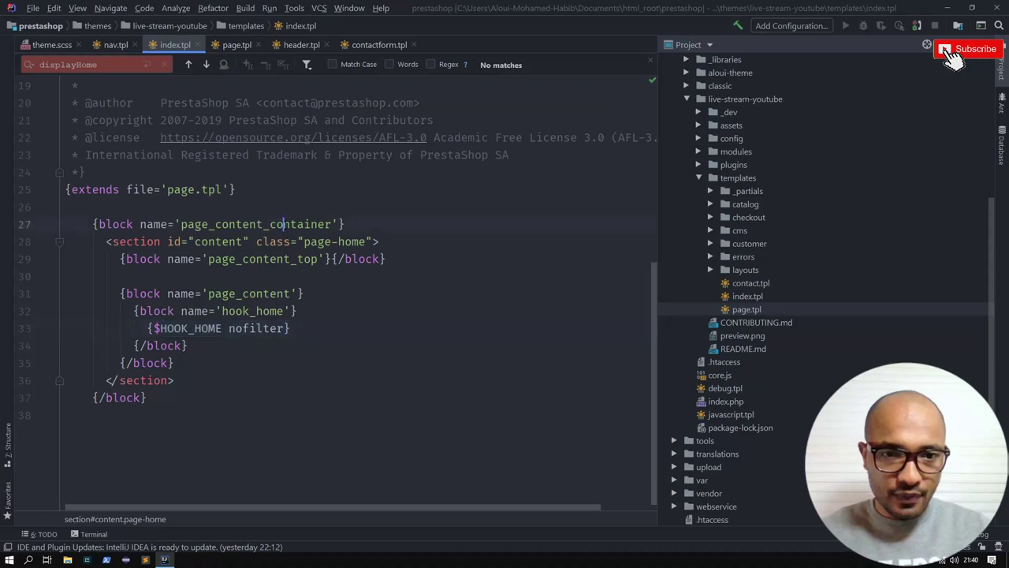
{"action": "double_click", "coordinate": [186, 224]}
{"action": "key", "text": "ctrl+c"}
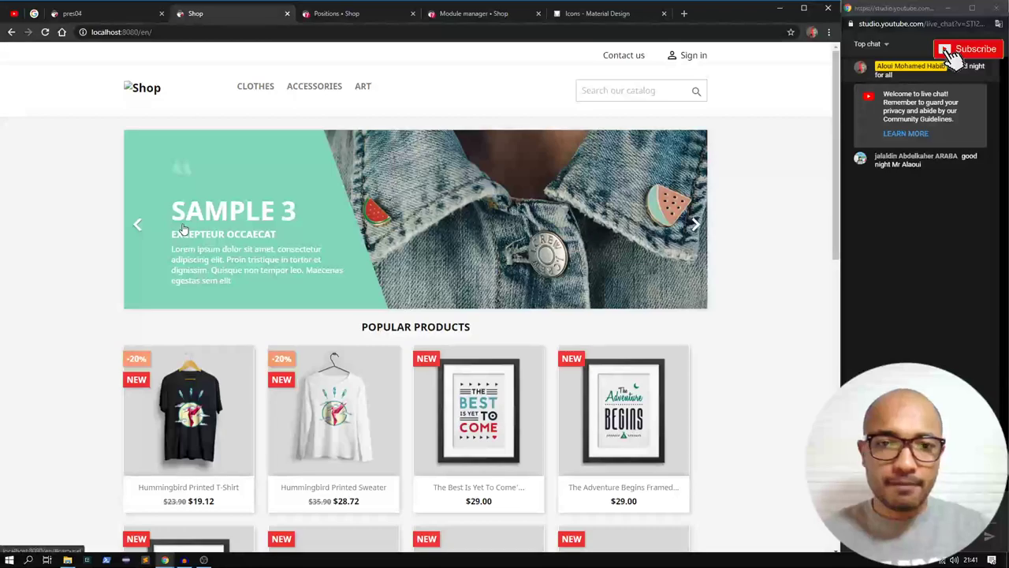
Unhook the Image slider module from the displayHome hook on the PrestaShop Positions page in Chrome
{"action": "left_click", "coordinate": [361, 14]}
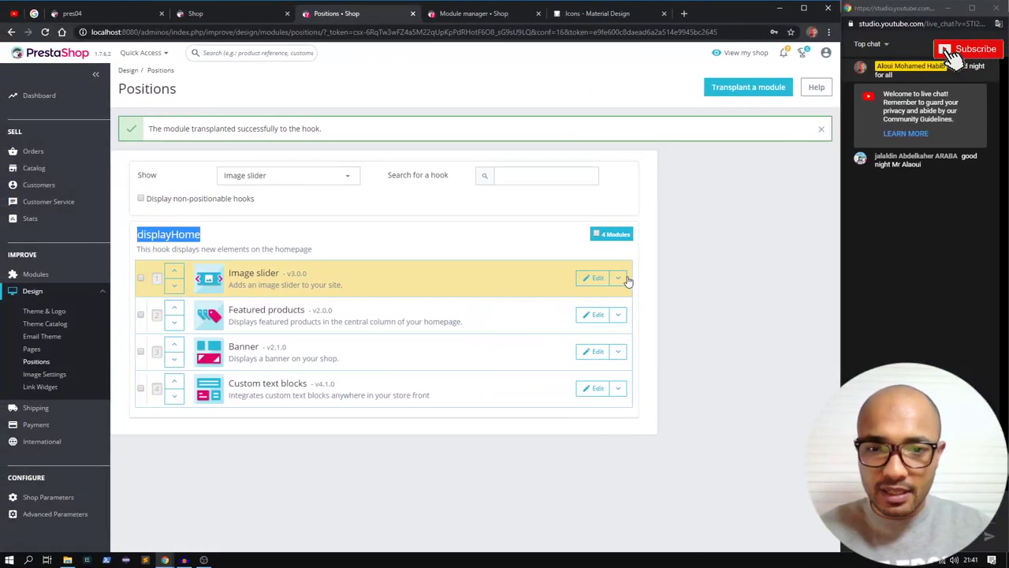
{"action": "left_click", "coordinate": [621, 278]}
{"action": "left_click", "coordinate": [648, 300]}
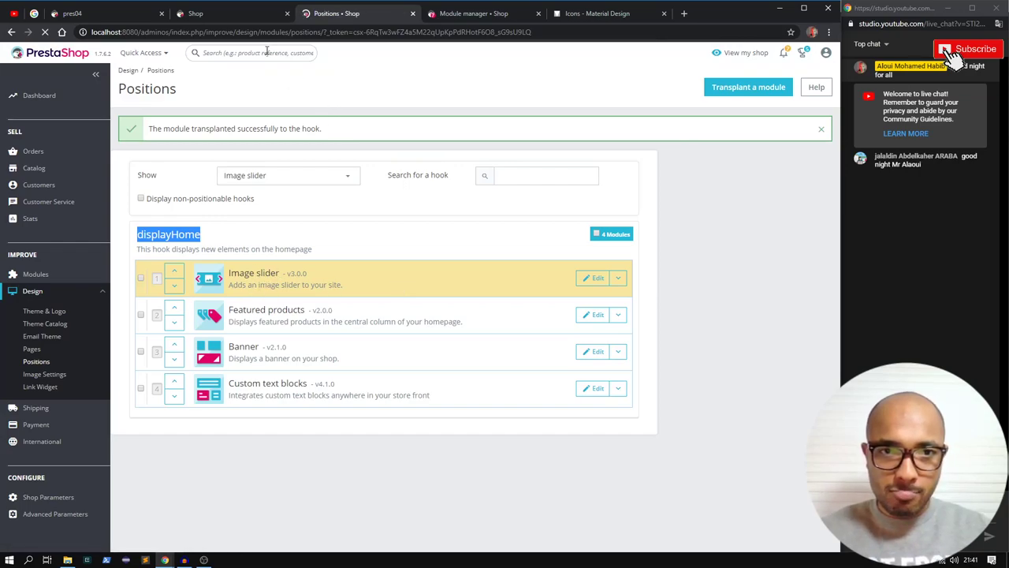
Reload the shop home page to check the Image slider's removal, and return to index.tpl in IntelliJ IDEA
{"action": "left_click", "coordinate": [247, 14]}
{"action": "key", "text": "F5"}
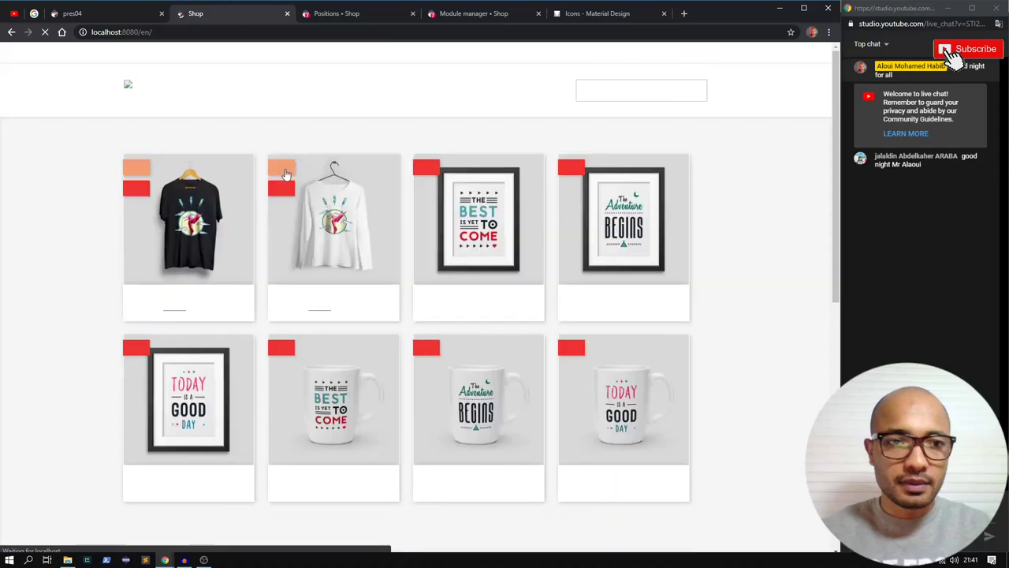
{"action": "key", "text": "ctrl+shift+Tab"}
{"action": "key", "text": "ctrl+shift+Tab"}
{"action": "key", "text": "ctrl+Tab"}
{"action": "key", "text": "ctrl+Tab"}
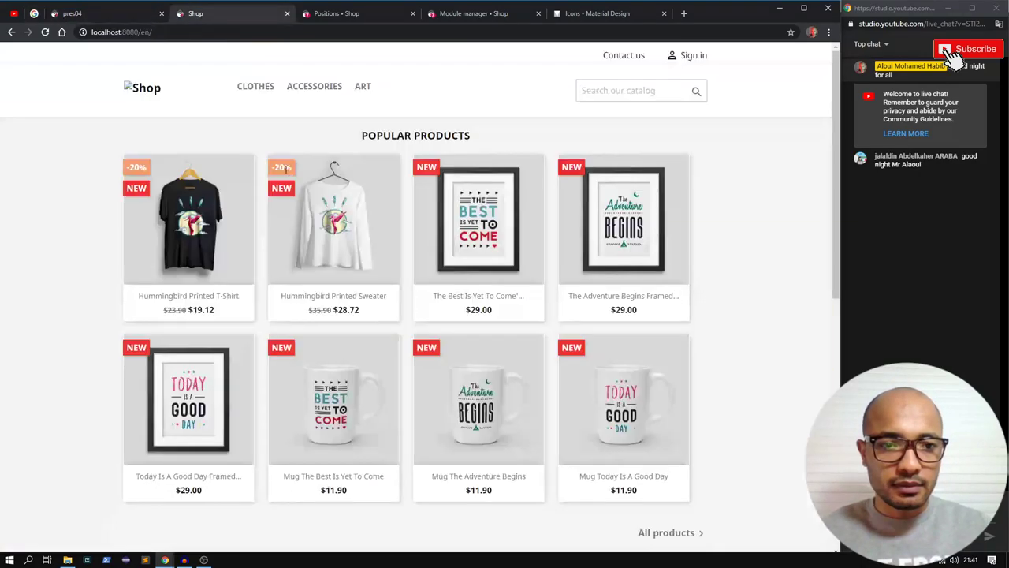
{"action": "key", "text": "alt+Tab"}
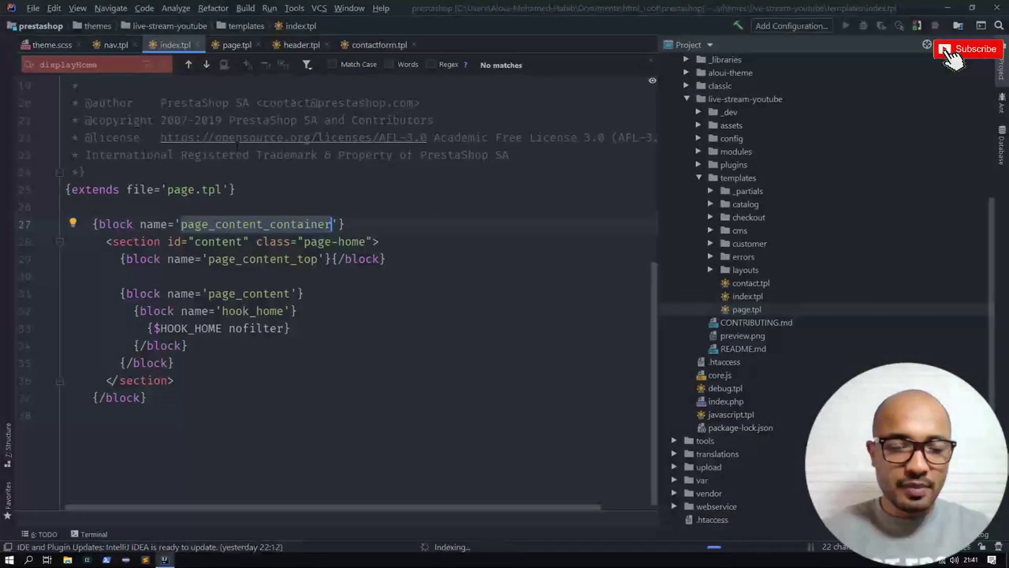
Search page.tpl for page_content_container and for container, and examine the blocks under the extended $layout
{"action": "left_click", "coordinate": [258, 207]}
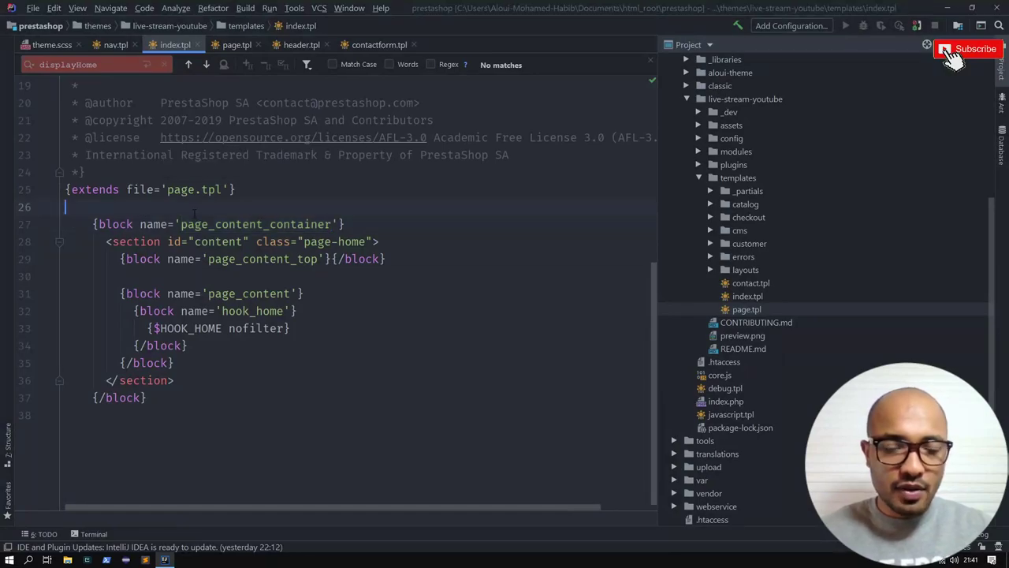
{"action": "key", "text": "ctrl+Tab"}
{"action": "key", "text": "ctrl+f"}
{"action": "key", "text": "ctrl+v"}
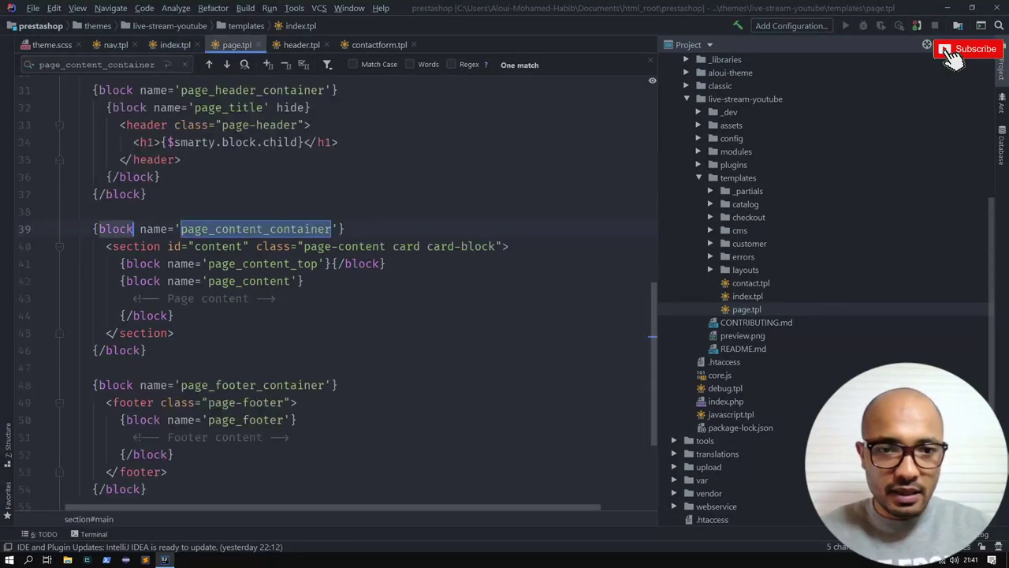
{"action": "scroll", "coordinate": [355, 283], "scroll_direction": "down", "scroll_amount": 2}
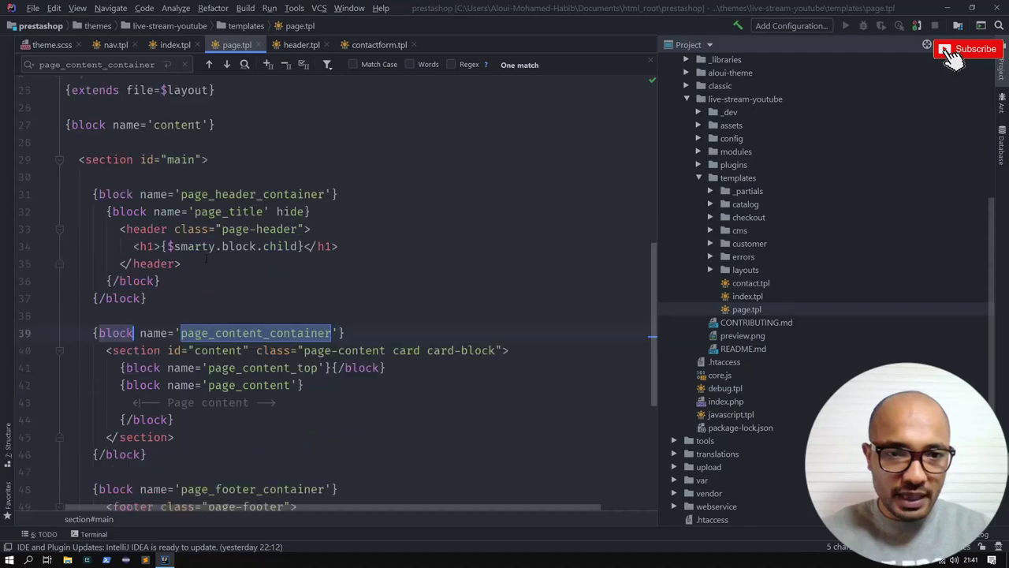
{"action": "key", "text": "ctrl+a"}
{"action": "type", "text": "container"}
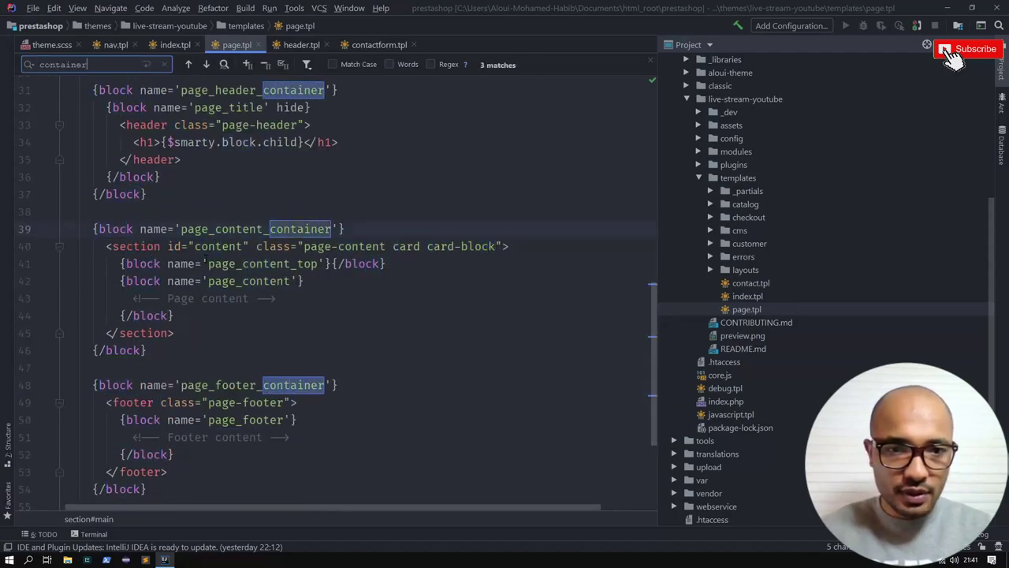
{"action": "scroll", "coordinate": [190, 196], "scroll_direction": "up", "scroll_amount": 5}
{"action": "scroll", "coordinate": [190, 196], "scroll_direction": "down", "scroll_amount": 2}
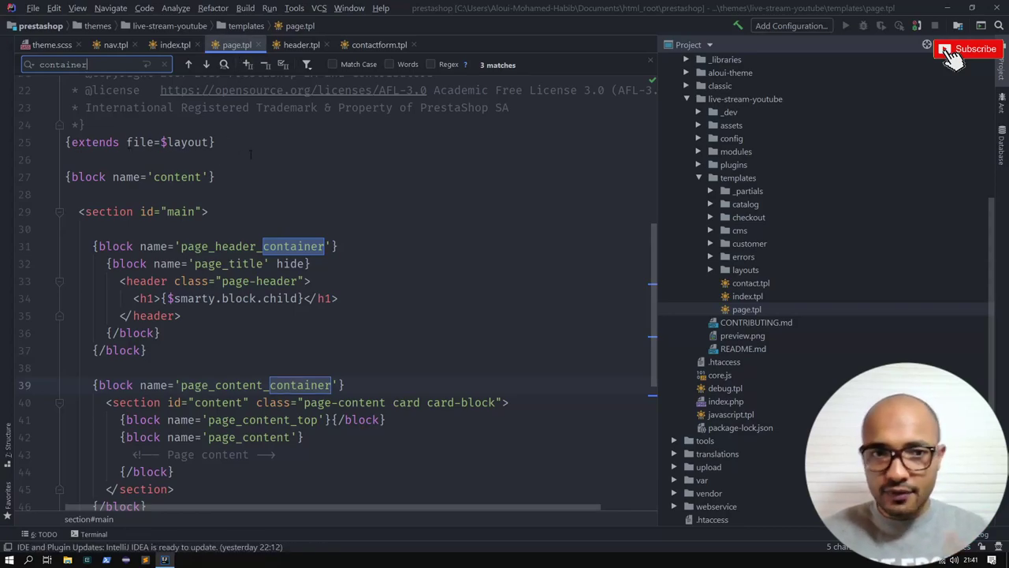
Expand the theme's templates/layouts folder and open layout-full-width.tpl
{"action": "double_click", "coordinate": [739, 269]}
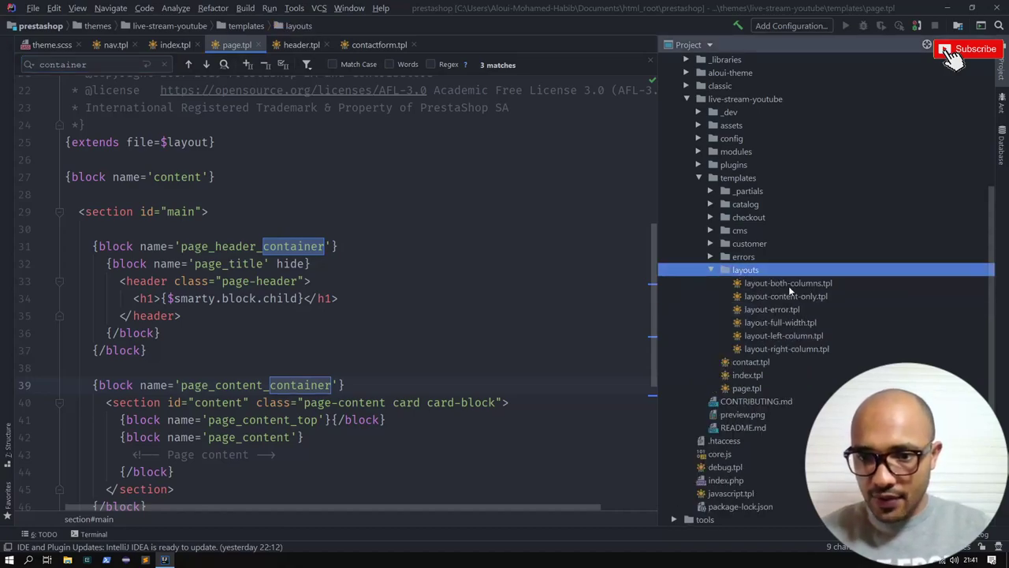
{"action": "double_click", "coordinate": [738, 270]}
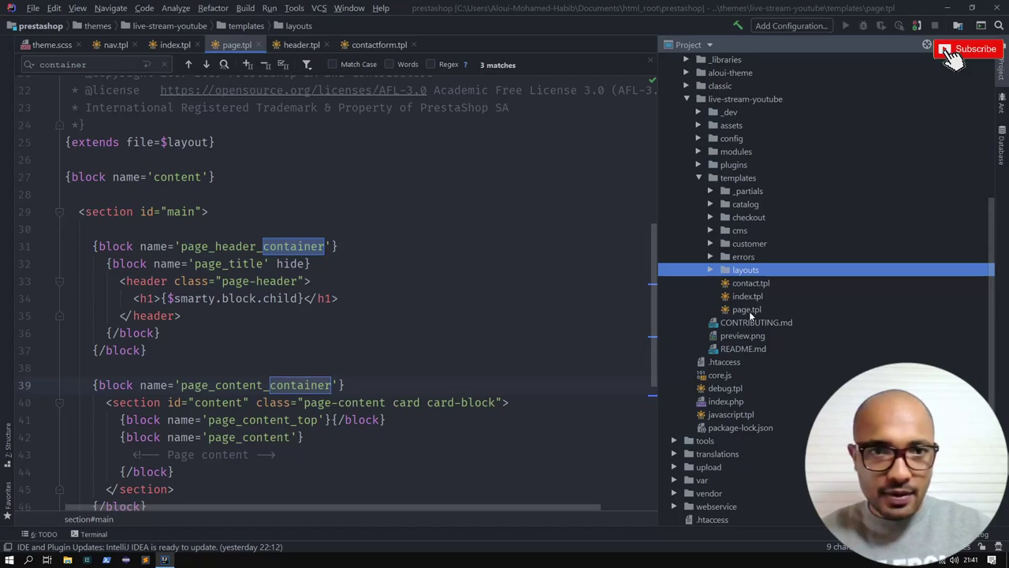
{"action": "double_click", "coordinate": [742, 271]}
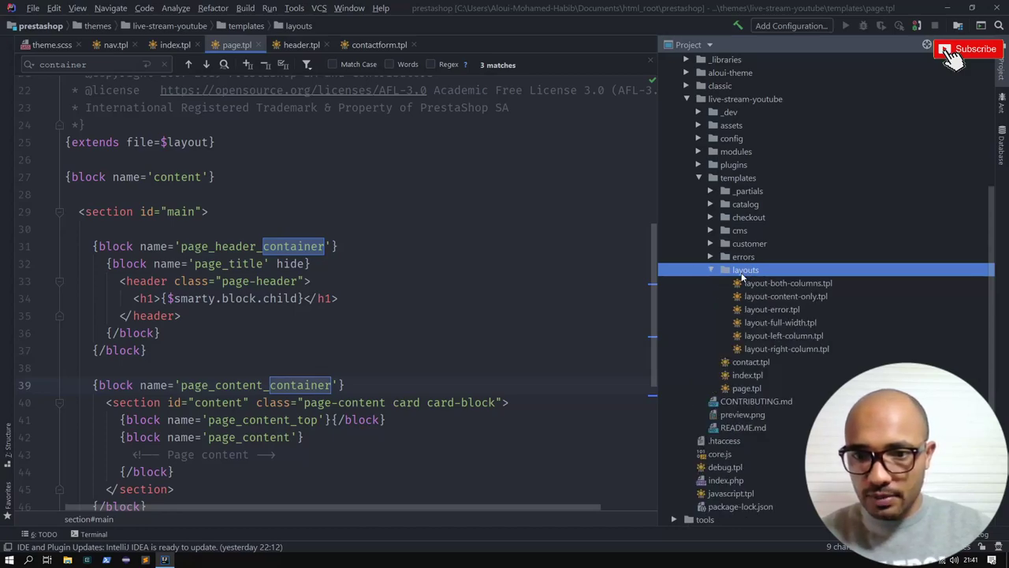
{"action": "double_click", "coordinate": [771, 322]}
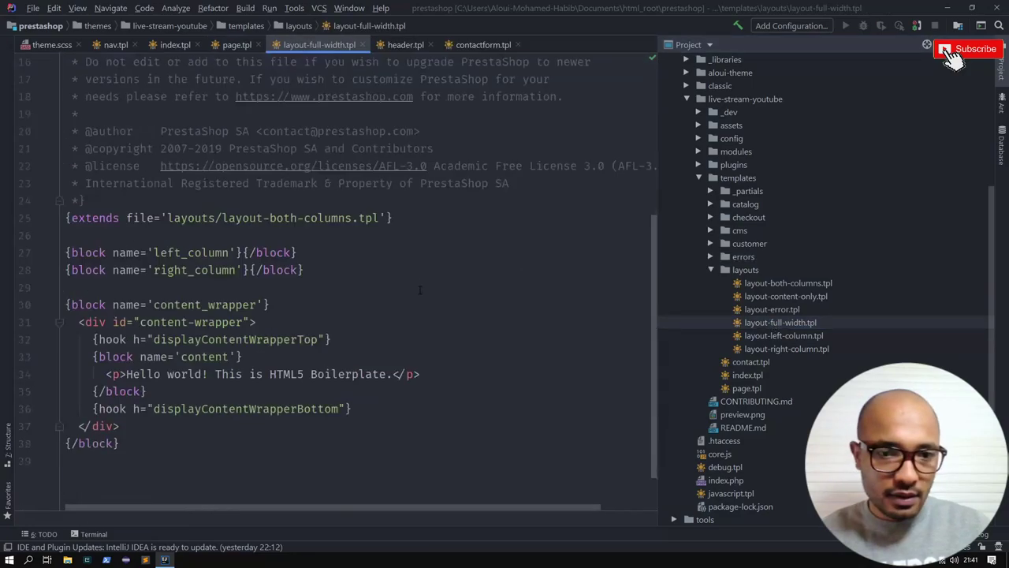
Highlight the layout-both-columns.tpl path in the extends line of layout-full-width.tpl
{"action": "key", "text": "shift+Left"}
{"action": "key", "text": "shift+Left"}
{"action": "key", "text": "shift+Left"}
{"action": "key", "text": "shift+Left"}
{"action": "key", "text": "shift+Left"}
{"action": "key", "text": "shift+Left"}
{"action": "key", "text": "shift+Left"}
{"action": "key", "text": "shift+Left"}
{"action": "key", "text": "shift+Left"}
{"action": "key", "text": "shift+Left"}
{"action": "key", "text": "shift+Left"}
{"action": "key", "text": "shift+Left"}
{"action": "key", "text": "shift+Left"}
{"action": "key", "text": "shift+Left"}
{"action": "key", "text": "shift+Left"}
{"action": "key", "text": "shift+Left"}
{"action": "key", "text": "shift+Left"}
{"action": "key", "text": "shift+Left"}
{"action": "key", "text": "shift+Left"}
{"action": "key", "text": "shift+Left"}
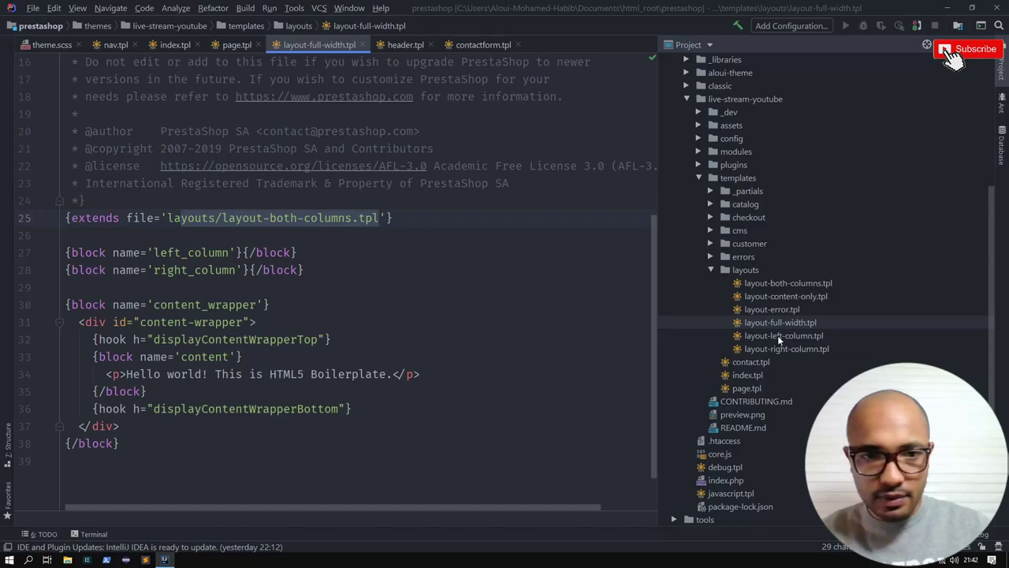
Open layout-both-columns.tpl and search it for container
{"action": "double_click", "coordinate": [777, 289]}
{"action": "scroll", "coordinate": [313, 277], "scroll_direction": "down", "scroll_amount": 10}
{"action": "left_click", "coordinate": [313, 276]}
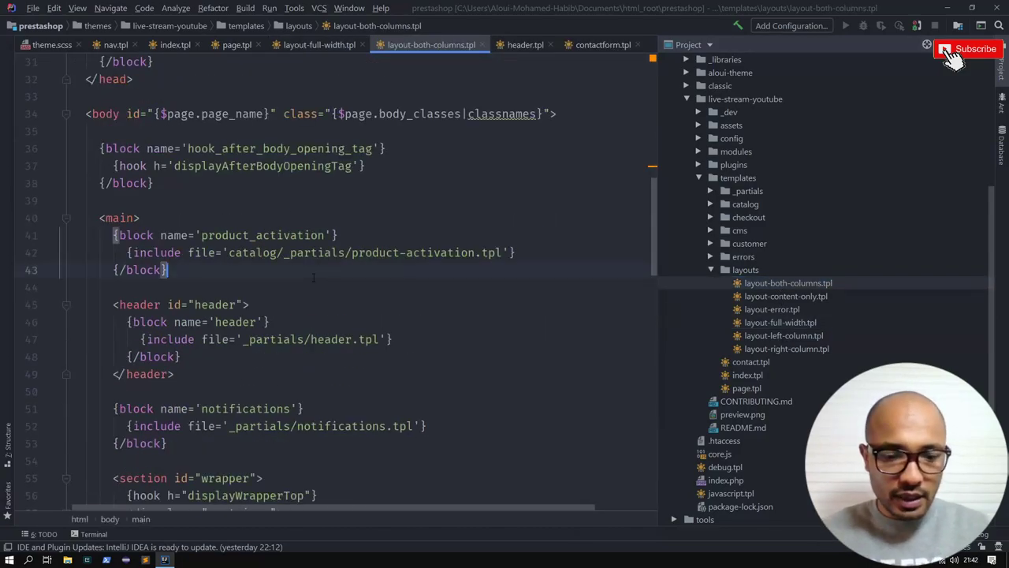
{"action": "key", "text": "ctrl+f"}
{"action": "type", "text": "container"}
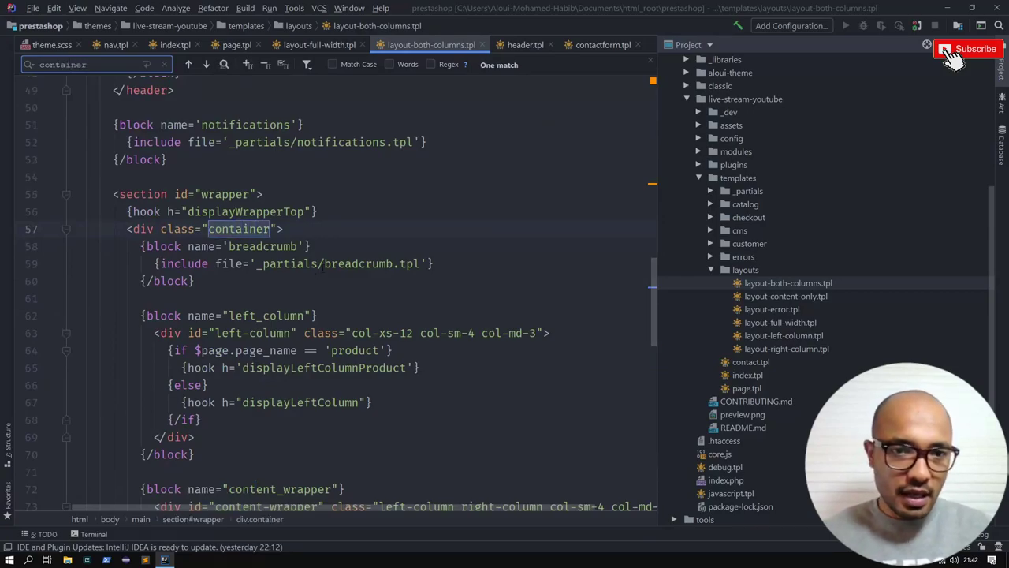
Insert lorem ipsum placeholder text just inside the container div, reload the shop home page in the browser and highlight that text there
{"action": "left_click", "coordinate": [284, 229]}
{"action": "key", "text": "Return"}
{"action": "type", "text": "lorem"}
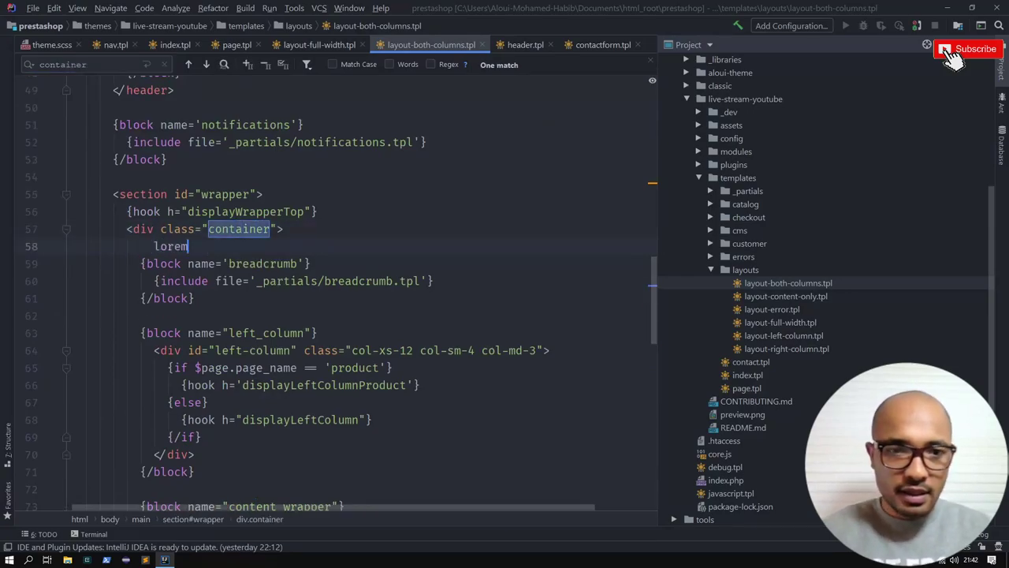
{"action": "key", "text": "Tab"}
{"action": "key", "text": "alt+Tab"}
{"action": "key", "text": "F5"}
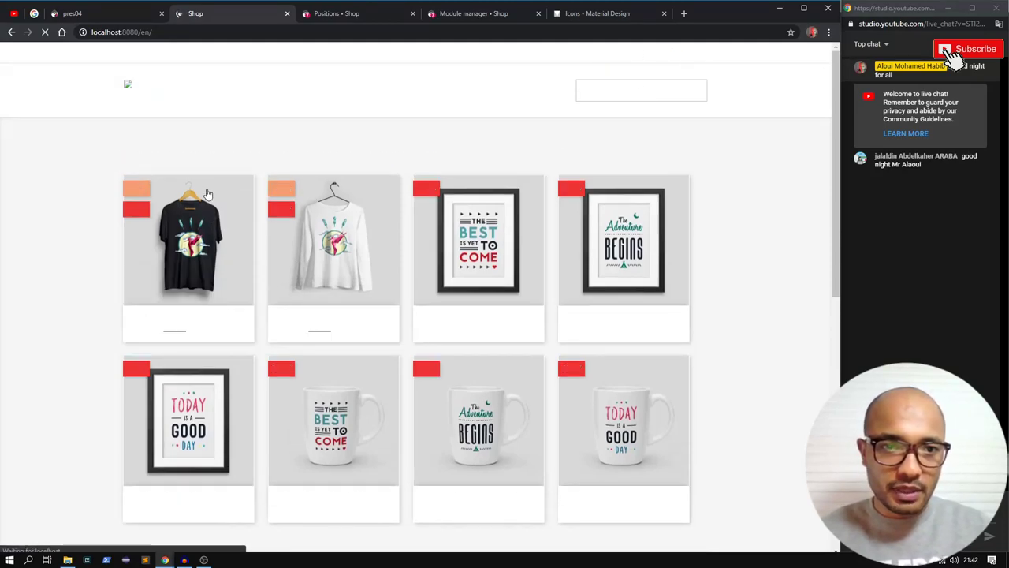
{"action": "left_click_drag", "start_coordinate": [124, 136], "coordinate": [455, 151]}
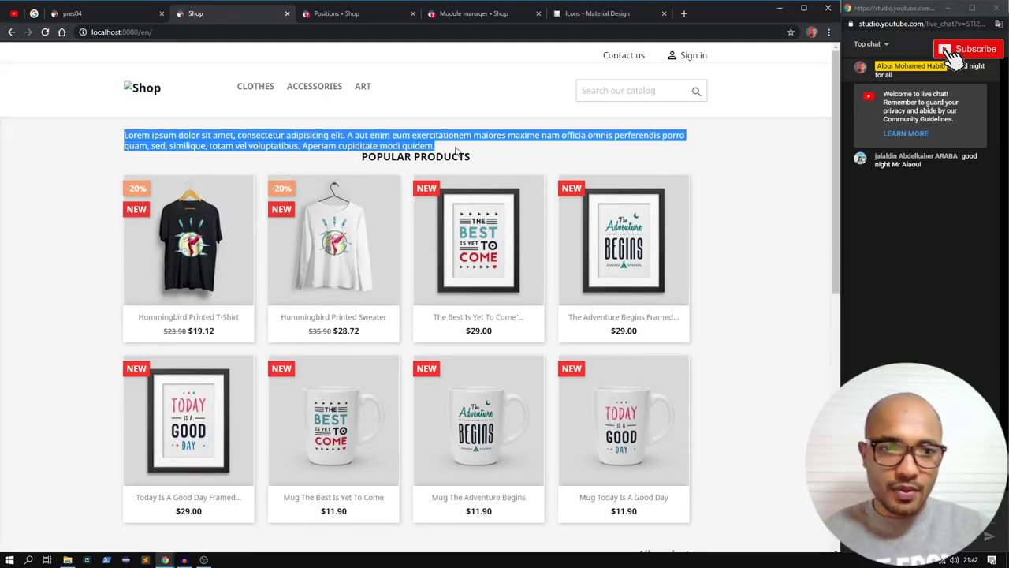
Return to the code editor and remove the lorem ipsum placeholder and its line from the container div
{"action": "key", "text": "alt+Tab"}
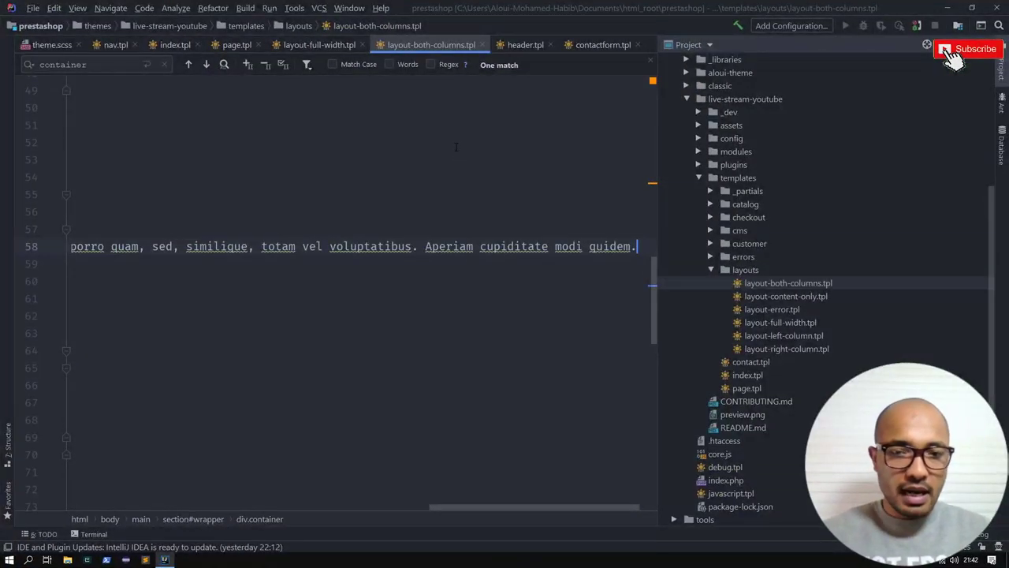
{"action": "key", "text": "ctrl+z"}
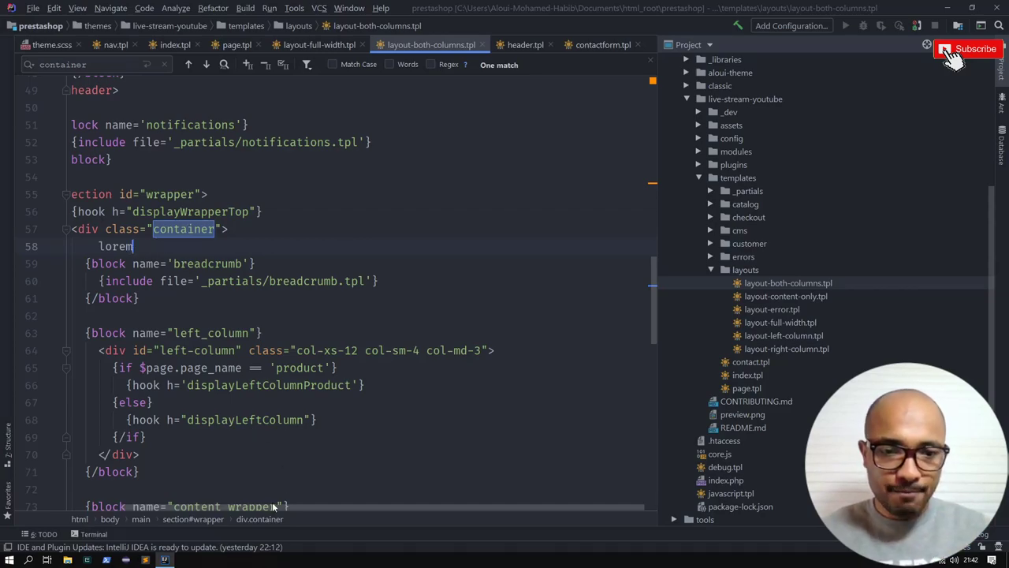
{"action": "left_click_drag", "start_coordinate": [273, 507], "coordinate": [79, 507]}
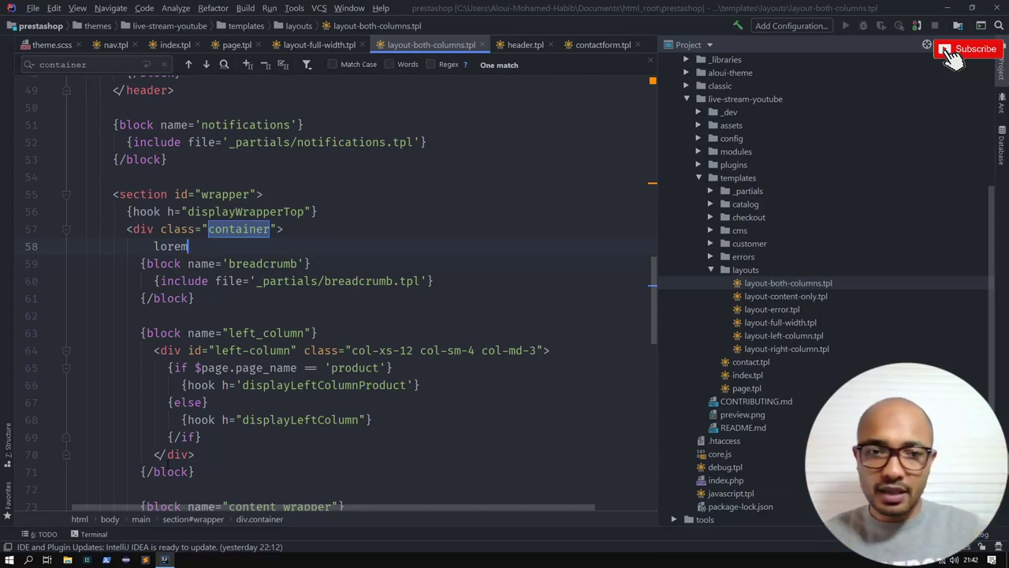
{"action": "key", "text": "ctrl+BackSpace"}
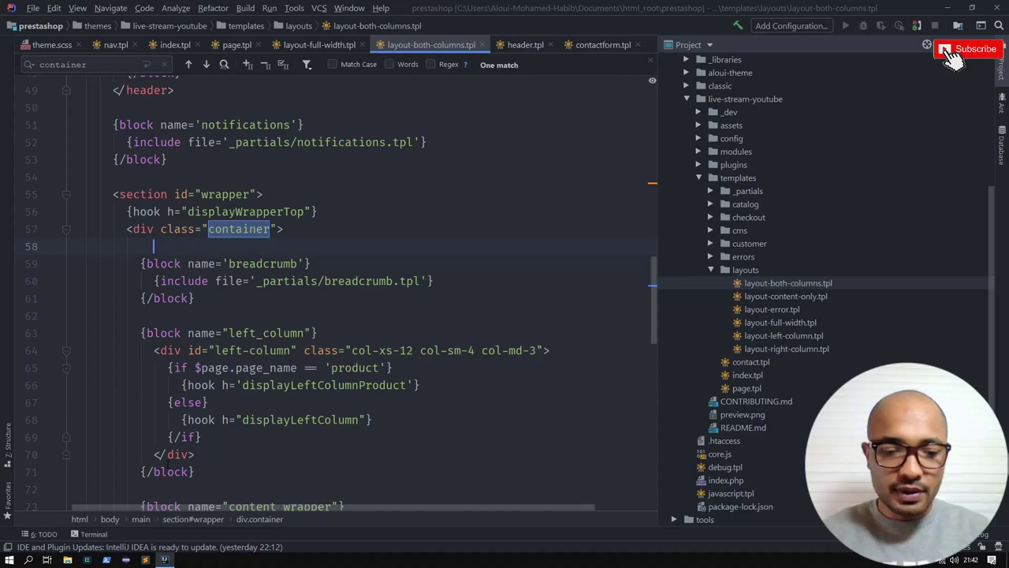
{"action": "key", "text": "ctrl+y"}
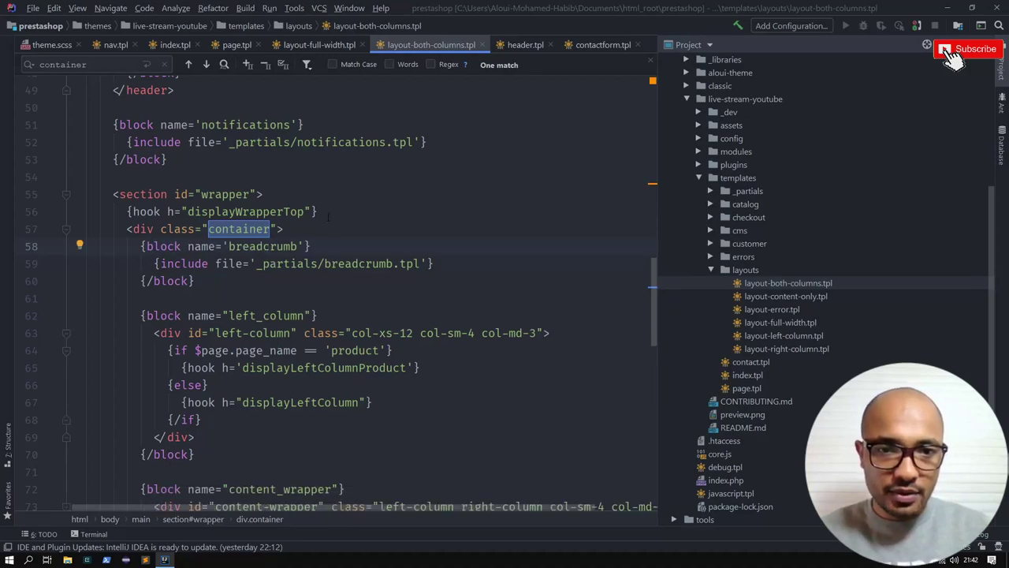
Add a line below the displayWrapperTop hook in the wrapper section and begin a .container abbreviation there
{"action": "key", "text": "Up"}
{"action": "key", "text": "Up"}
{"action": "key", "text": "End"}
{"action": "key", "text": "Return"}
{"action": "type", "text": ".containe"}
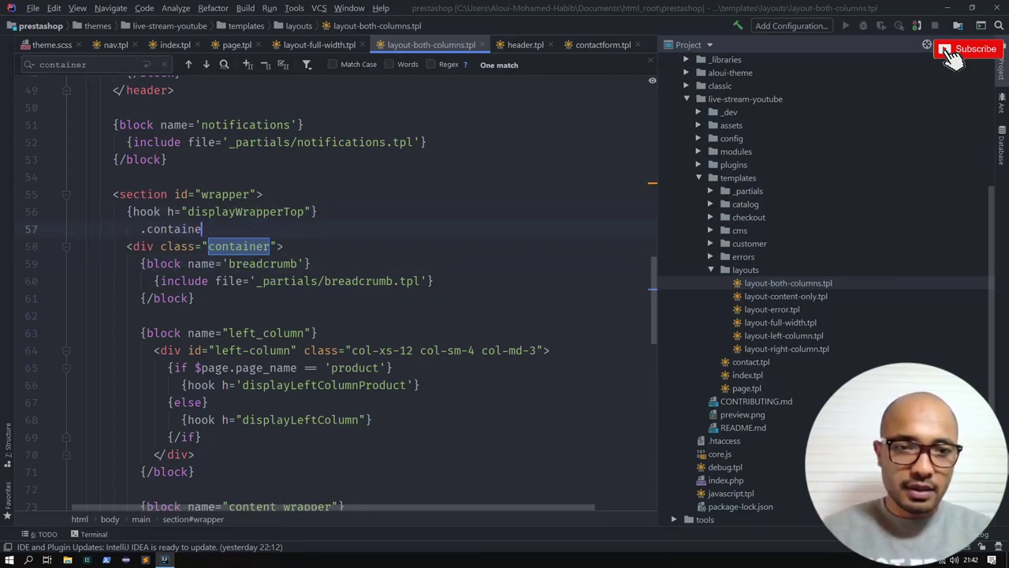